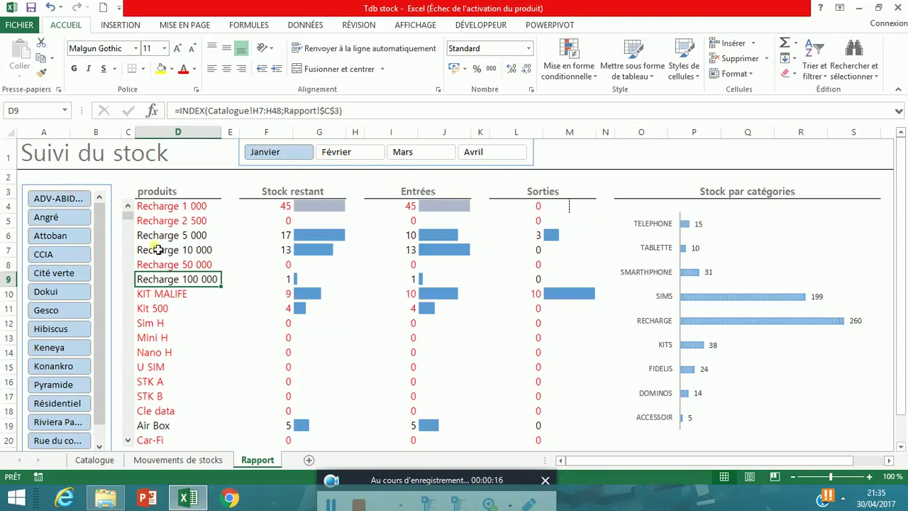
Step: Clear the month filter on the Rapport sheet to include all months from Janvier to Avril
scroll(106, 355, "down", 1)
scroll(114, 369, "up", 1)
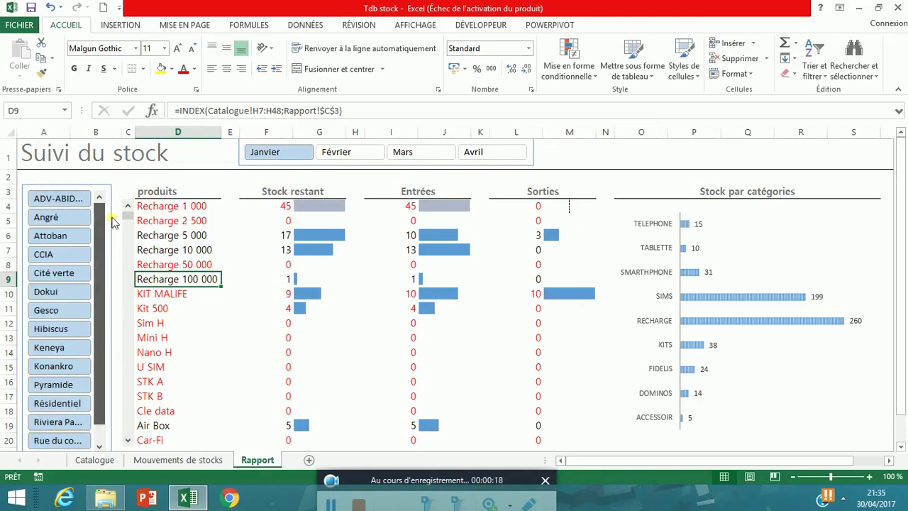
left_click(273, 224)
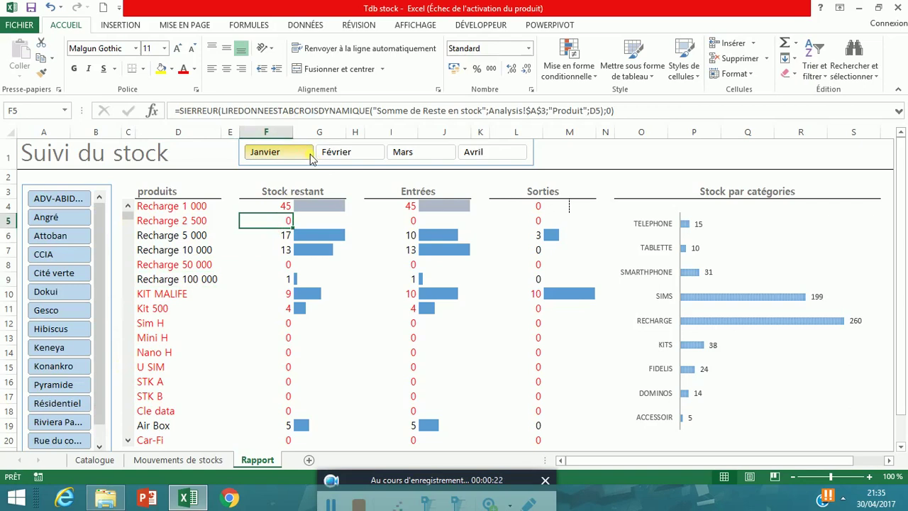
left_click(552, 149)
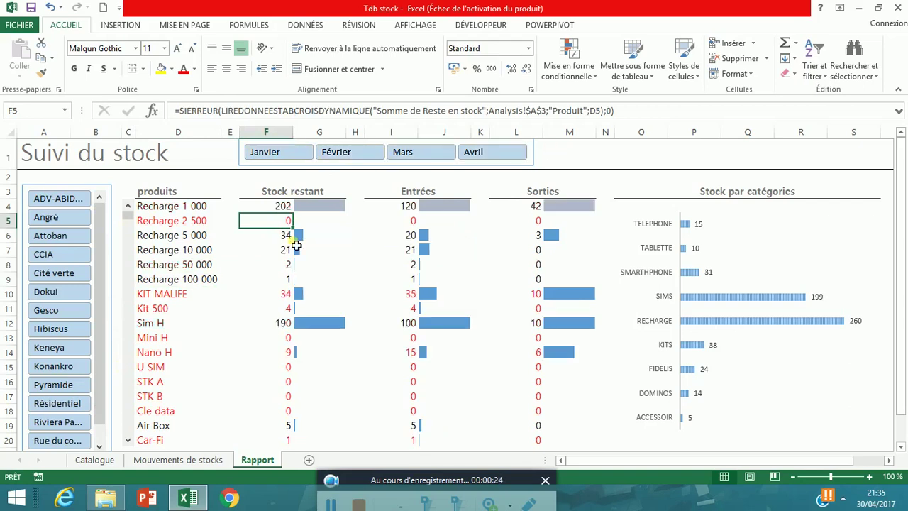
Step: Browse down the report's product list and return to its beginning
left_click(142, 253)
left_click(160, 382)
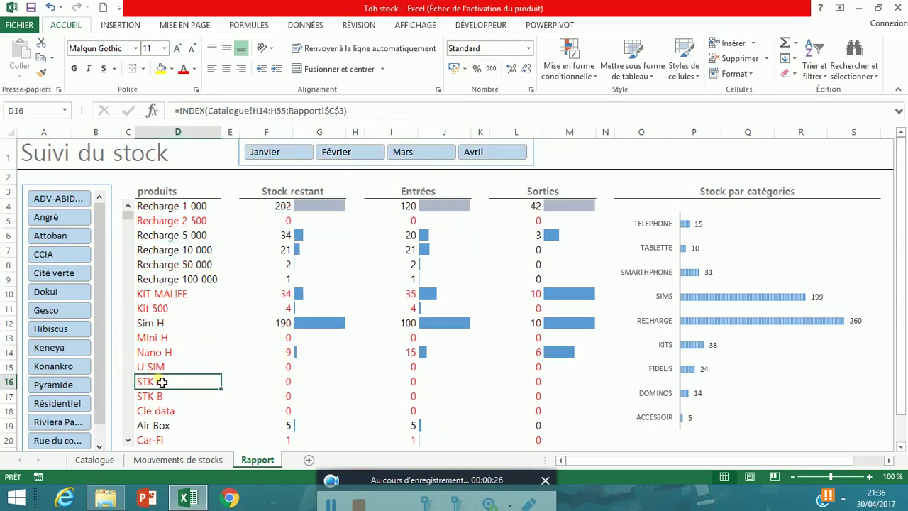
left_click(131, 206)
left_click(128, 441)
left_click(127, 442)
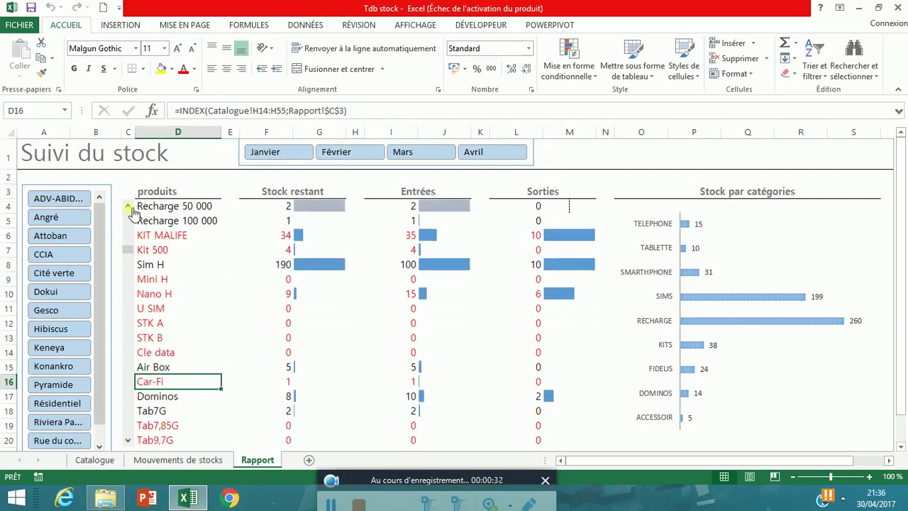
left_click(130, 207)
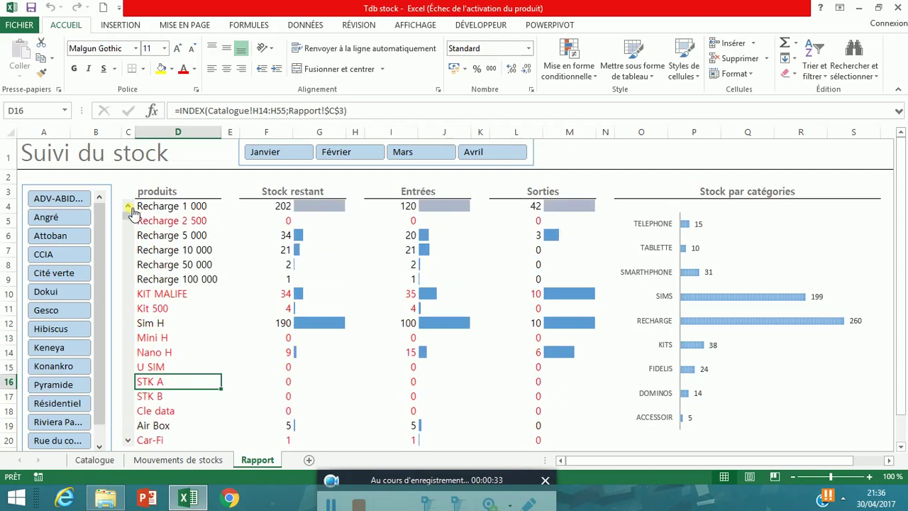
left_click(262, 269)
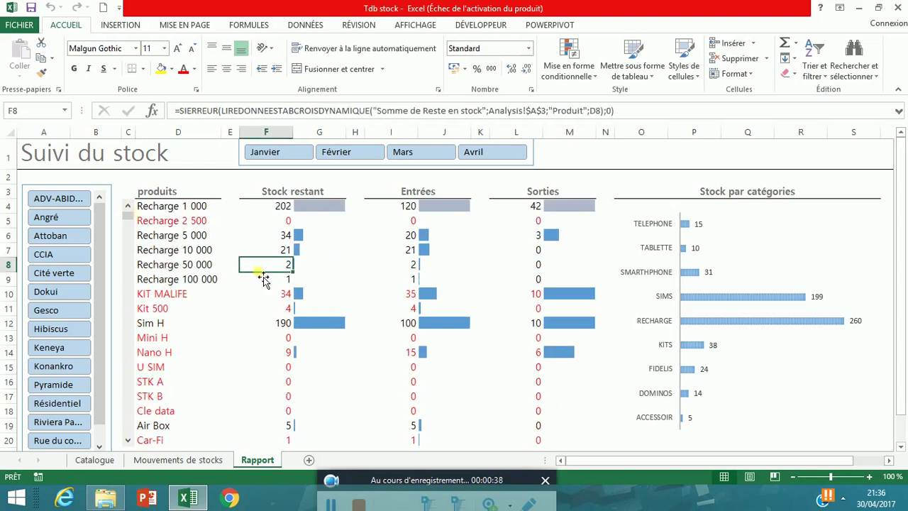
Step: Examine the Stock restant bars, the Stock par catégories chart and the report's produits, Entrées and Sorties headings
scroll(114, 316, "down", 1)
scroll(113, 316, "up", 1)
left_click(340, 324)
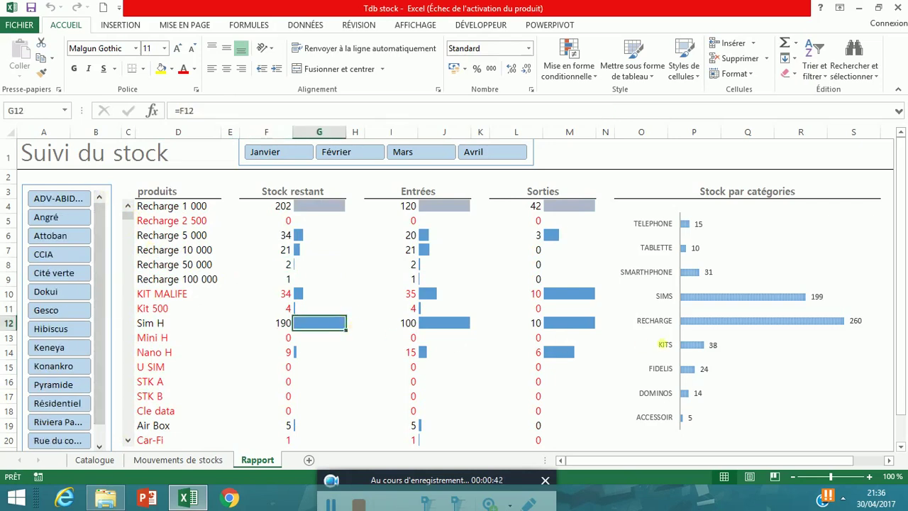
left_click(664, 344)
left_click(479, 235)
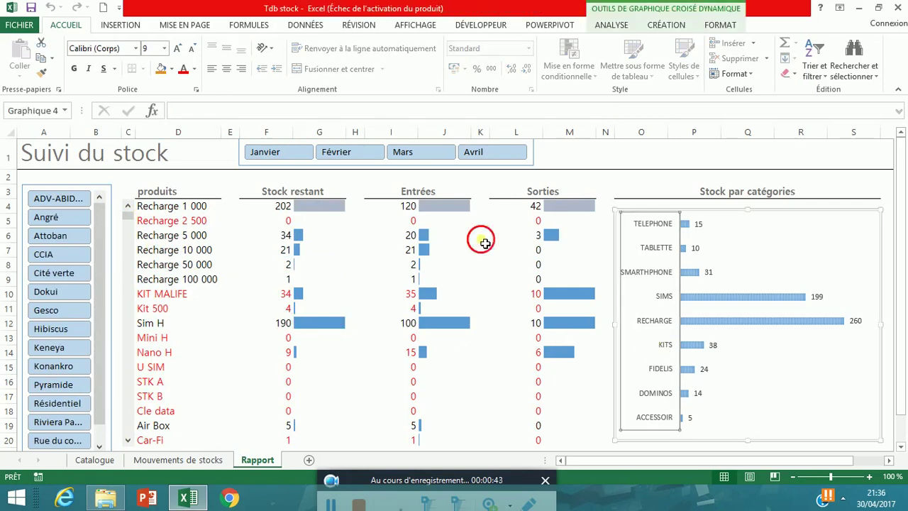
left_click(213, 186)
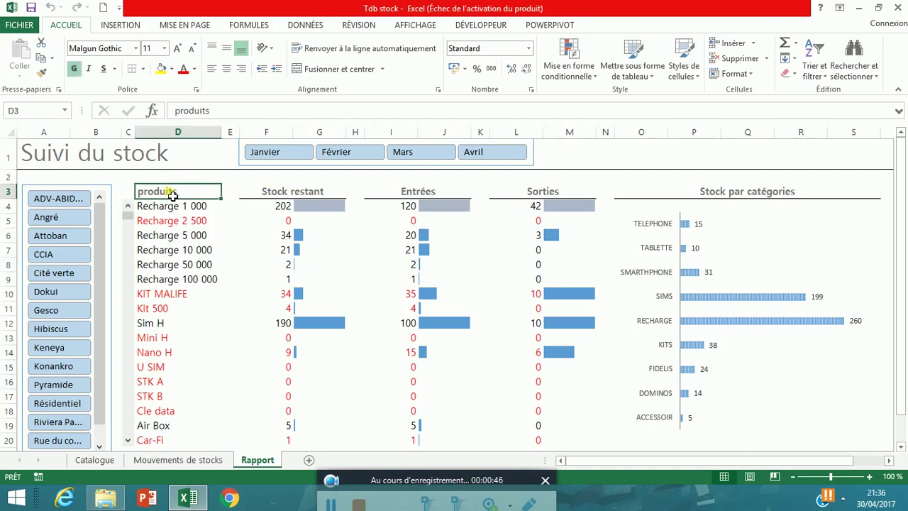
left_click(436, 196)
left_click(534, 198)
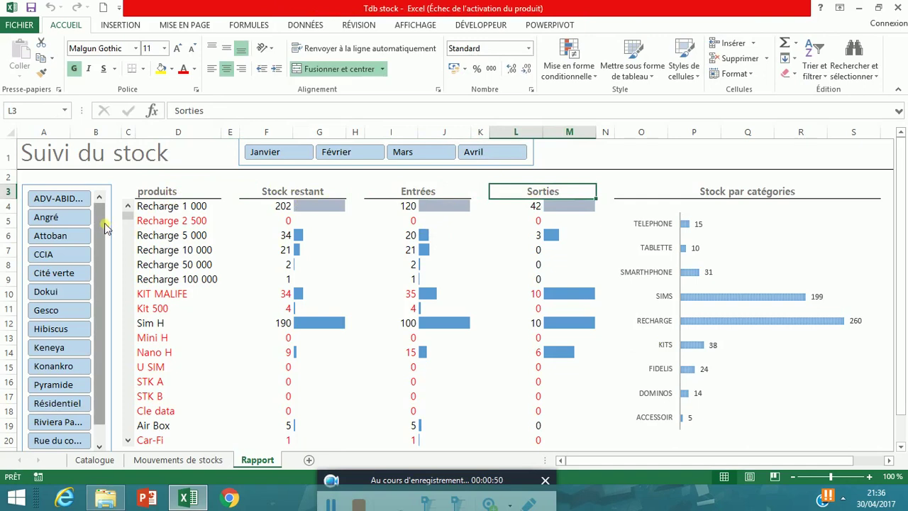
Step: Examine the report's product names and the Stock restant data bars for Recharge 1 000 and Recharge 10 000
left_click(173, 204)
left_click(197, 263)
left_click(198, 340)
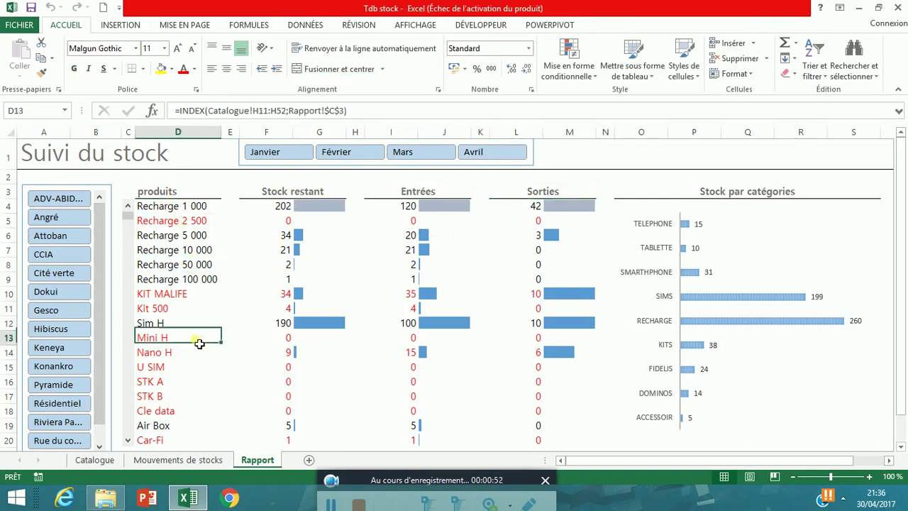
left_click(303, 204)
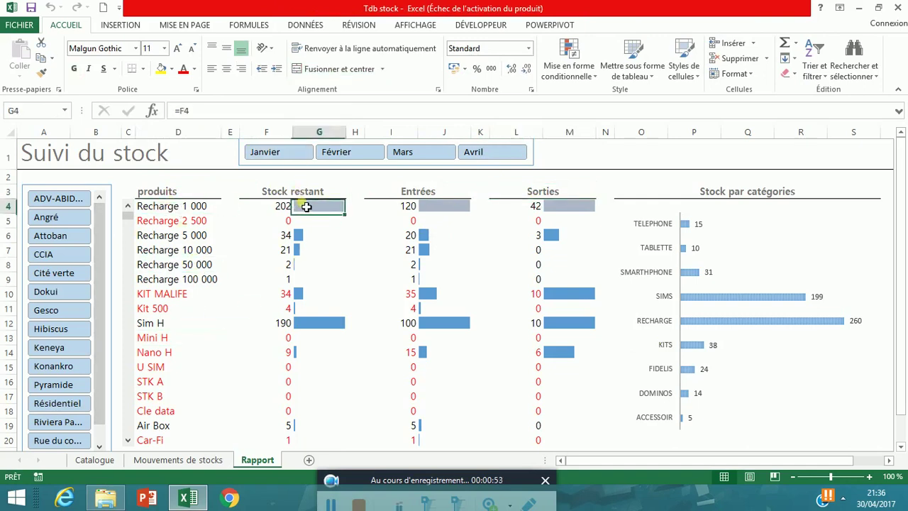
left_click(304, 250)
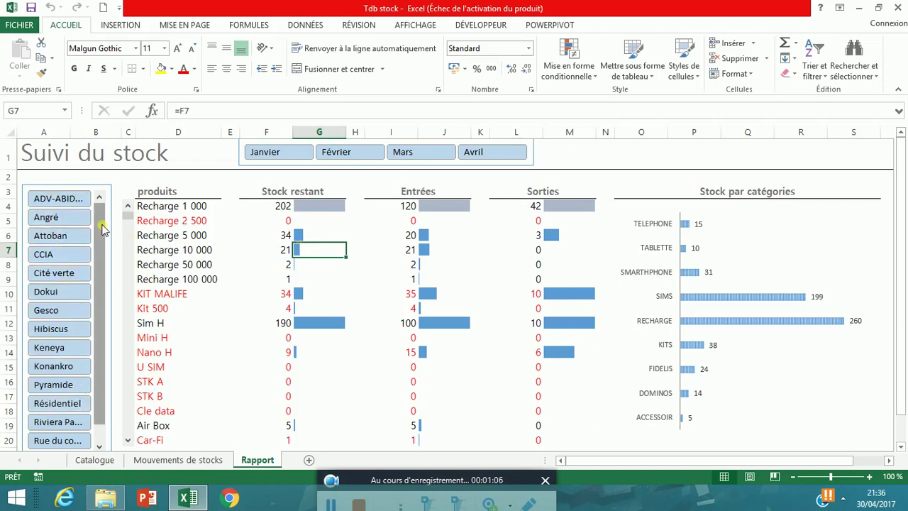
Step: Browse the Zone 2 slicer's full list of zones and return to its beginning
left_click_drag(103, 227, 107, 327)
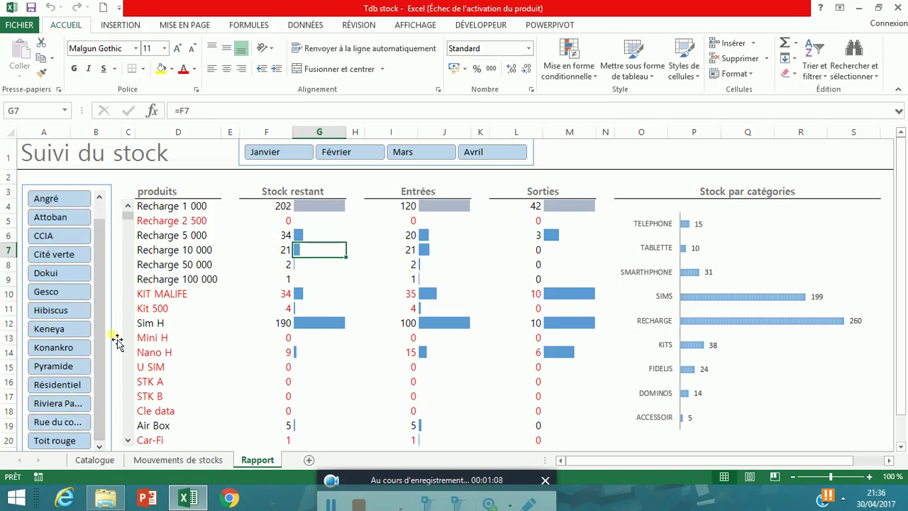
left_click(117, 342)
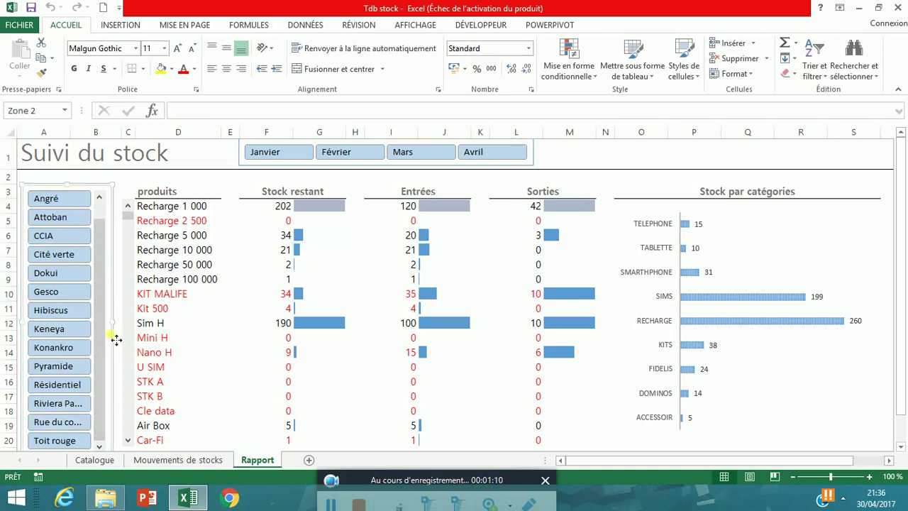
left_click_drag(103, 314, 99, 243)
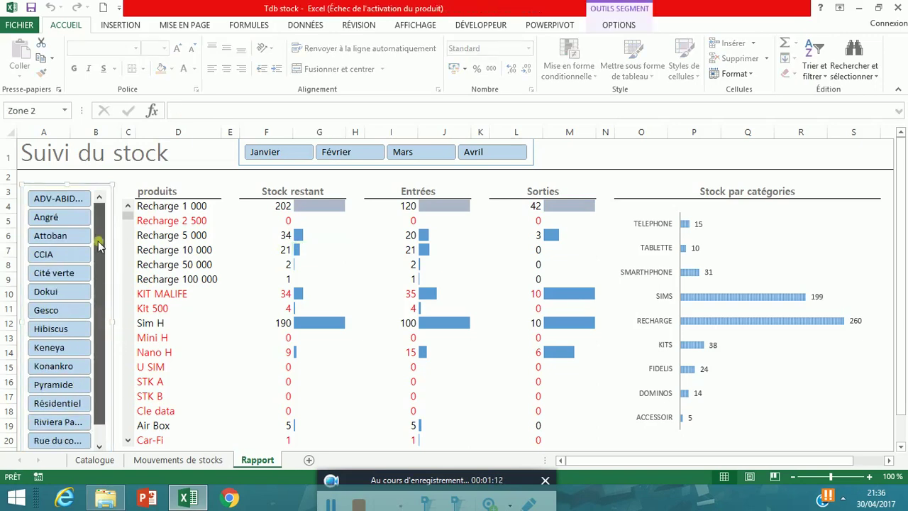
left_click(189, 225)
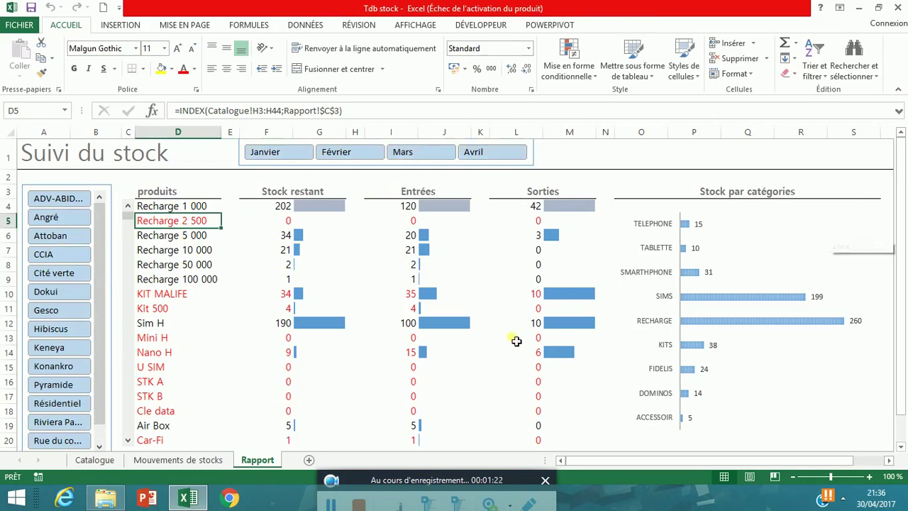
Step: On the Catalogue sheet, examine the Produit, Catégorie and Stock de sécurité columns of the product table
left_click(86, 460)
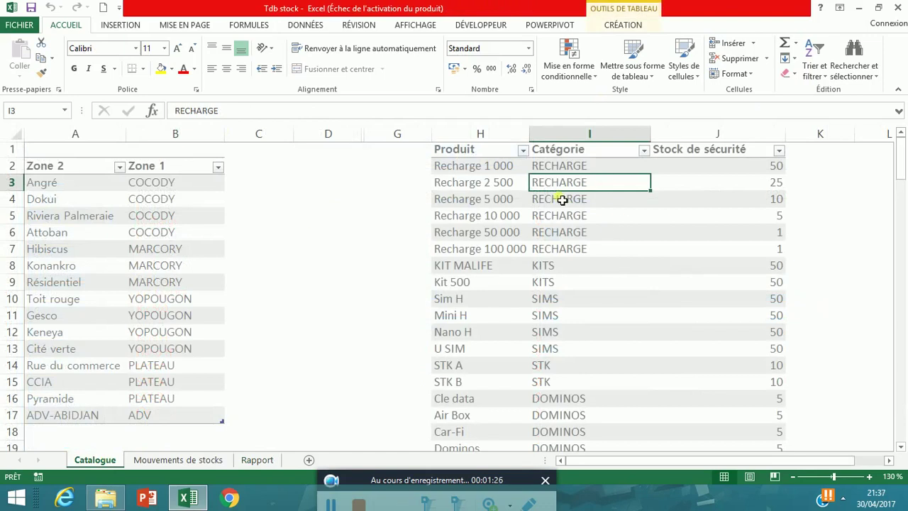
left_click(489, 134)
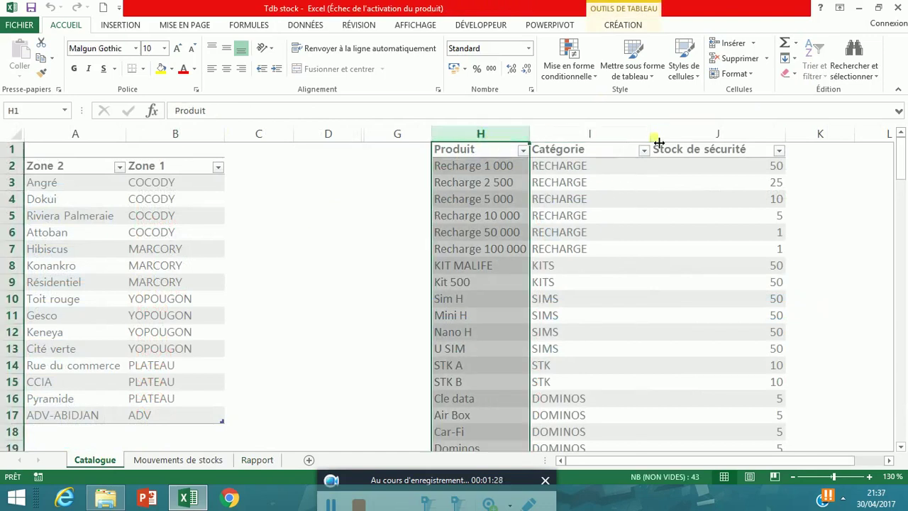
left_click(593, 145)
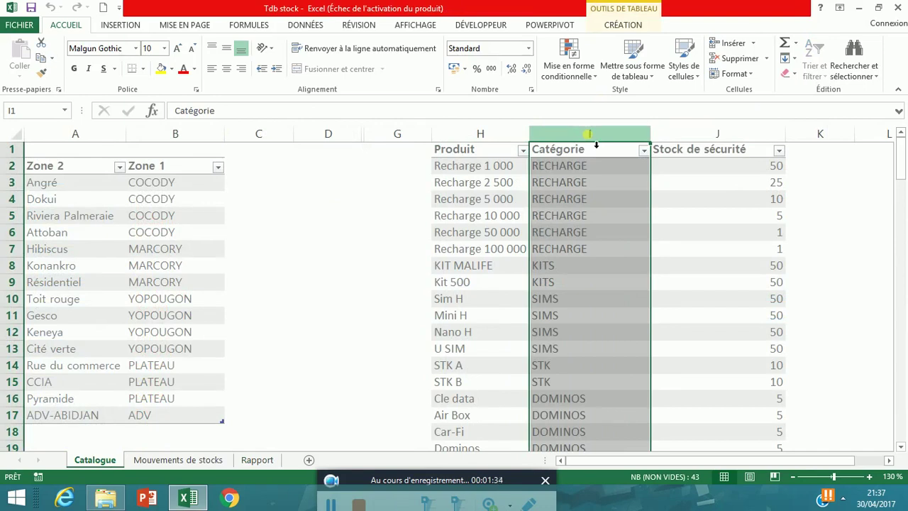
left_click(752, 146)
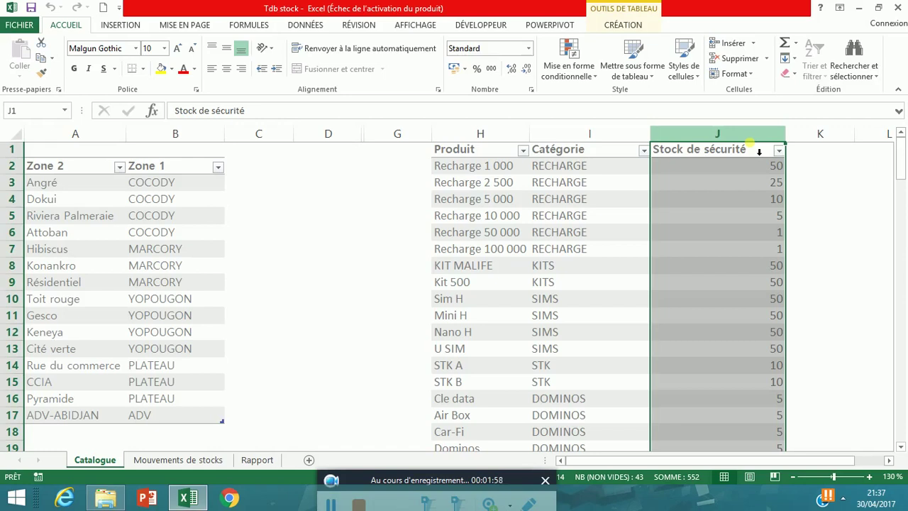
left_click(773, 311)
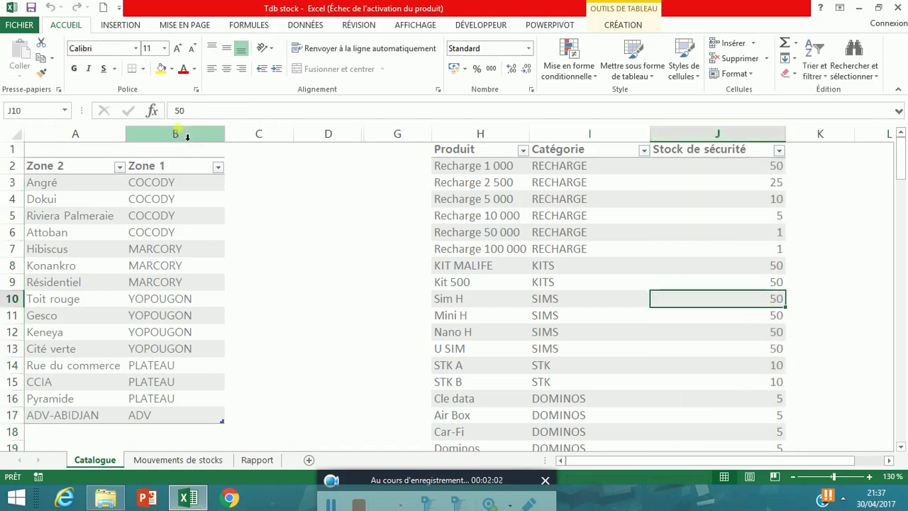
Step: Examine the Zone 2 entries from Angré to ADV-ABIDJAN in the Catalogue zone table
left_click(106, 204)
left_click(152, 230)
left_click(62, 252)
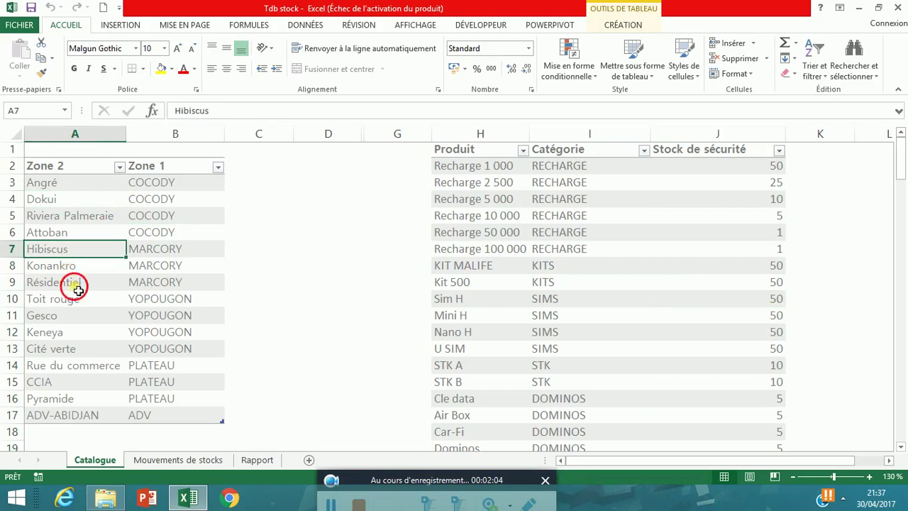
left_click(75, 283)
left_click_drag(44, 182, 77, 415)
left_click(76, 414)
left_click_drag(77, 186, 119, 392)
Step: Check the zone slicer on the Rapport sheet, and review how the Catalogue table groups Zone 2 entries under Zone 1
left_click(257, 460)
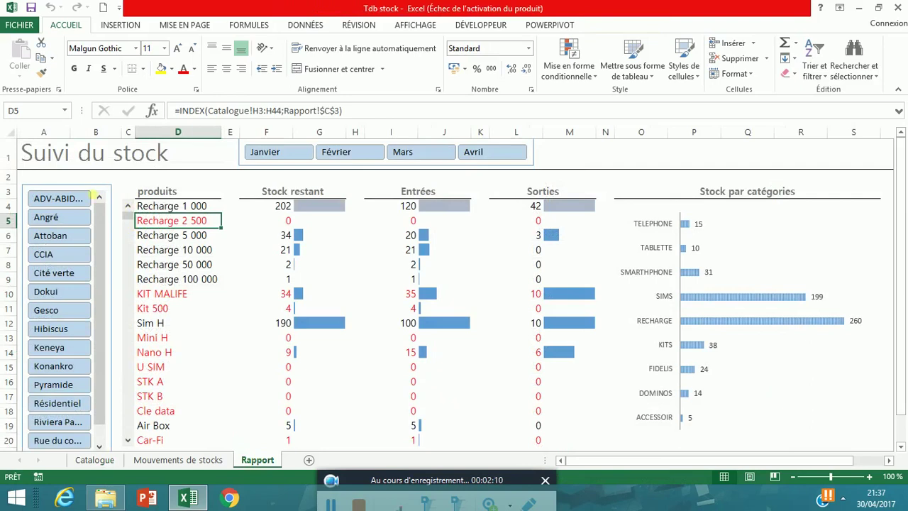
left_click(94, 460)
left_click(165, 186)
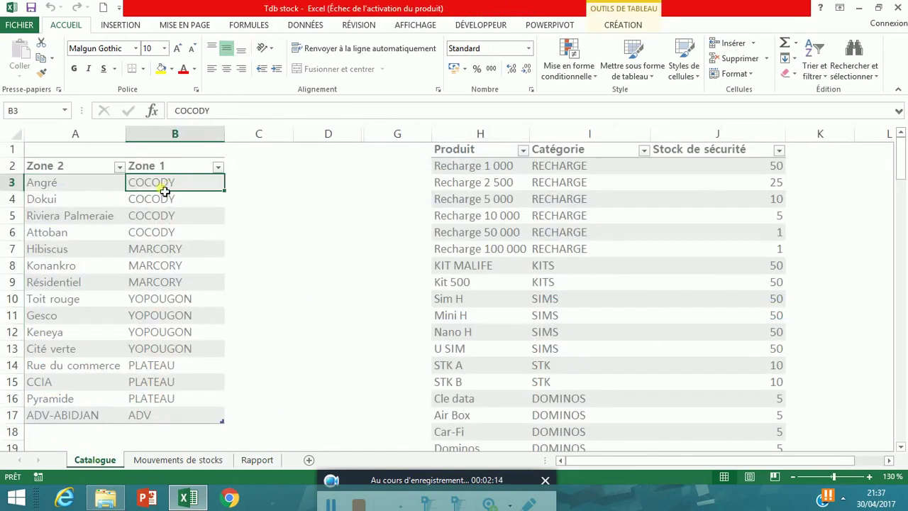
left_click_drag(166, 186, 158, 232)
left_click_drag(107, 186, 163, 235)
left_click(178, 237)
left_click(187, 270)
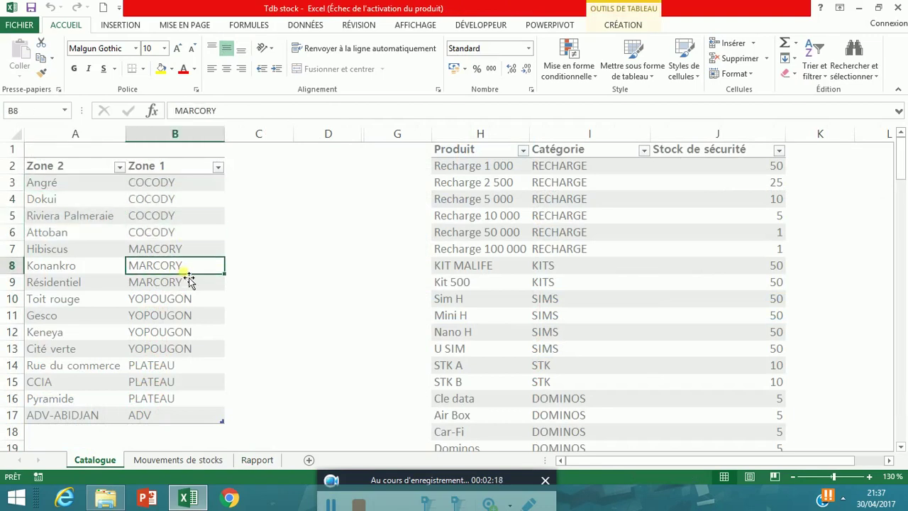
left_click(189, 315)
left_click(189, 381)
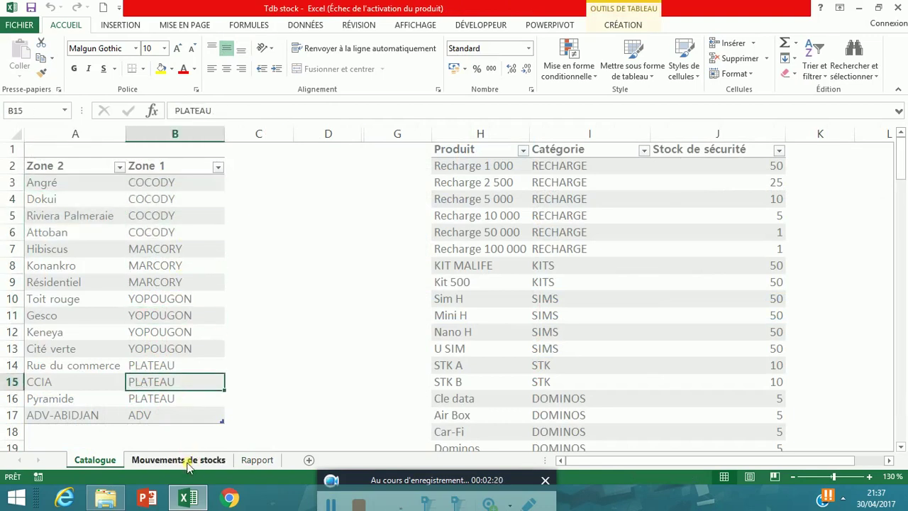
Step: Open the Mouvements de stocks sheet and go through its first record from Date to Stock restant
left_click(184, 460)
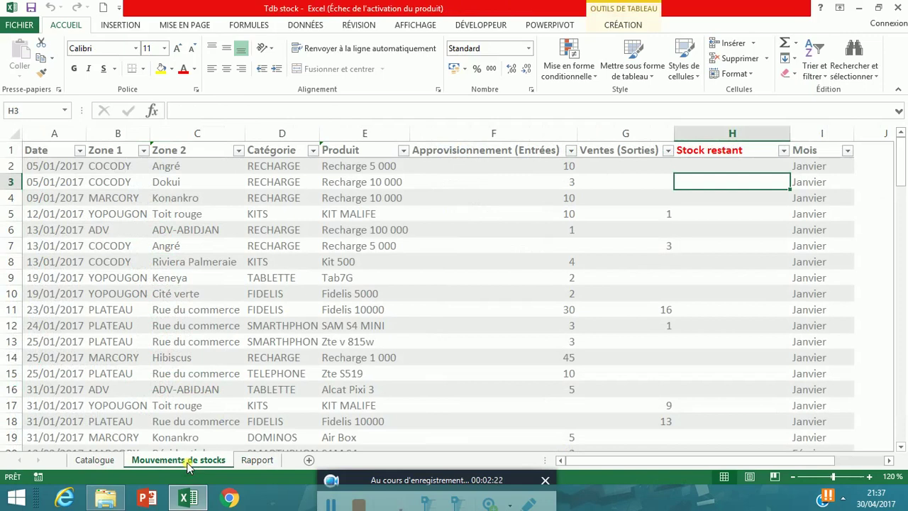
left_click(80, 166)
key("Right")
key("Right")
key("Right")
key("Right")
key("Right")
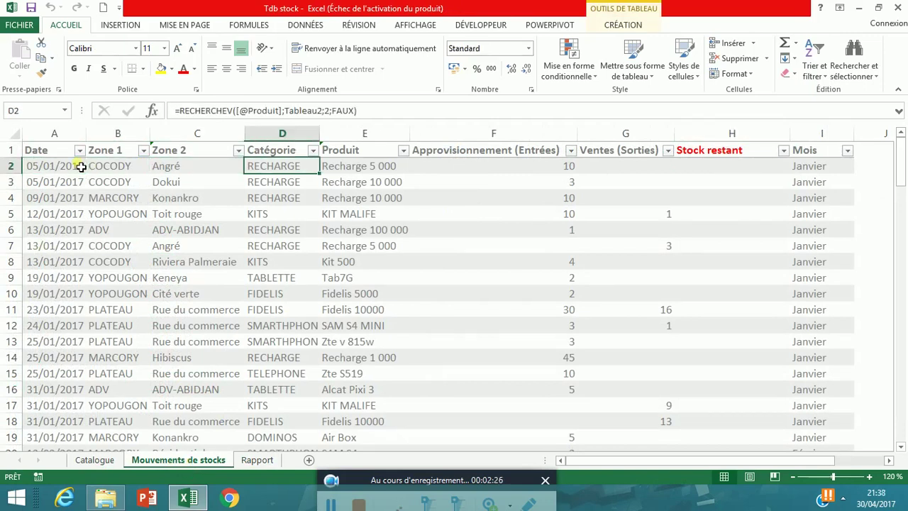
key("Right")
key("Right")
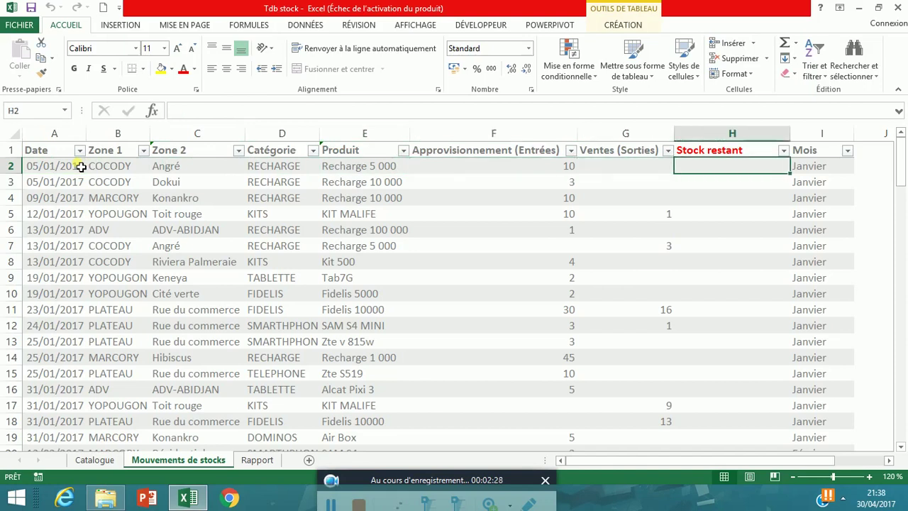
Step: Examine the movement table's Date, Zone 1, Catégorie, Stock restant and Produit cells, including the Catégorie lookup formula
left_click(70, 184)
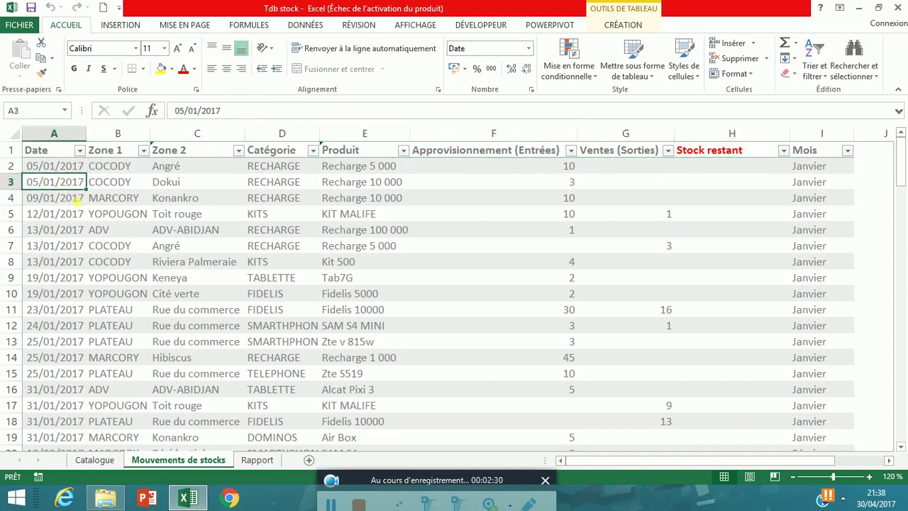
left_click(138, 261)
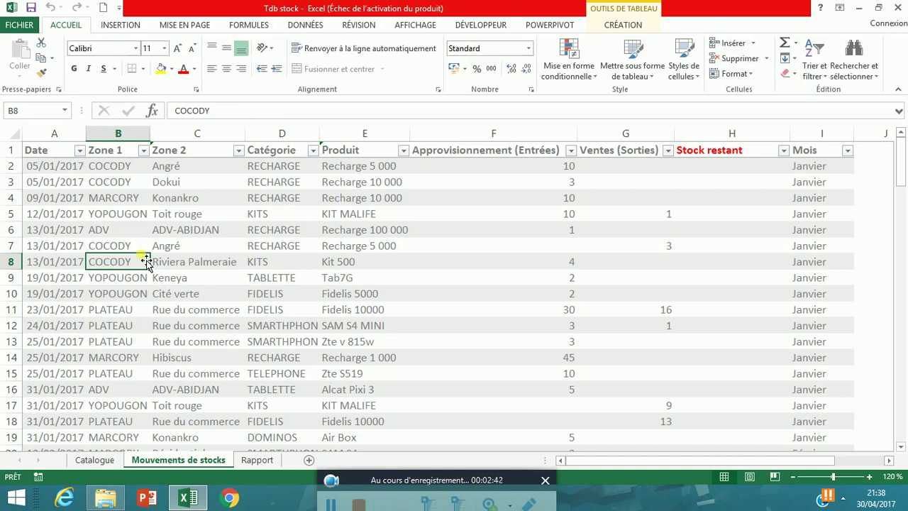
left_click(283, 169)
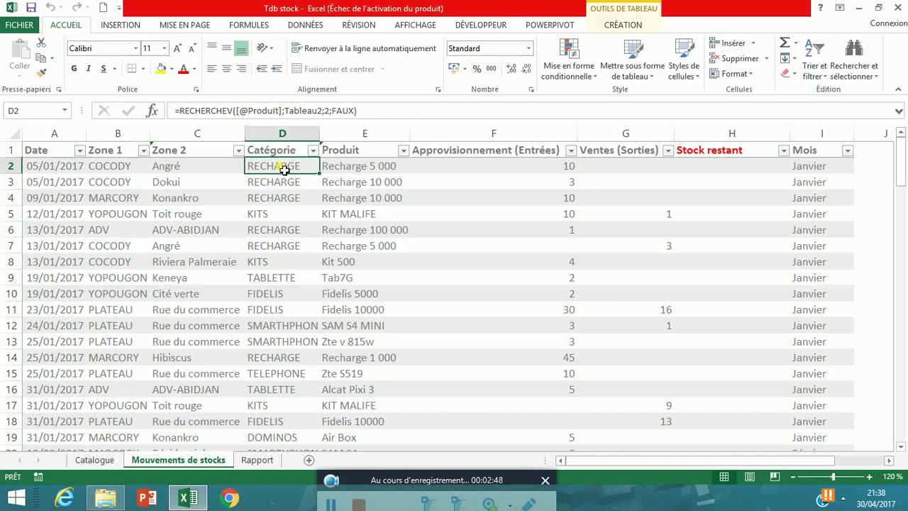
left_click(710, 172)
left_click(369, 173)
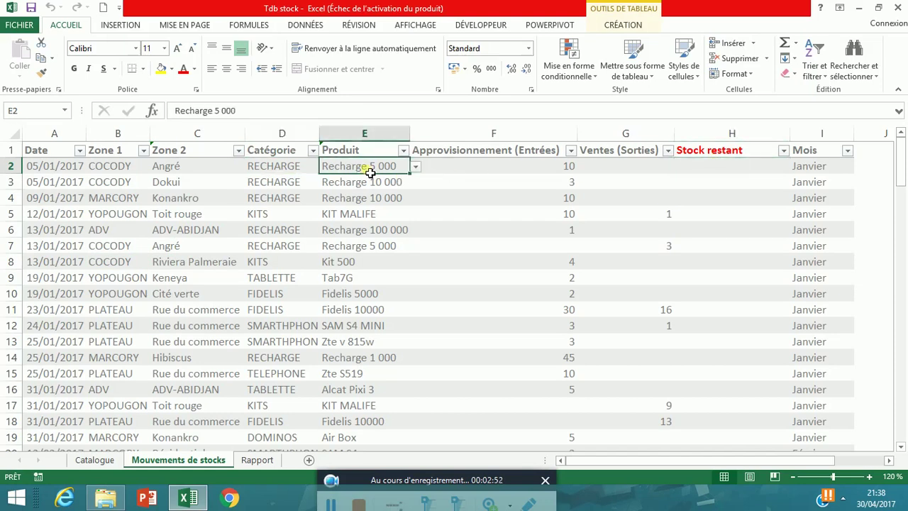
Step: Examine the produits and Stock restant headings, the product lookup formulas and the Sorties formula on the Rapport sheet
left_click(256, 460)
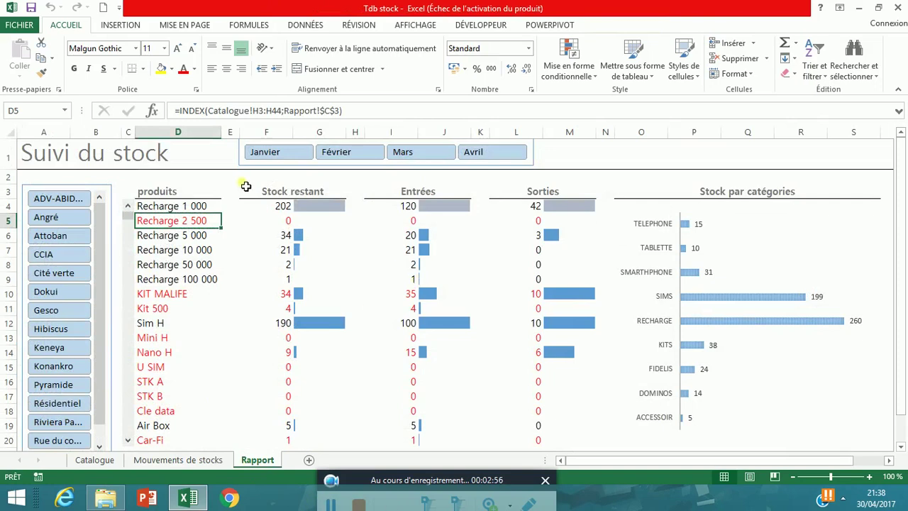
left_click(197, 191)
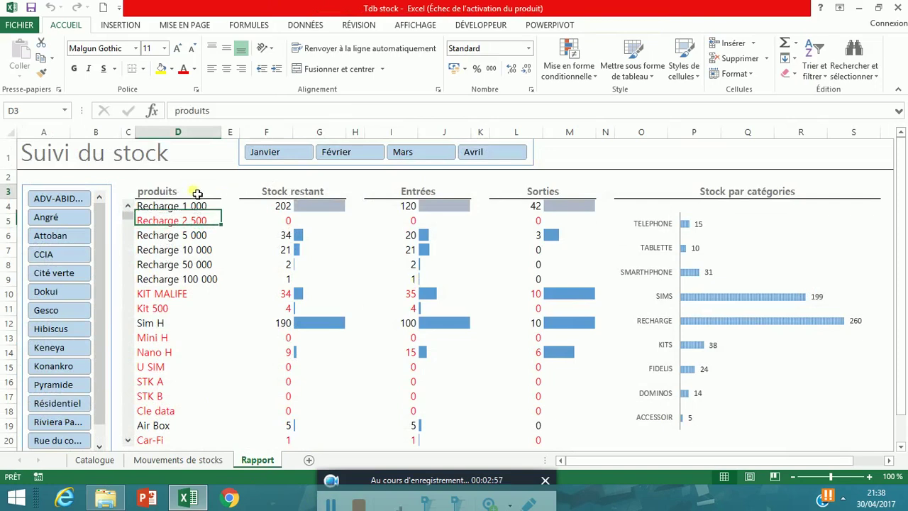
left_click(307, 194)
left_click(185, 218)
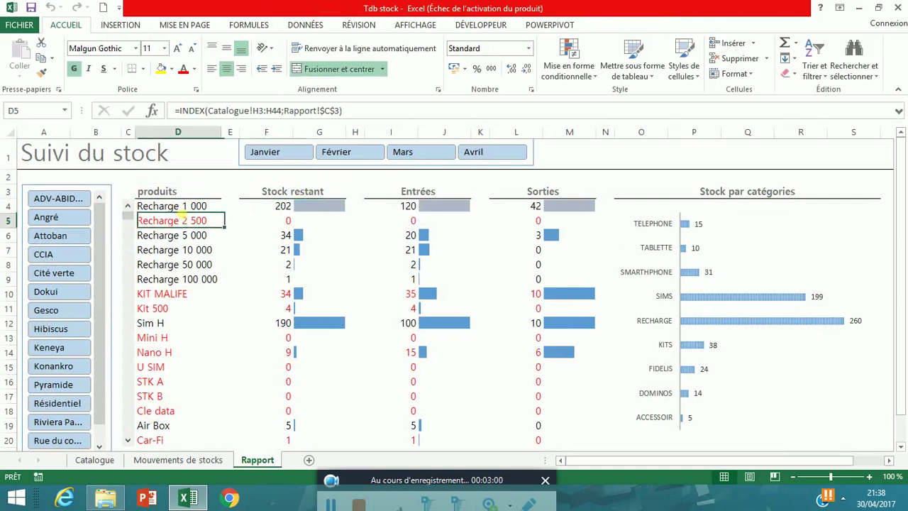
left_click(166, 311)
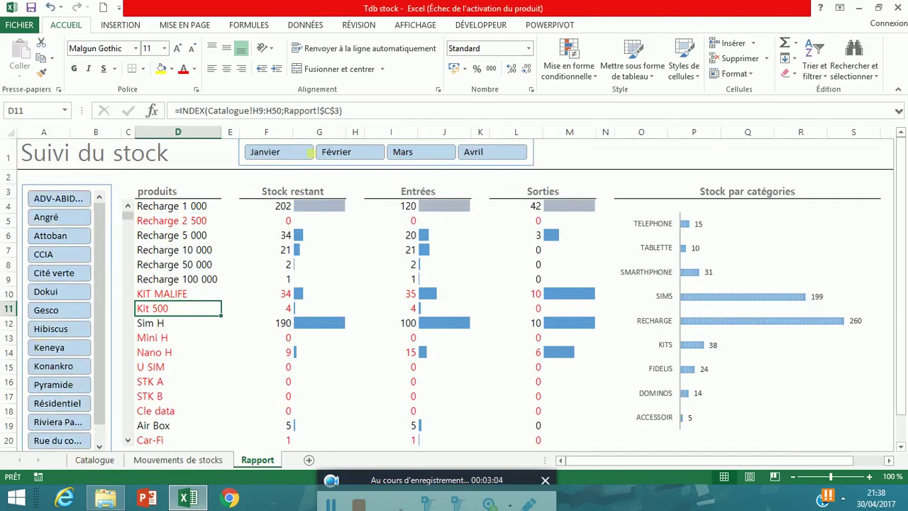
left_click(529, 250)
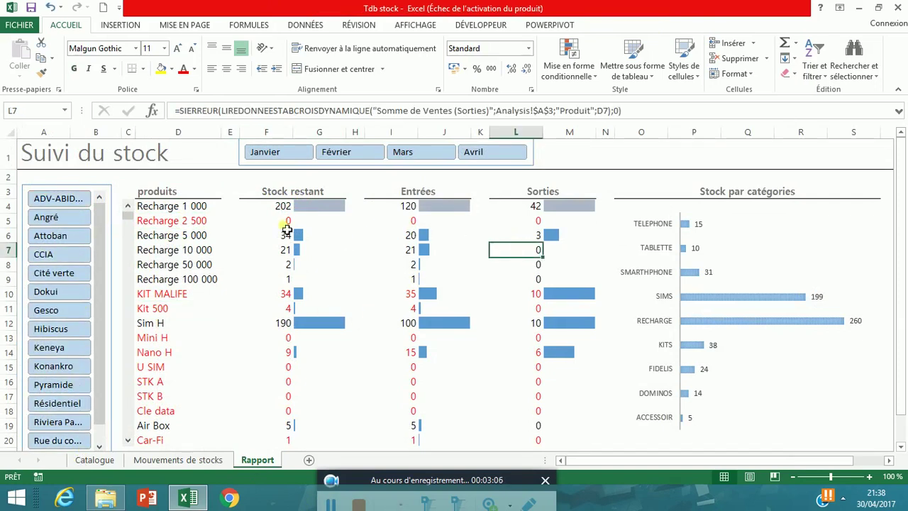
Step: Filter the Rapport dashboard to the Attoban zone and check the Stock restant cells
left_click(65, 274)
left_click(60, 242)
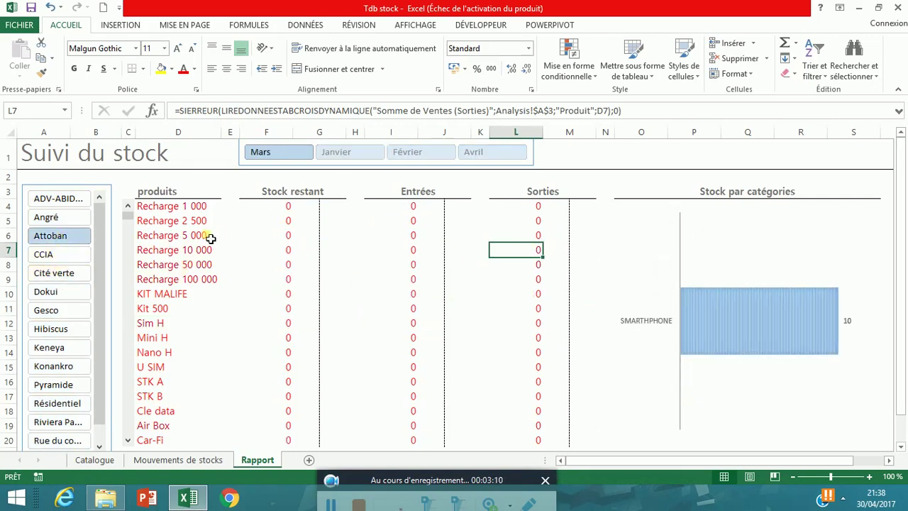
left_click(277, 218)
left_click(289, 365)
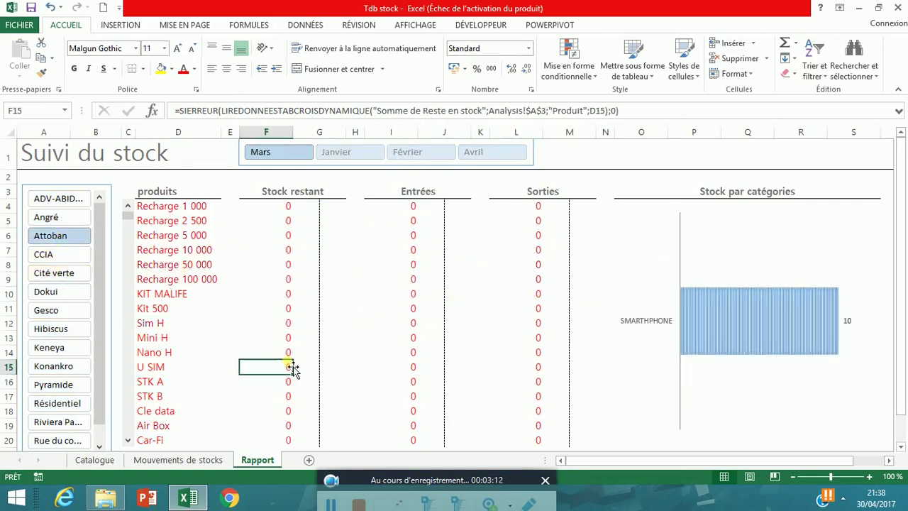
Step: Reselect all zones in the Rapport sheet's zone slicer, from ADV-ABIDJAN to the end of the list
left_click(79, 196)
left_click_drag(79, 196, 81, 462)
scroll(103, 426, "down", 1)
scroll(60, 394, "up", 1)
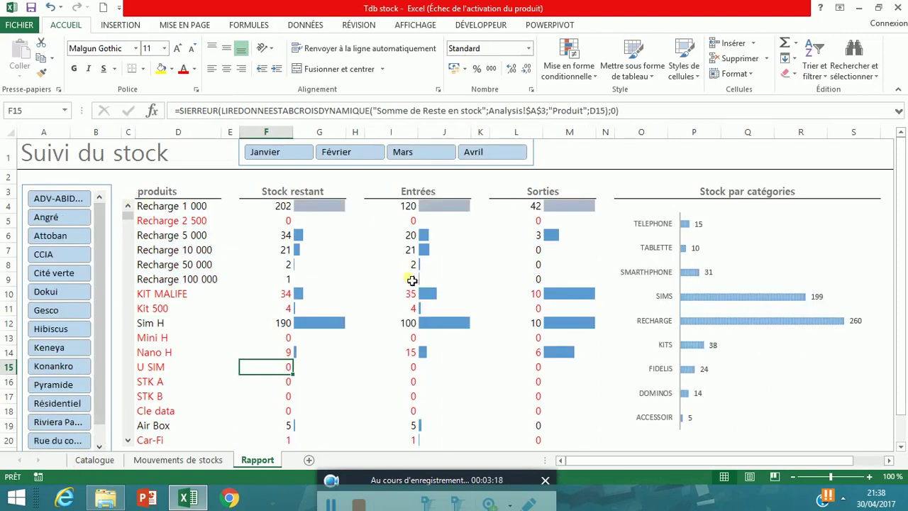
Step: Review the Mouvements de stocks records across the Date to Ventes (Sorties) columns and the Stock restant column
left_click(179, 460)
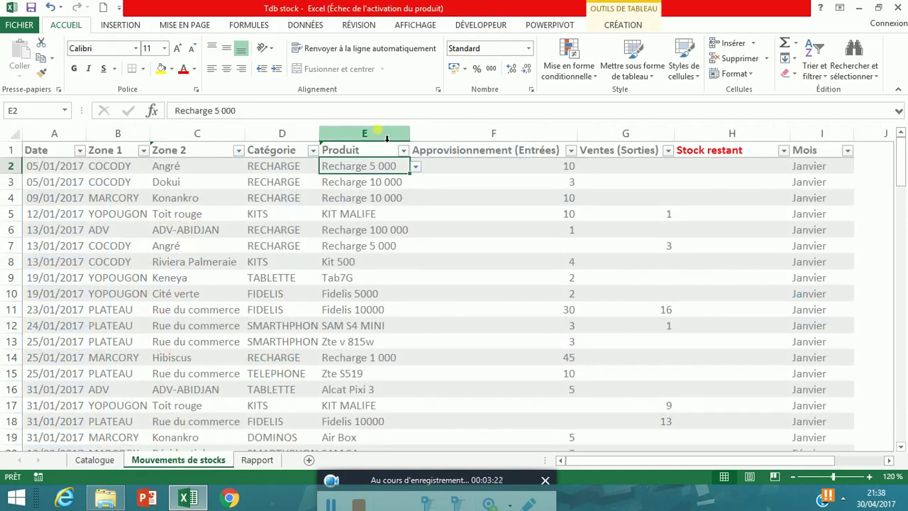
left_click_drag(74, 167, 490, 188)
left_click_drag(614, 206, 623, 329)
left_click(620, 330)
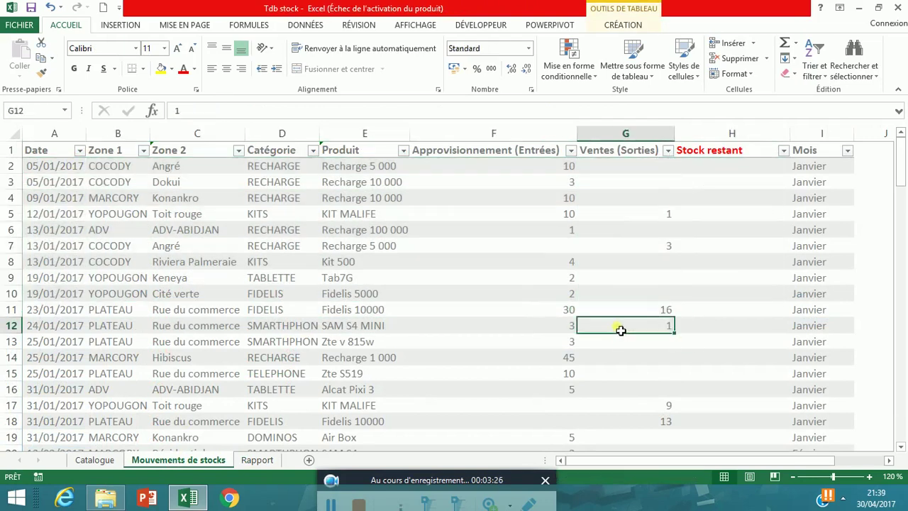
left_click(770, 144)
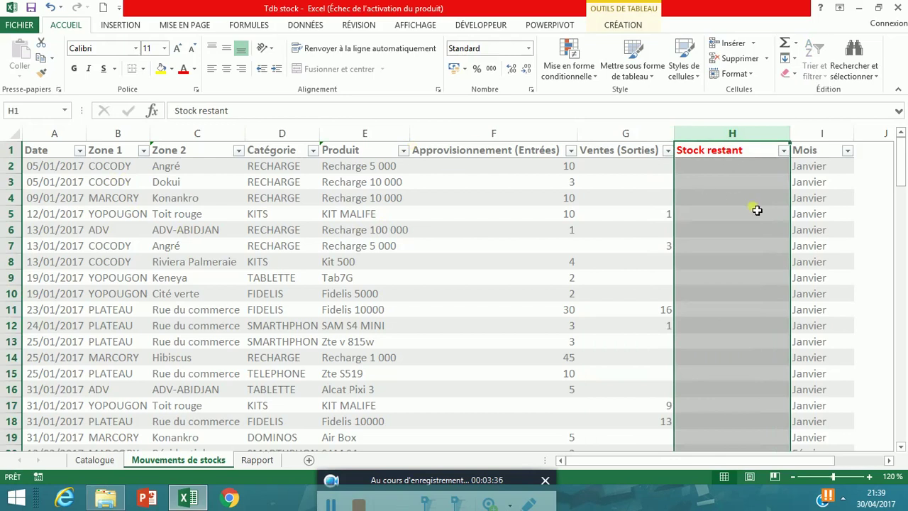
Step: Examine the INDEX and MOIS formula that derives the month from the date in the Mois column, leaving it unedited
left_click(823, 165)
left_click(824, 196)
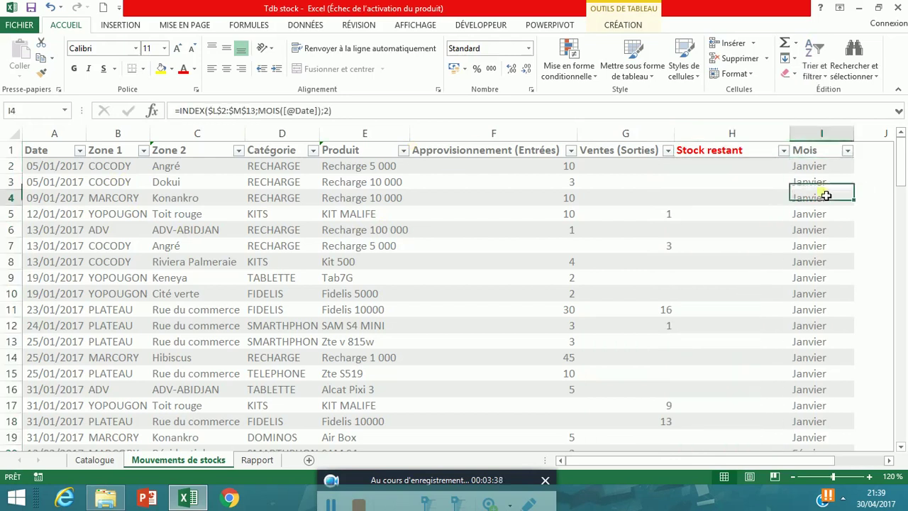
left_click(826, 244)
left_click(825, 295)
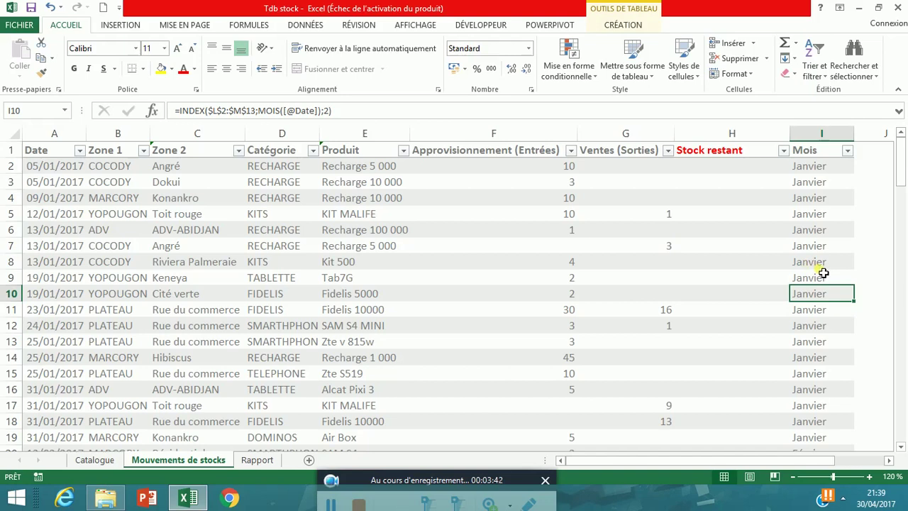
left_click(255, 111)
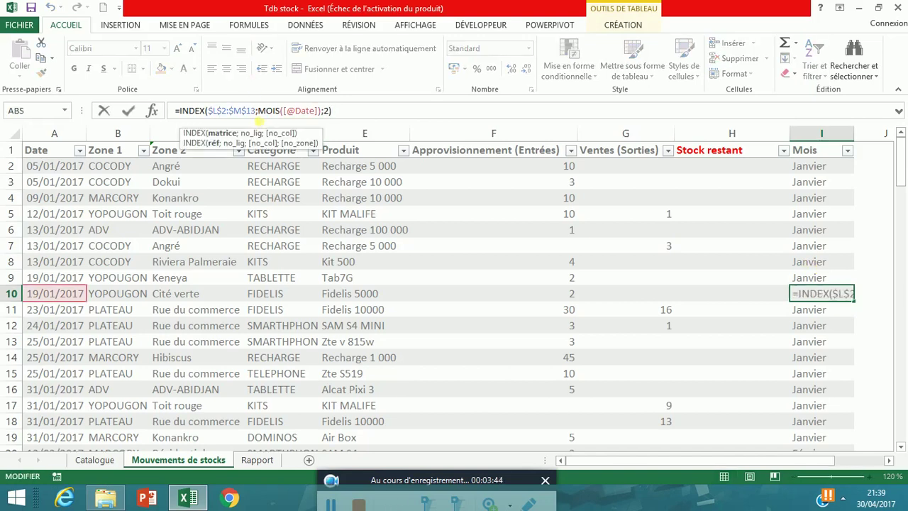
key("Return")
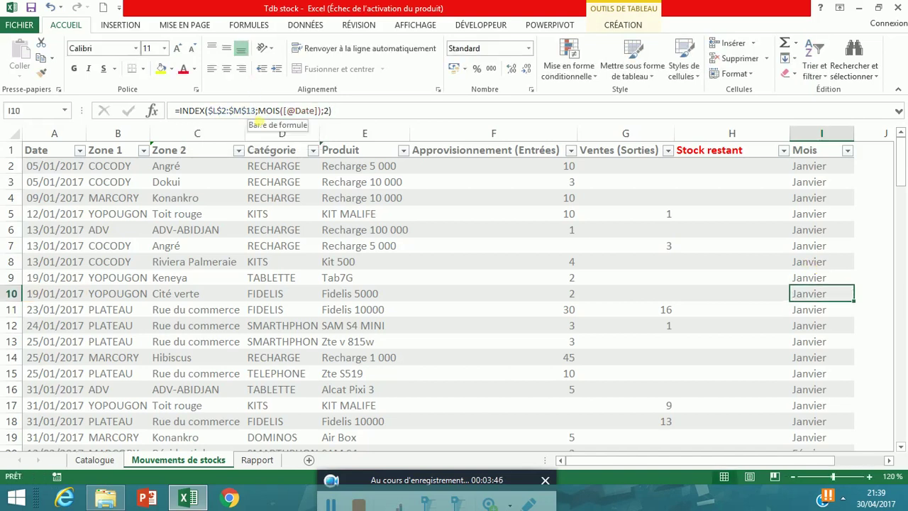
key("Up")
key("Up")
key("Up")
key("Up")
key("Up")
key("Up")
key("Up")
key("Up")
key("Up")
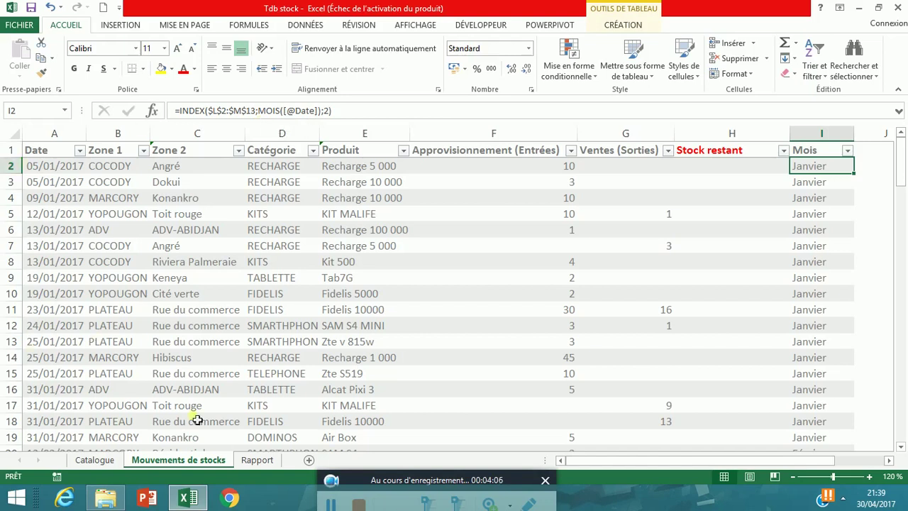
Step: Add a new worksheet before Rapport and name it Reporting
left_click(309, 460)
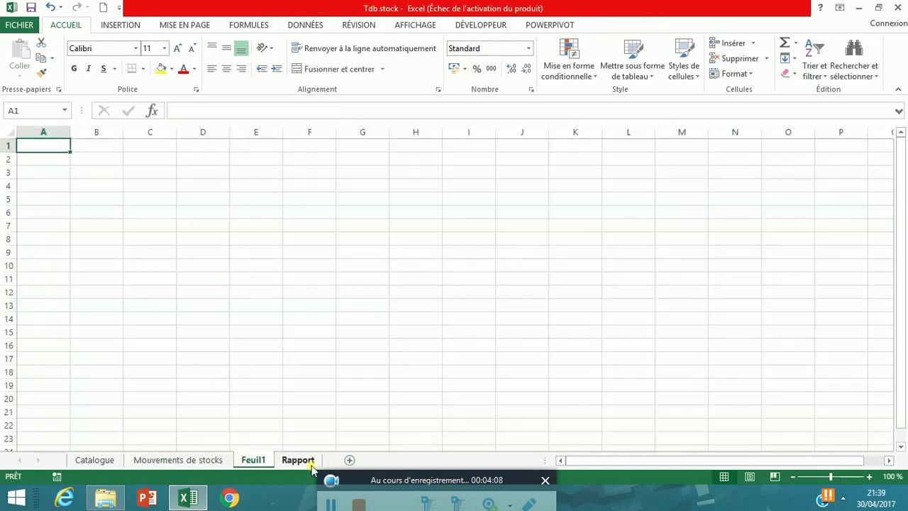
double_click(268, 460)
type("Peporting")
key("BackSpace")
type("R")
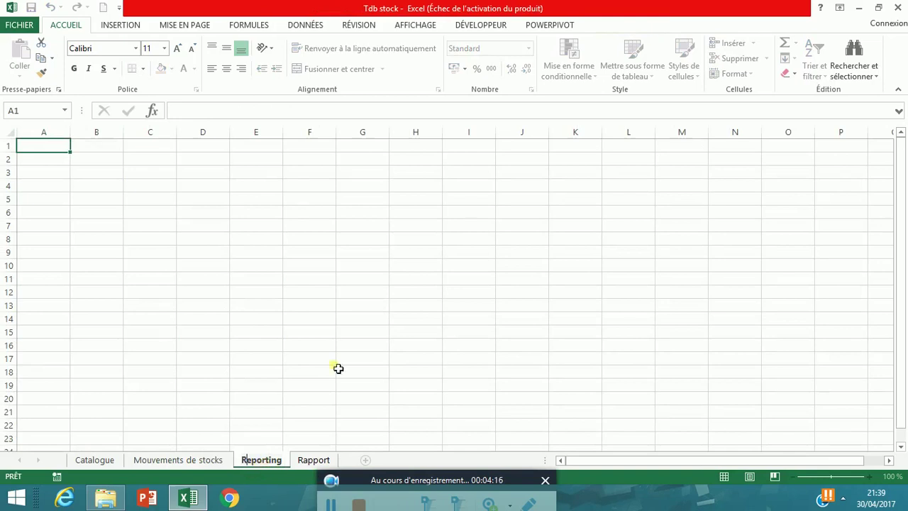
left_click(329, 368)
Step: Make row 1 of the Reporting sheet taller, using Rapport as the model, and enter the title SUIVI DE STOCK in A1
left_click(315, 461)
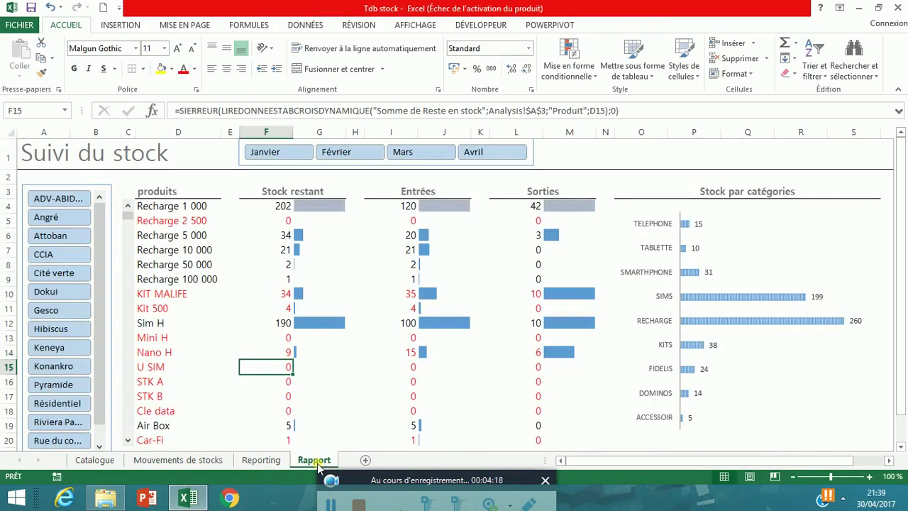
left_click(276, 464)
left_click_drag(12, 157, 14, 186)
left_click(51, 171)
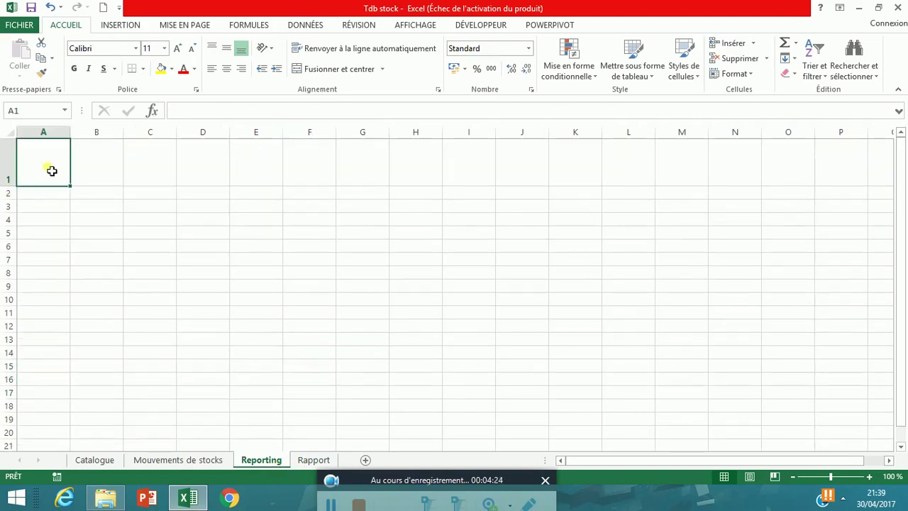
type("SUIV")
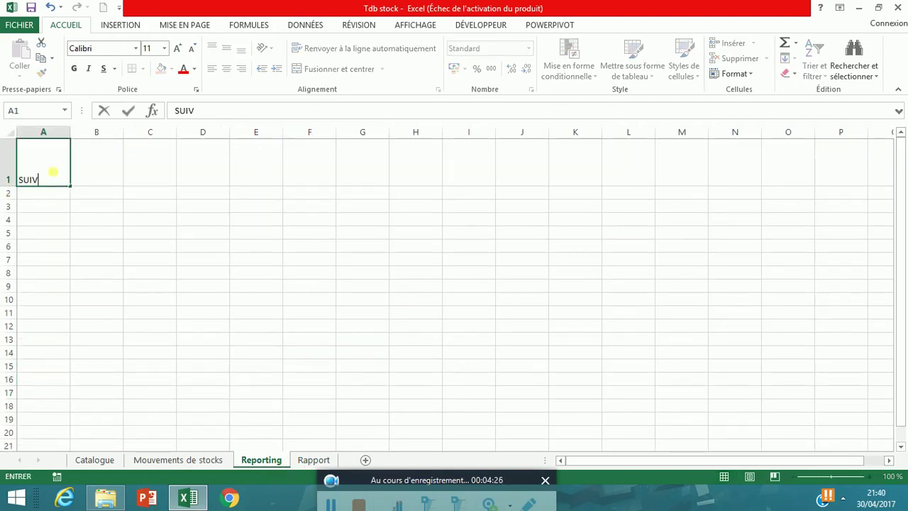
key("BackSpace")
key("BackSpace")
type("I DE STOCK")
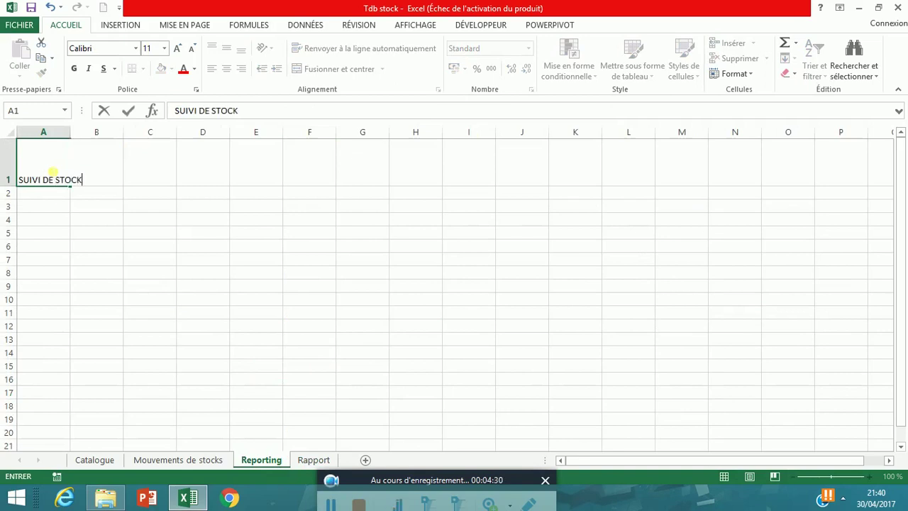
key("Return")
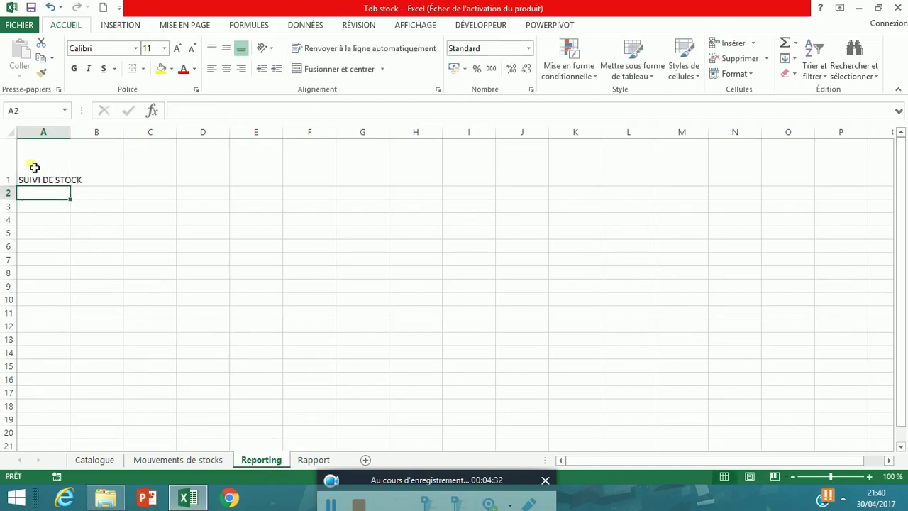
Step: Hide the gridlines on the Reporting sheet
left_click(10, 172)
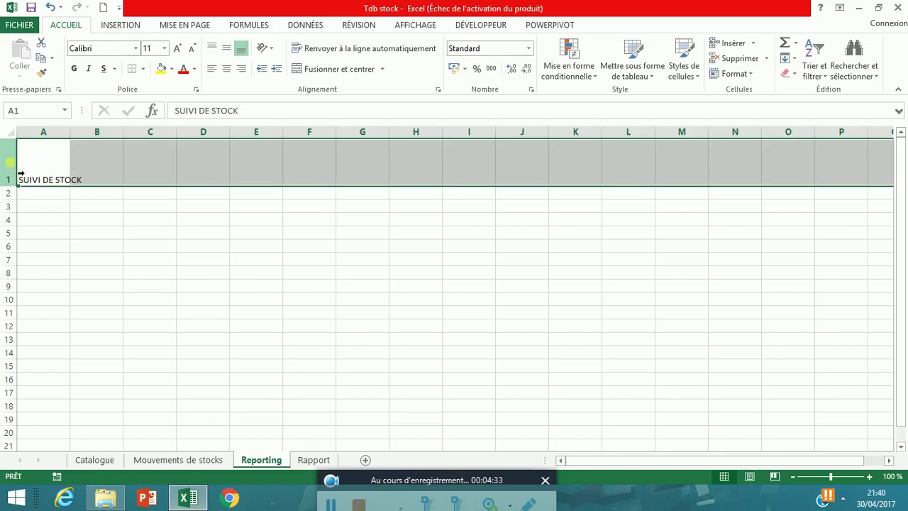
left_click(416, 26)
left_click(177, 71)
left_click(77, 27)
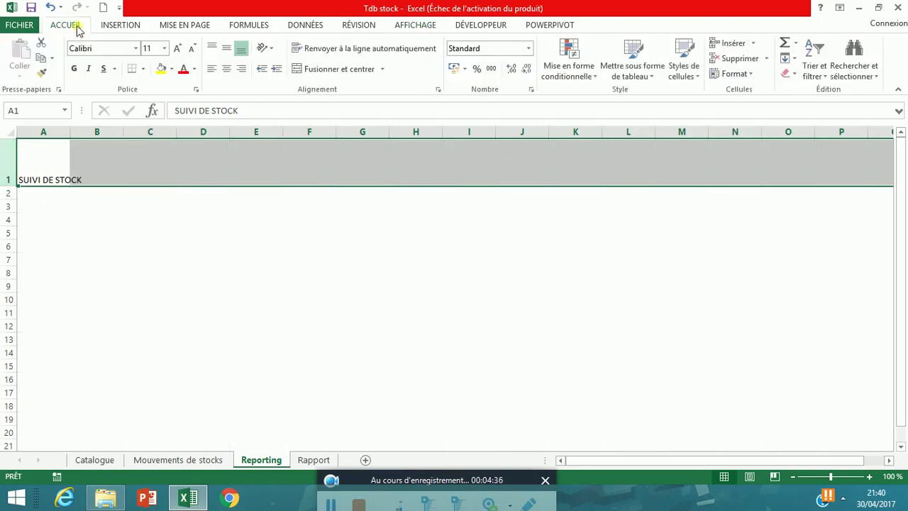
Step: Compare with the Rapport layout and enlarge the Reporting sheet's SUIVI DE STOCK title to 24 pt
left_click(313, 460)
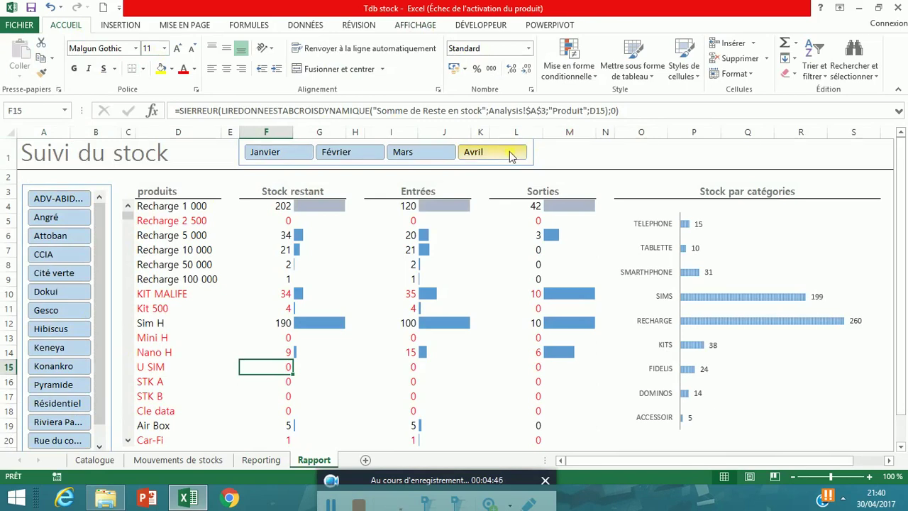
left_click(260, 460)
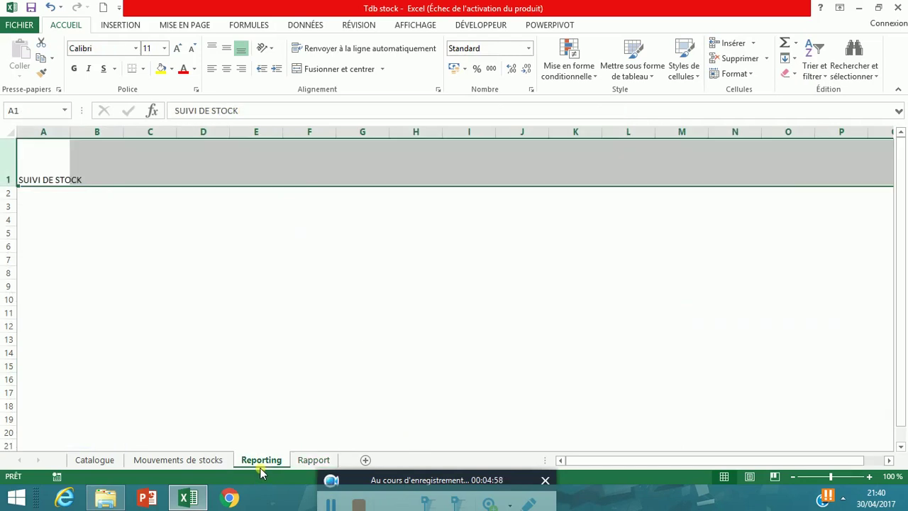
left_click(28, 152)
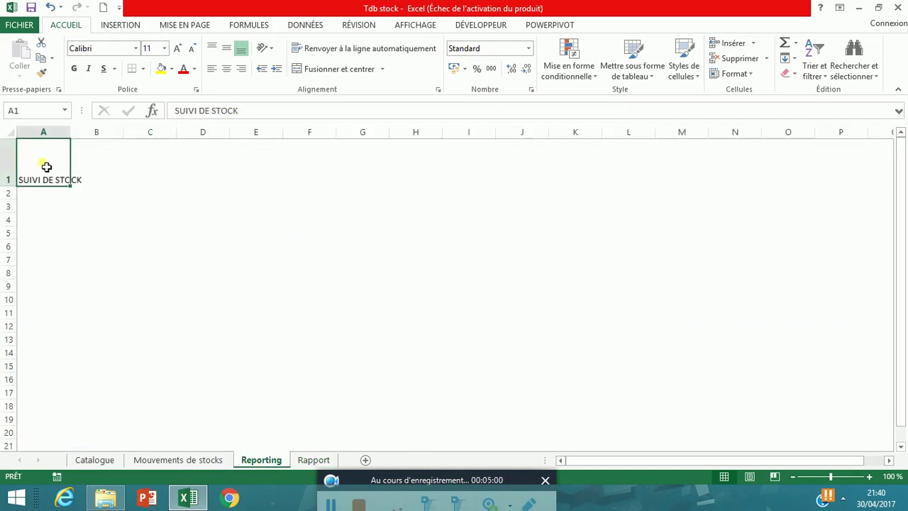
left_click(178, 48)
left_click(178, 49)
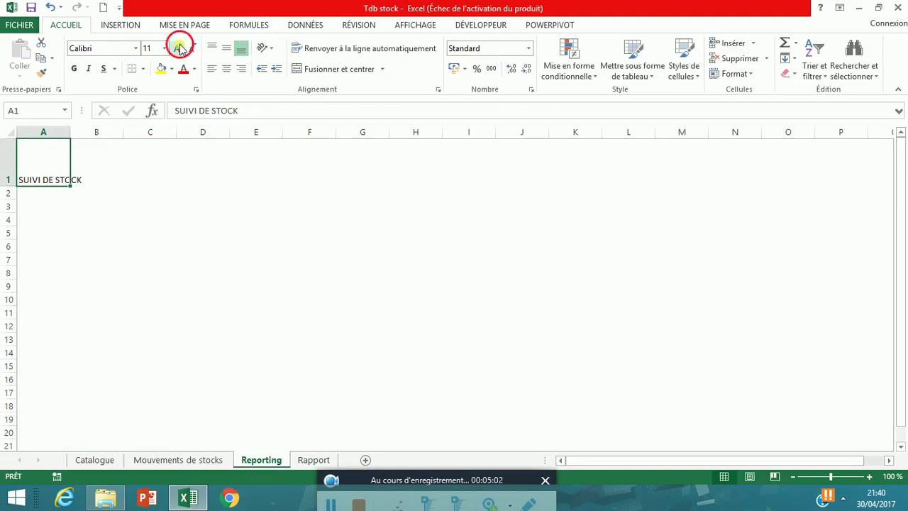
left_click(178, 48)
left_click(178, 48)
left_click(178, 48)
left_click(178, 49)
left_click(178, 48)
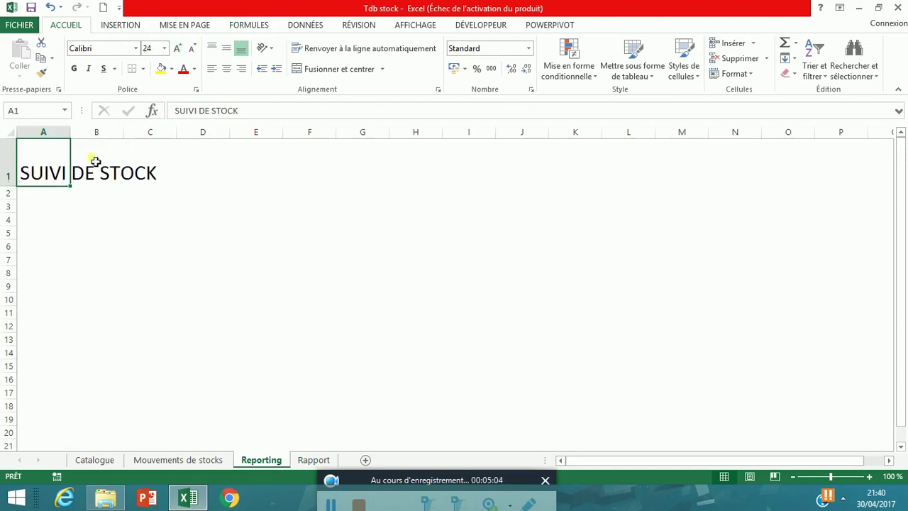
Step: Add a bottom border along the whole of row 1 on the Reporting sheet and reduce the row's height slightly
left_click(15, 178)
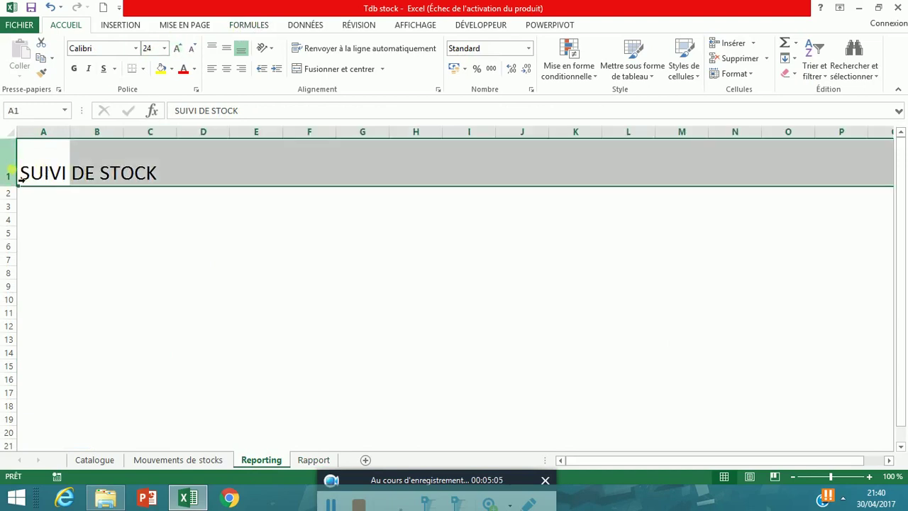
left_click(131, 69)
left_click(190, 285)
left_click(69, 176)
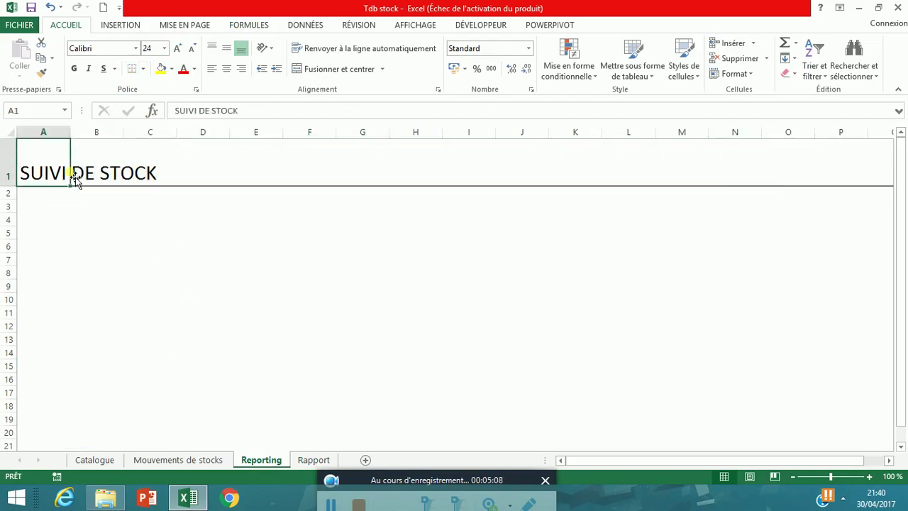
left_click_drag(16, 186, 16, 174)
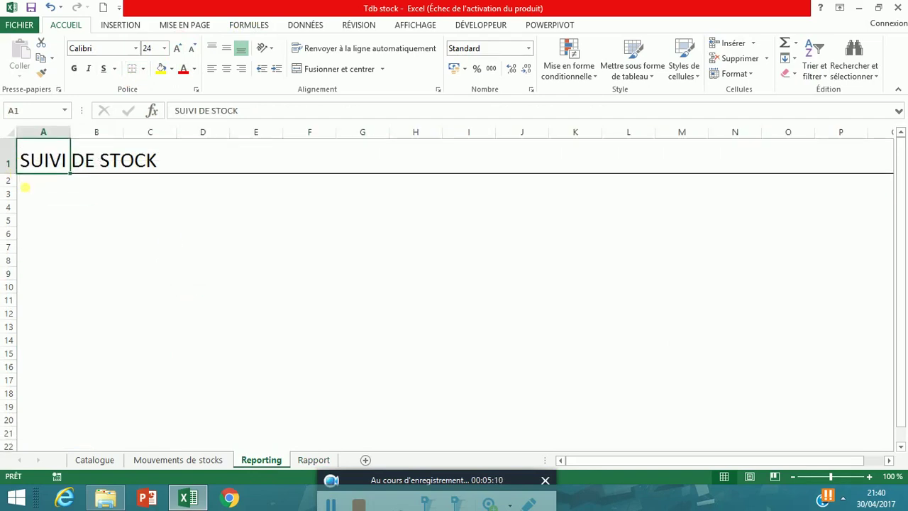
left_click(124, 221)
Step: Review the product, Stock restant, Entrées and Sorties headings on the Rapport sheet, and return to the Reporting sheet
left_click(298, 462)
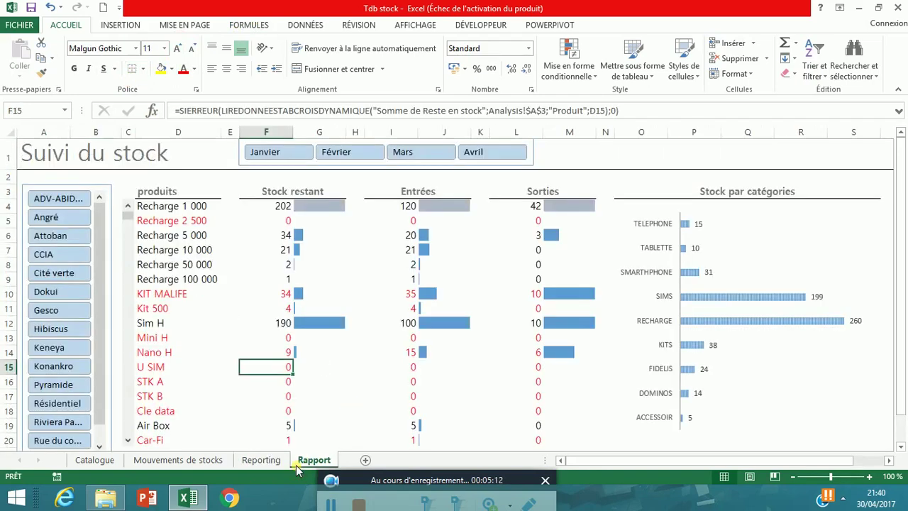
left_click(176, 194)
left_click(271, 195)
left_click(422, 199)
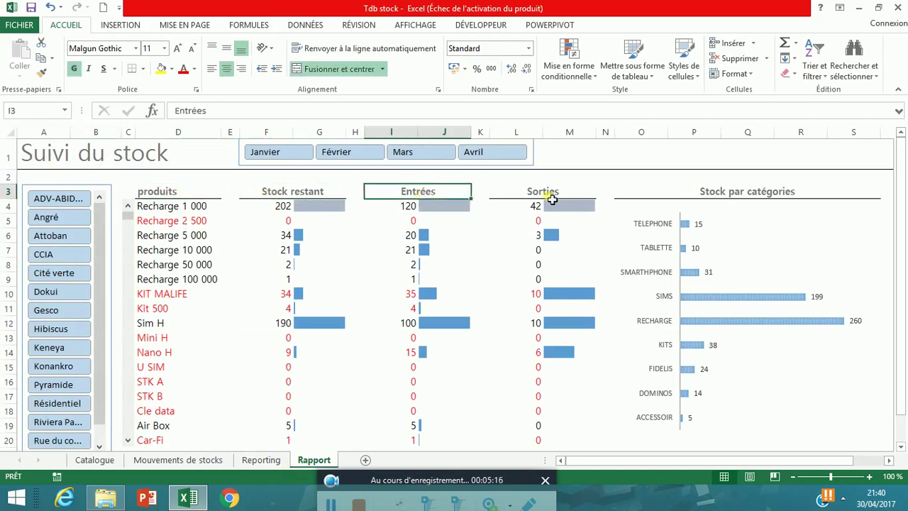
left_click(551, 197)
left_click(274, 466)
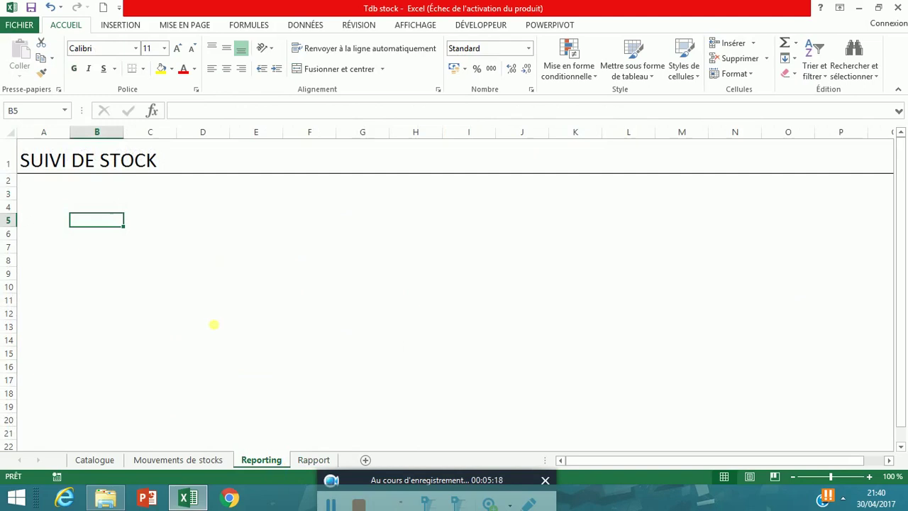
Step: Enter the headings Produits in D4 and Stock restant in F4 on the Reporting sheet
left_click(174, 222)
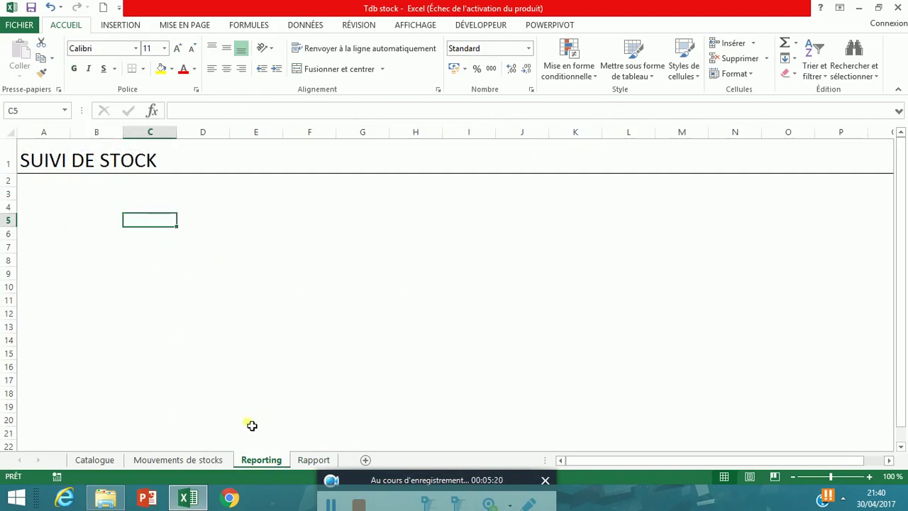
left_click(43, 208)
left_click(127, 207)
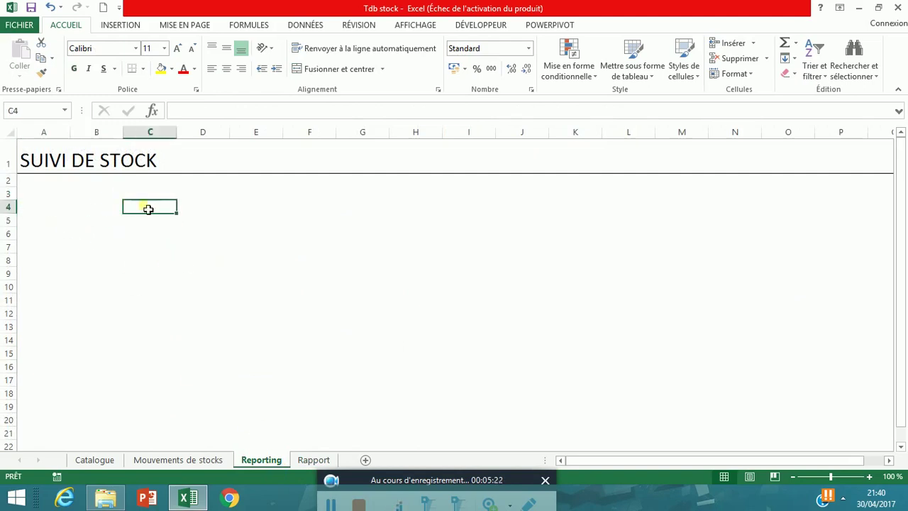
left_click(188, 211)
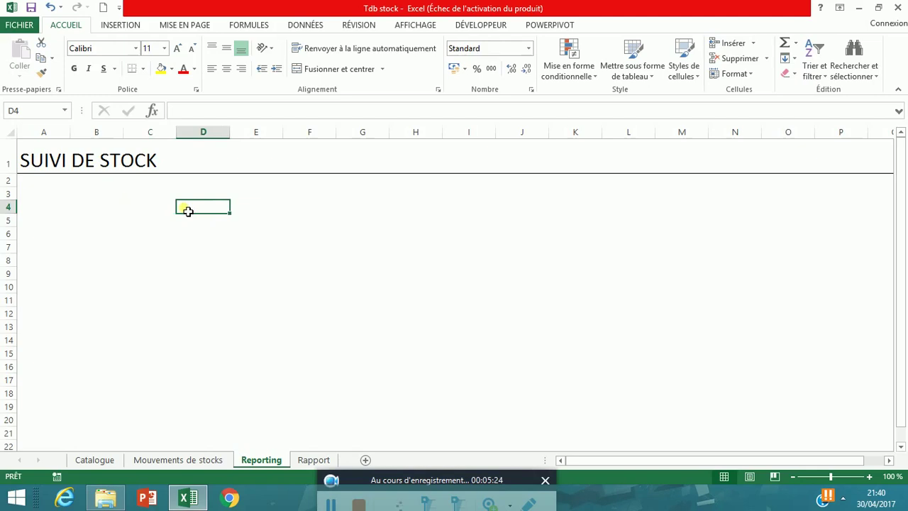
type("Produits")
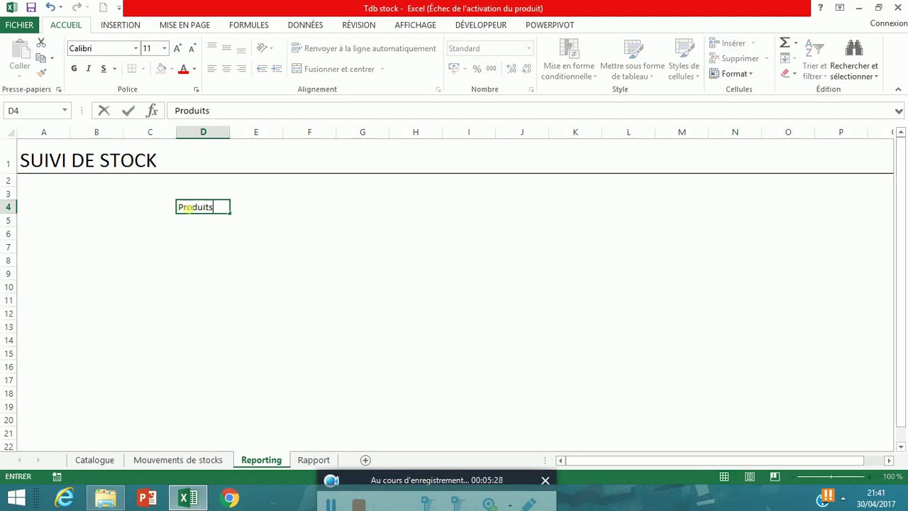
key("Right")
key("Right")
key("Right")
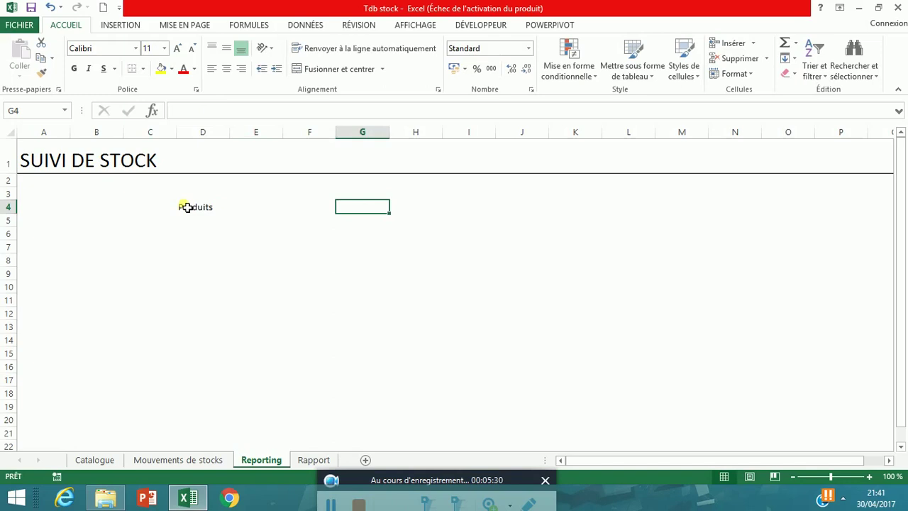
key("Left")
type("Stock restant")
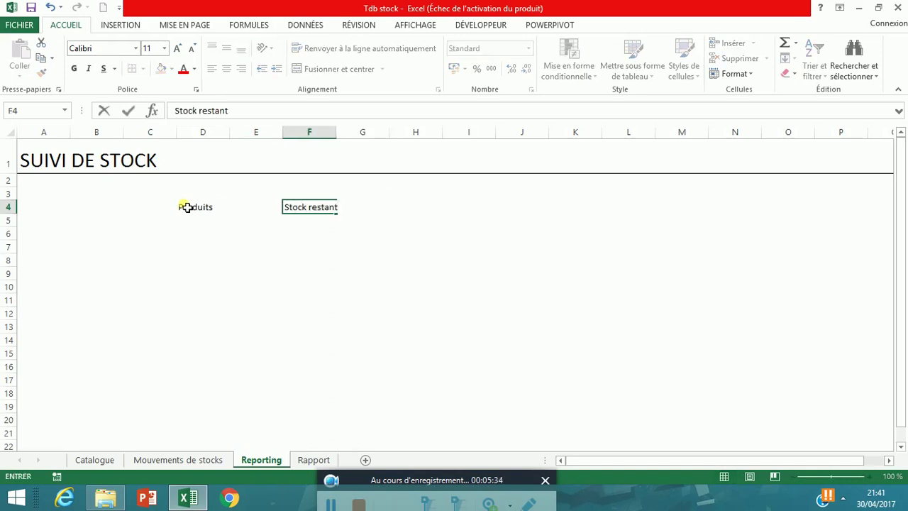
Step: Add the headings Entrées in H4 and Sorties in J4
key("Right")
key("Right")
type("Entrée")
key("Right")
key("Right")
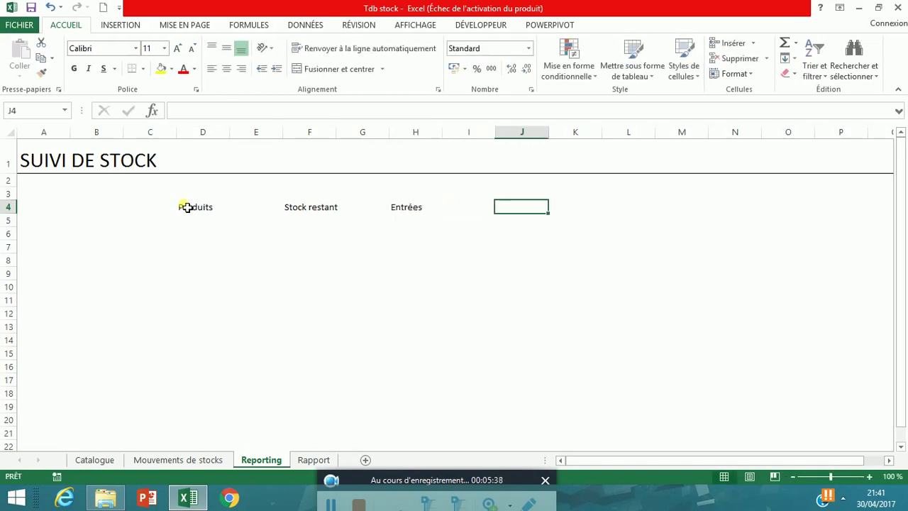
type("Sortie")
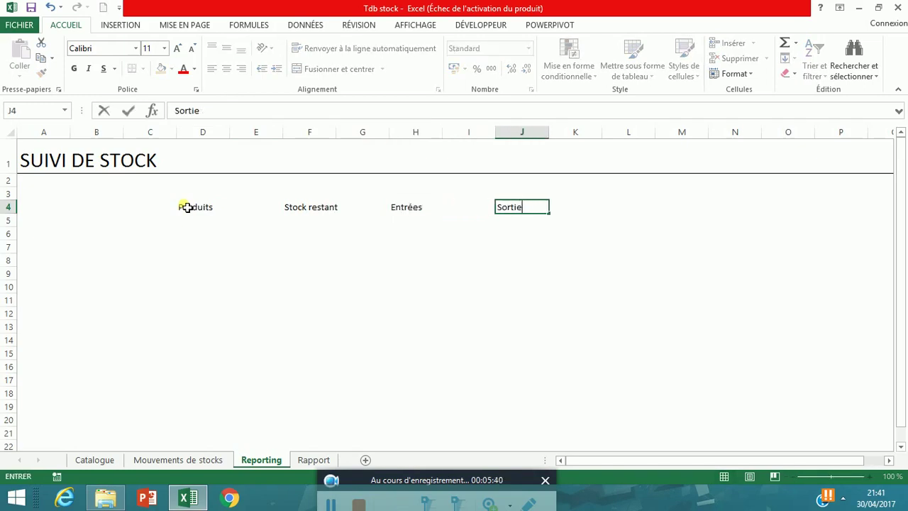
key("Return")
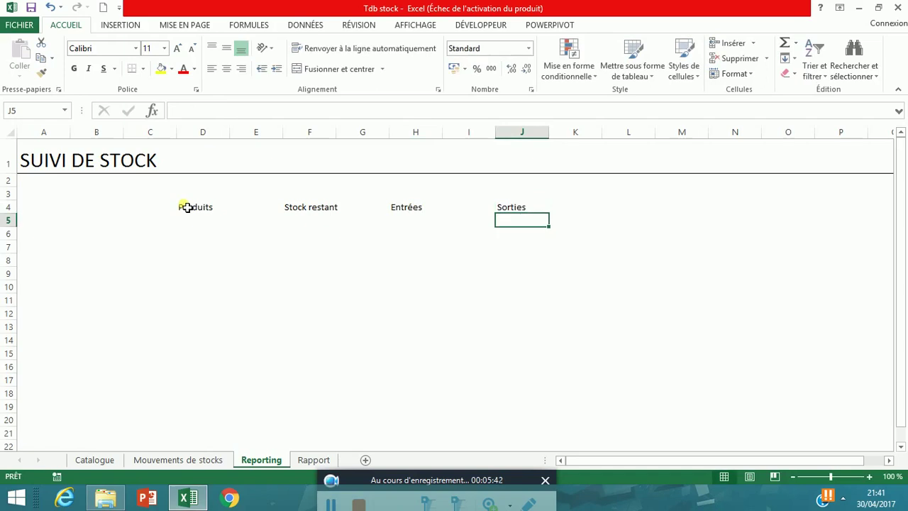
Step: Change the font of the entire Reporting sheet to Malgun Gothic
left_click(187, 207)
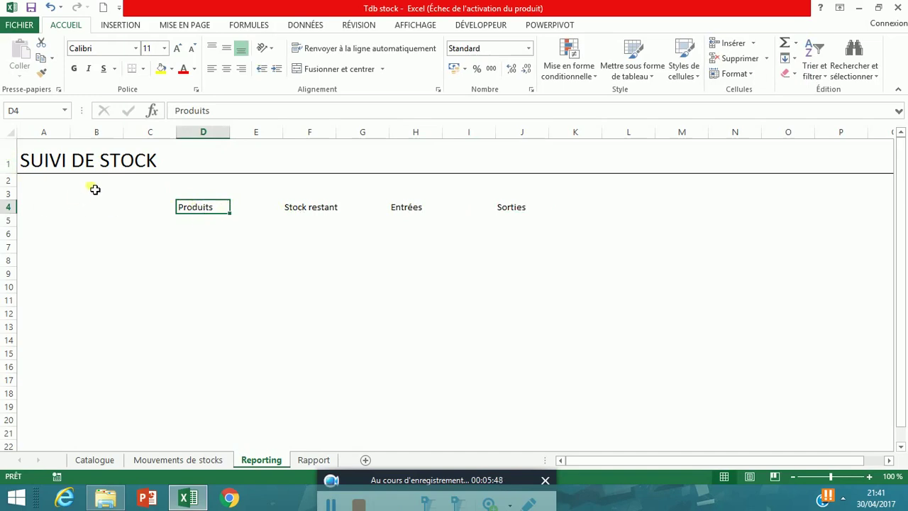
left_click(8, 131)
left_click(92, 48)
type("Malgun Gothic")
key("Return")
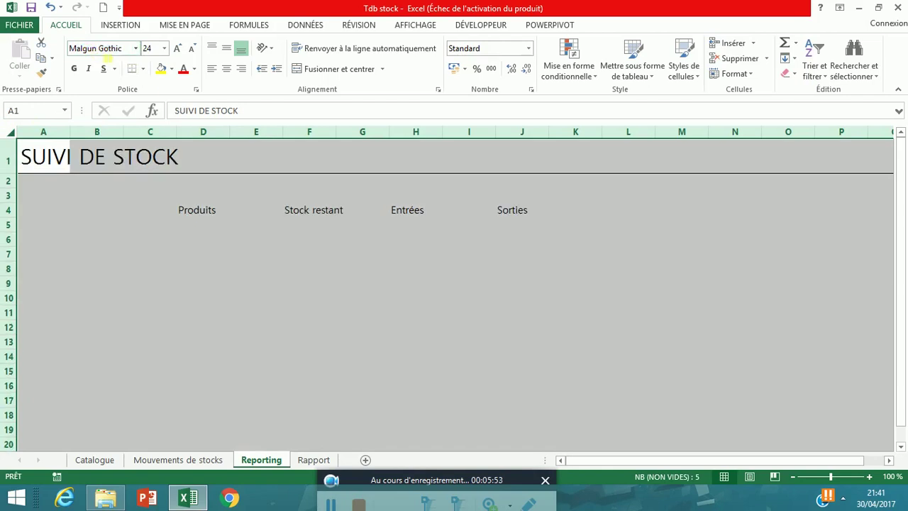
left_click(95, 159)
left_click(298, 285)
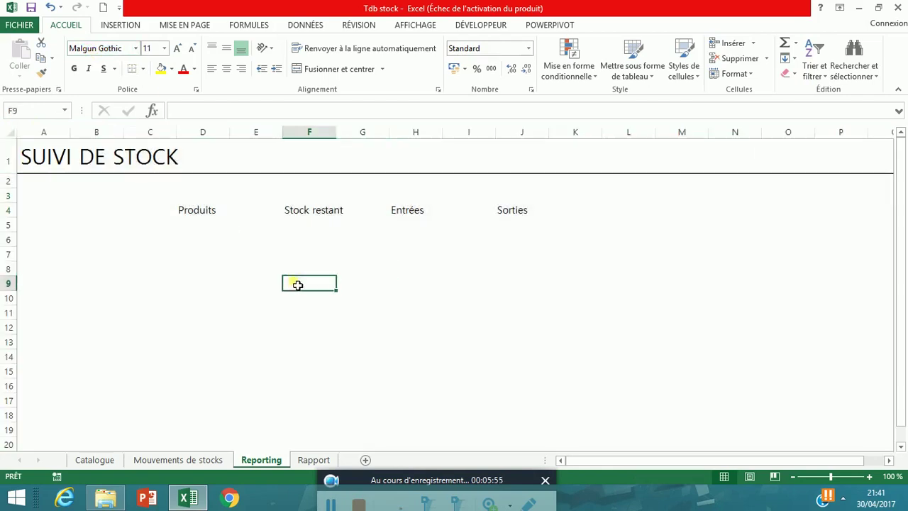
Step: Merge and centre the Stock restant heading across F4:G4
left_click(204, 212)
left_click(326, 211)
left_click_drag(326, 211, 358, 212)
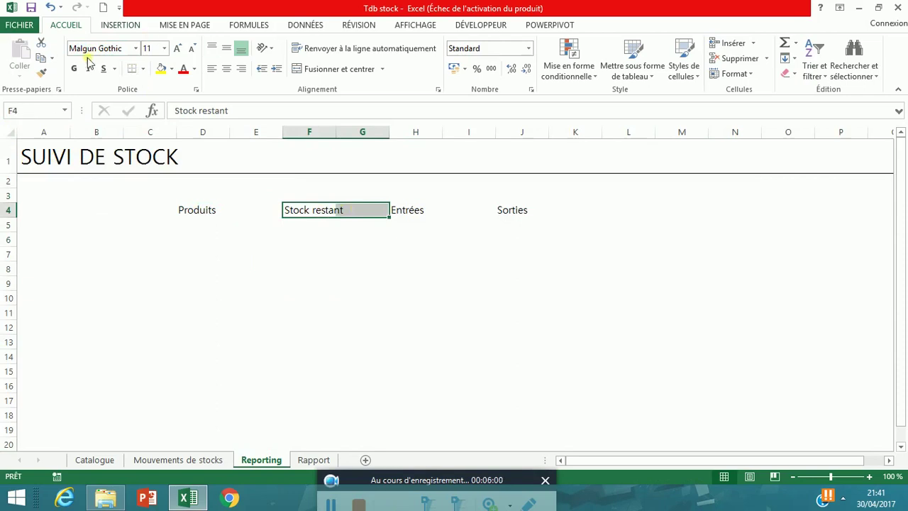
left_click(337, 69)
left_click(465, 280)
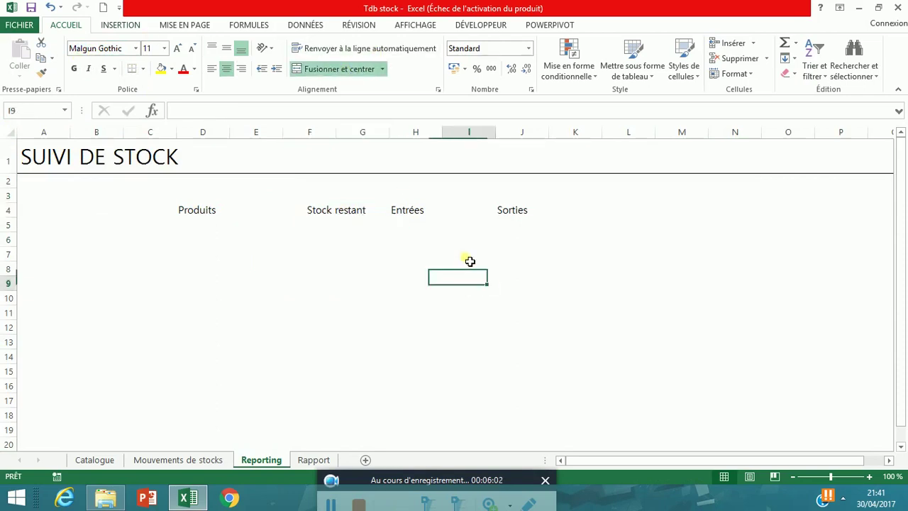
Step: Insert a blank column before the Entrées heading and another before the Sorties heading
left_click(409, 132)
right_click(406, 131)
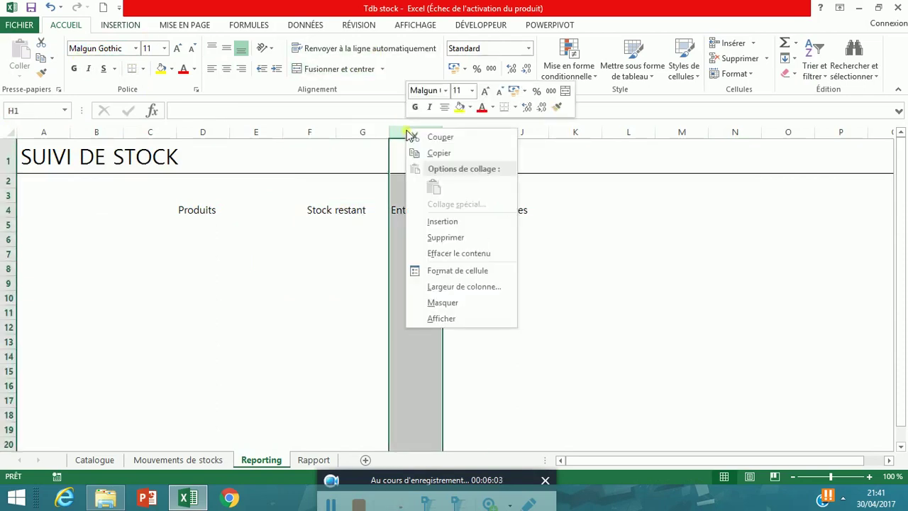
left_click(454, 221)
left_click(504, 240)
left_click(583, 130)
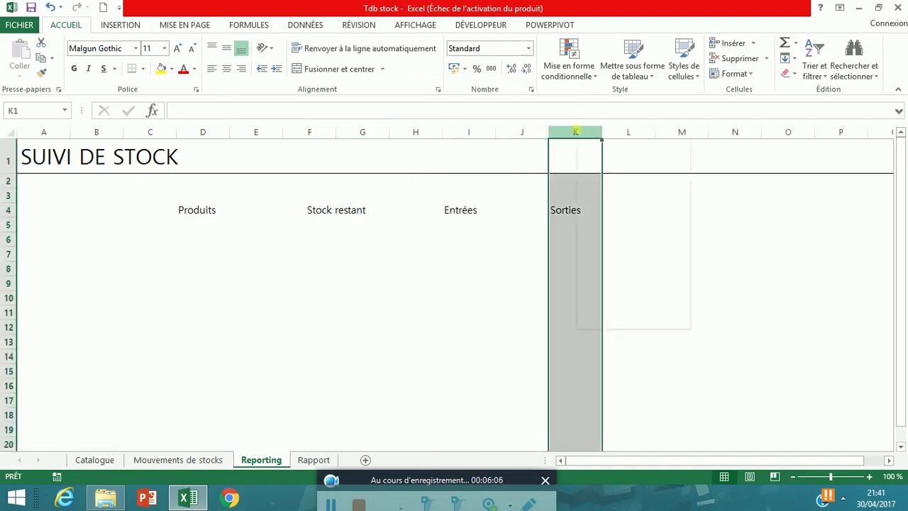
right_click(578, 129)
left_click(612, 222)
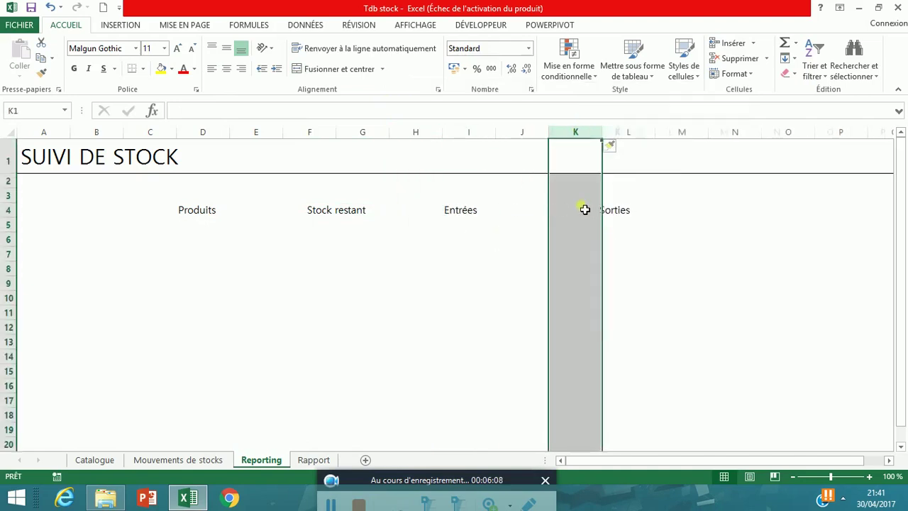
left_click(631, 211)
Step: Merge and centre the Entrées heading across I4:J4 and the Sorties heading across L4:M4
left_click(208, 218)
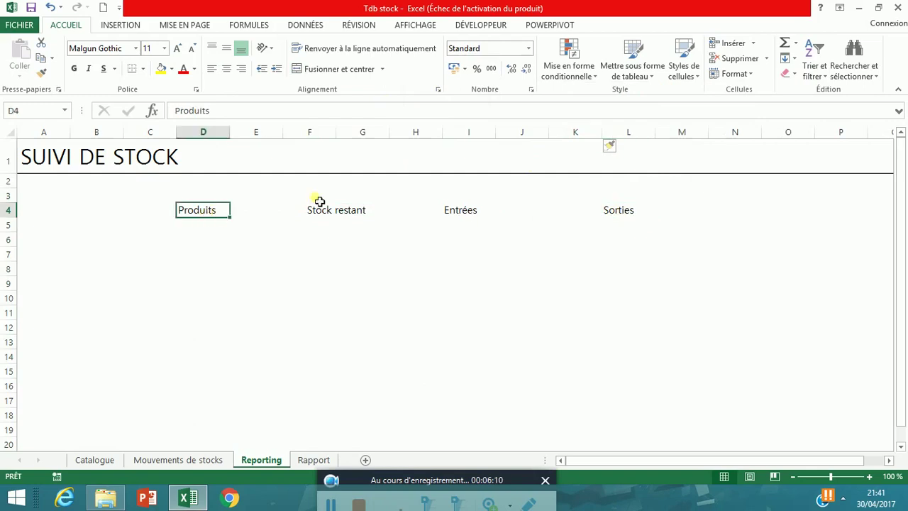
left_click(469, 219)
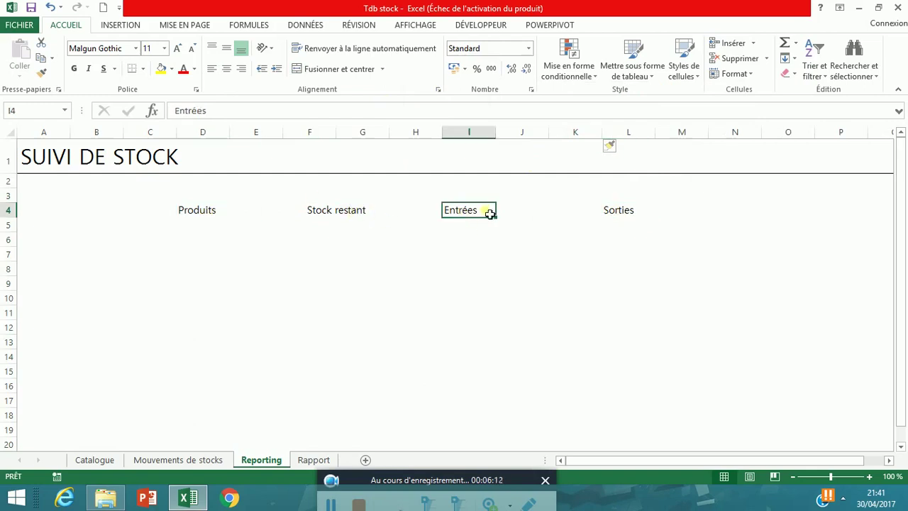
left_click(631, 212)
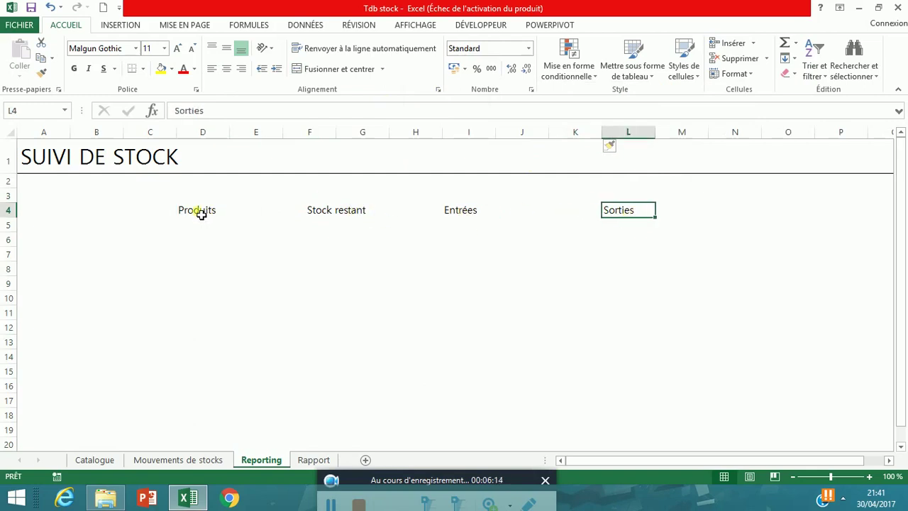
left_click(456, 217)
left_click_drag(456, 216, 521, 211)
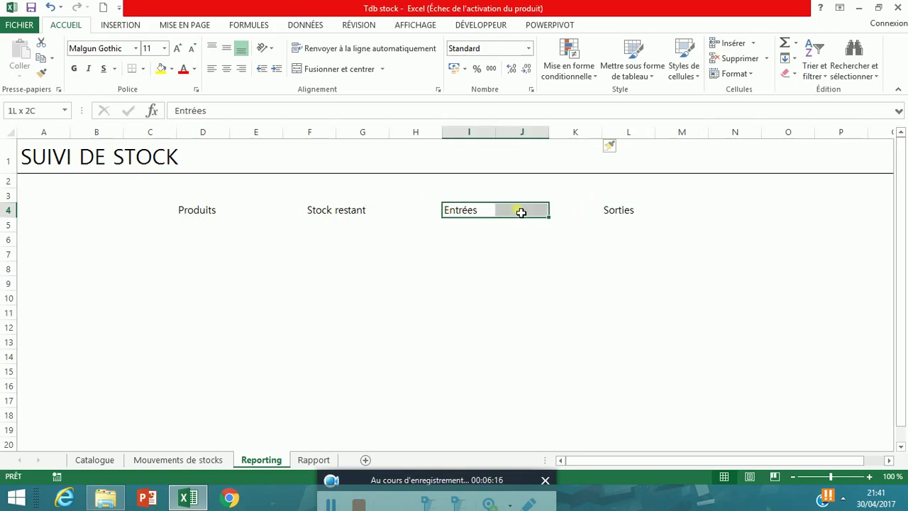
left_click(341, 69)
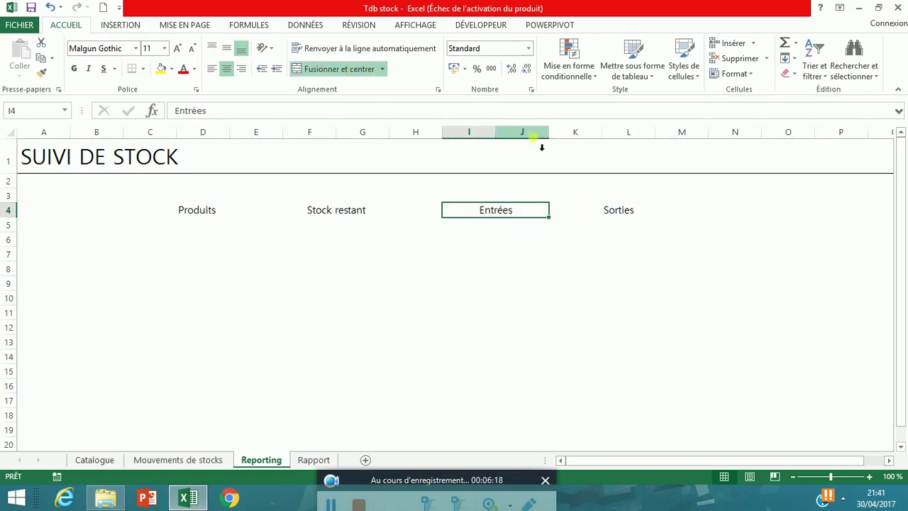
left_click_drag(615, 210, 687, 215)
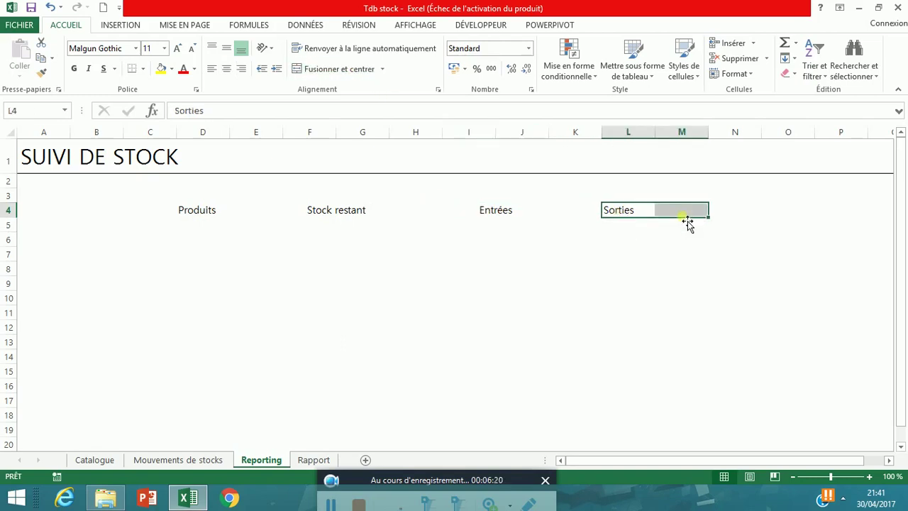
left_click(323, 71)
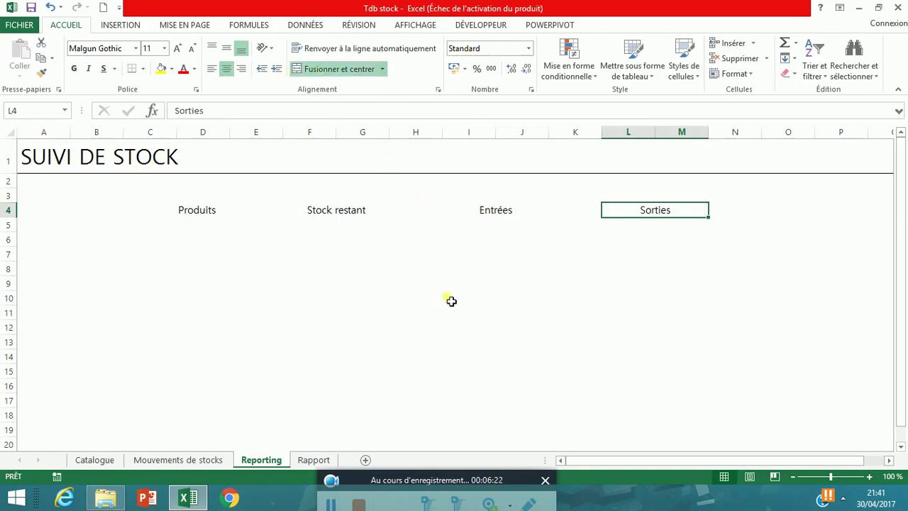
Step: Apply a bottom border to the Produits, Stock restant, Entrées and Sorties headings in row 4
left_click(450, 298)
left_click(646, 215)
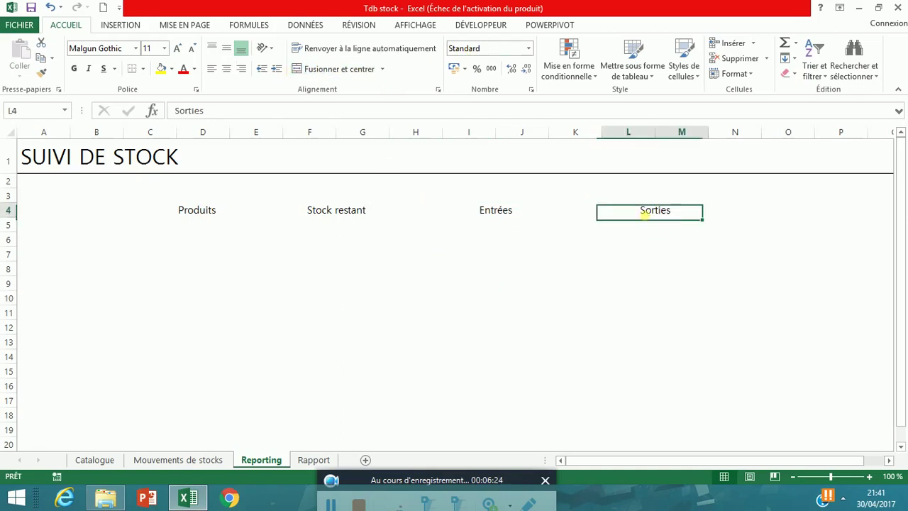
left_click(498, 208, "ctrl")
left_click(339, 217, "ctrl")
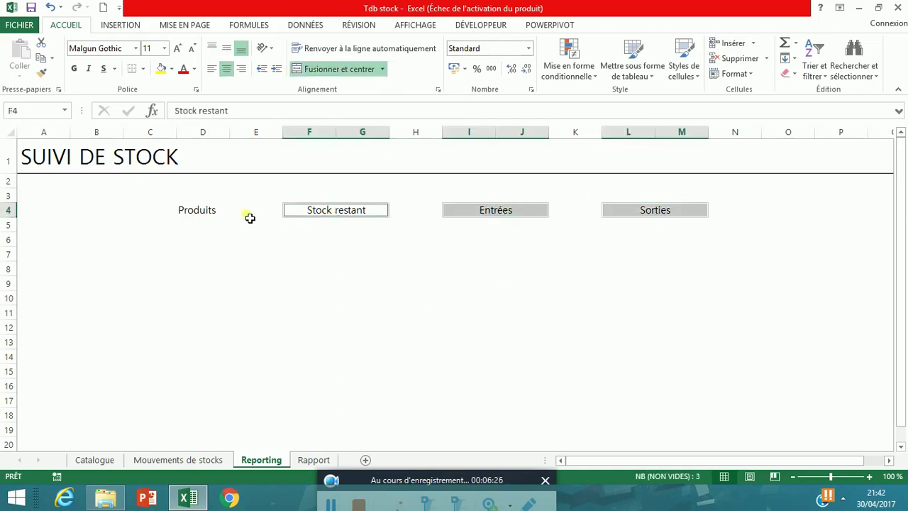
left_click(213, 216, "ctrl")
left_click(132, 68)
left_click(290, 270)
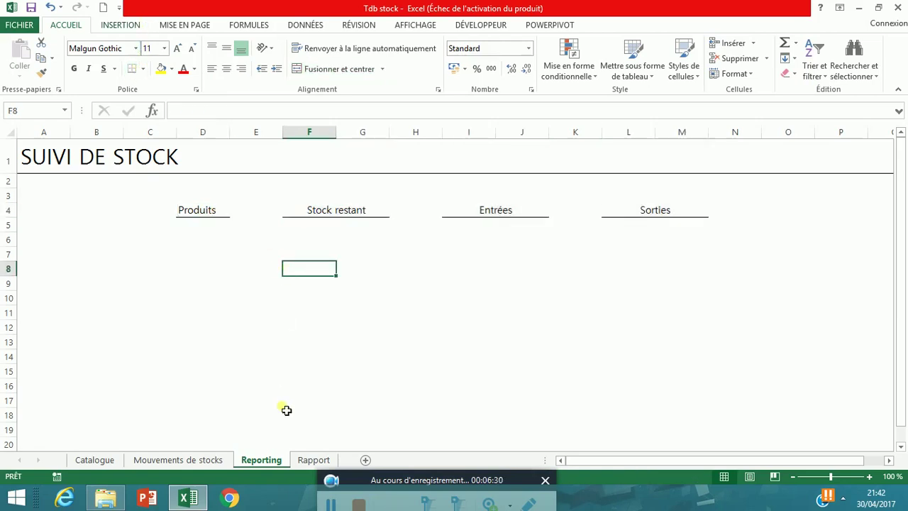
Step: Examine the scrollable product list on the Rapport sheet and the source names in the Catalogue sheet's Produit column
left_click(314, 460)
left_click(129, 441)
left_click(129, 440)
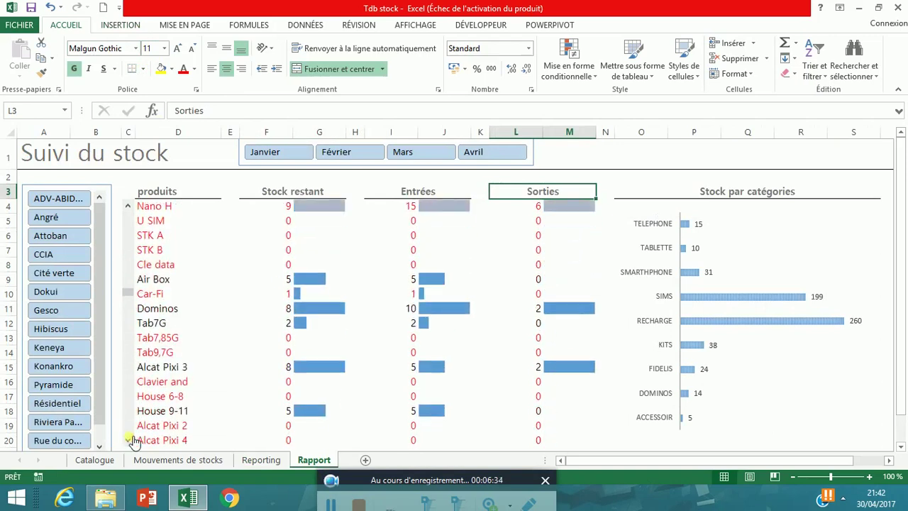
left_click(129, 440)
left_click(130, 440)
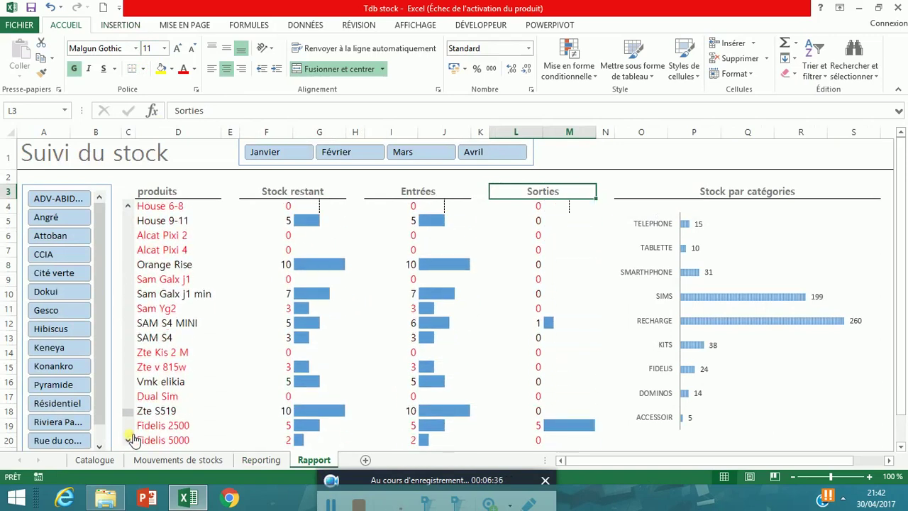
left_click(129, 206)
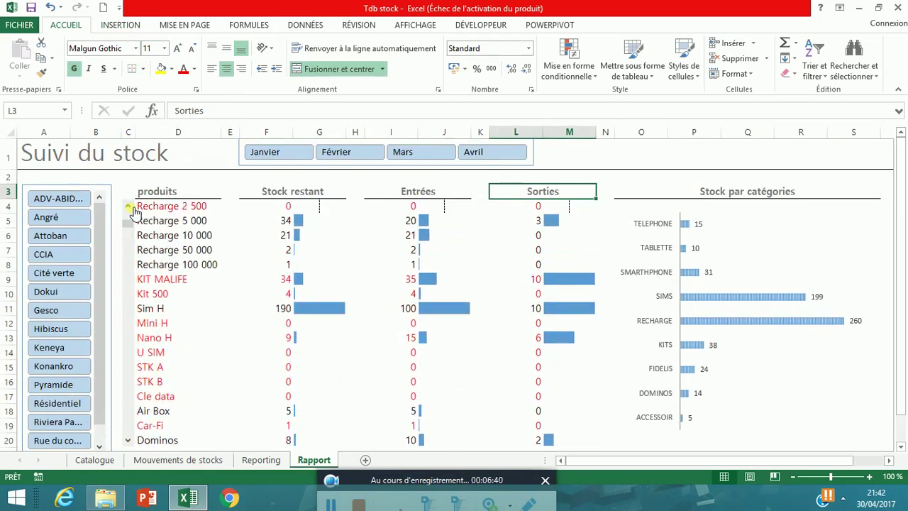
left_click(94, 460)
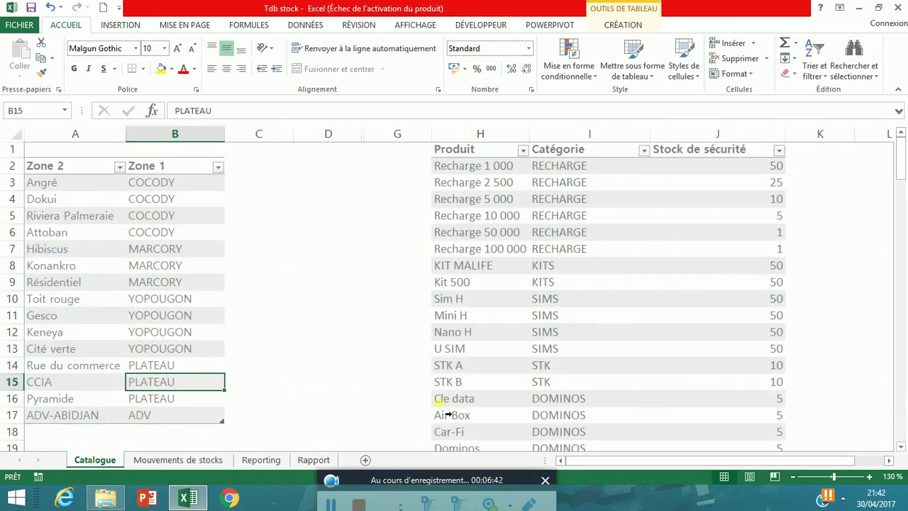
left_click_drag(473, 169, 490, 425)
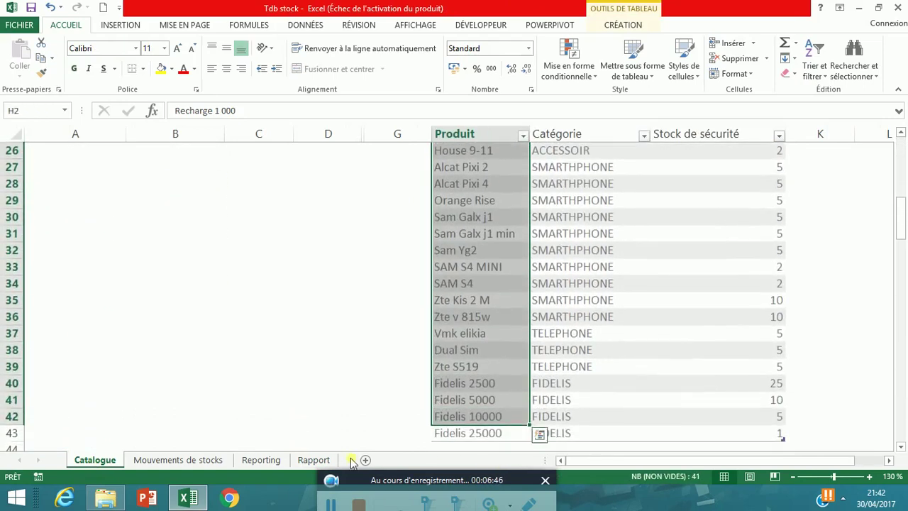
Step: Examine how the product list on the Rapport sheet scrolls and which formula feeds the Recharge 10 000 cell
left_click(314, 461)
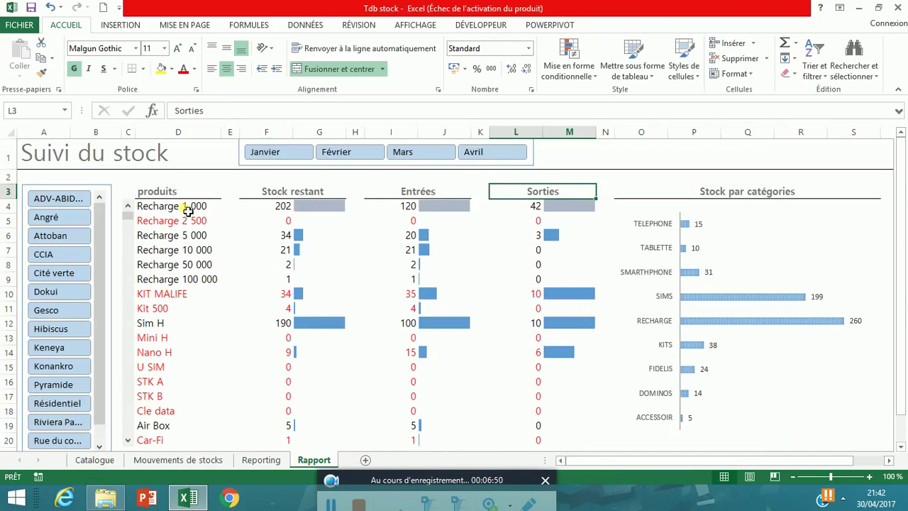
mouse_move(904, 454)
left_click(900, 448)
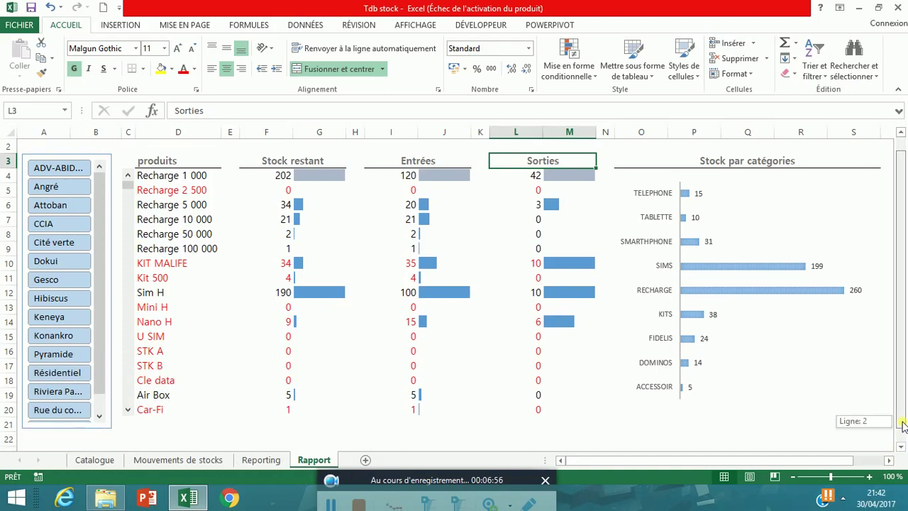
scroll(848, 420, "up", 1)
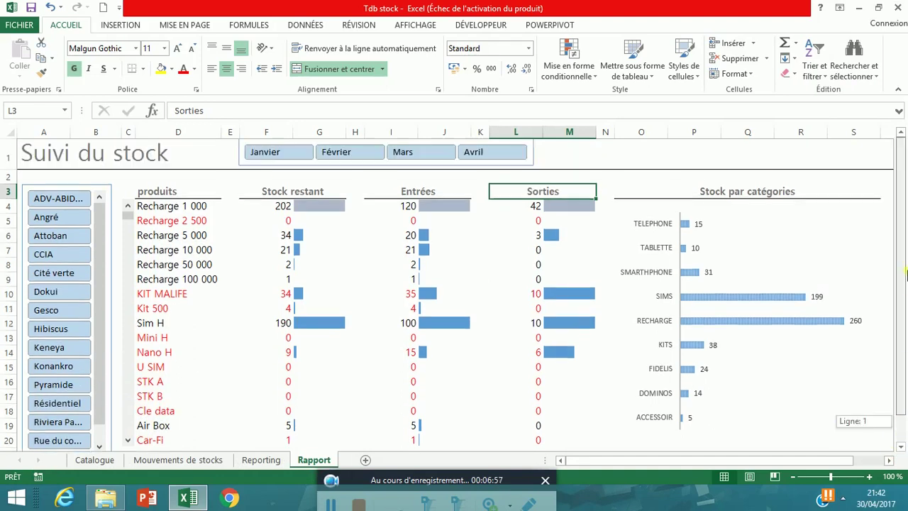
left_click(132, 442)
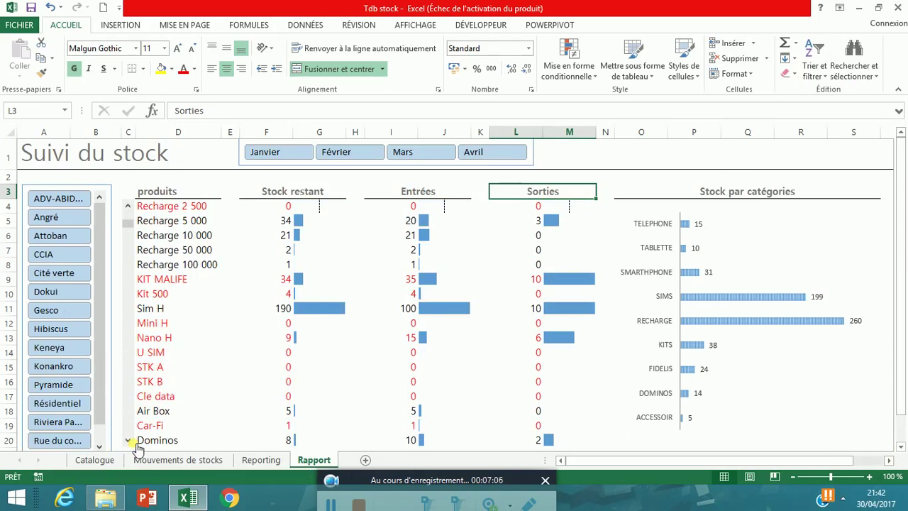
left_click(129, 205)
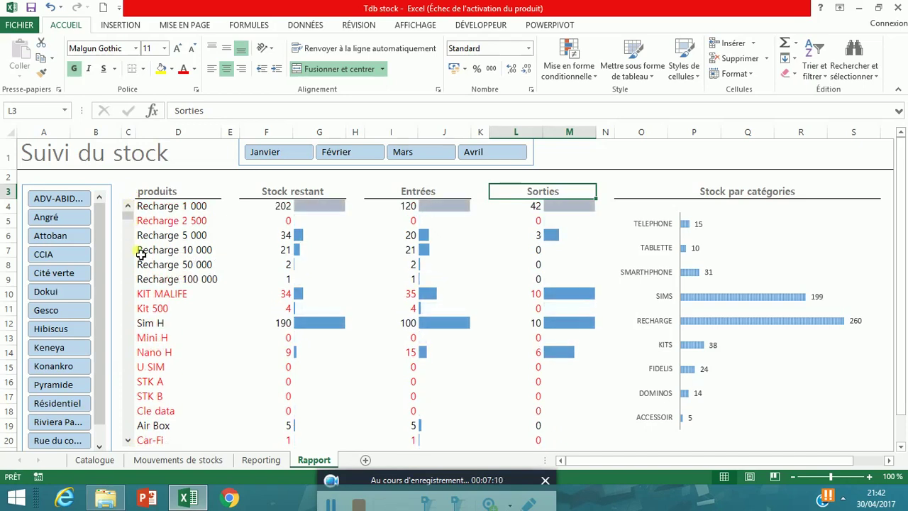
left_click(179, 254)
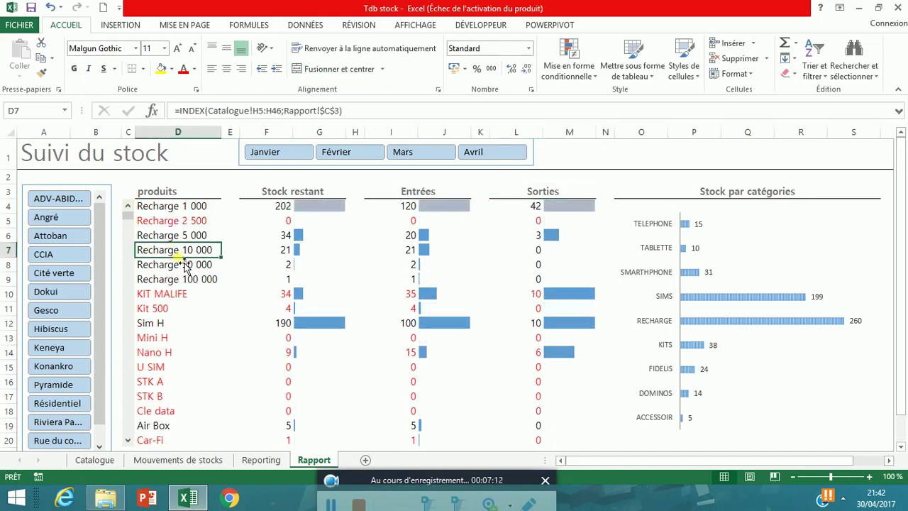
Step: Draw a vertical form-control scroll bar on the Reporting sheet, inside column C beside Produits, from row 5 to about row 20
left_click(269, 465)
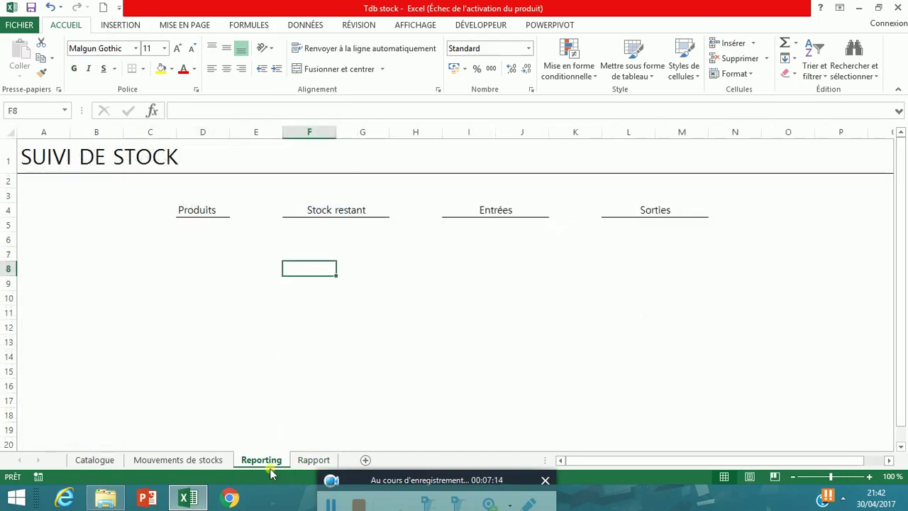
left_click(167, 228)
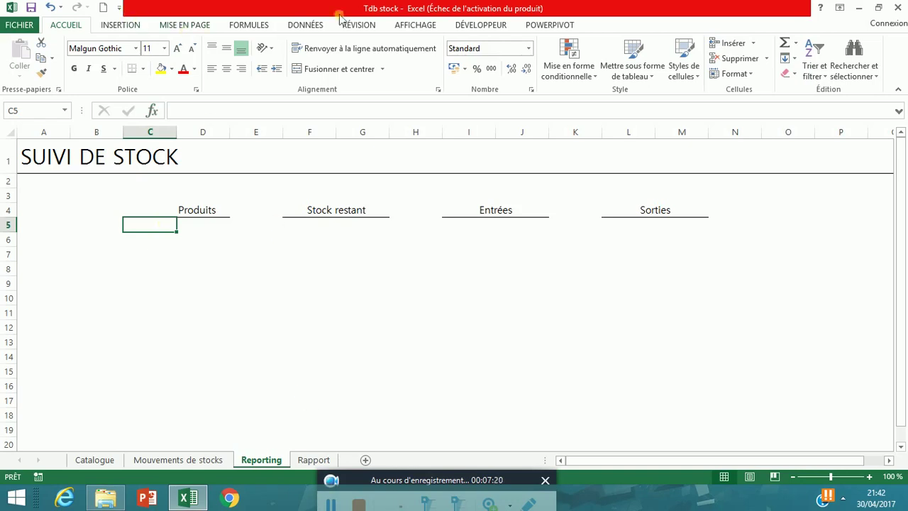
left_click(502, 25)
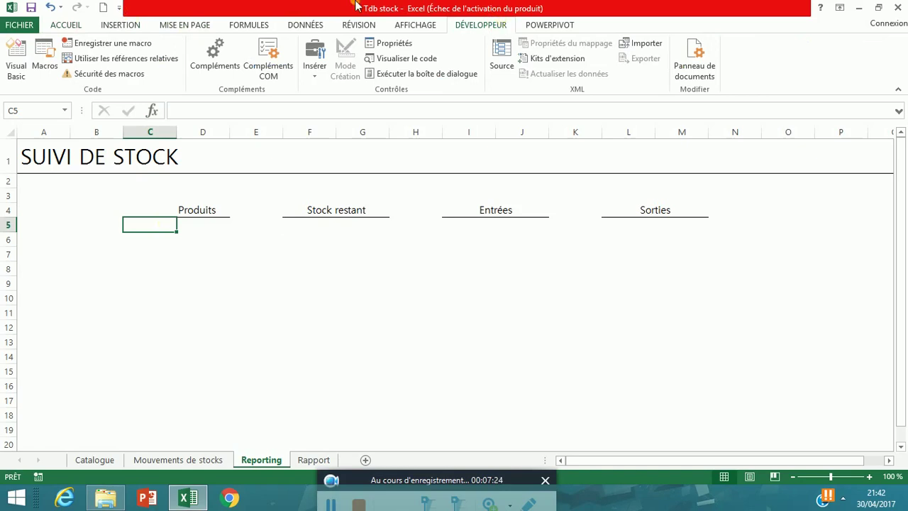
left_click(314, 78)
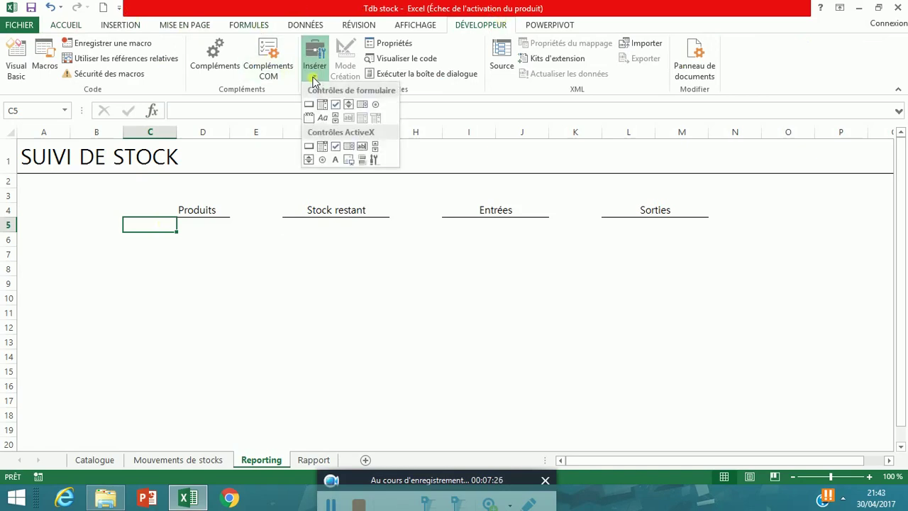
left_click(335, 119)
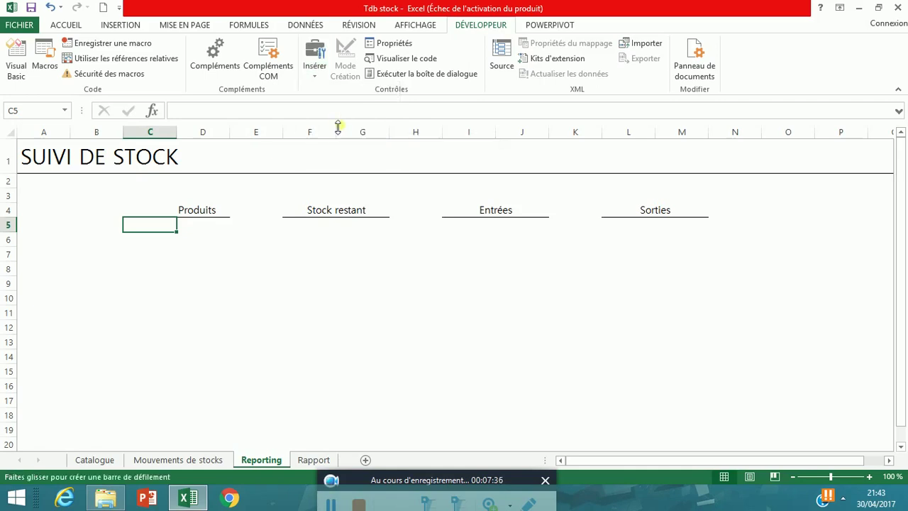
left_click(165, 219)
left_click_drag(164, 219, 182, 458)
left_click(242, 417)
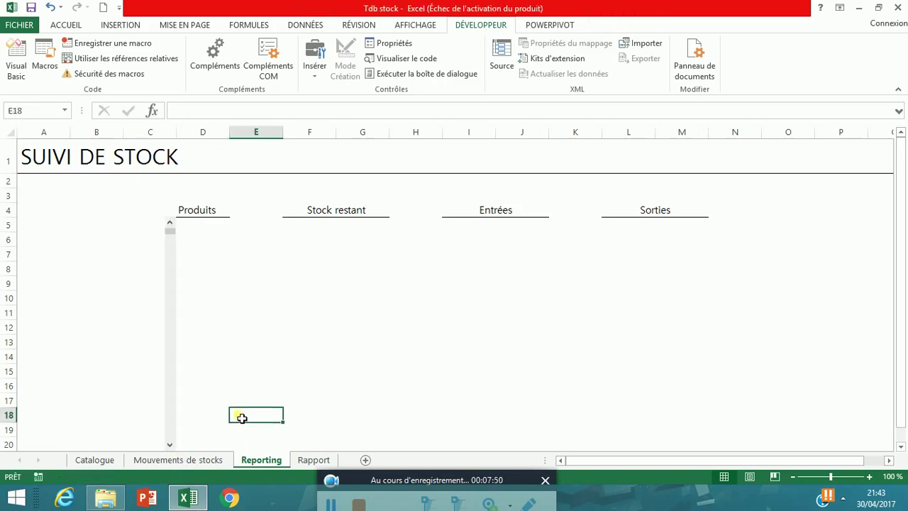
Step: Try out the new scroll bar and widen column C slightly so the bar sits clear of the Produits column
left_click(171, 445)
left_click(172, 223)
left_click(175, 223)
left_click_drag(196, 223, 186, 141)
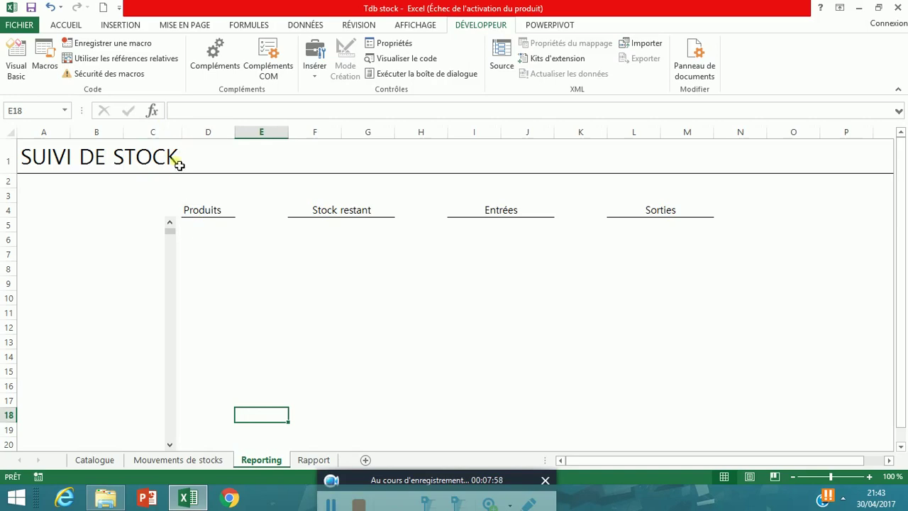
left_click(178, 213)
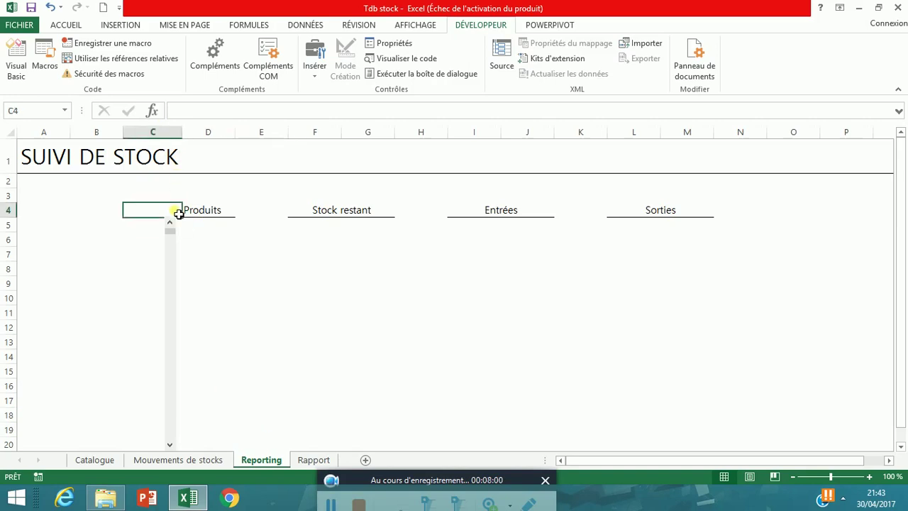
Step: Set the scroll bar's minimum value to 1 in its control format settings
left_click(173, 265)
right_click(171, 263)
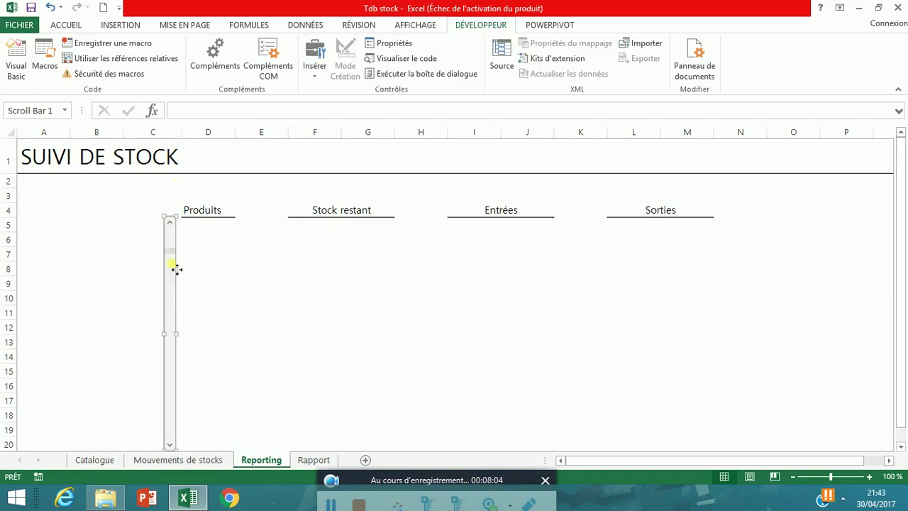
right_click(171, 263)
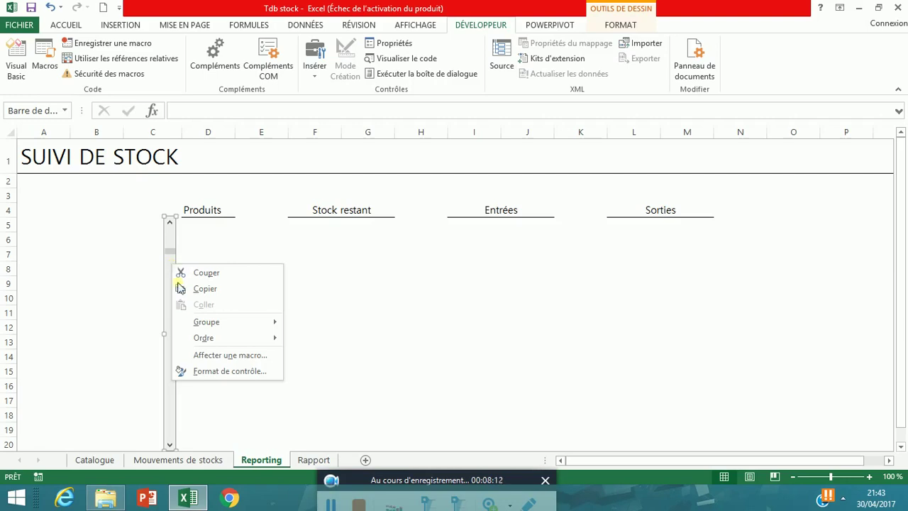
left_click(218, 375)
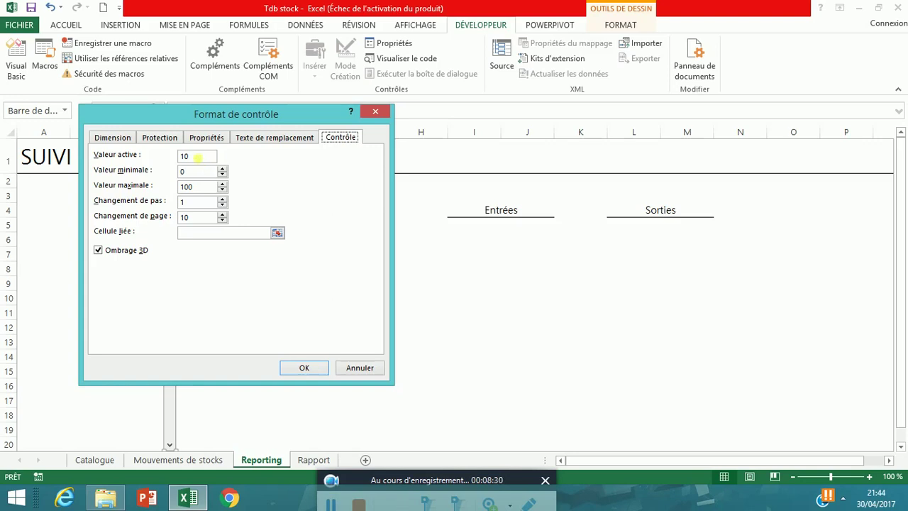
left_click(196, 157)
left_click(190, 173)
type("1")
left_click(202, 186)
left_click(200, 203)
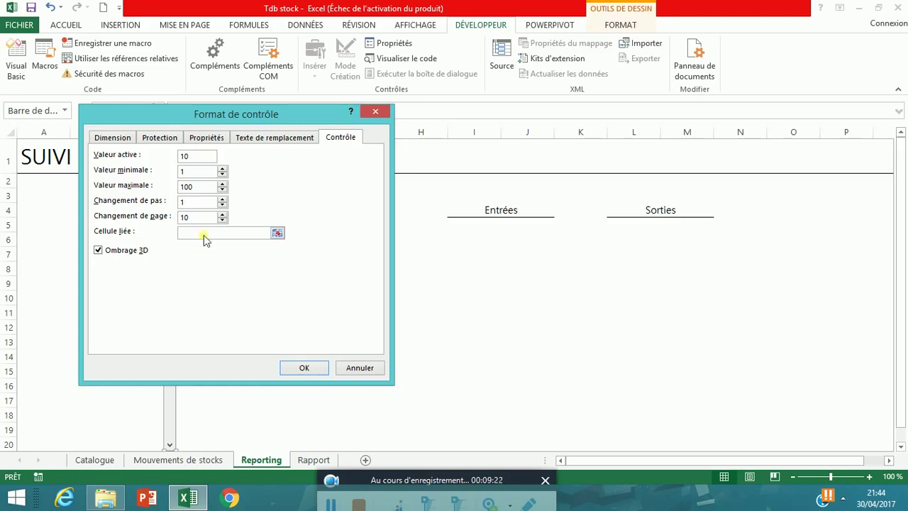
Step: Link the scroll bar to cell C3 of the Reporting sheet and apply the control settings
left_click(206, 235)
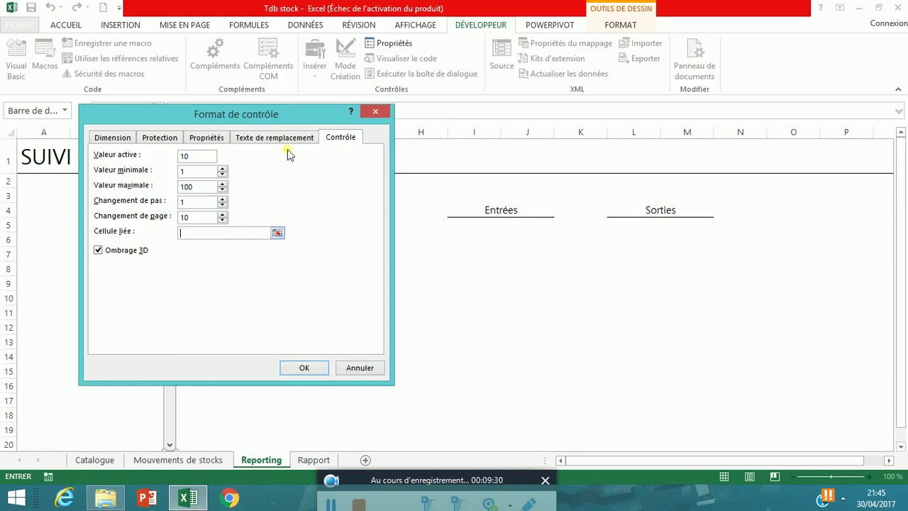
left_click_drag(277, 119, 519, 172)
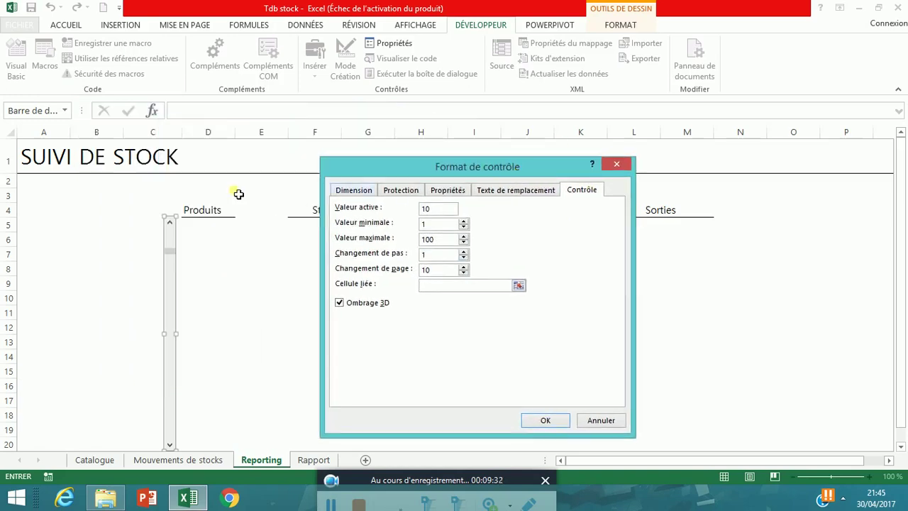
left_click(175, 200)
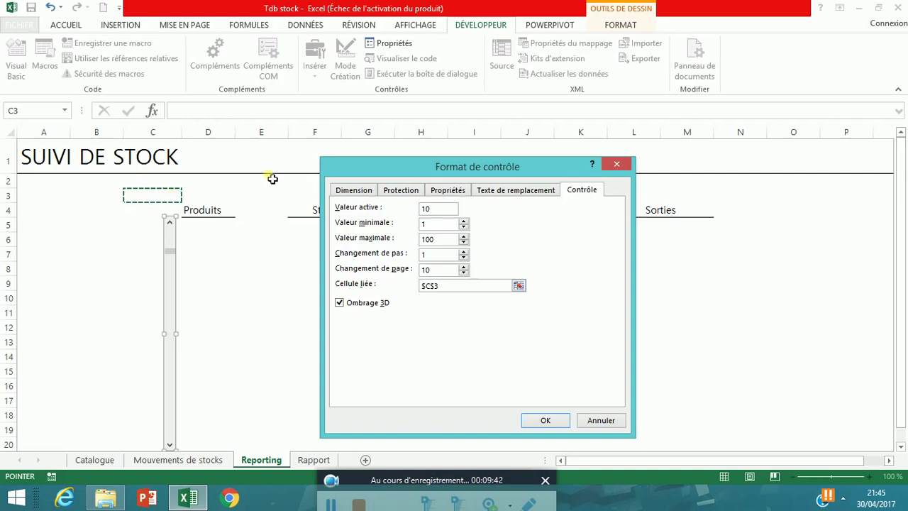
left_click(526, 422)
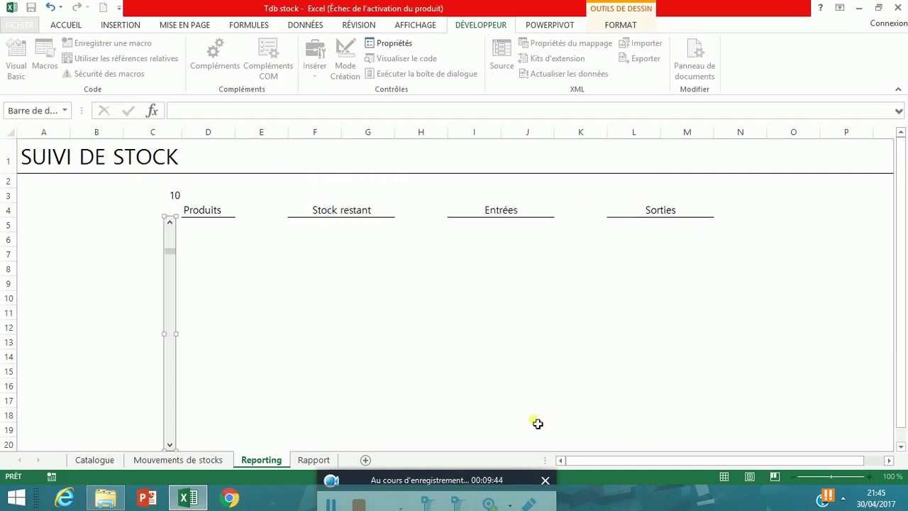
Step: Reopen the scroll bar's control format and set its current value to 1
left_click(177, 197)
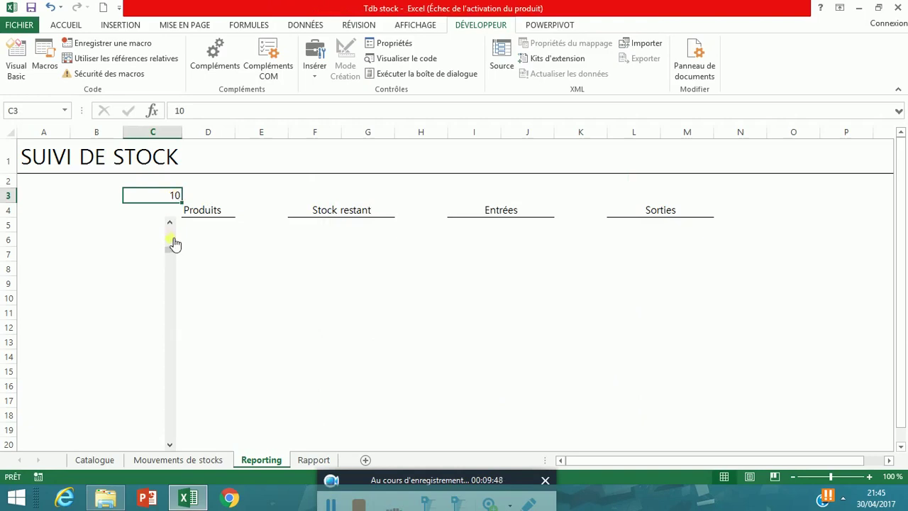
right_click(172, 309)
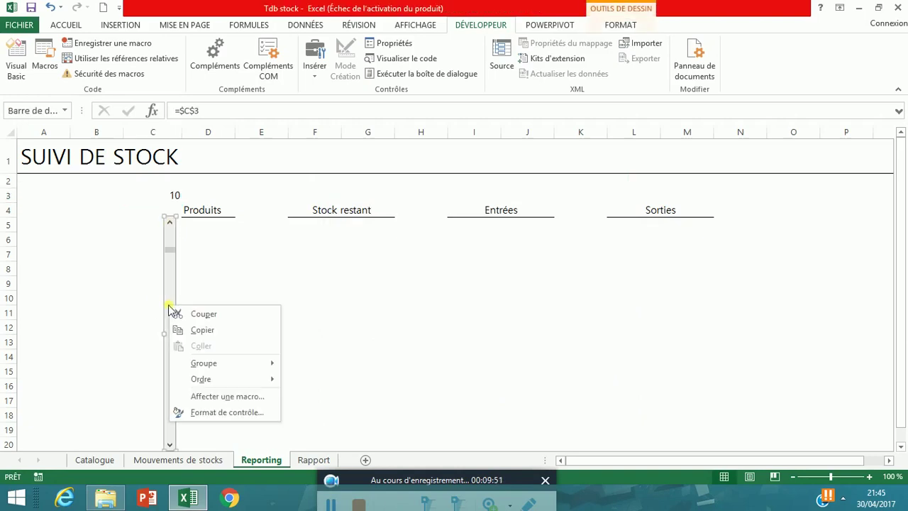
left_click(223, 412)
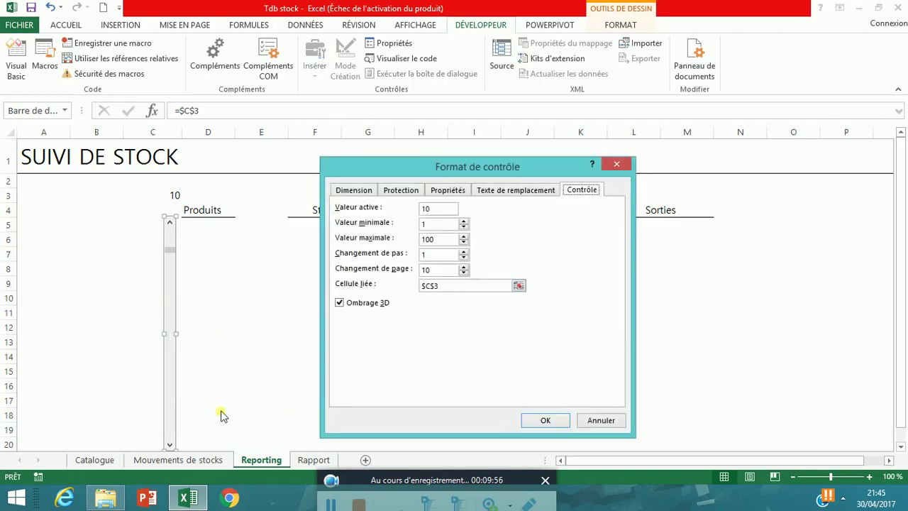
left_click(451, 206)
key("BackSpace")
left_click(544, 420)
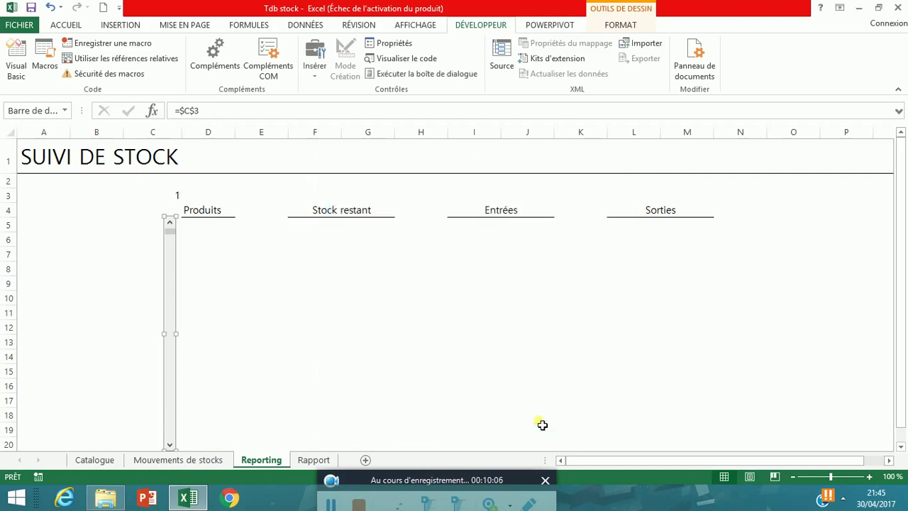
Step: Test the scroll bar in both directions and check how the linked cell C3 responds
left_click(169, 201)
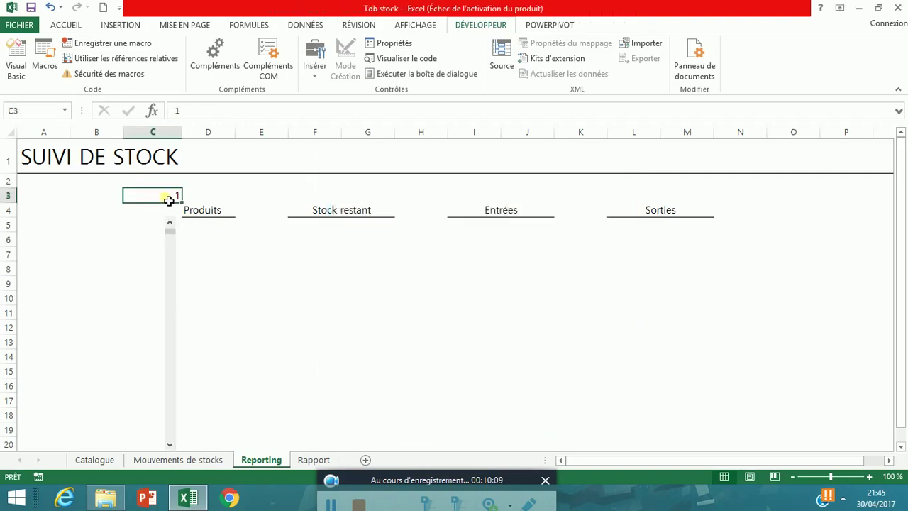
left_click(171, 443)
left_click(171, 444)
left_click(171, 443)
left_click(171, 443)
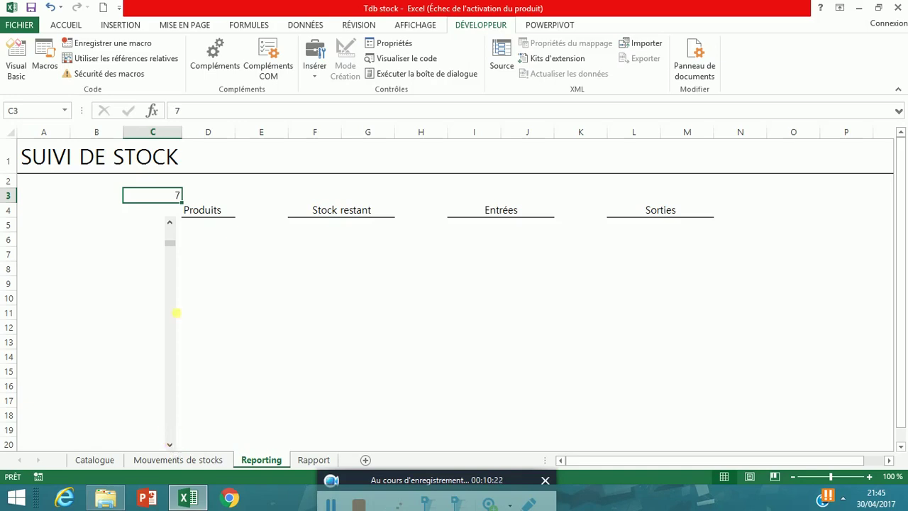
left_click(171, 225)
Step: Compare the Catalogue sheet's Produit column with the product lists on Rapport and Reporting, starting from cell D5
left_click(91, 461)
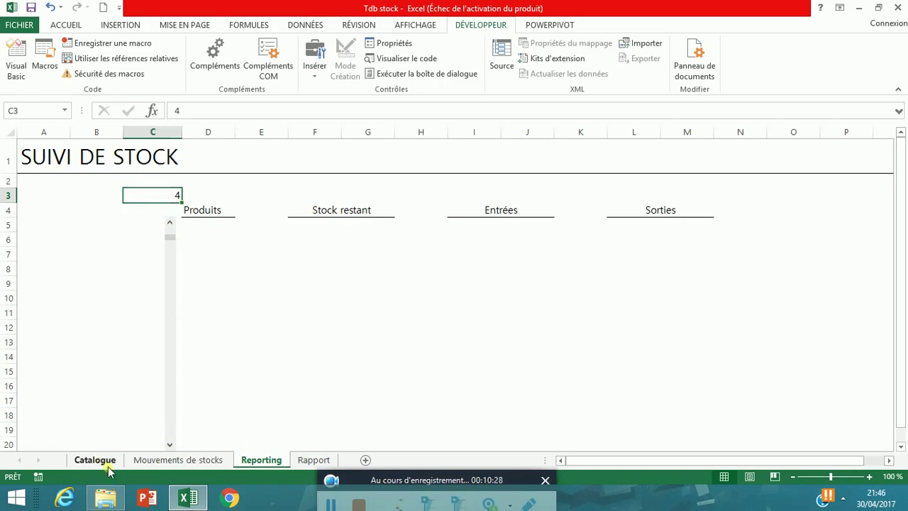
left_click_drag(902, 205, 905, 147)
left_click(461, 267)
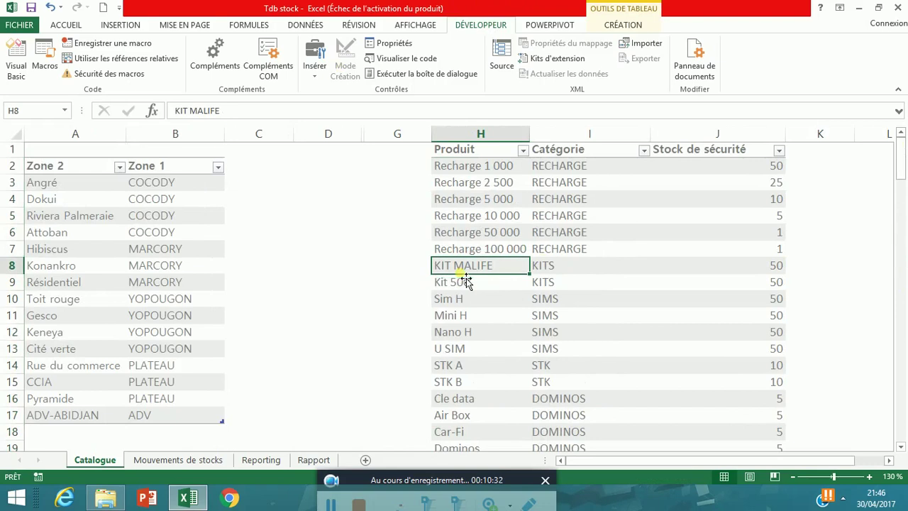
left_click(314, 460)
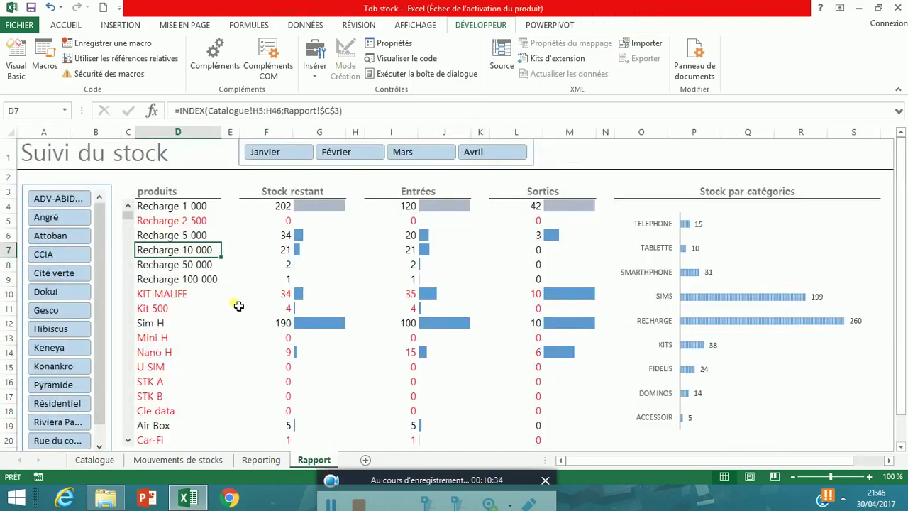
left_click(264, 462)
left_click(205, 229)
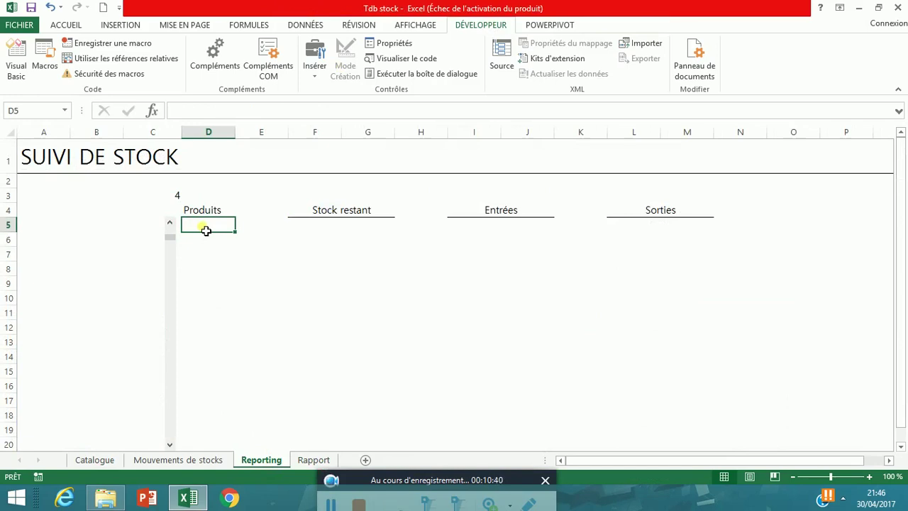
left_click(101, 460)
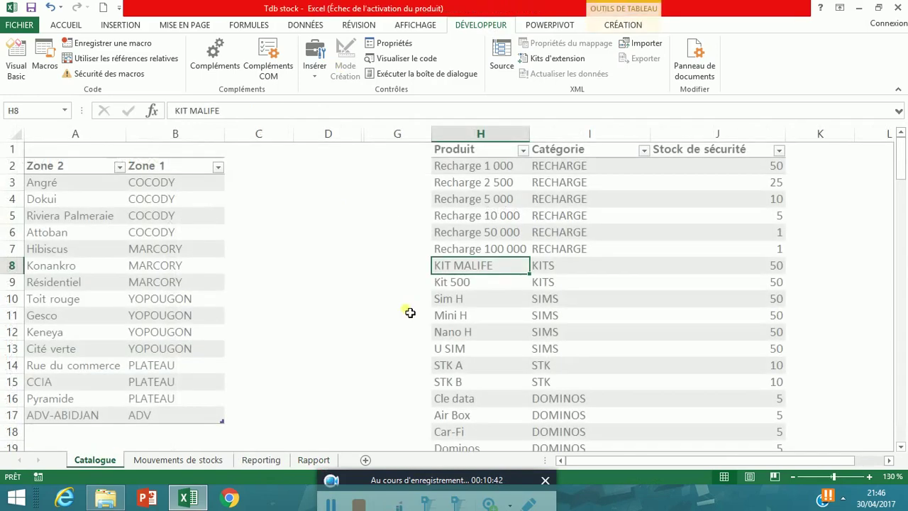
left_click(490, 183)
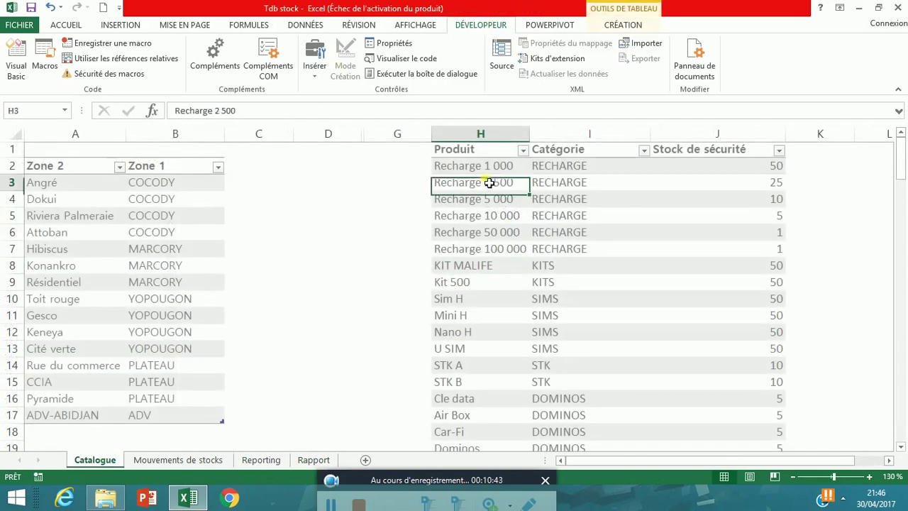
left_click(314, 459)
left_click(258, 460)
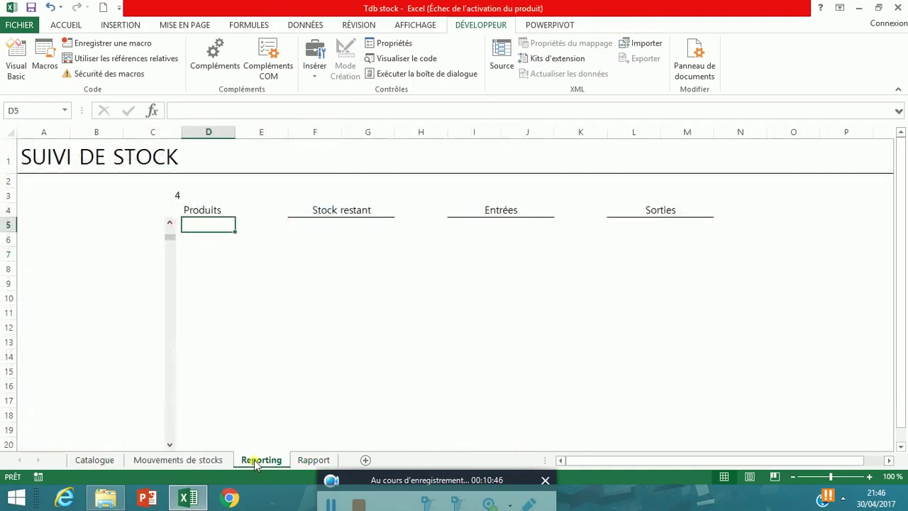
right_click(316, 461)
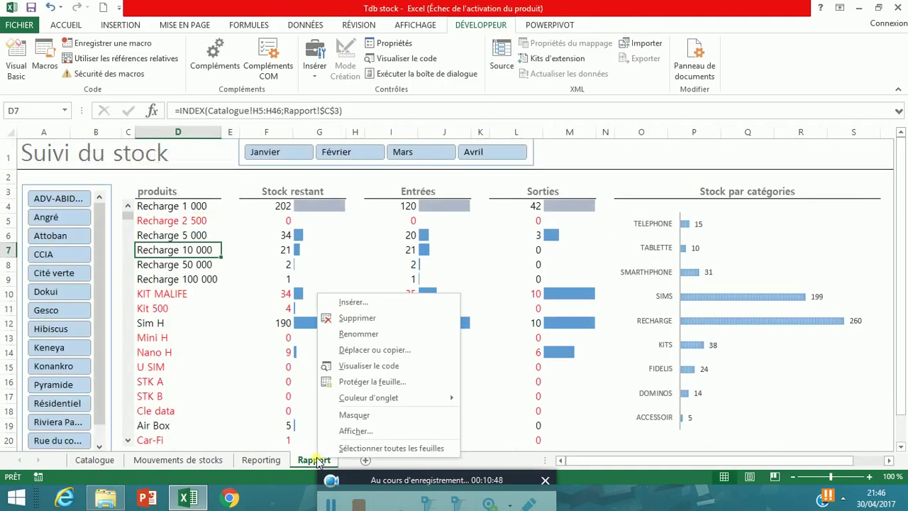
left_click(316, 461)
left_click(254, 460)
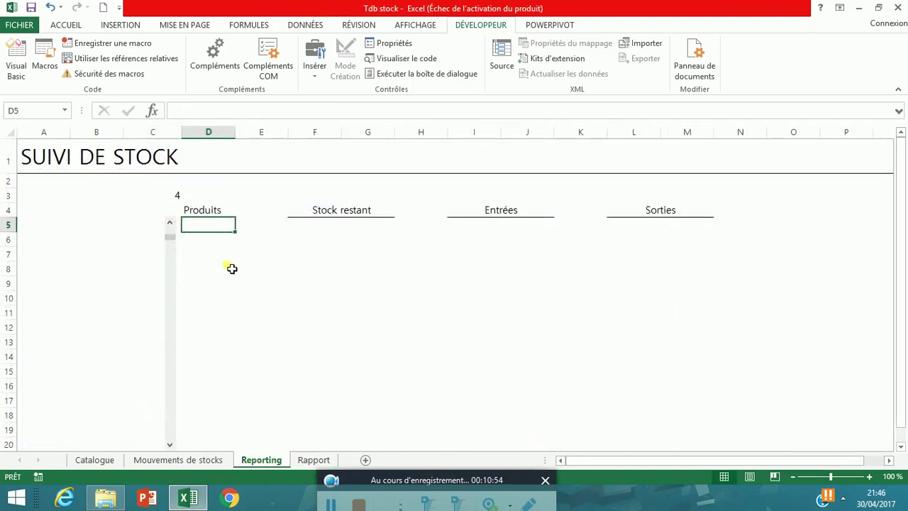
type("=IND")
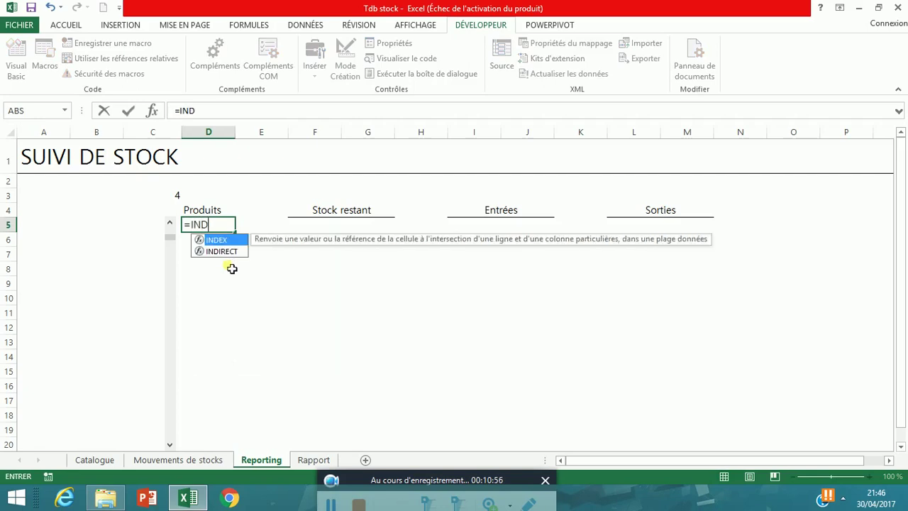
type("EX")
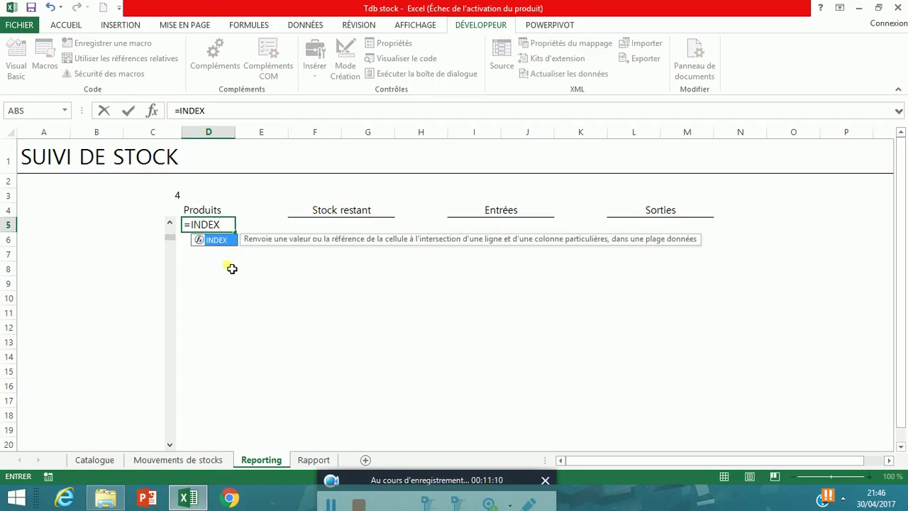
key("BackSpace")
key("BackSpace")
key("BackSpace")
key("BackSpace")
key("BackSpace")
key("BackSpace")
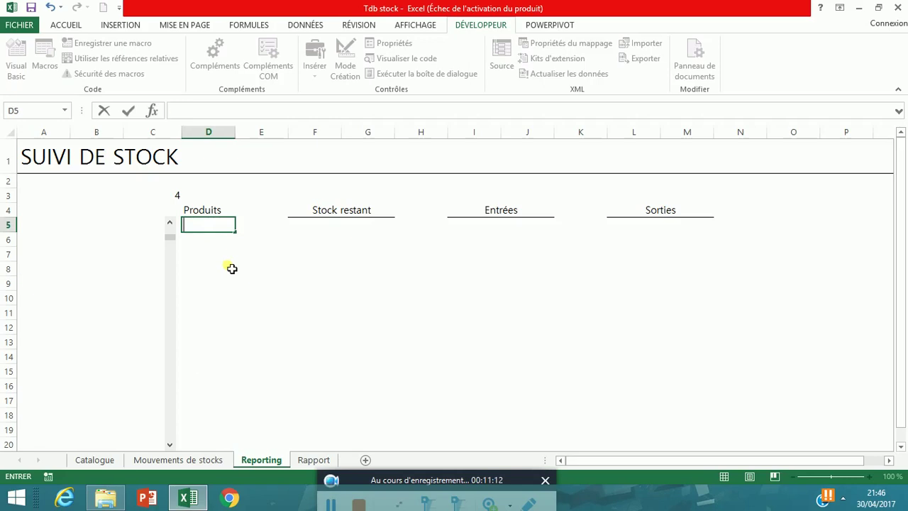
key("Return")
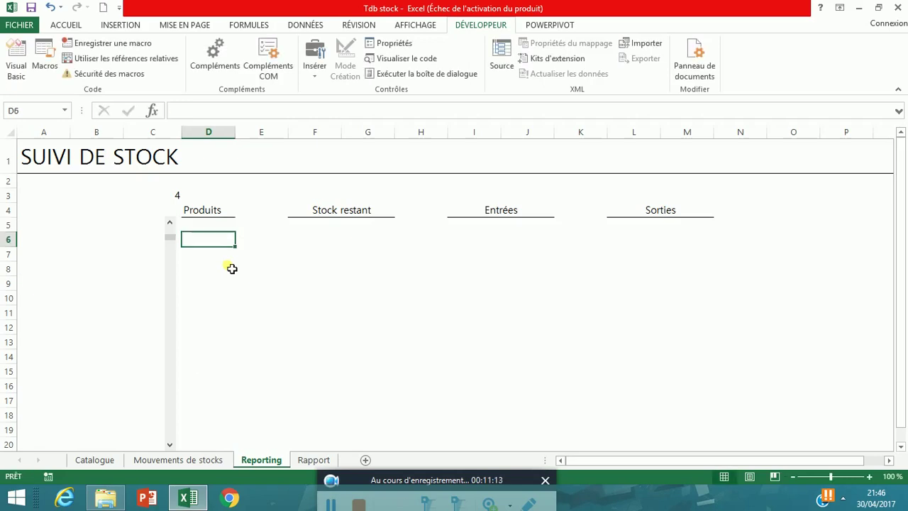
Step: Inspect the INDEX formula in cell D4 of the Rapport sheet's product list and return to cell D5 on Reporting
left_click(318, 461)
left_click(199, 225)
left_click(206, 259)
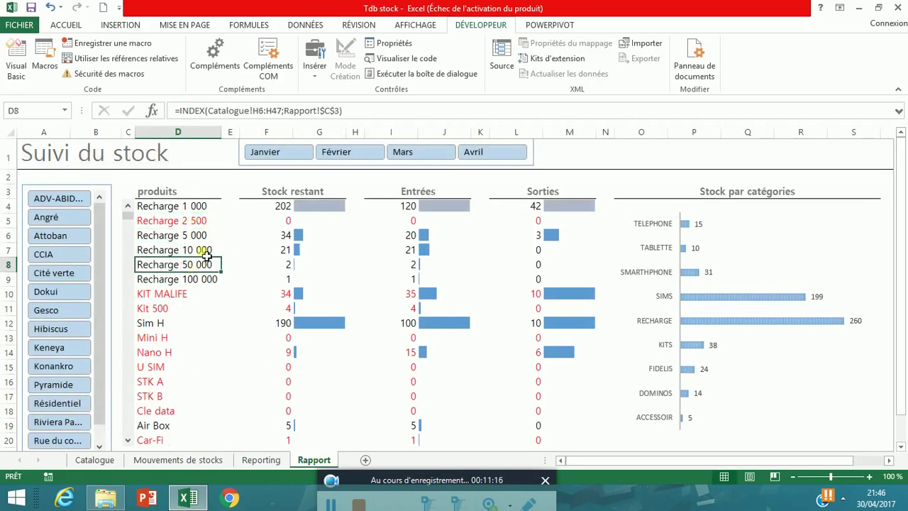
left_click(186, 207)
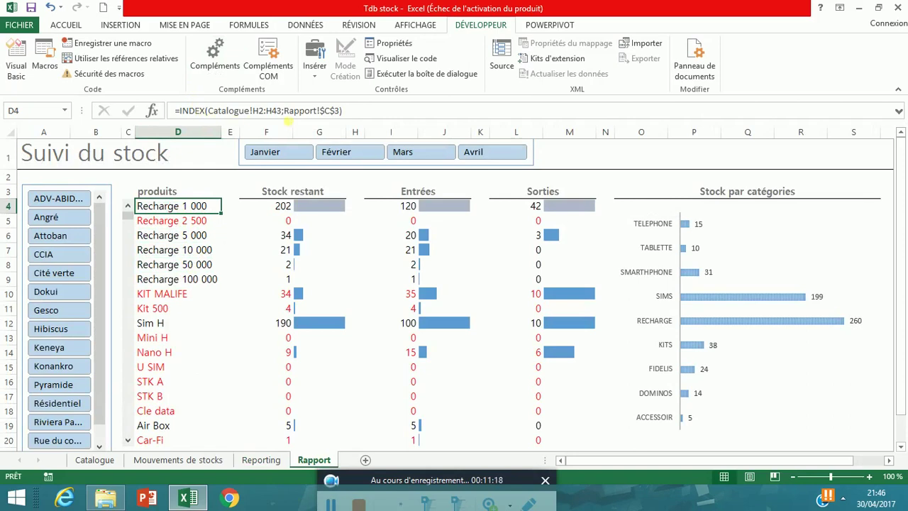
left_click(261, 460)
left_click(211, 235)
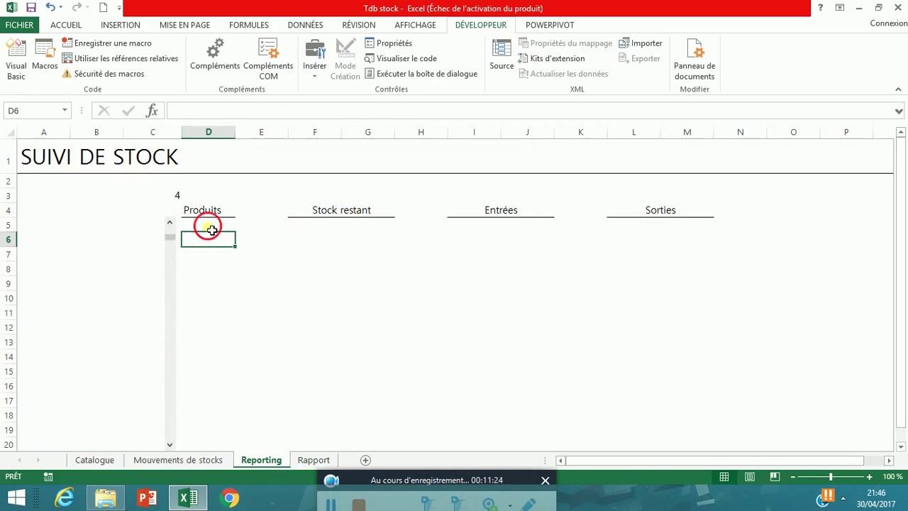
left_click(211, 230)
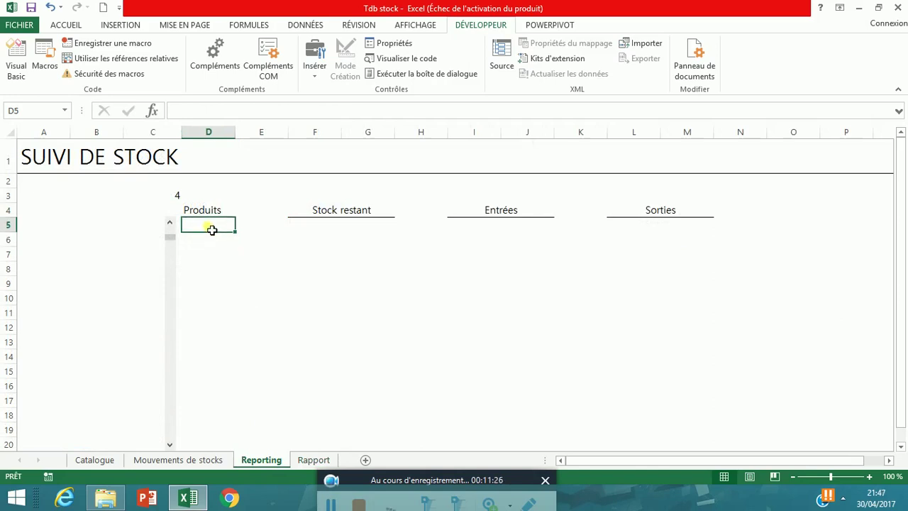
type("+NIDEX")
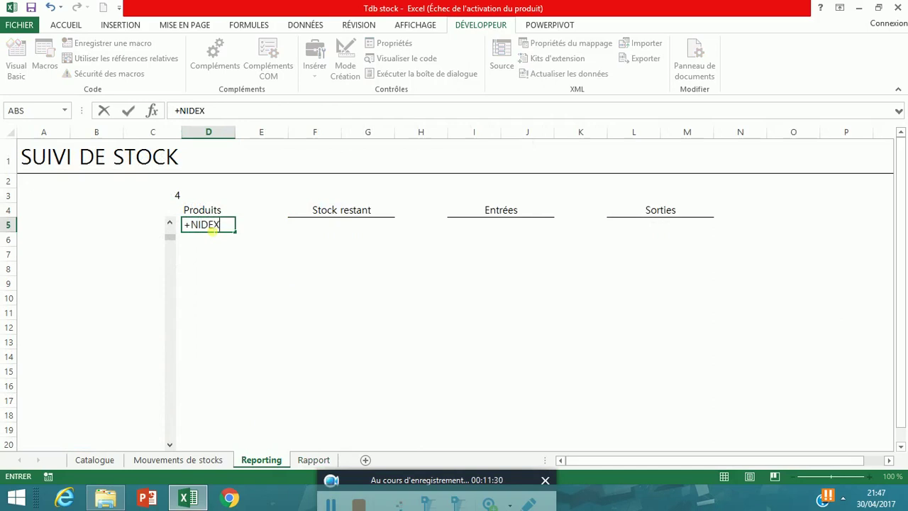
key("BackSpace")
key("BackSpace")
key("BackSpace")
key("BackSpace")
key("BackSpace")
key("BackSpace")
Step: Start an INDEX formula in D5 of Reporting with the Catalogue sheet's product column, Tableau2[Produit], as its array
type("=D")
key("BackSpace")
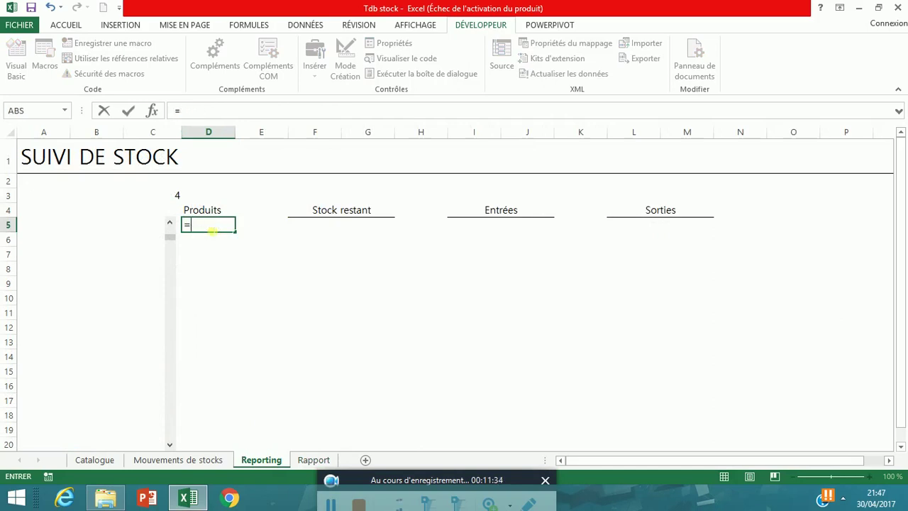
type("INDEX")
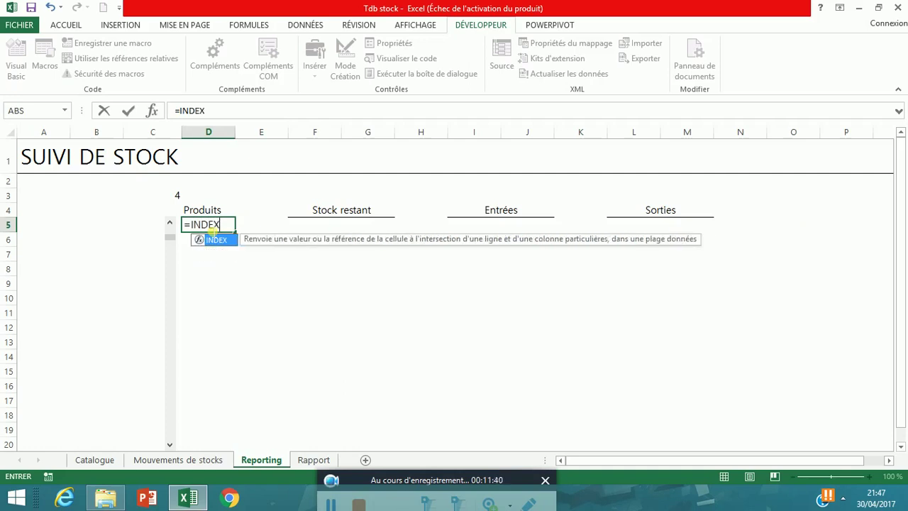
type("(")
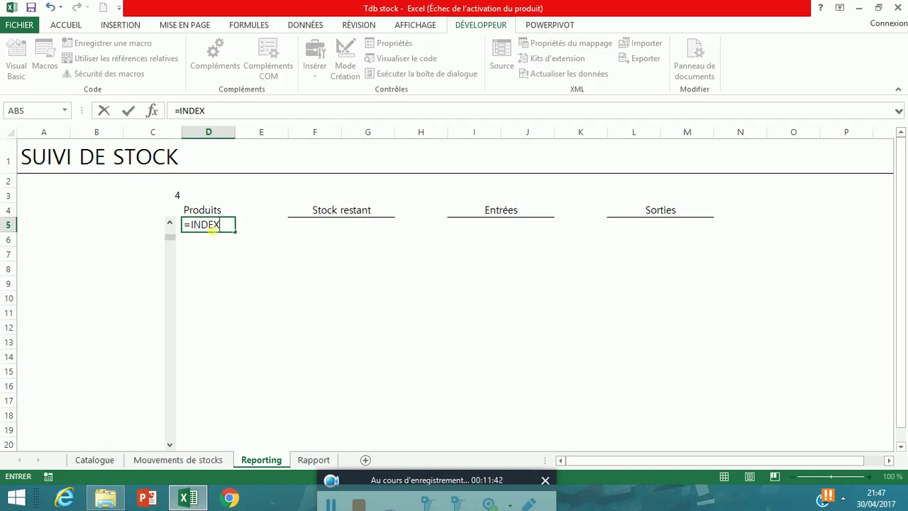
type("(")
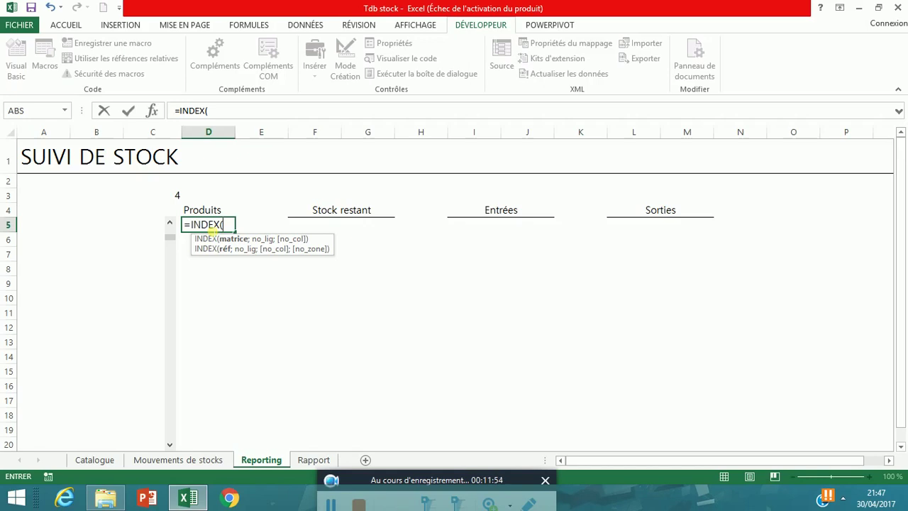
left_click(106, 460)
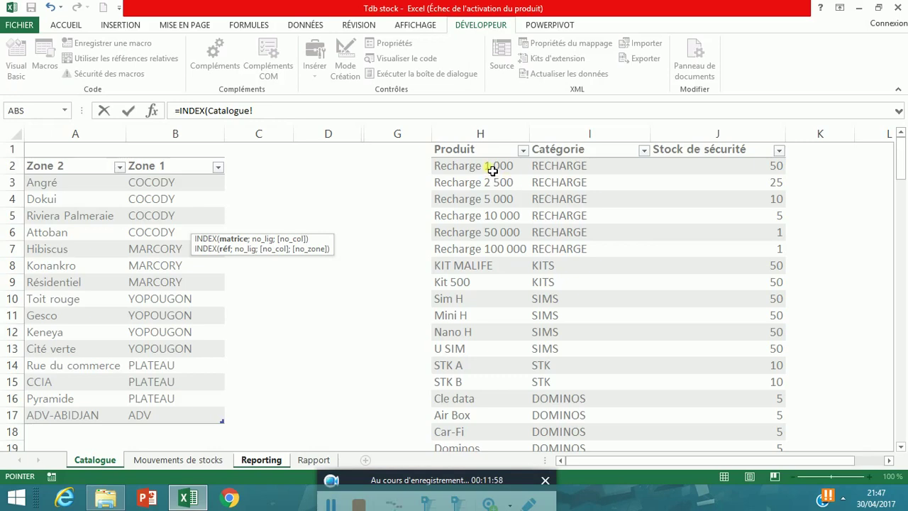
left_click_drag(492, 171, 481, 226)
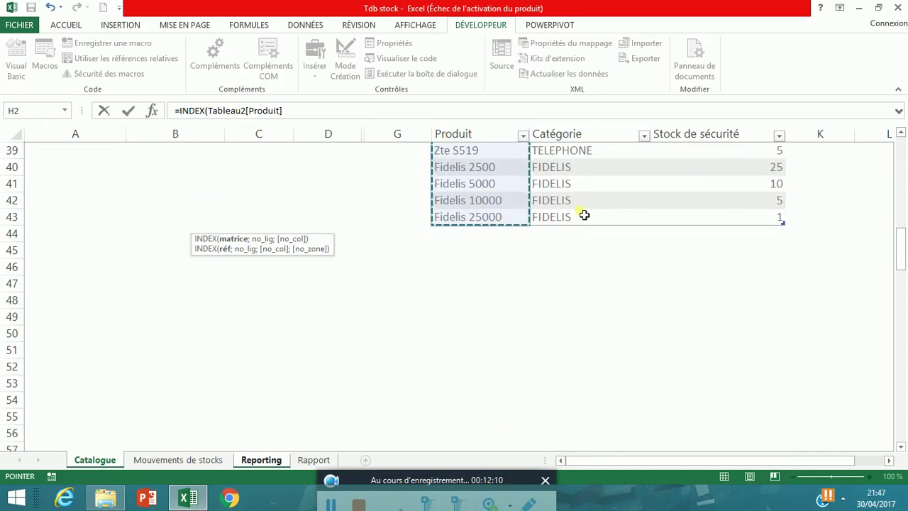
left_click_drag(504, 221, 468, 174)
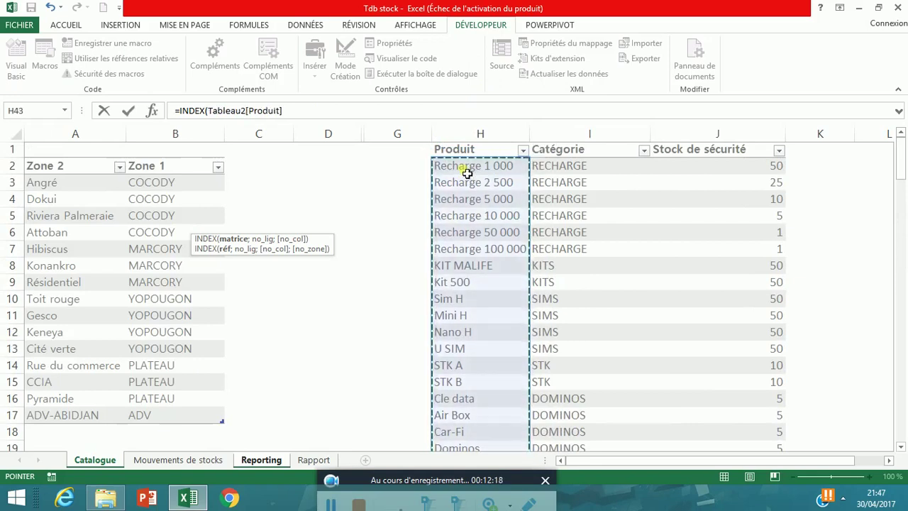
left_click(333, 115)
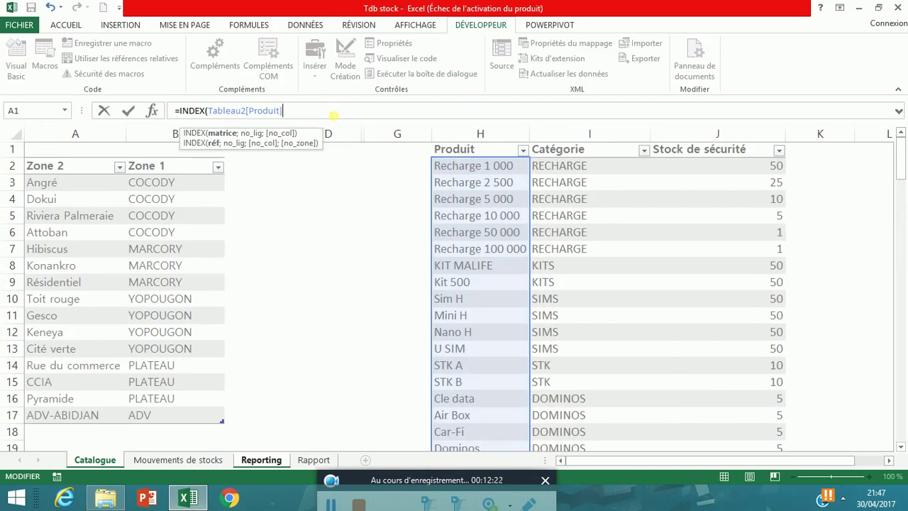
type(";")
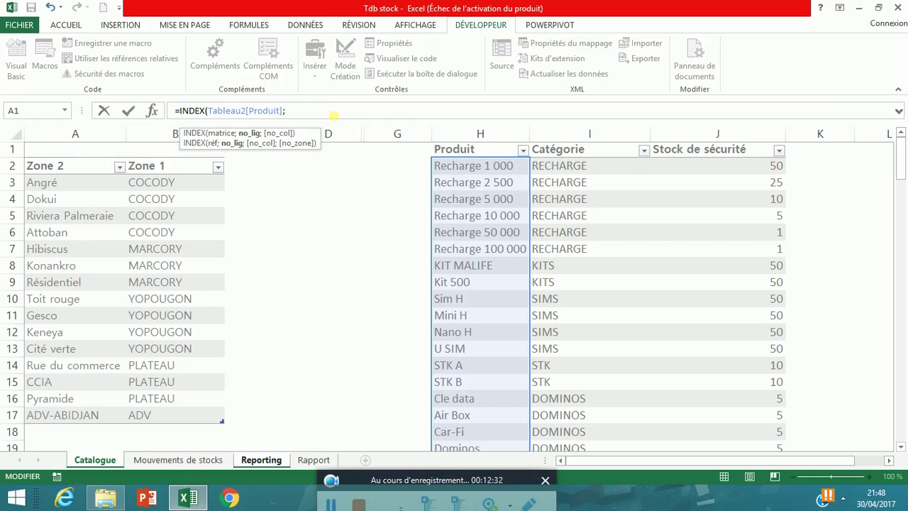
Step: Try to add cell C3 of Reporting as the INDEX formula's row number with an absolute reference
left_click(261, 462)
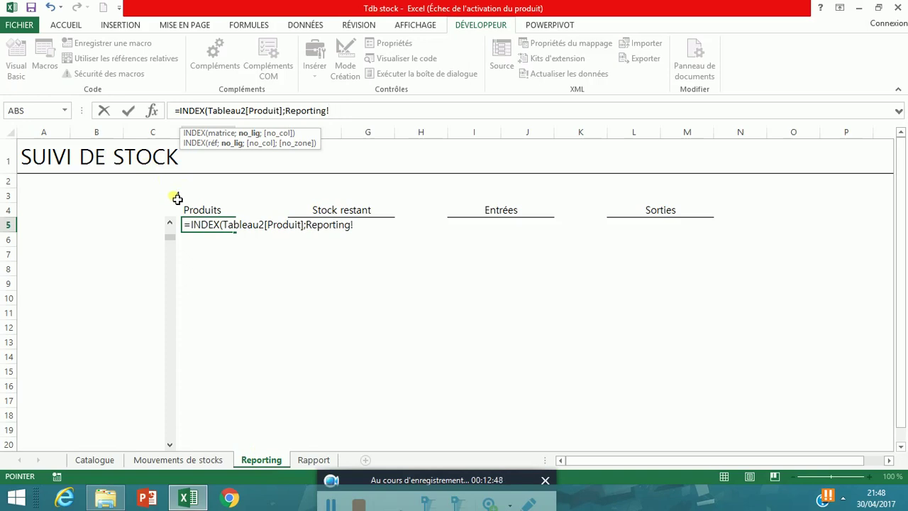
left_click(177, 198)
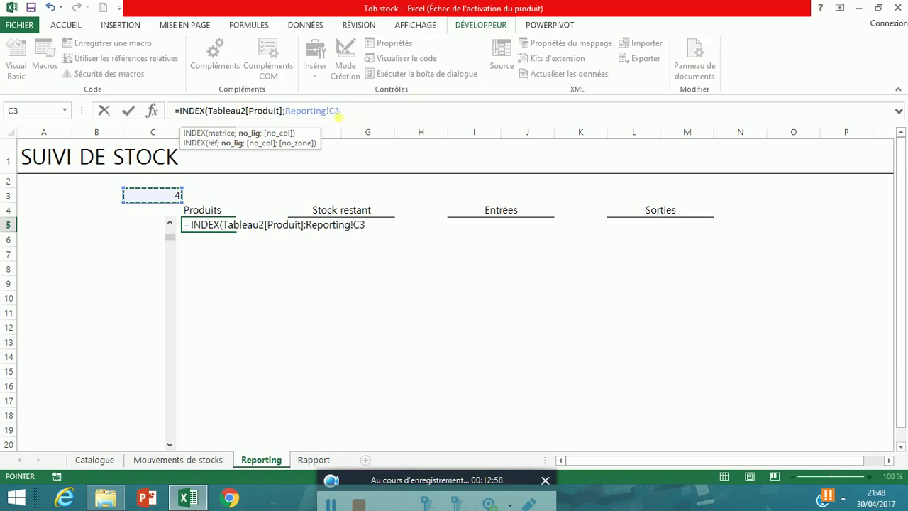
left_click(339, 111)
key("F4")
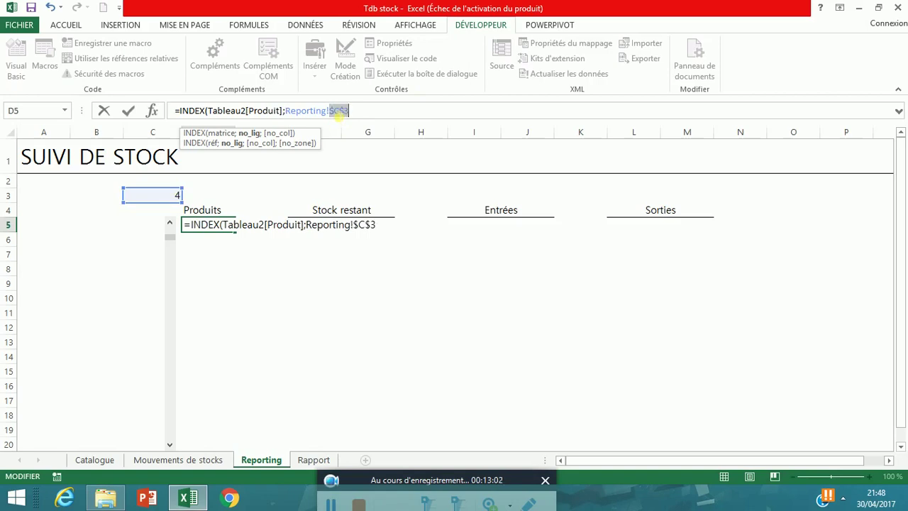
type(")")
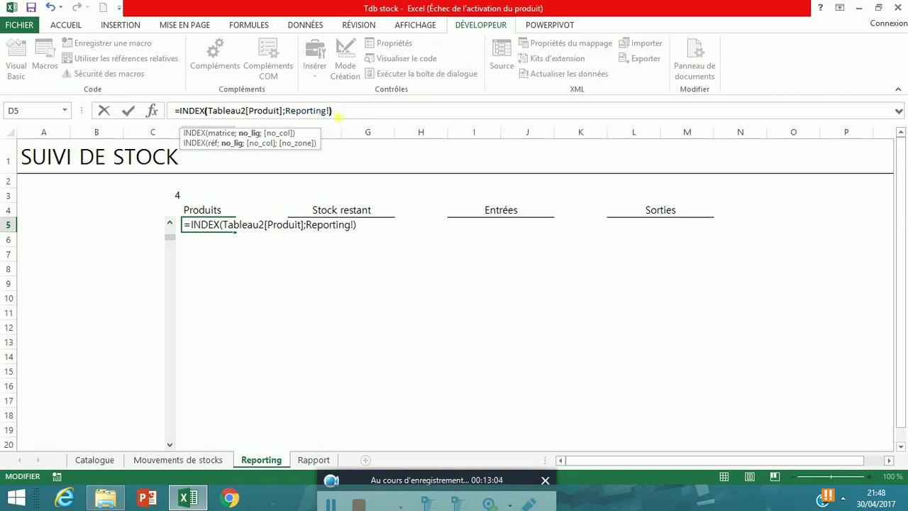
key("BackSpace")
left_click(173, 200)
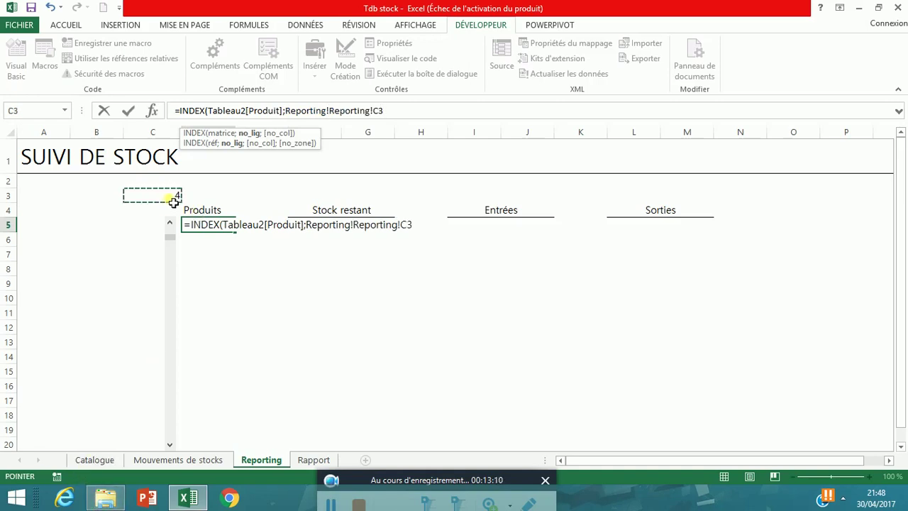
key("BackSpace")
key("BackSpace")
key("BackSpace")
key("BackSpace")
key("BackSpace")
key("BackSpace")
key("BackSpace")
key("BackSpace")
key("BackSpace")
key("BackSpace")
key("BackSpace")
key("BackSpace")
key("BackSpace")
key("BackSpace")
key("BackSpace")
key("BackSpace")
key("BackSpace")
key("BackSpace")
key("BackSpace")
key("BackSpace")
key("BackSpace")
key("BackSpace")
key("BackSpace")
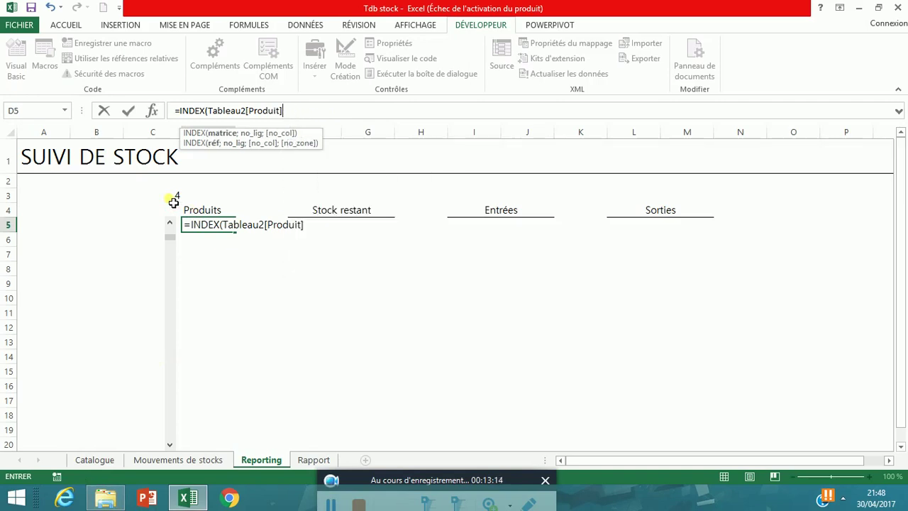
Step: Complete the formula in D5 as =INDEX(Tableau2[Produit];Reporting!C3)
key("Return")
left_click(442, 282)
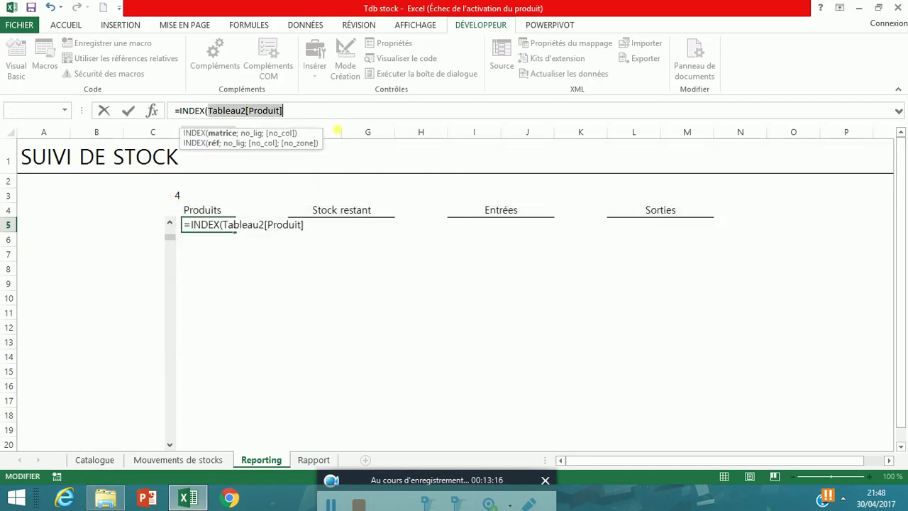
left_click(329, 112)
type(";")
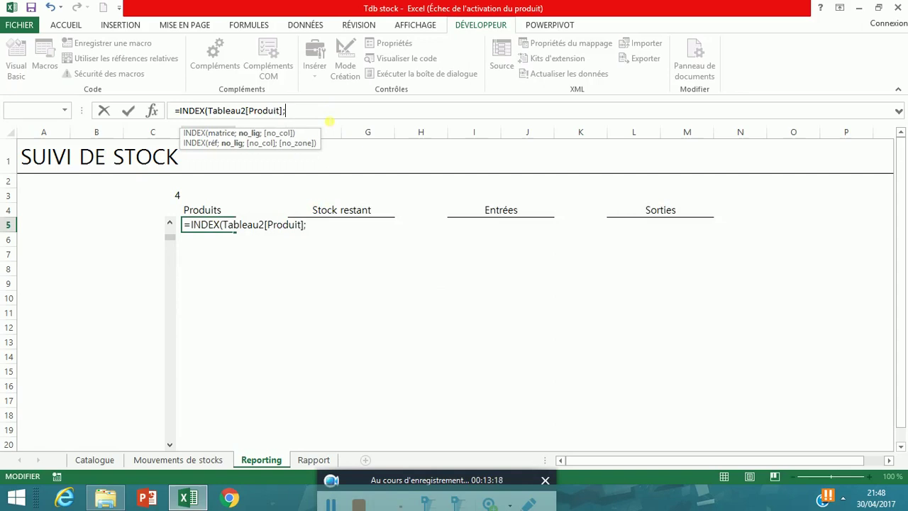
left_click(180, 196)
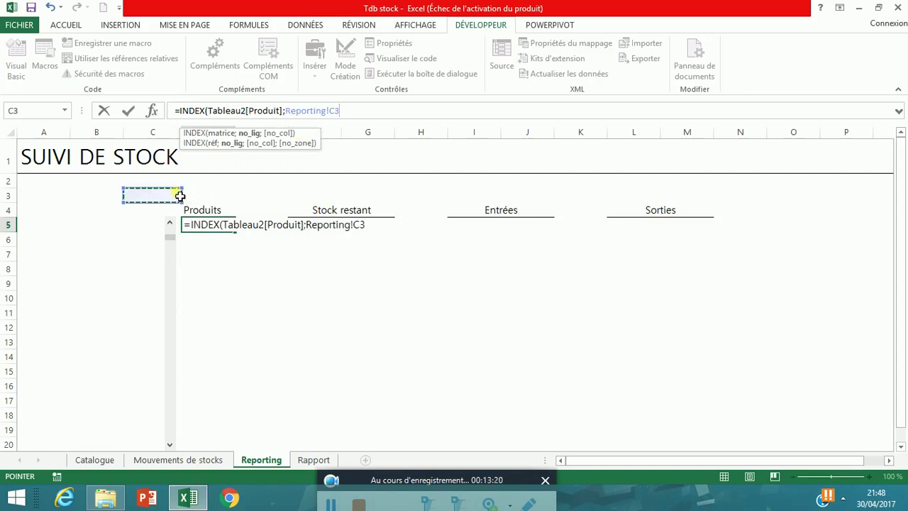
type(")")
key("Return")
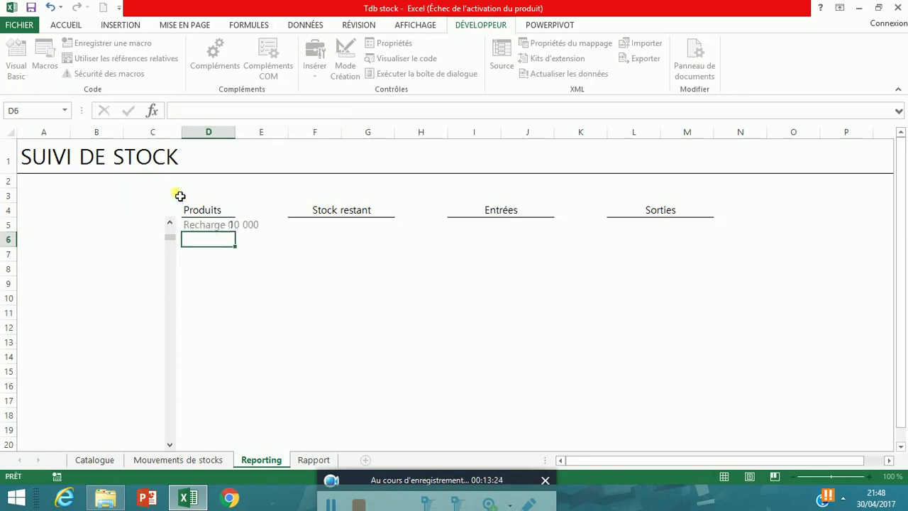
left_click(227, 228)
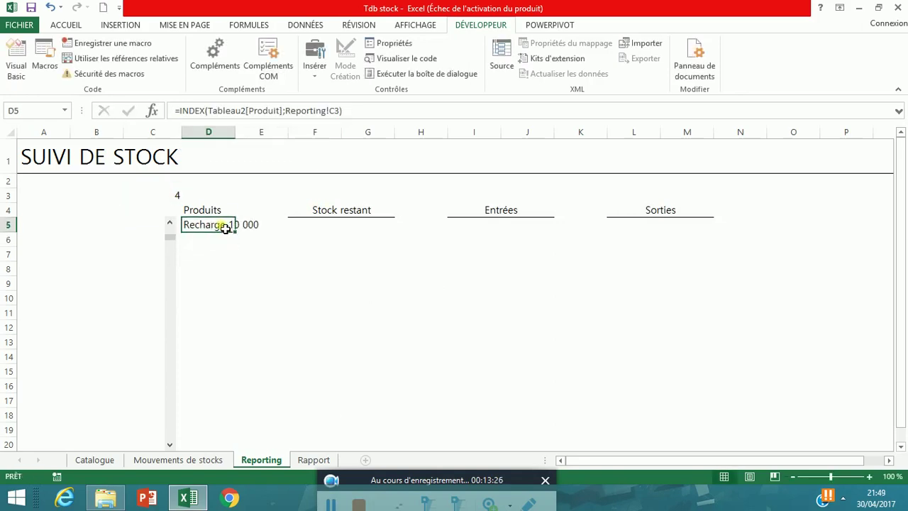
left_click(332, 111)
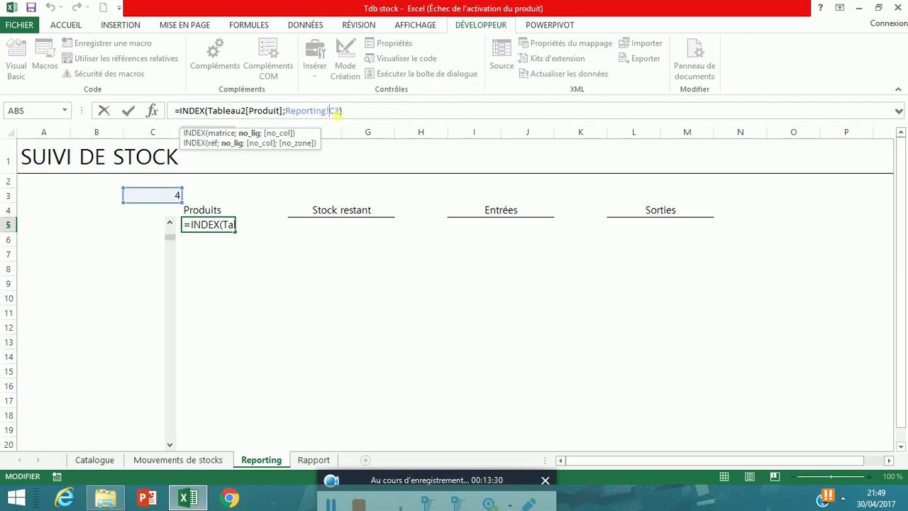
key("Return")
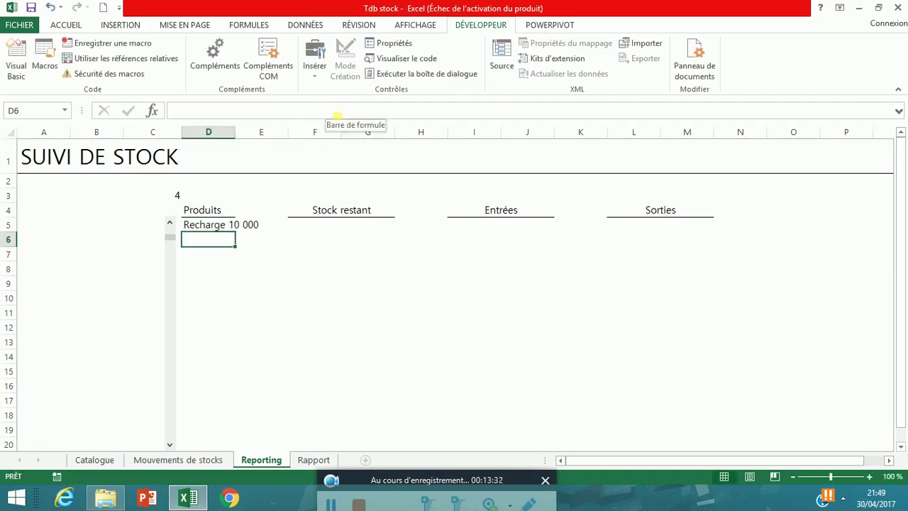
Step: Advance the scroll bar repeatedly to test how the product in D5 follows the linked cell C3
left_click(174, 447)
left_click(173, 447)
left_click(173, 447)
left_click(173, 447)
left_click(174, 447)
left_click(173, 447)
left_click(174, 447)
left_click(170, 446)
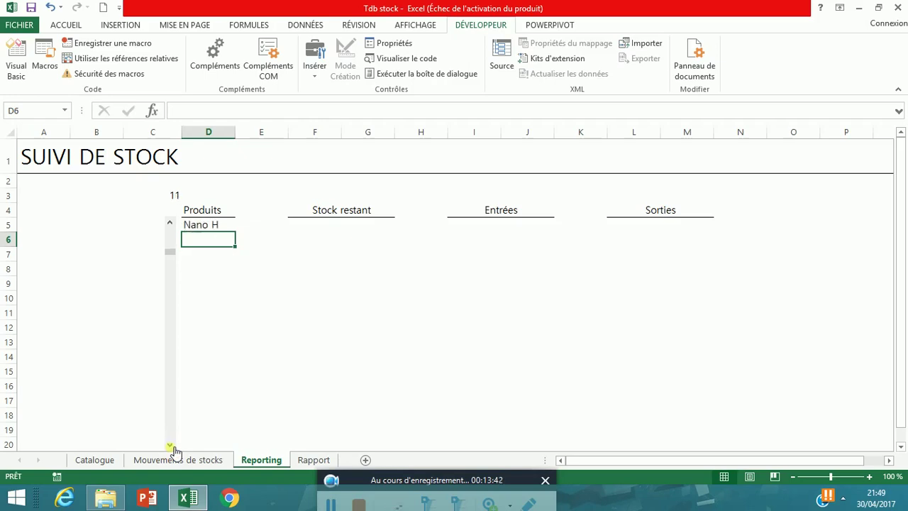
key("Up")
left_click(170, 446)
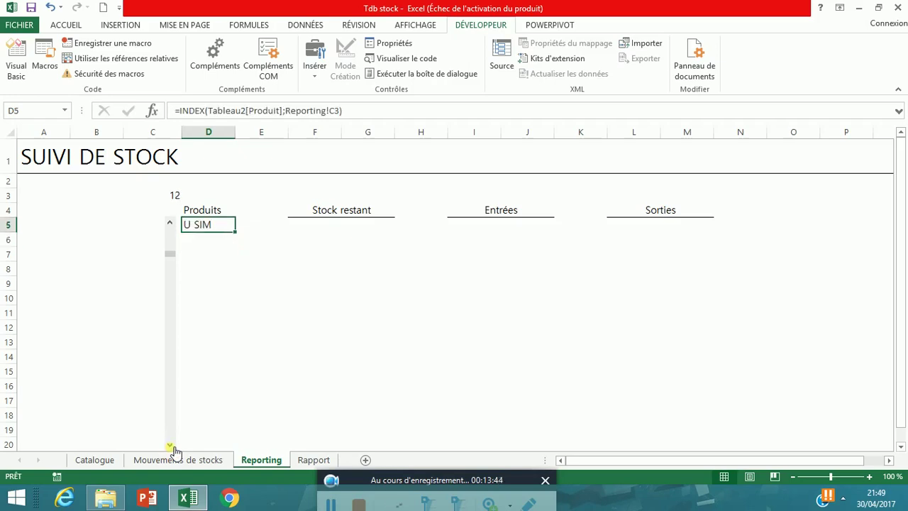
Step: Advance the scroll bar to 15 and compare the product in D5 with the Catalogue products from Recharge 1 000 to Cle data
left_click(170, 446)
left_click(170, 446)
left_click(170, 446)
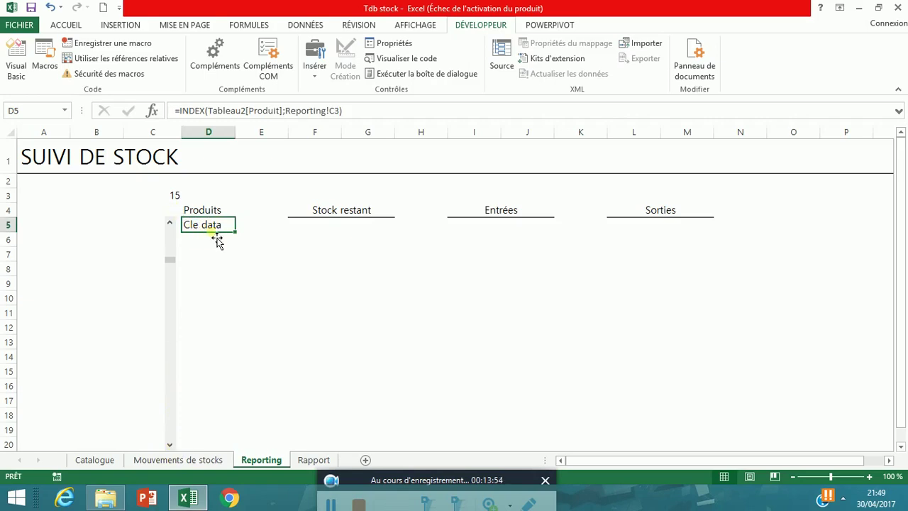
left_click(112, 466)
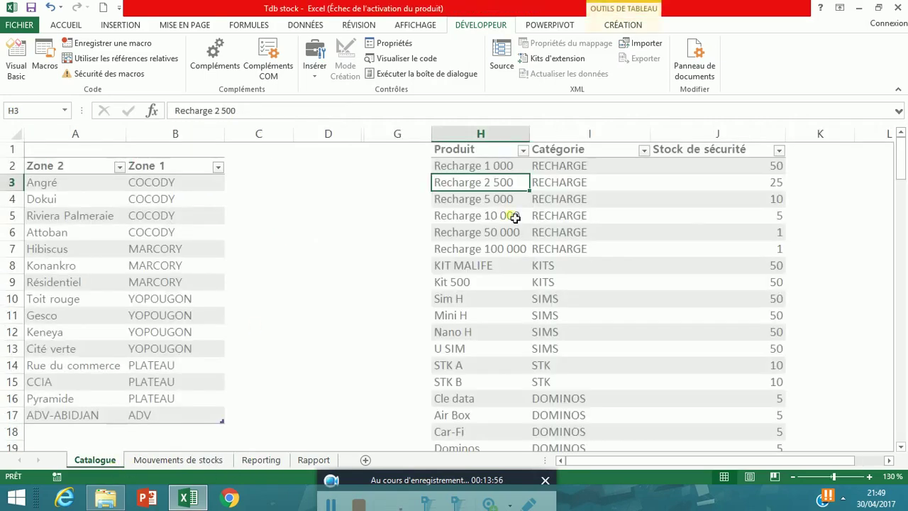
left_click(509, 170)
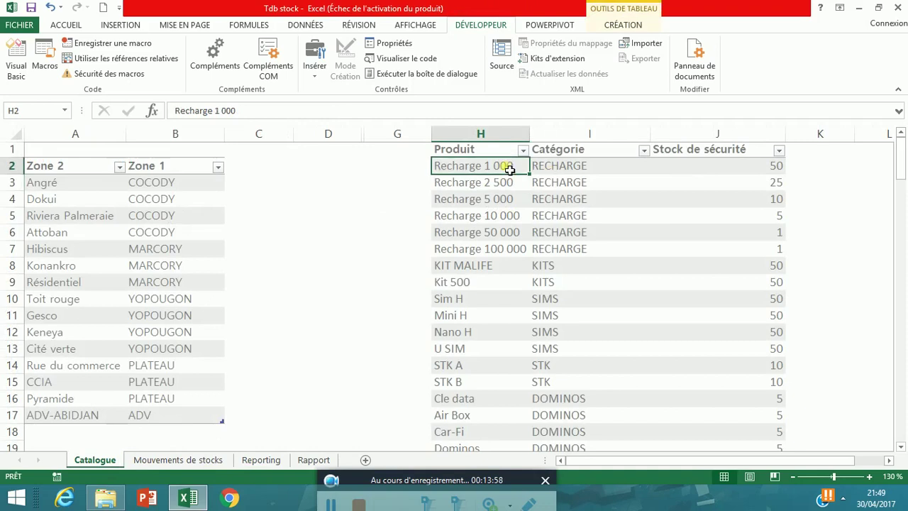
mouse_move(904, 162)
left_mouse_down()
mouse_move(904, 214)
mouse_move(902, 171)
left_mouse_up()
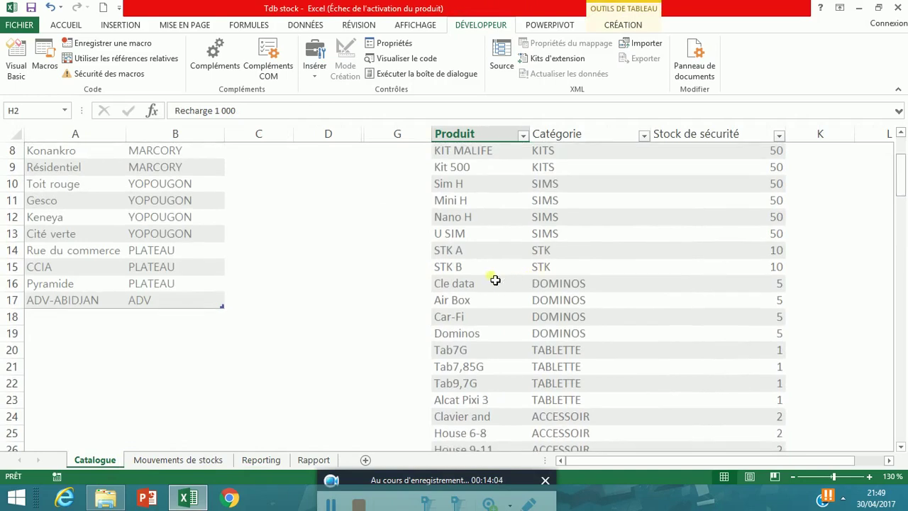
left_click(464, 289)
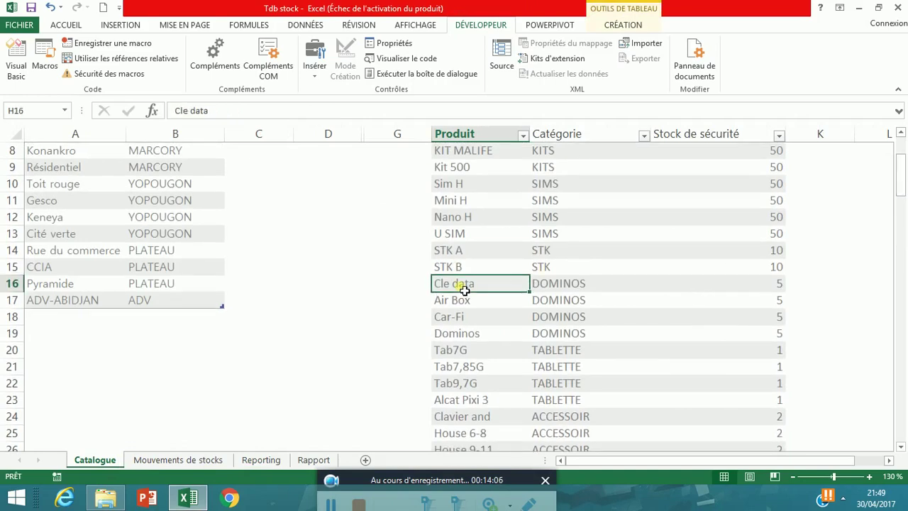
left_click_drag(903, 194, 902, 173)
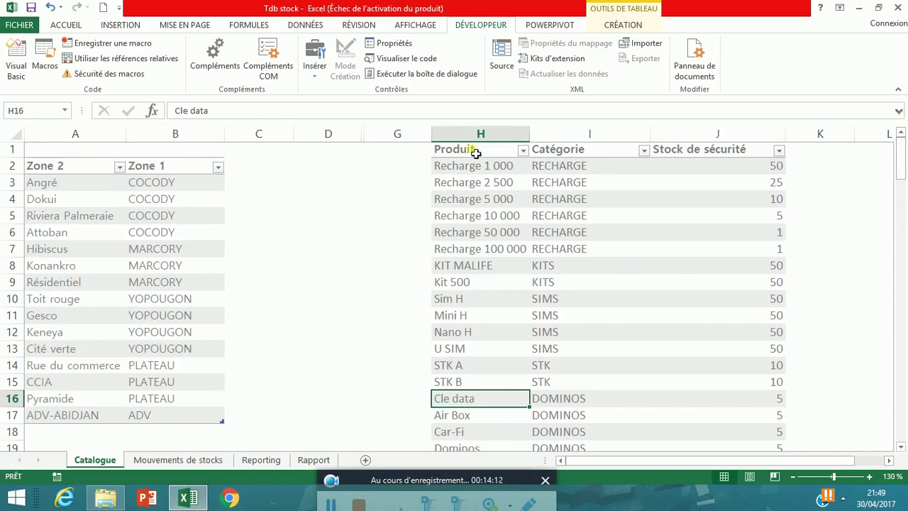
left_click_drag(472, 173, 473, 405)
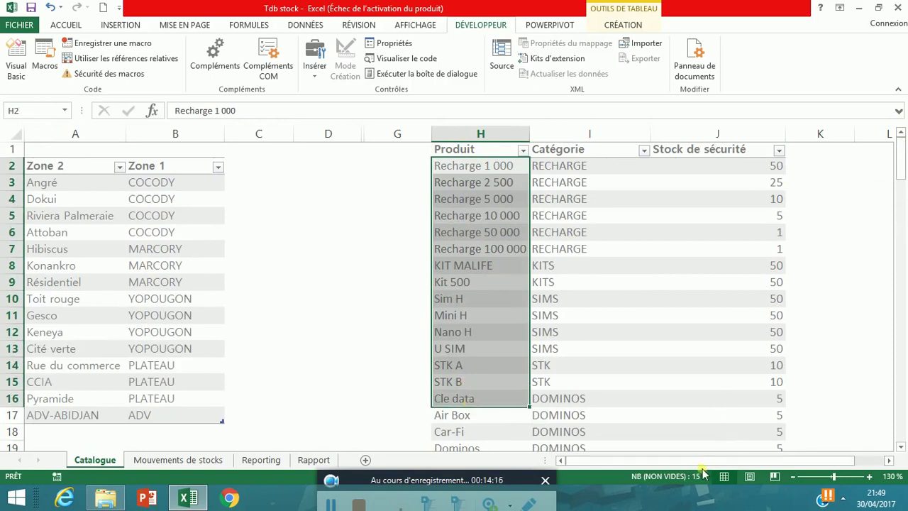
Step: Back on Reporting, test the scroll bar in both directions and bring the linked cell C3 back to 1
left_click(267, 462)
left_click(176, 197)
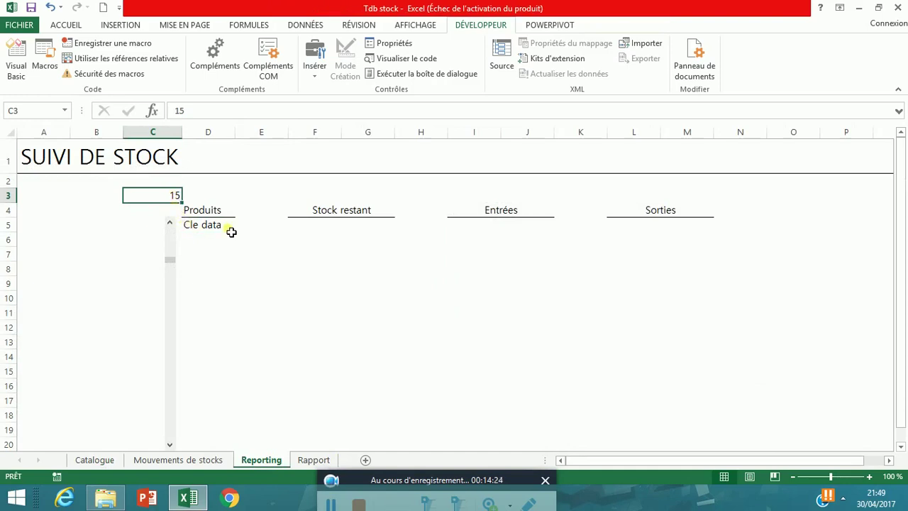
left_click(171, 445)
left_click(170, 445)
left_click(171, 445)
left_click(170, 223)
left_click_drag(175, 224, 176, 224)
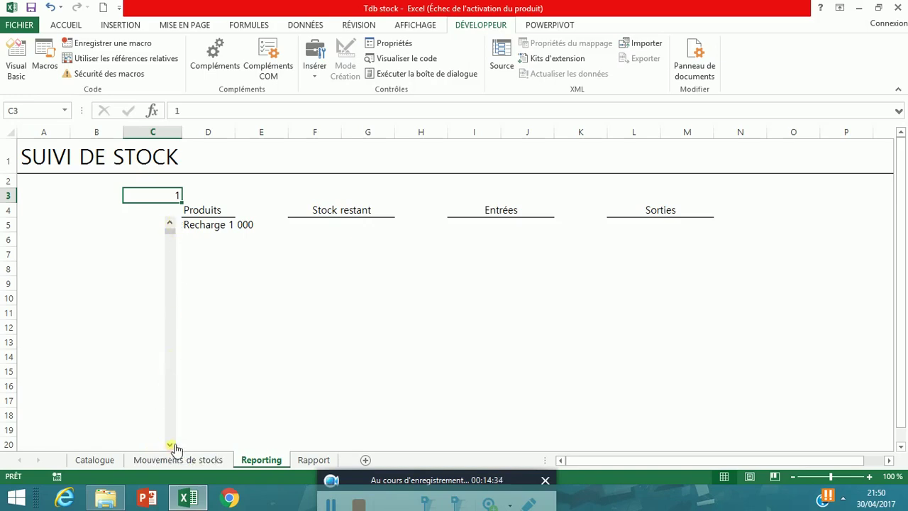
Step: Fill the INDEX formula from D5 down to D20
left_click(240, 225)
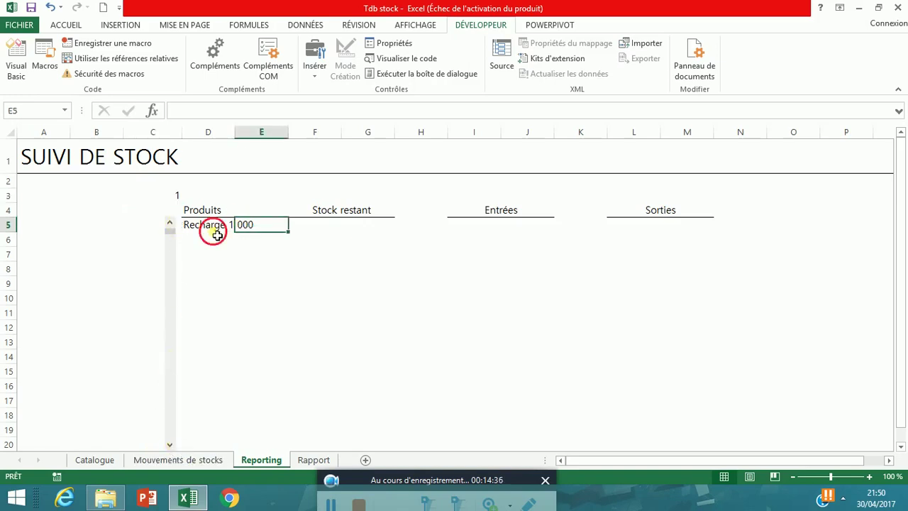
left_click(215, 234)
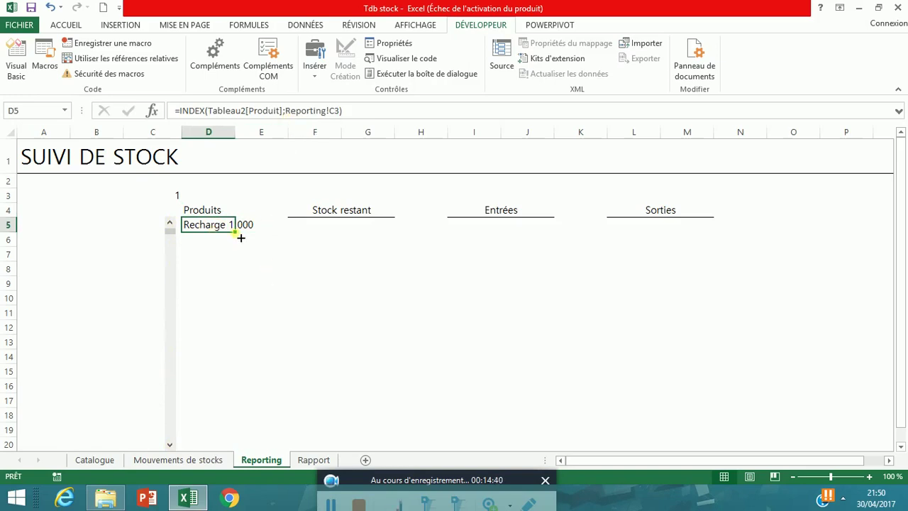
left_click_drag(241, 236, 224, 447)
Step: Inspect the copied INDEX formulas in column D to see which row-number cell each one references
left_click(270, 405)
left_click(204, 256)
left_click(213, 327)
left_click(218, 387)
left_click(216, 443)
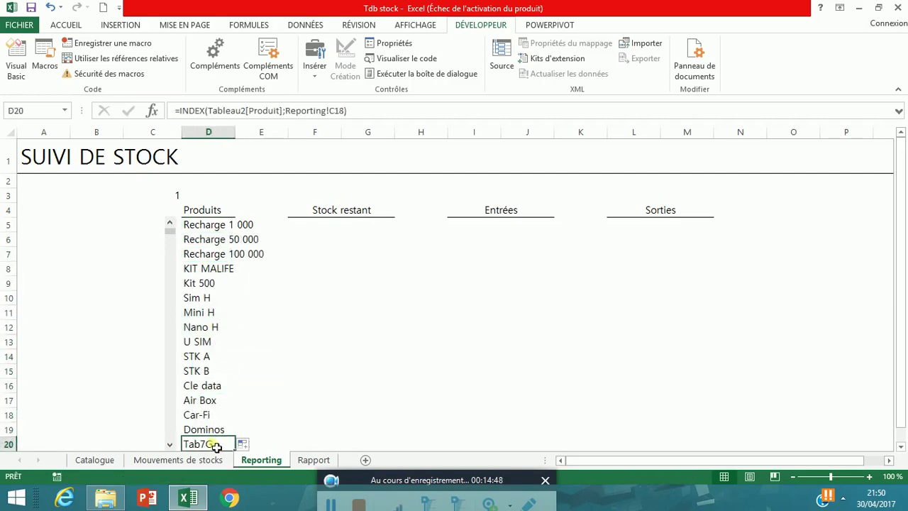
left_click(218, 416)
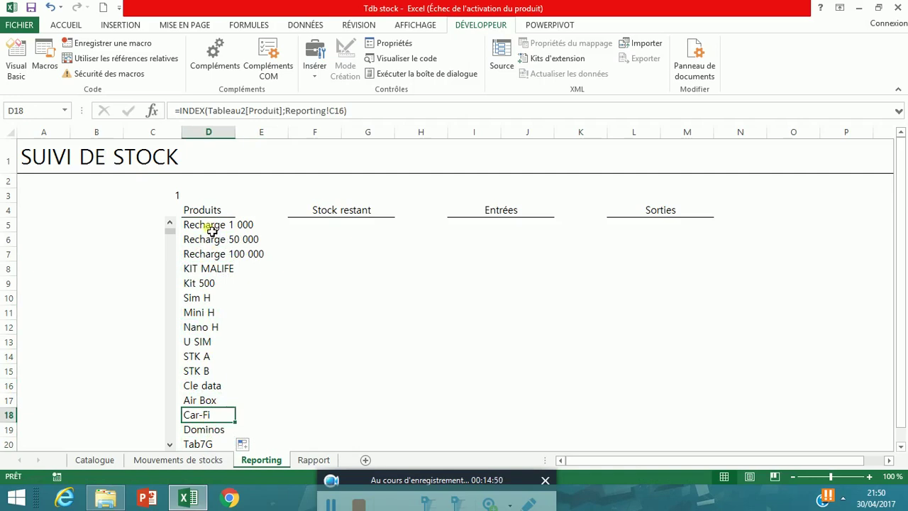
left_click(212, 229)
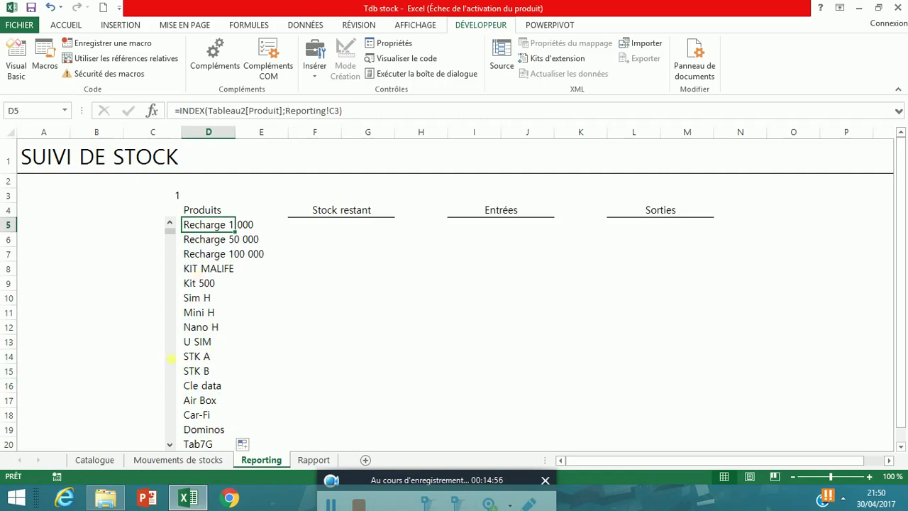
Step: Advance the scroll bar to 9 and compare how the products in D5 and D6 respond
left_click(171, 444)
left_click(171, 444)
left_click(171, 445)
left_click(170, 445)
left_click(171, 445)
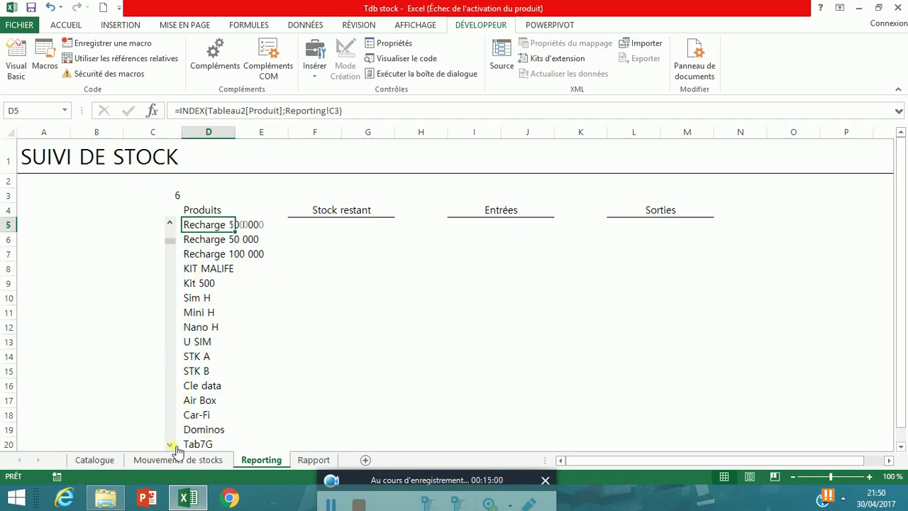
left_click(170, 445)
left_click(170, 444)
left_click(170, 445)
left_click(171, 444)
left_click(213, 243)
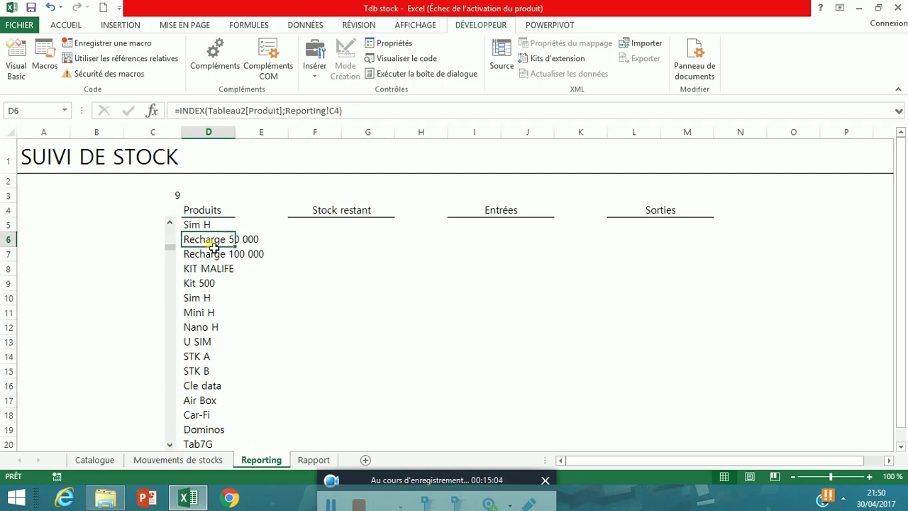
left_click(209, 229)
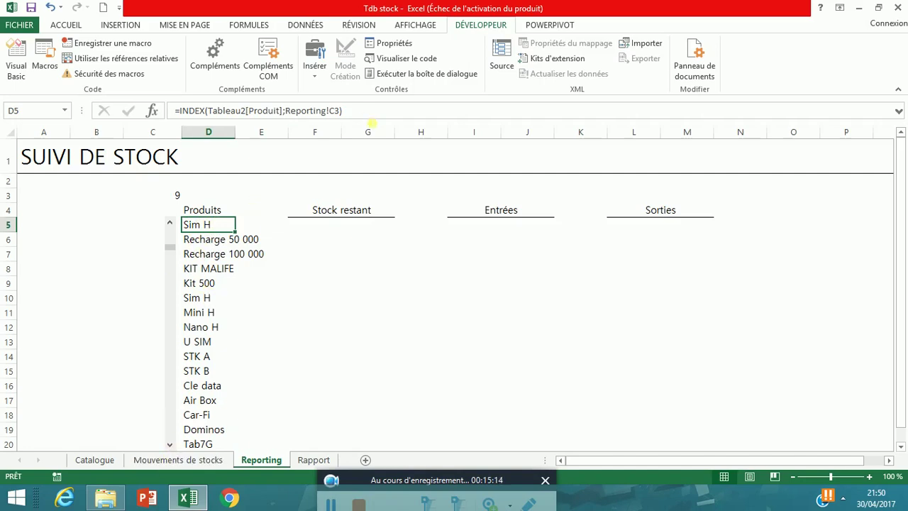
Step: Make the row reference in D5 absolute so the formula reads =INDEX(Tableau2[Produit];Reporting!$C$3)
left_click(332, 112)
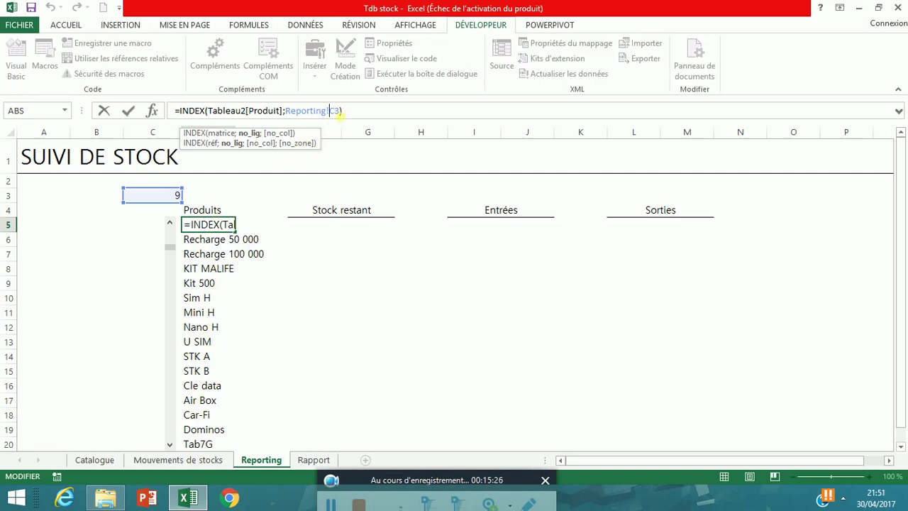
type("$C")
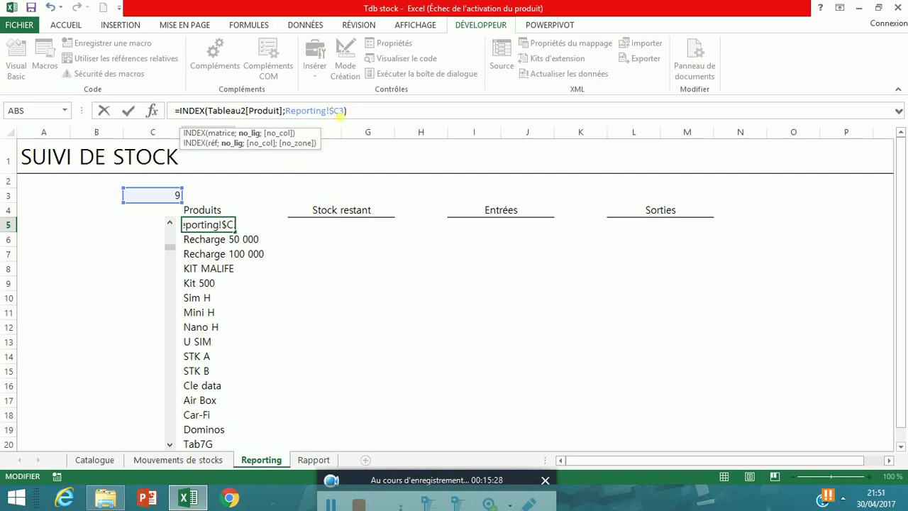
type("$")
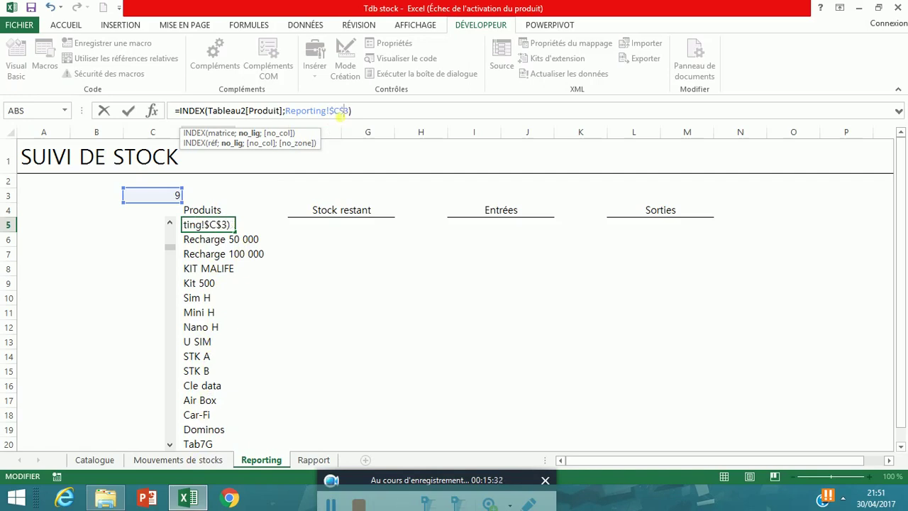
key("Return")
left_click(231, 229)
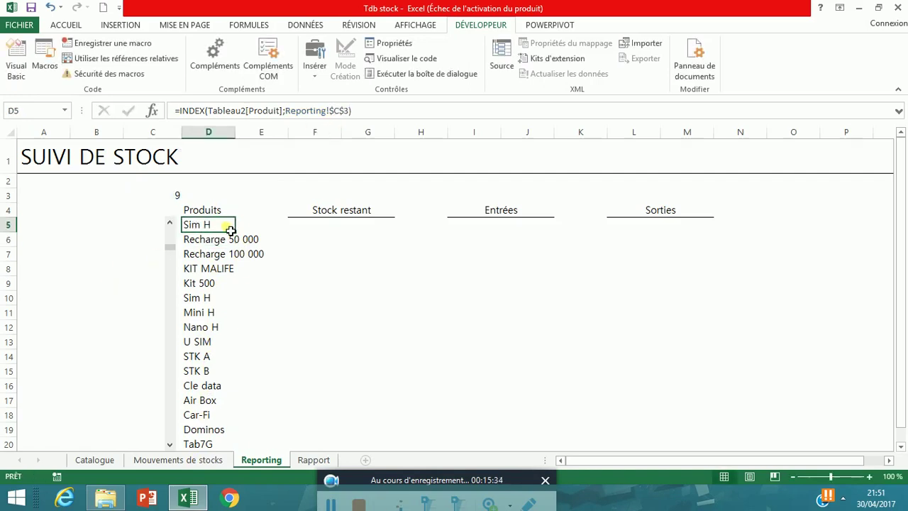
Step: Fill the formula with the absolute C3 reference from D5 down to D20 and check a copied cell
left_click_drag(234, 232, 218, 452)
left_click(215, 287)
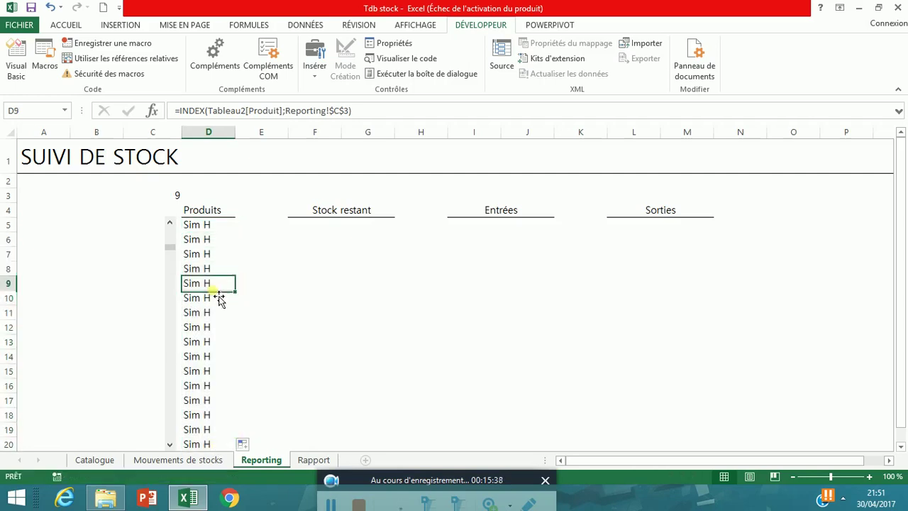
left_click(220, 231)
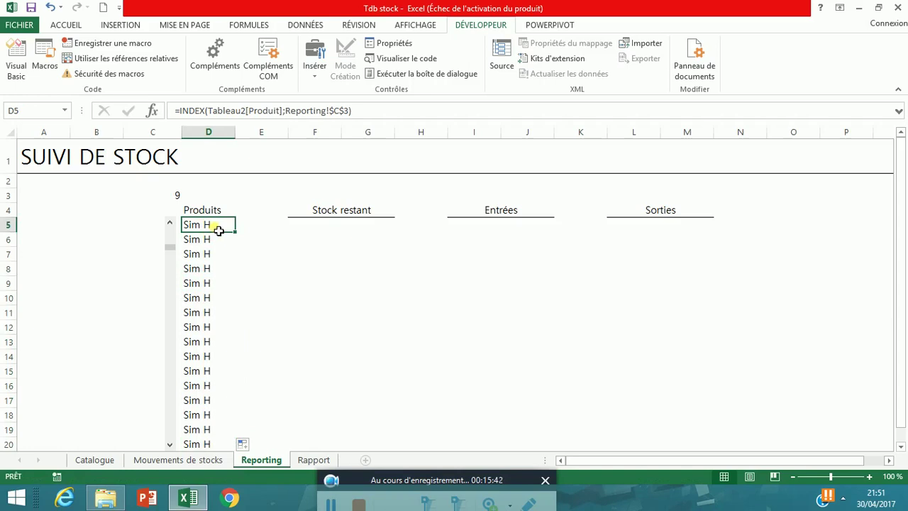
Step: Test the filled product list by moving the scroll bar down and back up to the first product
left_click(170, 444)
left_click(171, 445)
left_click(171, 223)
left_click_drag(171, 223, 171, 222)
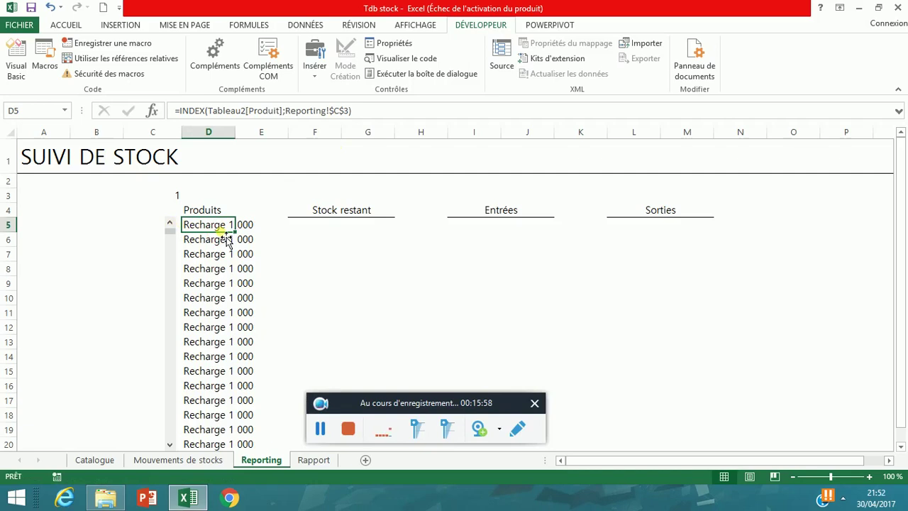
left_click(172, 445)
left_click(172, 445)
left_click(172, 445)
left_click(170, 224)
left_click(169, 224)
left_click(170, 224)
Step: Replace the array in the D5 formula with the Catalogue product cells, giving =INDEX(Catalogue!H2:H43;Reporting!$C$3)
left_click_drag(285, 115, 209, 118)
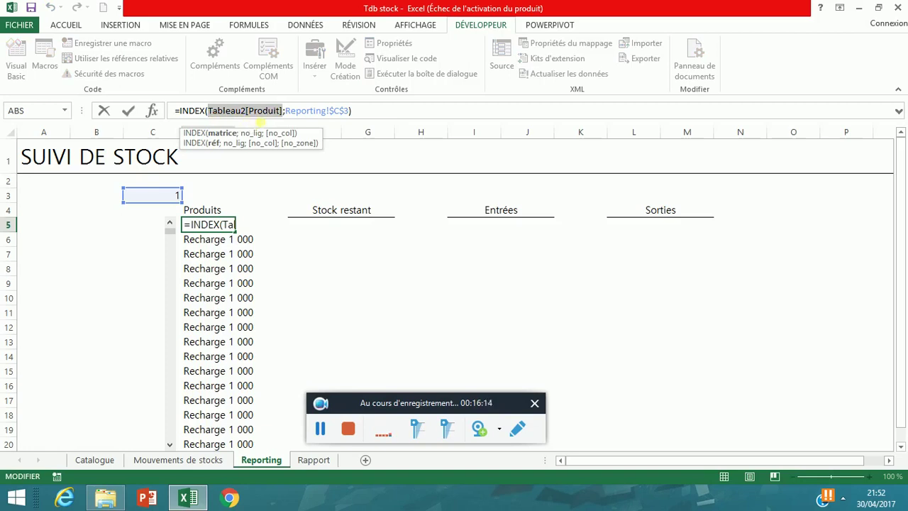
key("Delete")
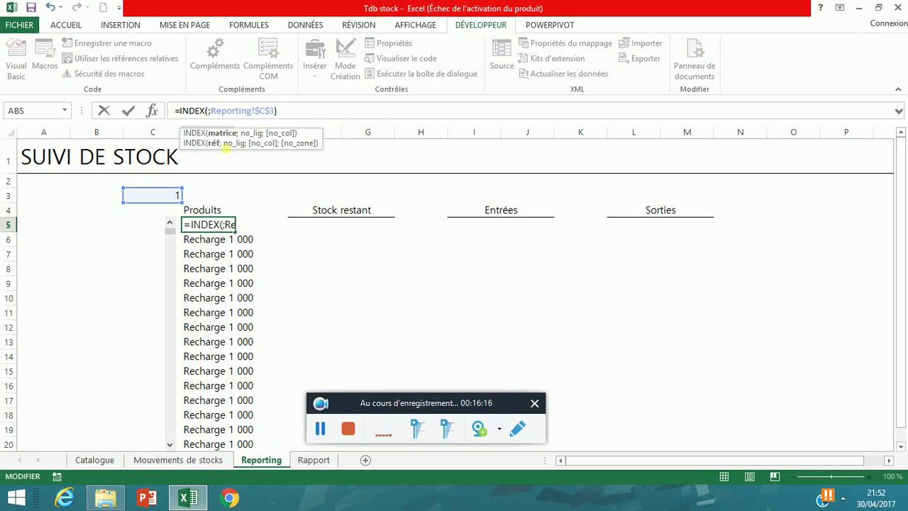
left_click(95, 460)
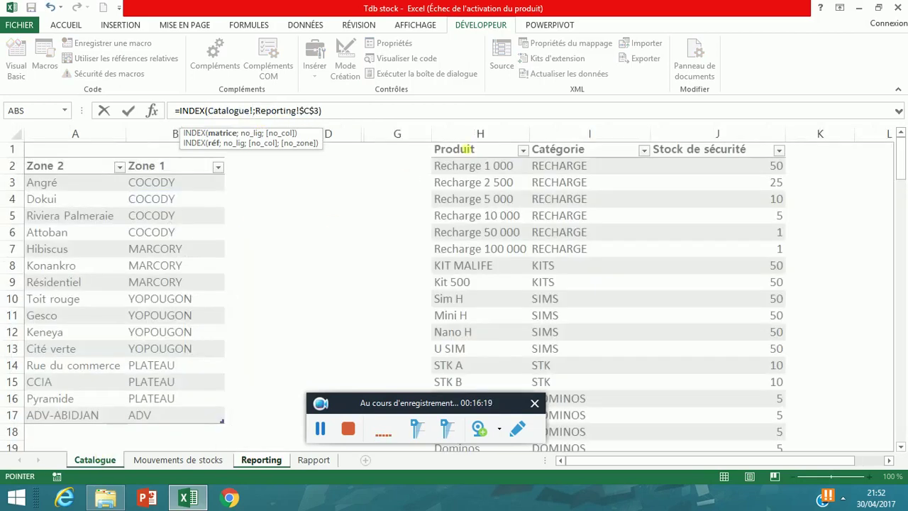
left_click(492, 172)
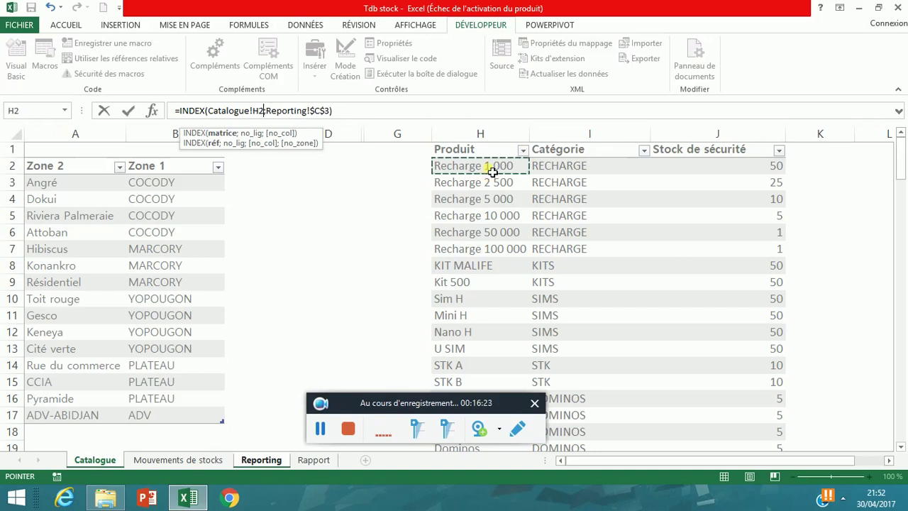
left_click_drag(492, 172, 495, 263)
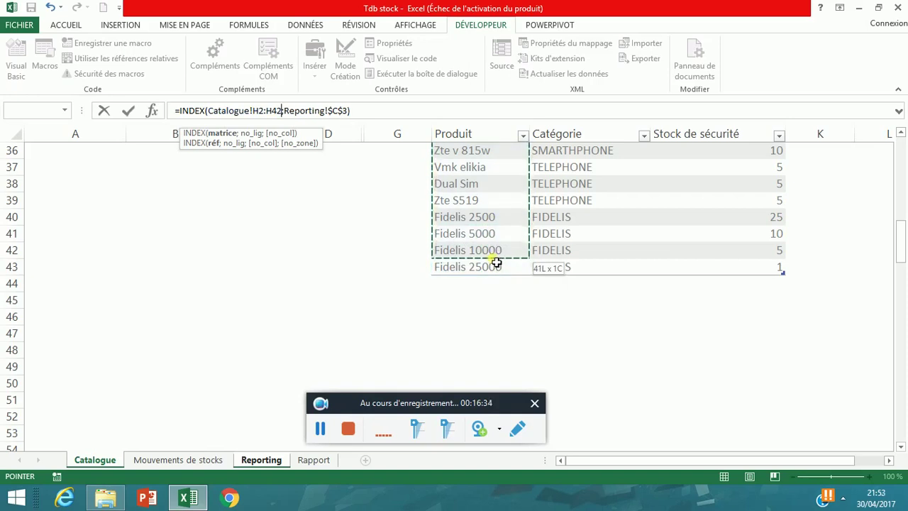
key("BackSpace")
type("3")
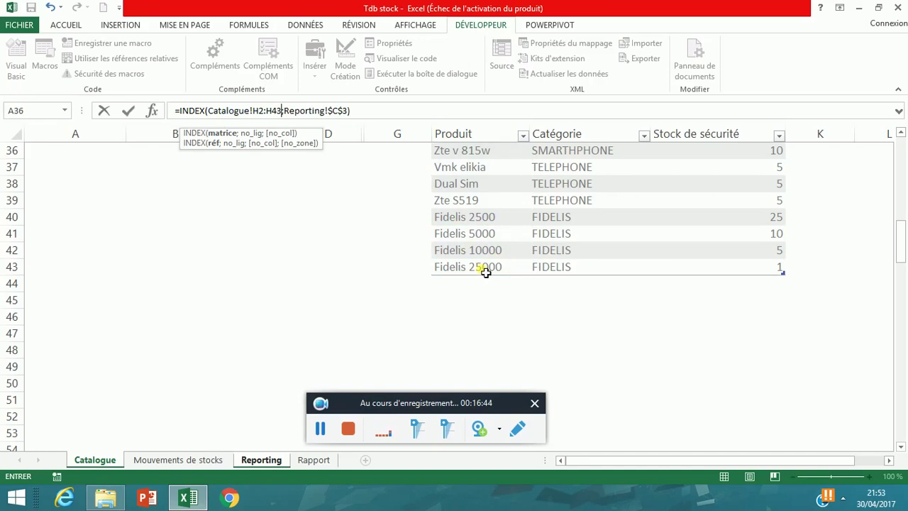
key("Return")
left_click(242, 224)
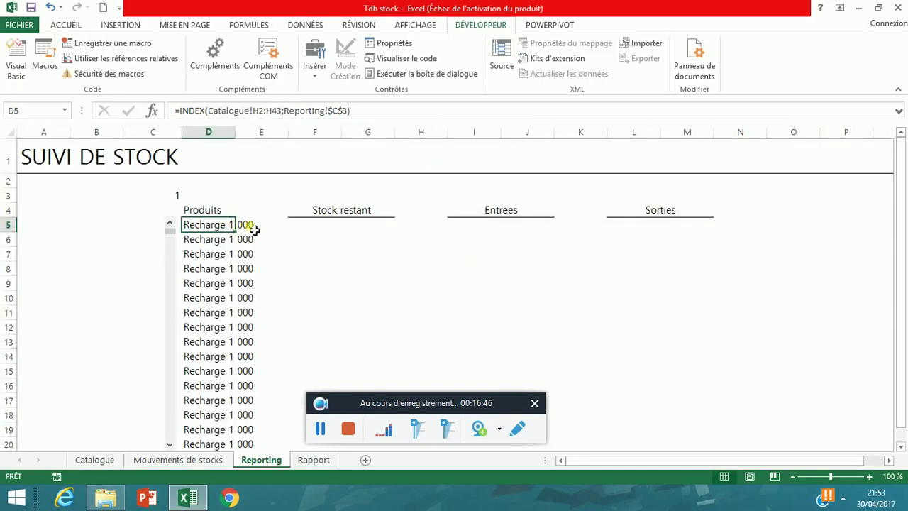
Step: Fill the Catalogue!H2:H43 formula from D5 down to D20 and check the formula in D5
left_click_drag(234, 231, 216, 450)
left_click(296, 388)
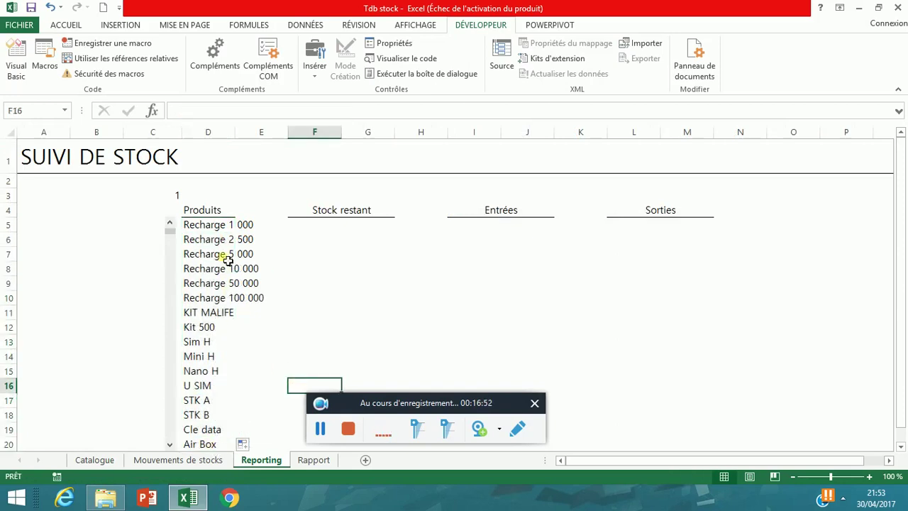
left_click(205, 228)
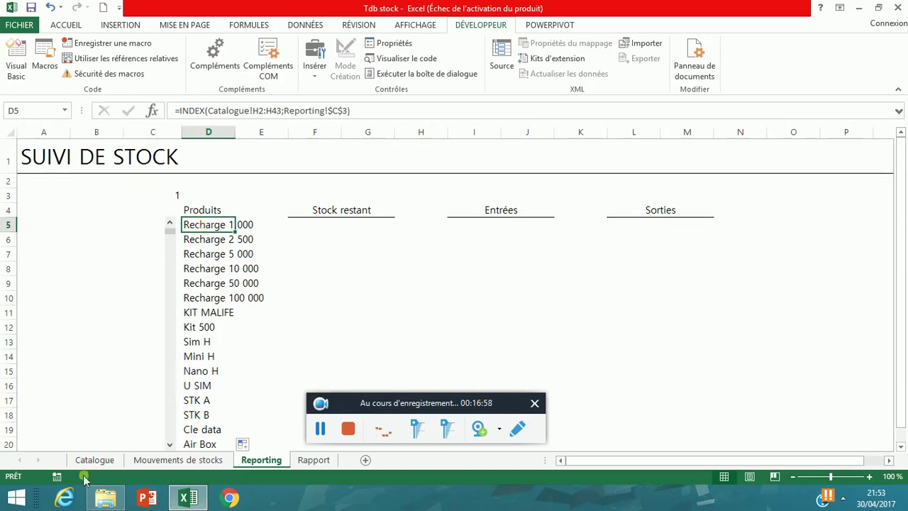
Step: Look over the product table on the Catalogue sheet from its last rows back to its first row
left_click(112, 459)
left_click(667, 187)
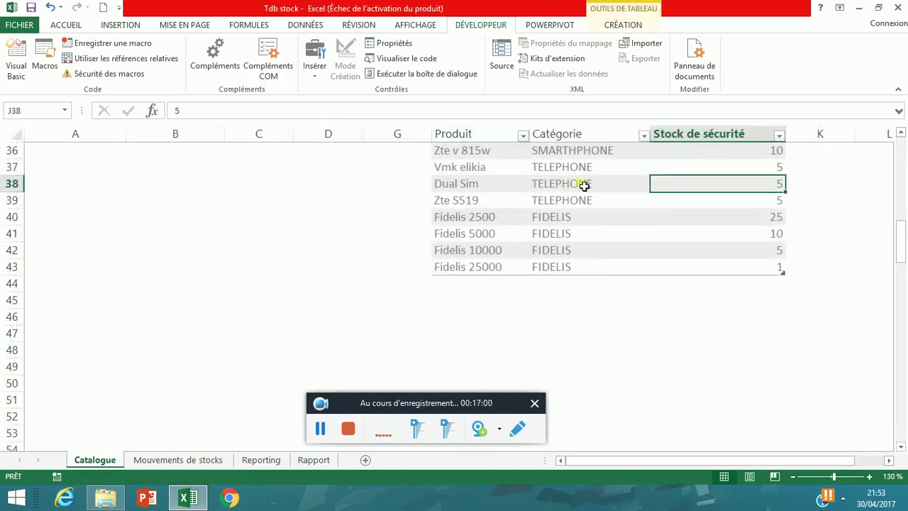
left_click_drag(906, 262, 890, 82)
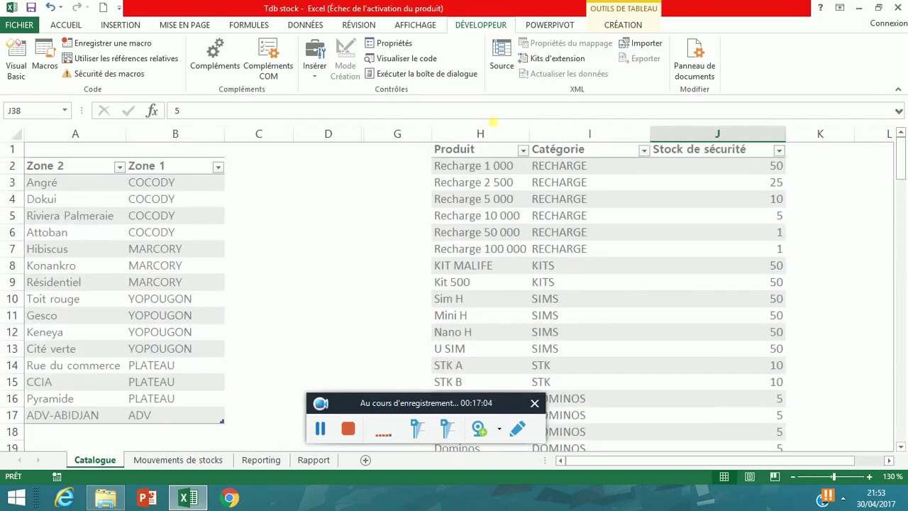
Step: Test the Reporting product list by running its scroll bar down to the maximum, and check the linked cell C3
left_click(488, 186)
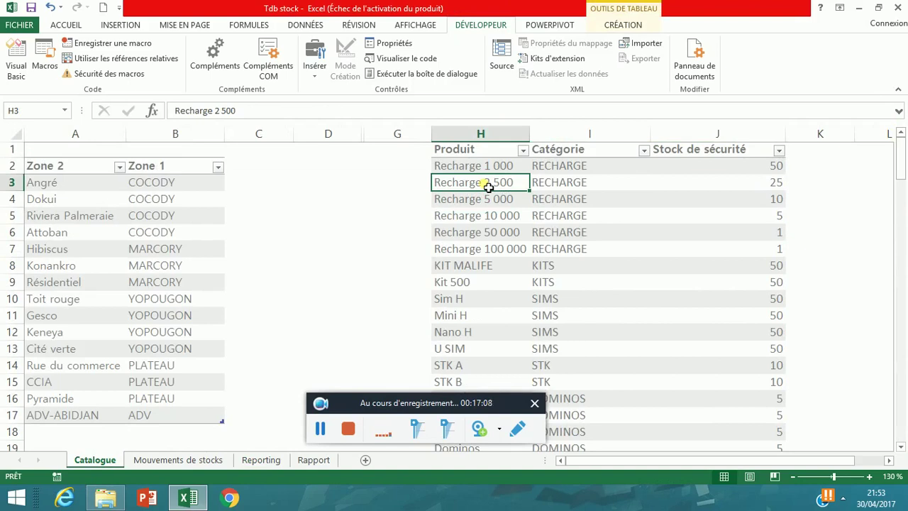
left_click(312, 460)
left_click(261, 460)
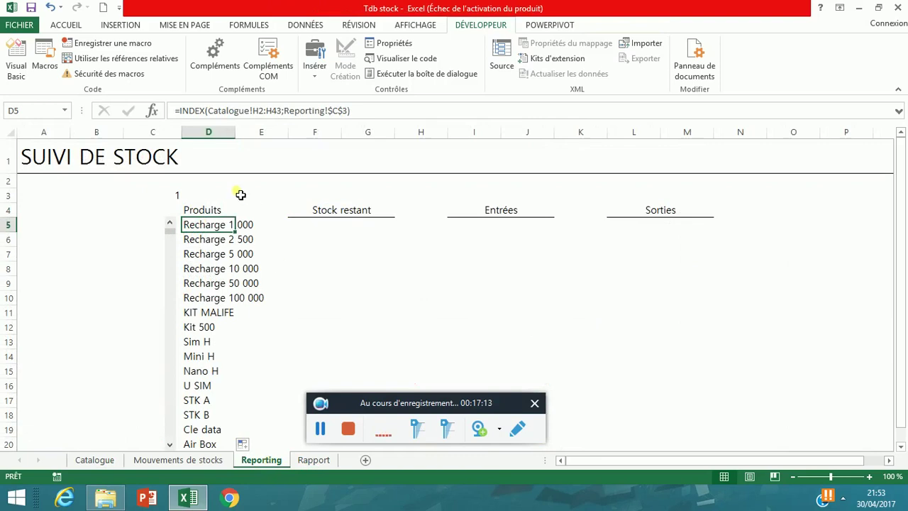
left_click(171, 444)
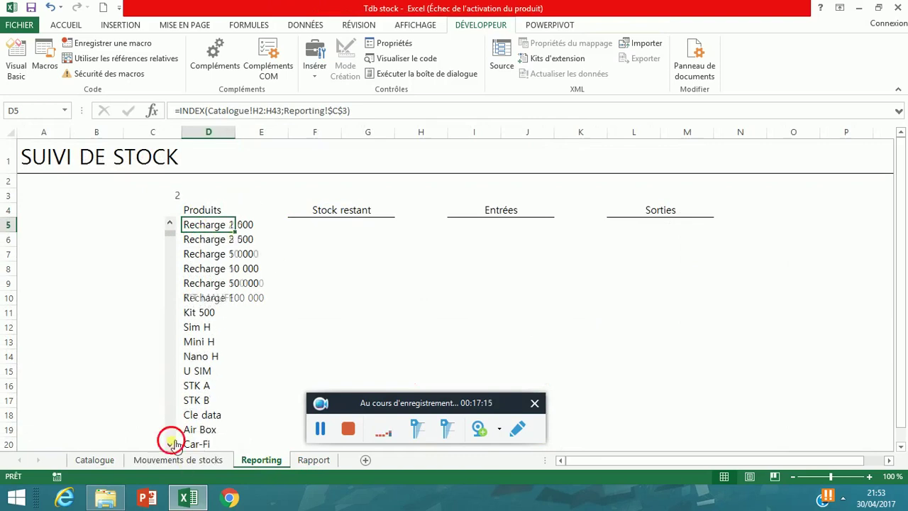
left_click(171, 444)
left_click(173, 444)
left_click(173, 445)
left_click(174, 444)
left_click(173, 444)
left_click(173, 444)
left_click(173, 444)
left_click(173, 444)
left_click(172, 445)
left_click(173, 445)
left_click(172, 445)
left_click(172, 445)
left_click(173, 445)
left_click(172, 444)
left_click(172, 445)
left_click(172, 444)
left_click_drag(172, 444, 177, 445)
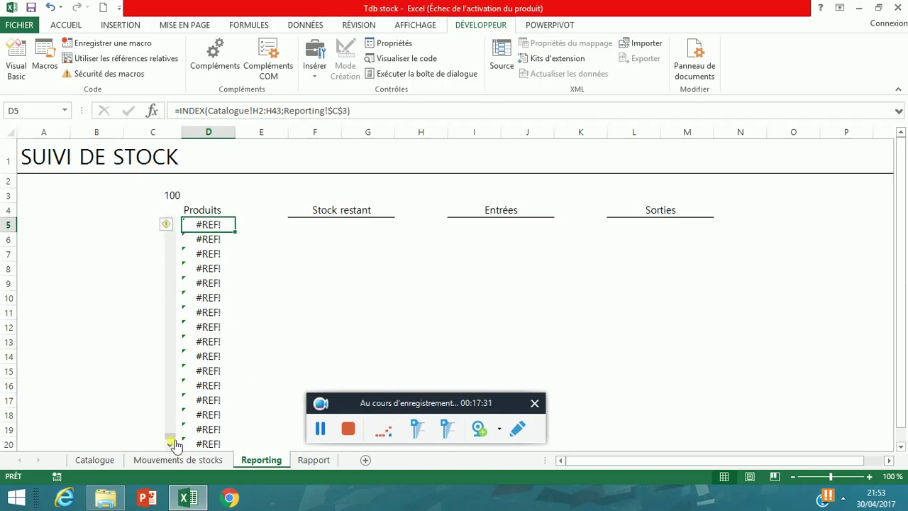
left_click(173, 195)
Step: Select the product cells H2:H43 on the Catalogue sheet to check how many products there are
left_click(95, 461)
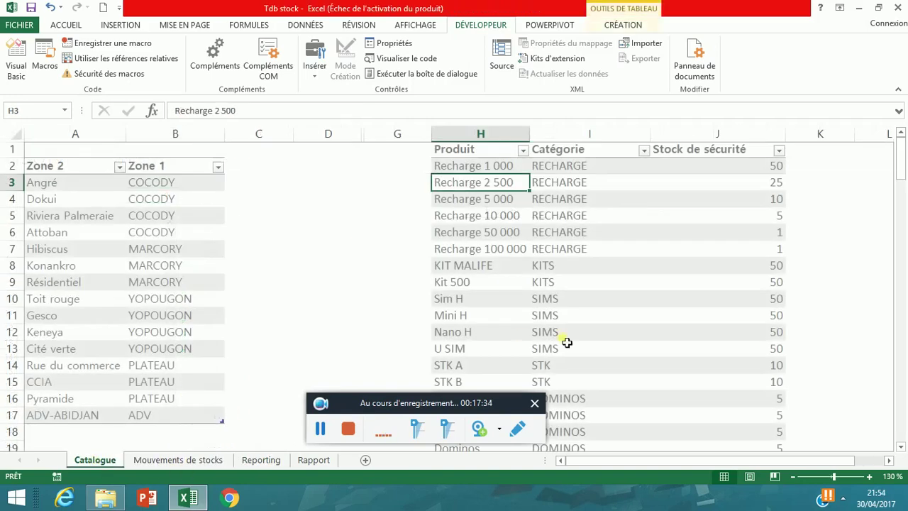
mouse_move(501, 171)
left_mouse_down()
mouse_move(523, 381)
mouse_move(516, 507)
mouse_move(513, 197)
mouse_move(500, 108)
mouse_move(503, 225)
mouse_move(493, 171)
left_mouse_up()
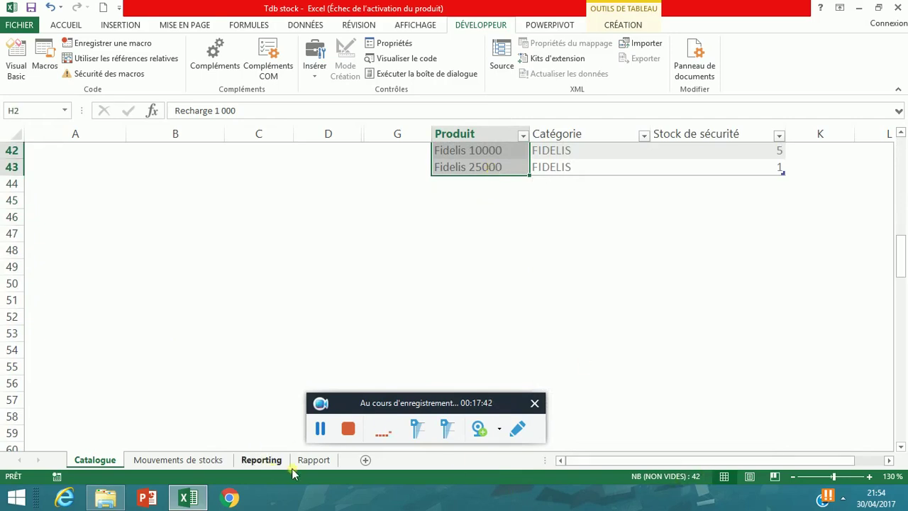
left_click(314, 460)
Step: Return to the Reporting sheet and run the scroll bar back up to the first product
left_click(261, 460)
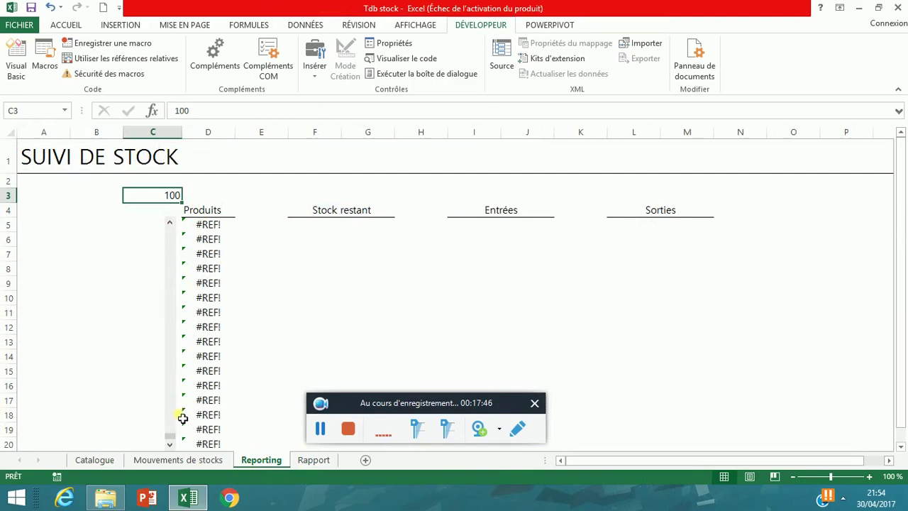
left_click(170, 224)
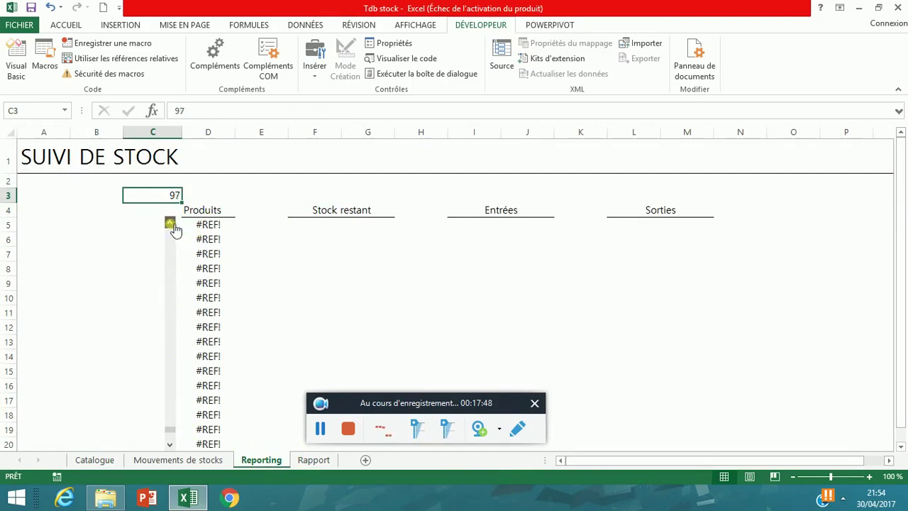
left_click_drag(171, 224, 171, 224)
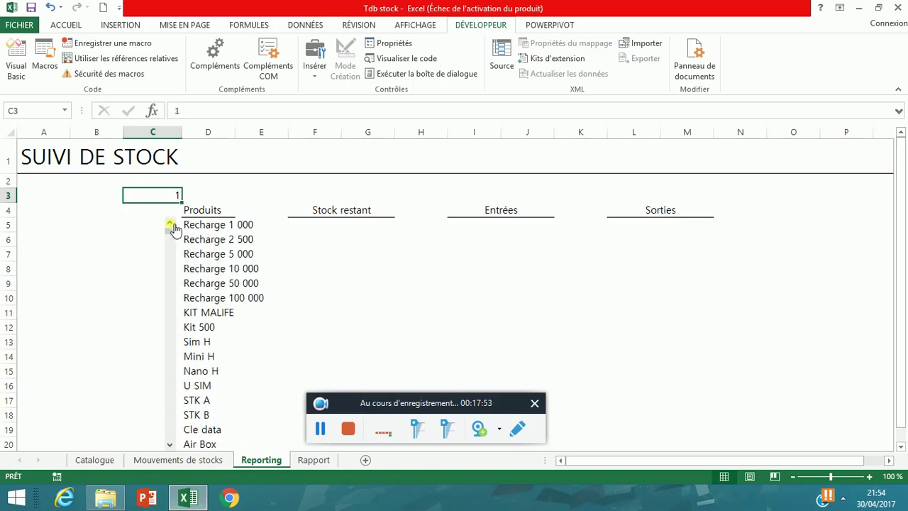
Step: Review the scroll bar's control format settings, including its maximum value, and close them without changes
right_click(171, 277)
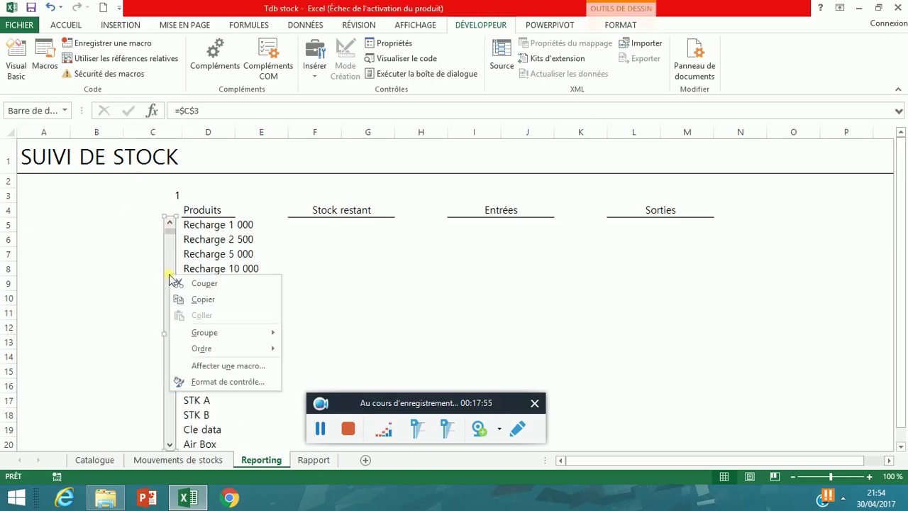
left_click(217, 386)
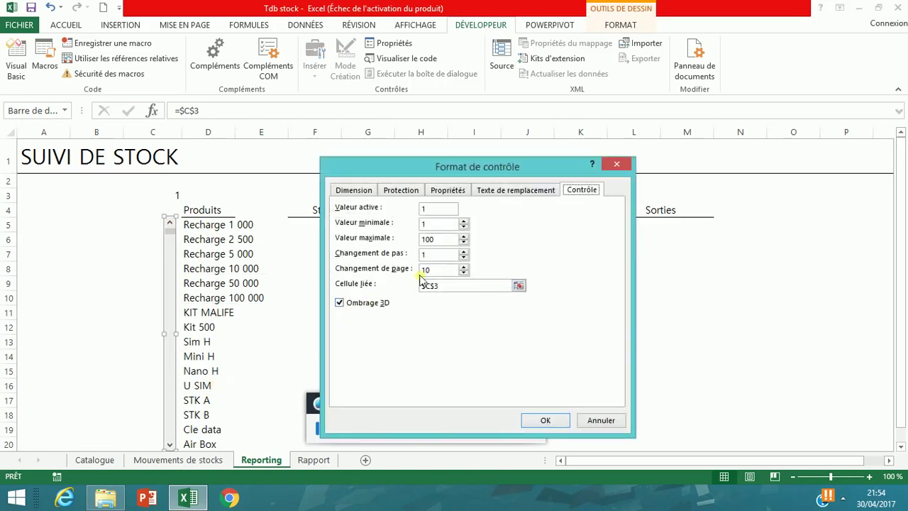
left_click(453, 241)
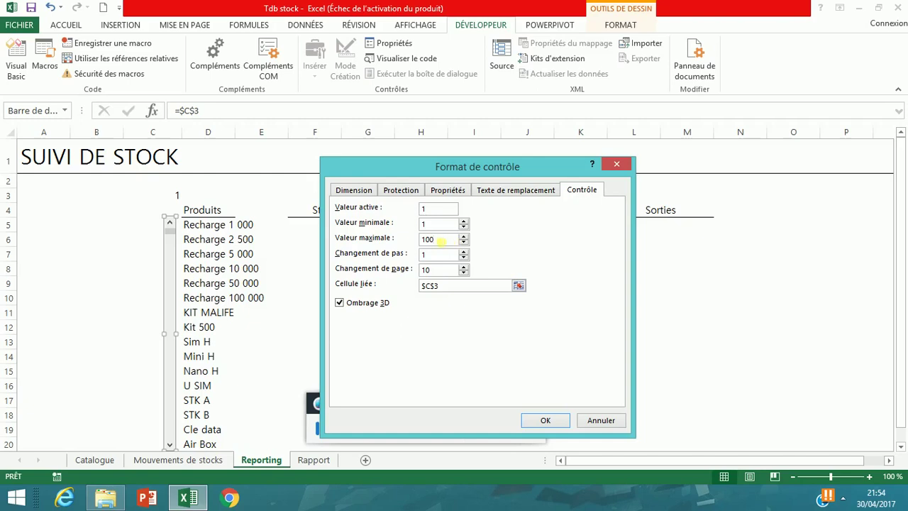
left_click(589, 420)
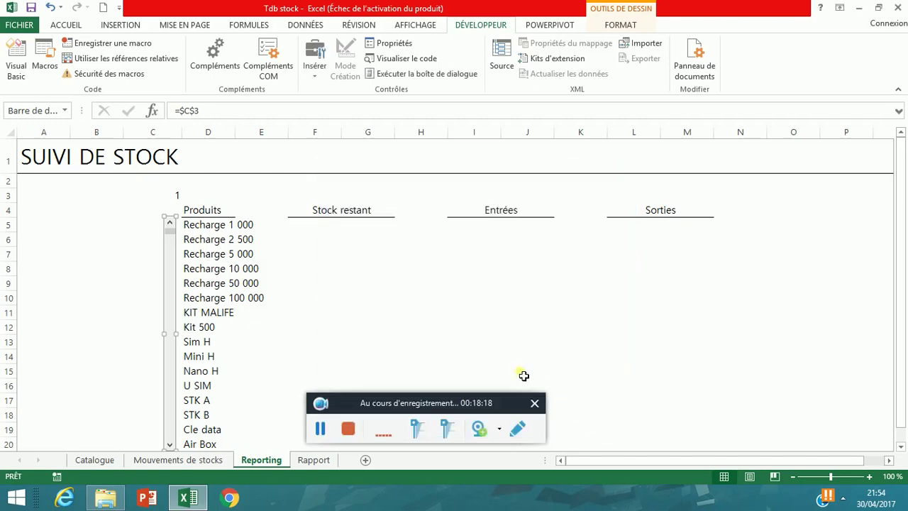
Step: Compare the Reporting product cells D5:D20 with the product list on the Rapport sheet, and check the formula in D5
left_click_drag(215, 226, 214, 444)
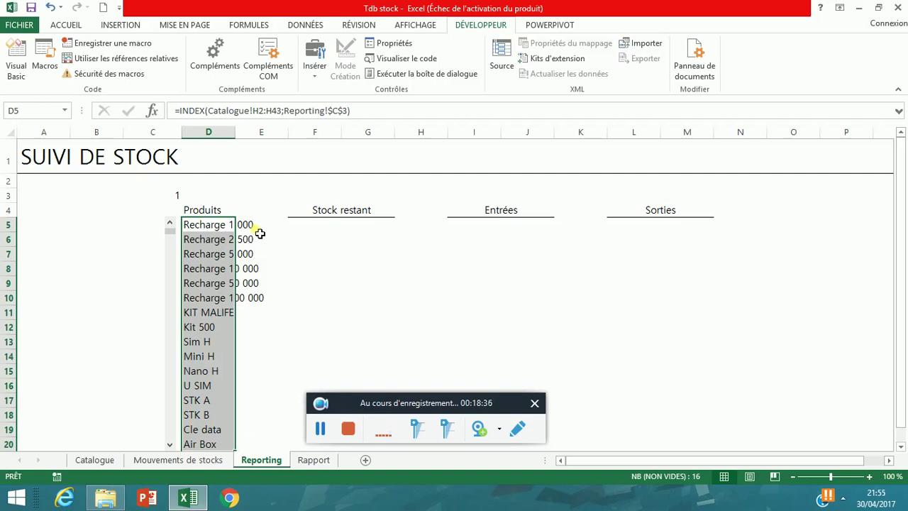
left_click(107, 461)
left_click(314, 461)
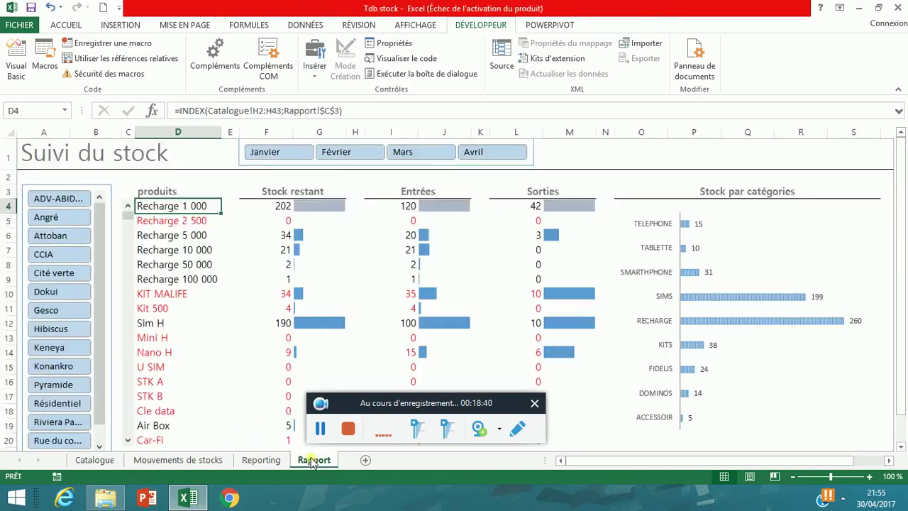
left_click(276, 460)
left_click_drag(213, 226, 218, 301)
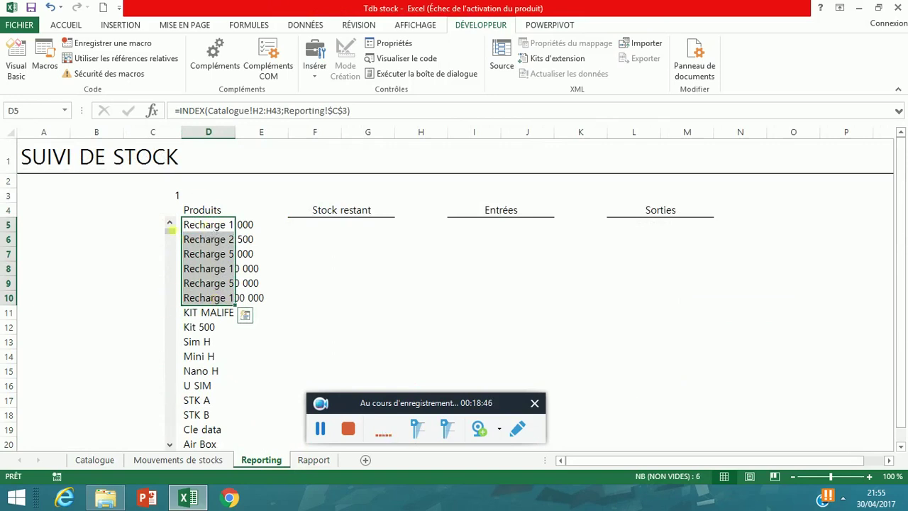
left_click_drag(195, 446, 207, 228)
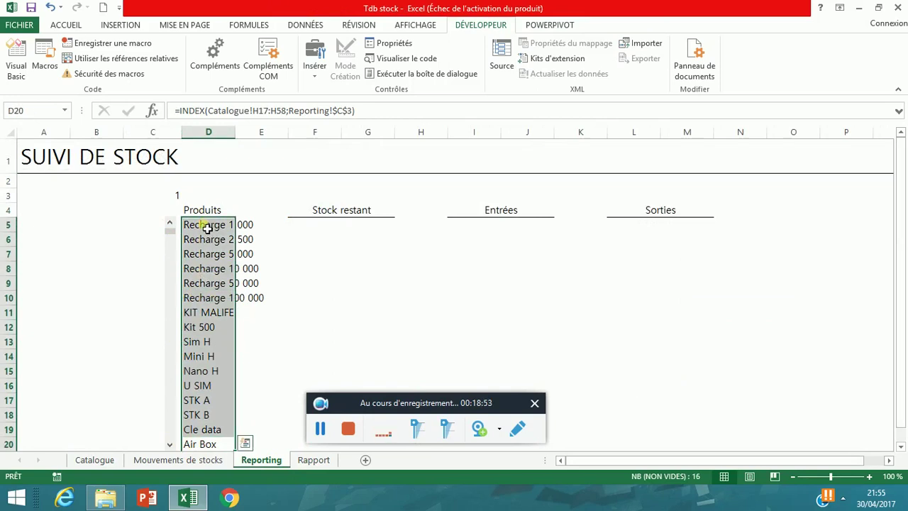
left_click(208, 227)
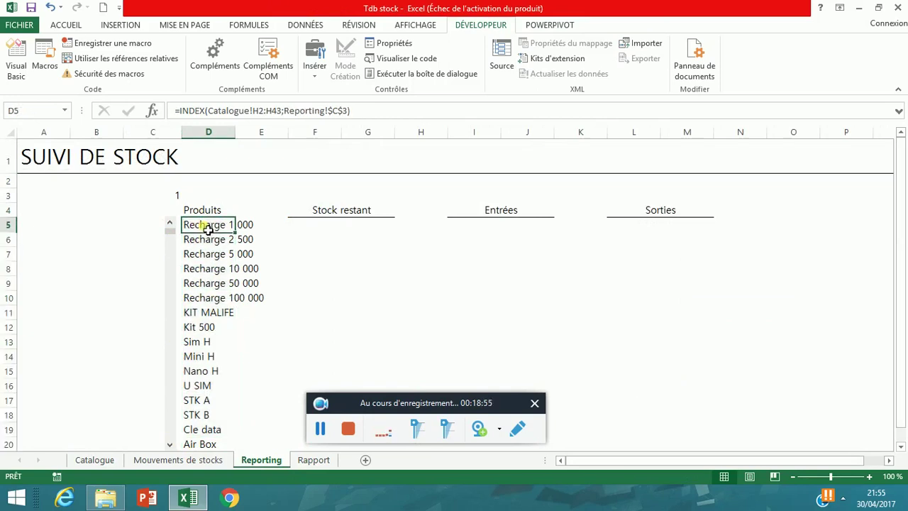
Step: Set the maximum value of the scroll bar beside the product list to 27
right_click(171, 266)
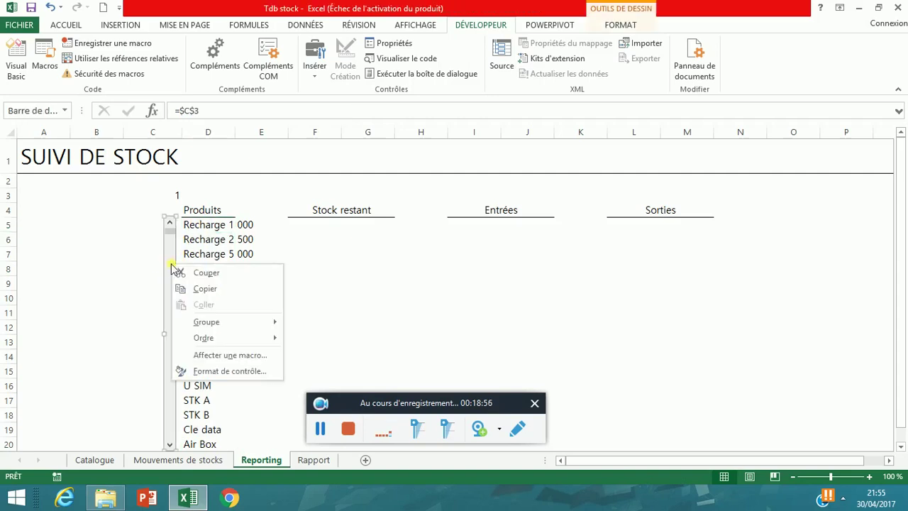
left_click(228, 372)
left_click(451, 240)
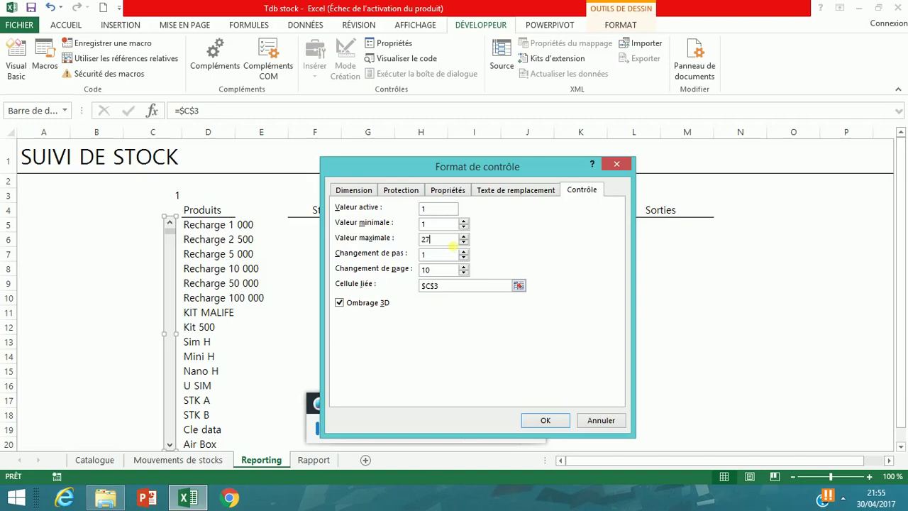
left_click(545, 420)
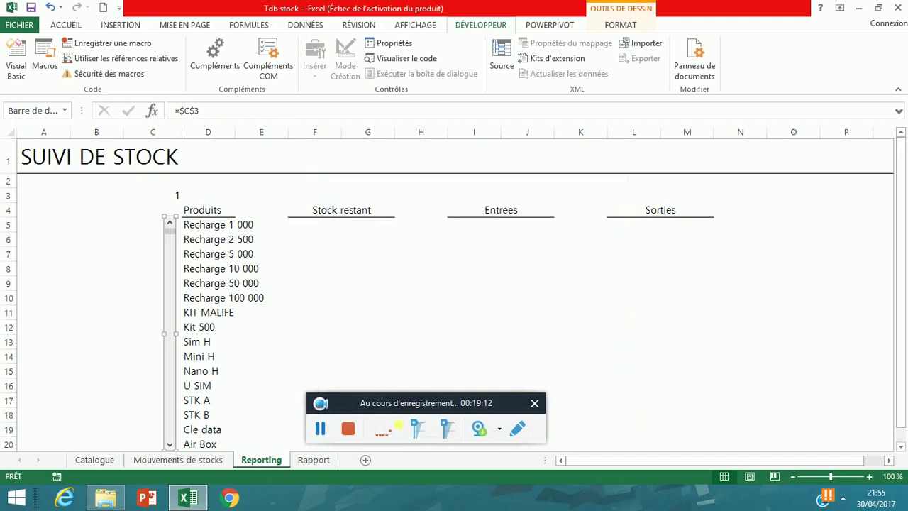
left_click(186, 432)
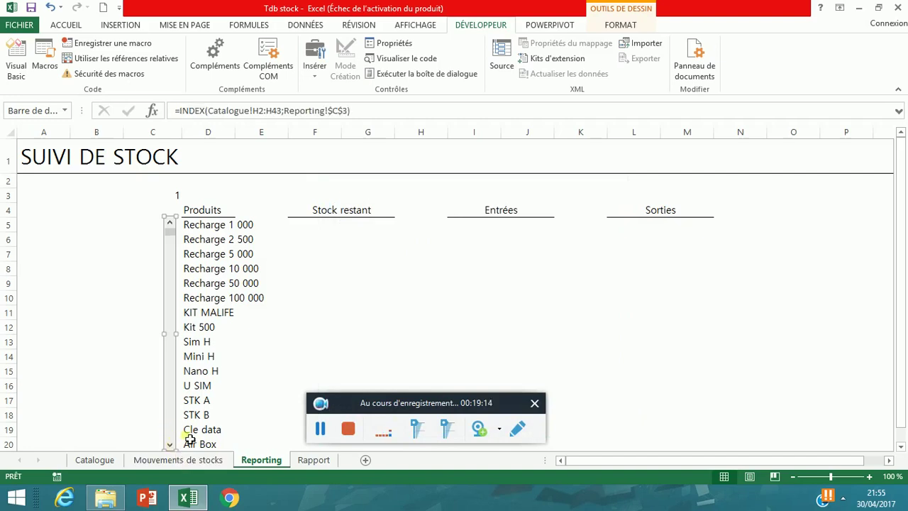
Step: Test the scroll bar by moving the product list down and back up to its first product
left_click_drag(174, 443, 175, 444)
left_click(170, 225)
left_click_drag(170, 224, 170, 224)
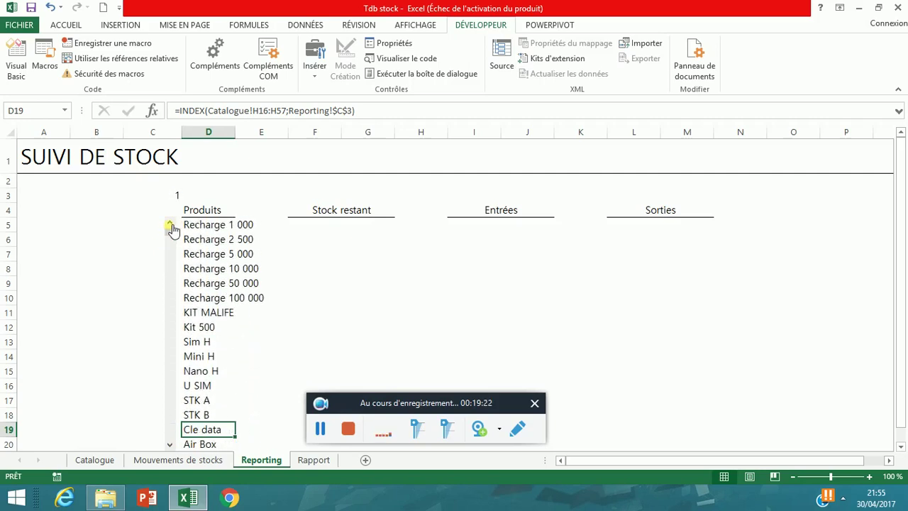
Step: Check linked cell C3 while running the product scroll bar from 1 to its maximum of 27 and back to 1
left_click(174, 197)
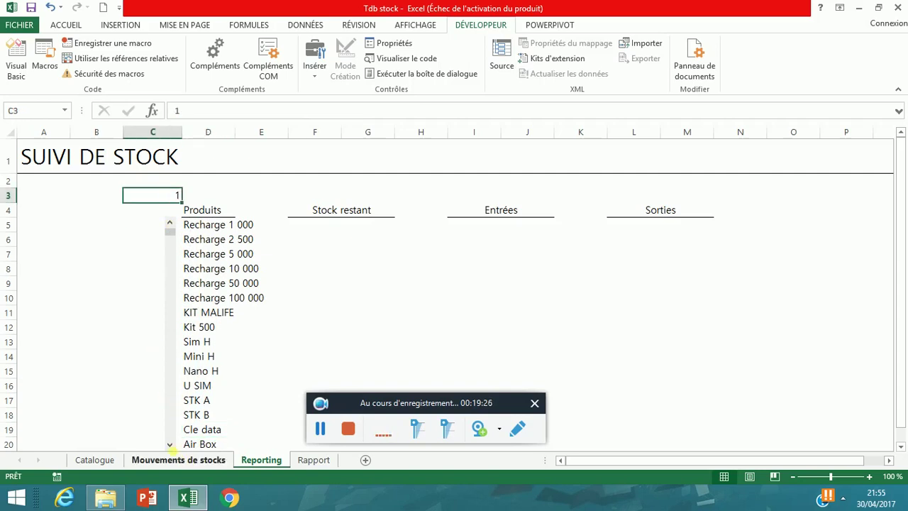
left_click(171, 445)
left_click(171, 445)
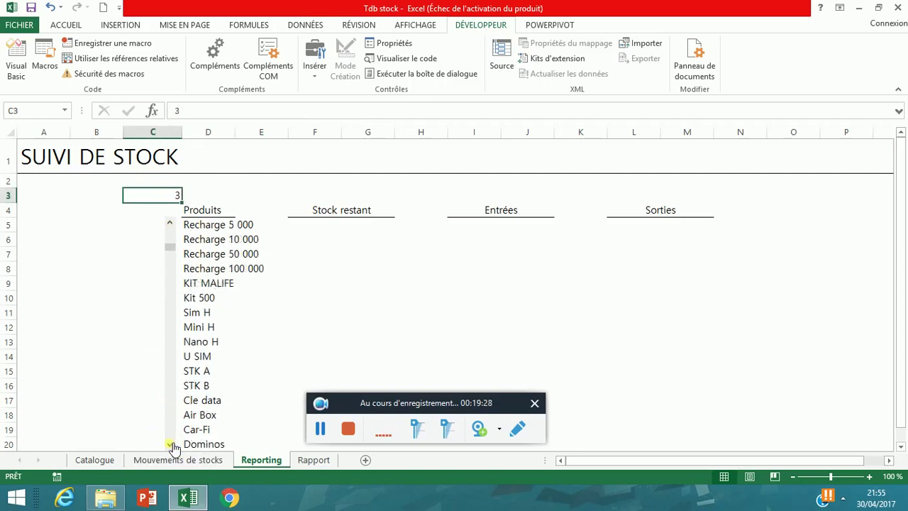
left_click(171, 445)
left_click(171, 445)
left_click(171, 445)
left_click(171, 445)
left_click(171, 445)
left_click(171, 445)
left_click(171, 445)
left_click_drag(171, 445, 171, 445)
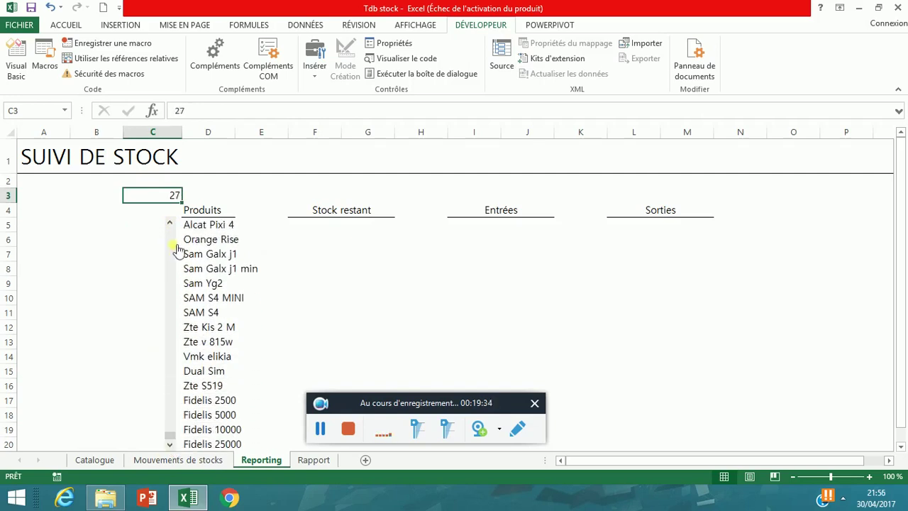
left_click_drag(173, 224, 173, 225)
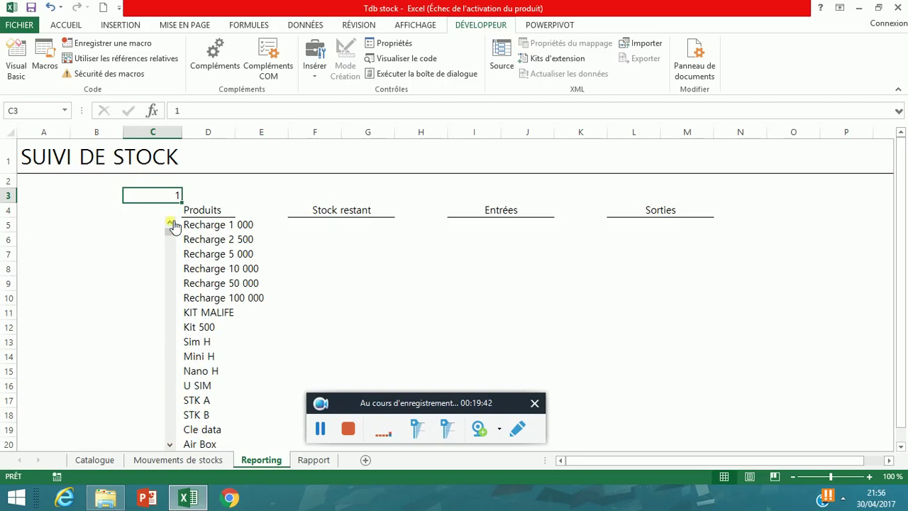
Step: Hide the scroll bar's linked value in cell C3 of the Reporting sheet by setting its font colour to white
left_click(197, 196)
left_click(171, 199)
left_click(68, 27)
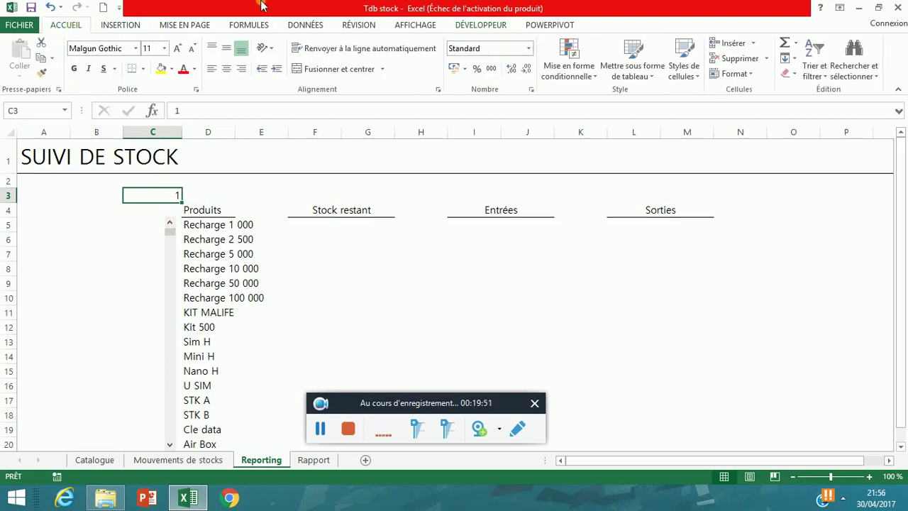
left_click(196, 69)
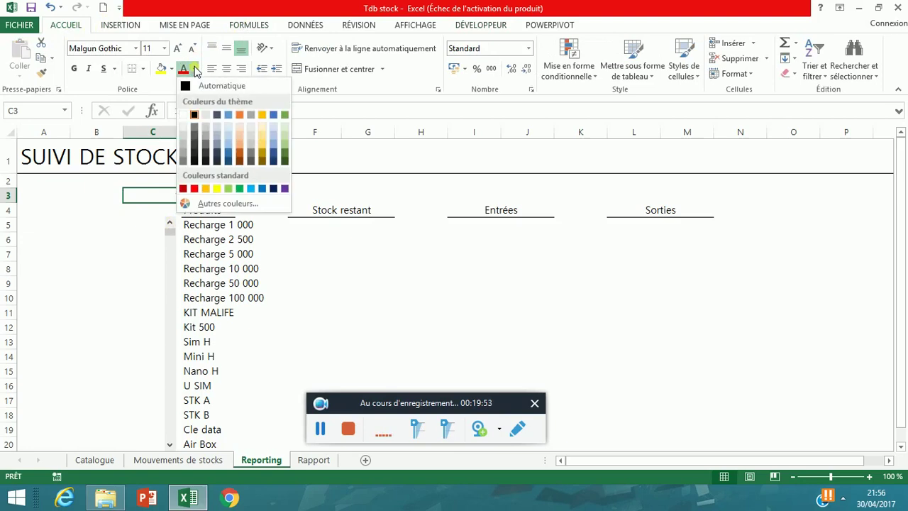
left_click(185, 117)
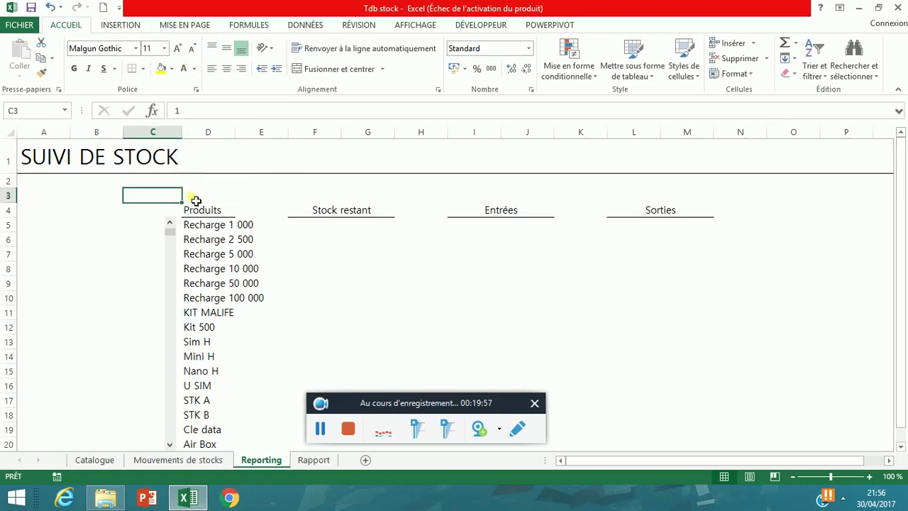
left_click(230, 212)
left_click(179, 199)
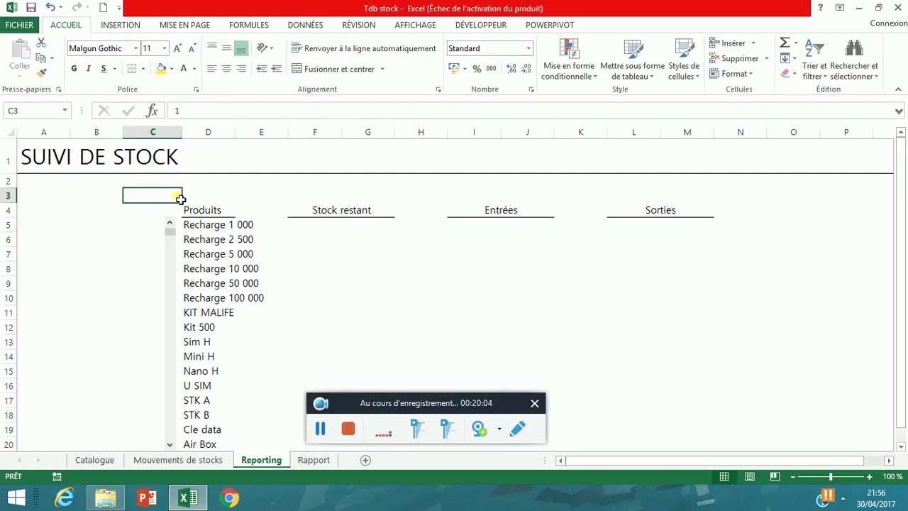
left_click(221, 196)
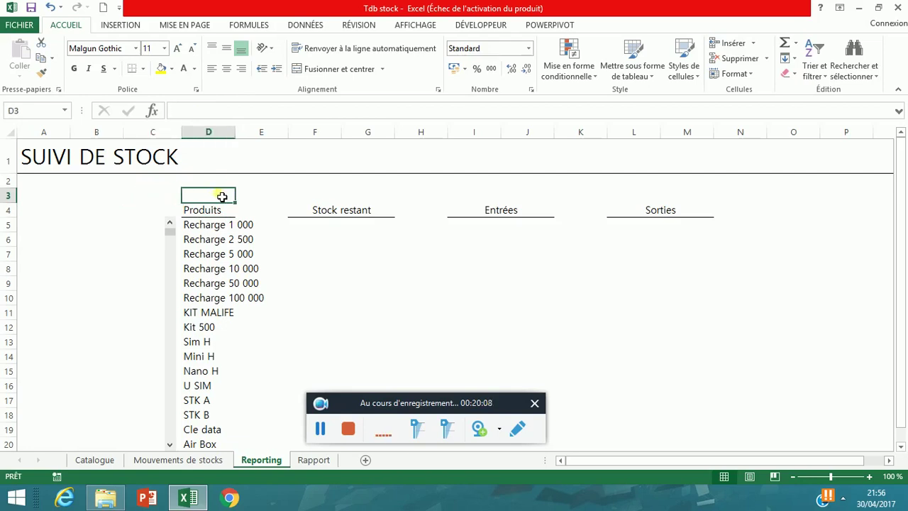
Step: View the first Entrées and Sorties cells on the Reporting sheet and the source table on the Mouvements de stocks sheet
left_click_drag(449, 404, 724, 307)
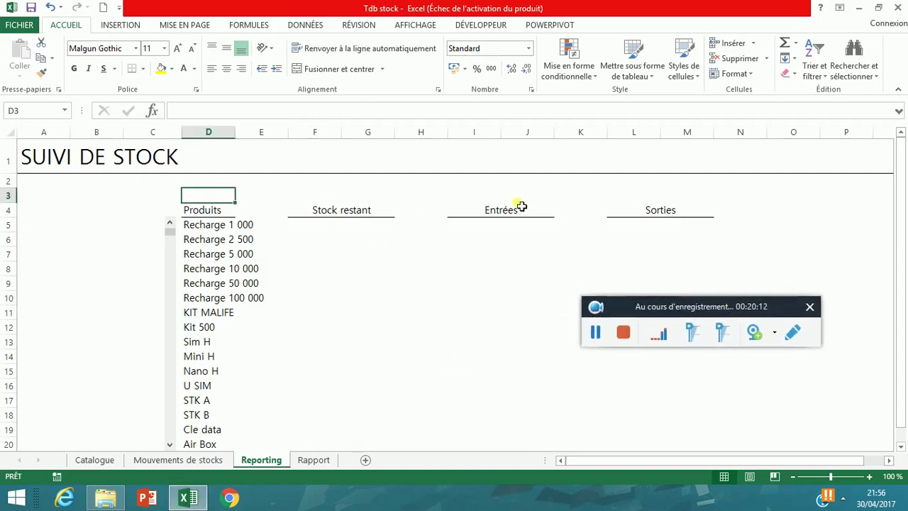
left_click(471, 230)
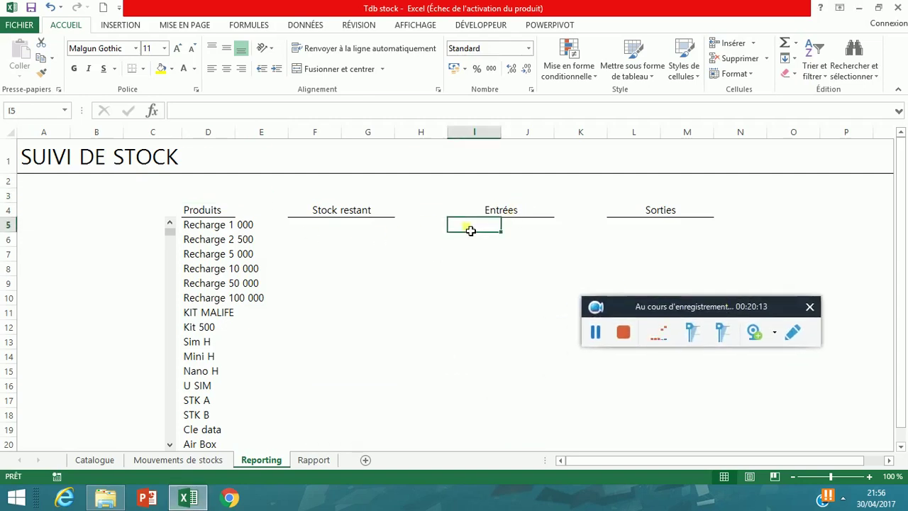
left_click(654, 225)
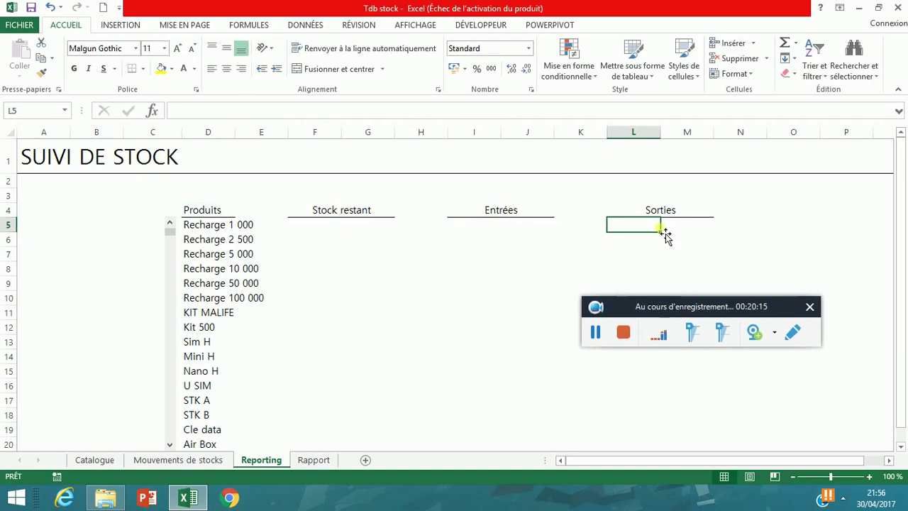
left_click(179, 460)
left_click(307, 246)
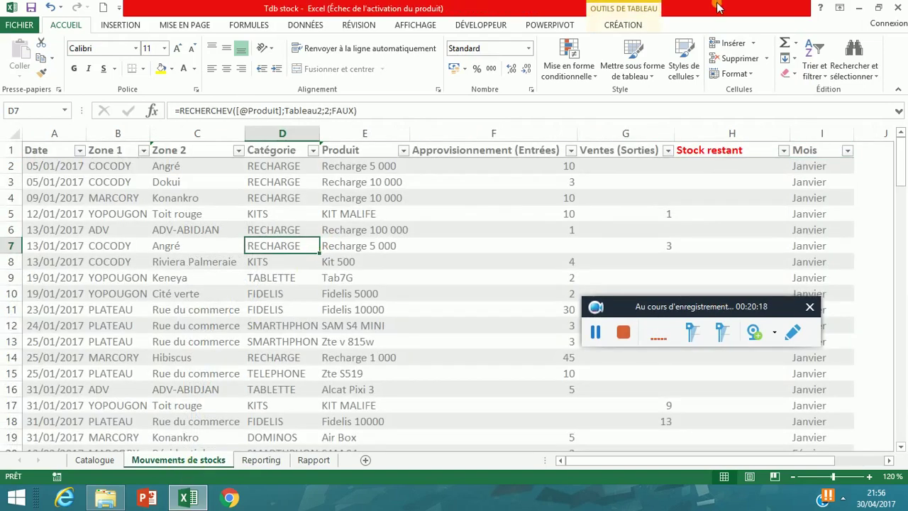
left_click(634, 28)
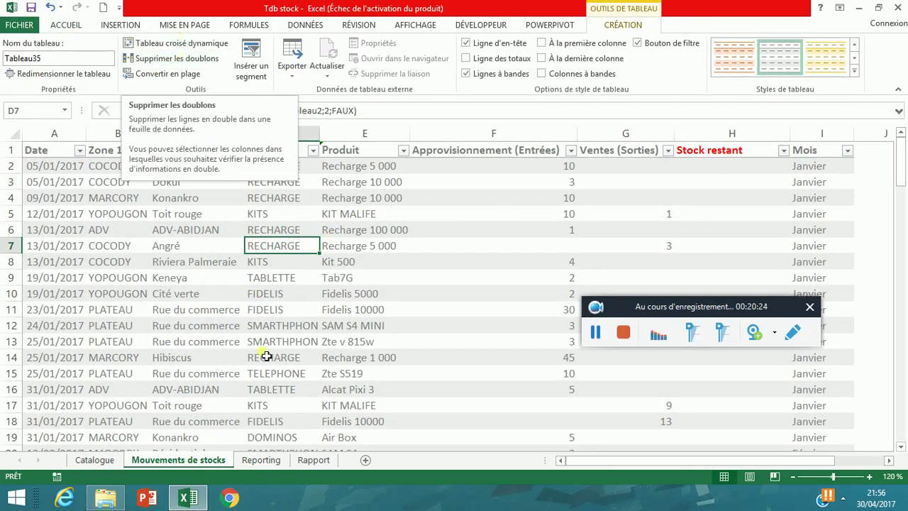
Step: Examine the product, Entrées and Sorties formulas on the finished Rapport sheet and return to the product list on the Reporting sheet
left_click(317, 461)
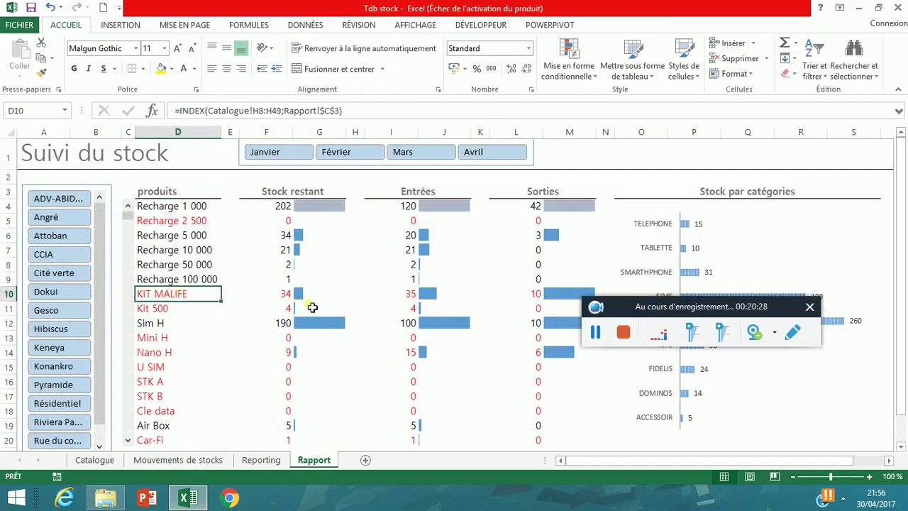
left_click(397, 321)
left_click(530, 297)
left_click(531, 351)
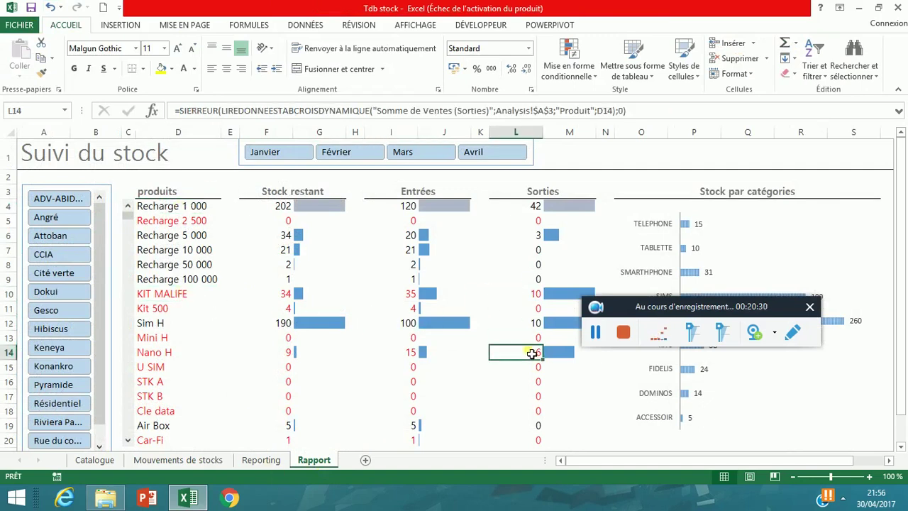
left_click(193, 237)
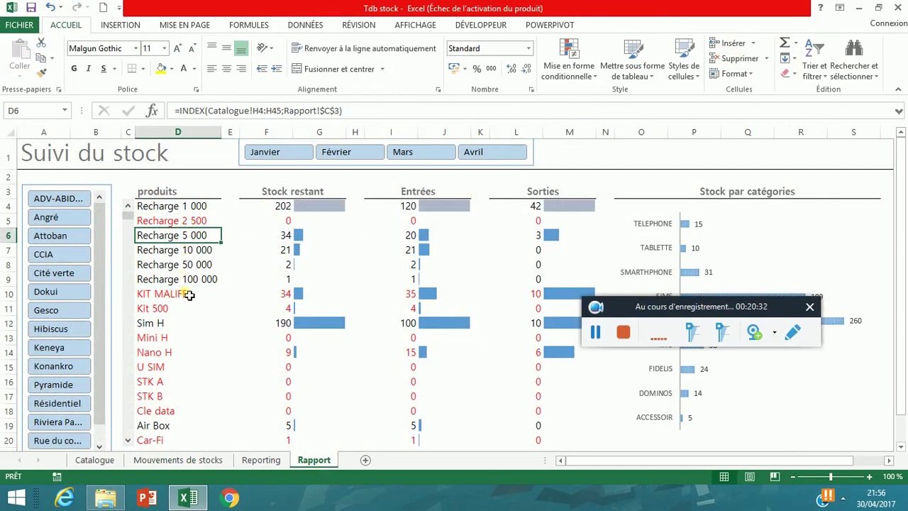
left_click(412, 246)
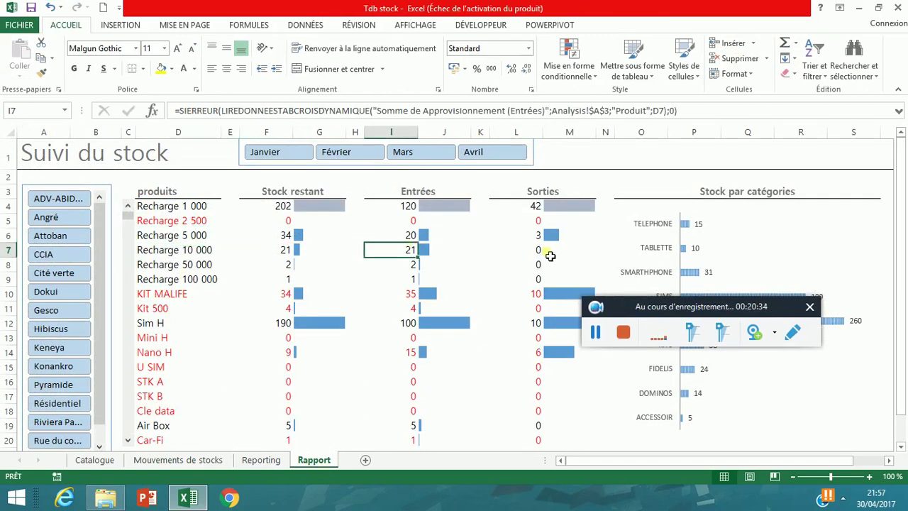
left_click(541, 265)
left_click(248, 461)
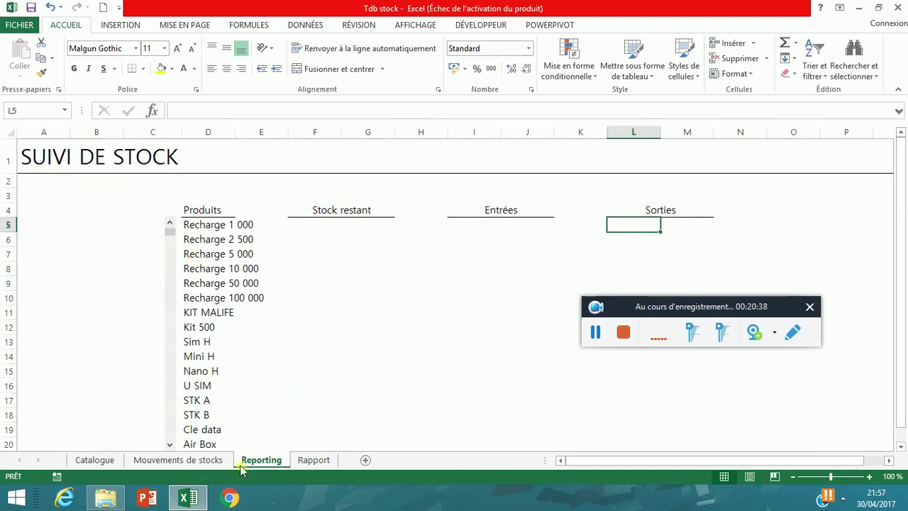
left_click(231, 269)
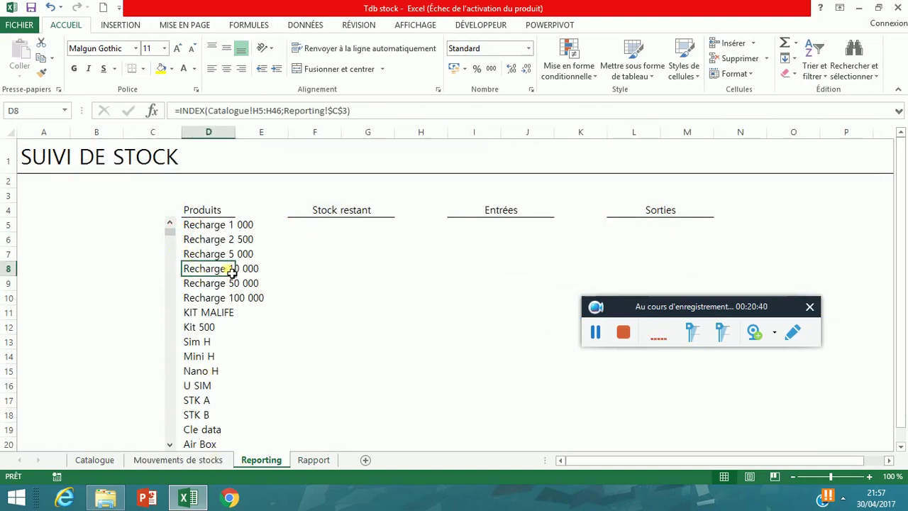
Step: Create a pivot table on a new worksheet from Tableau35 on the Mouvements de stocks sheet
left_click(181, 460)
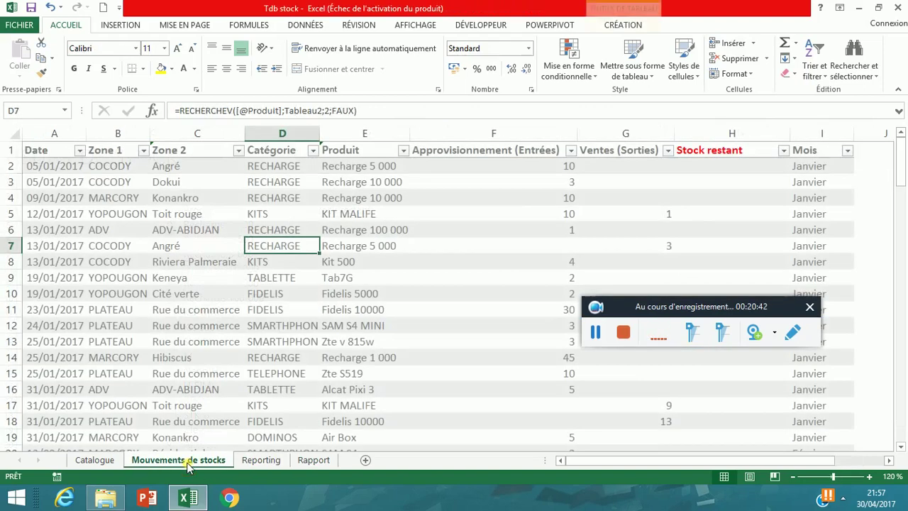
left_click(604, 26)
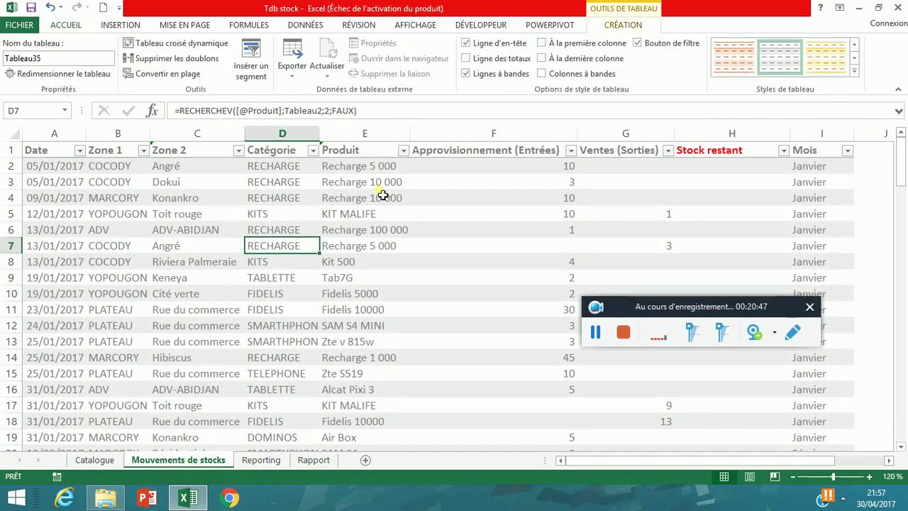
left_click(196, 44)
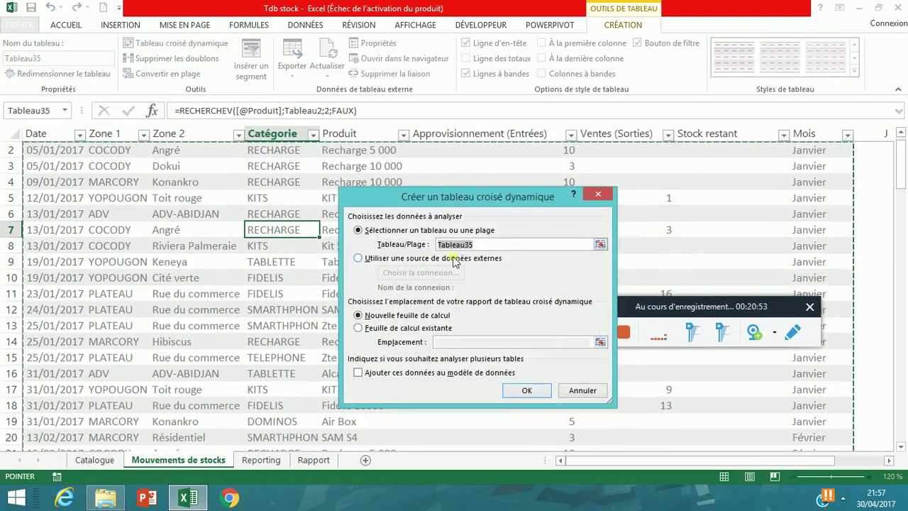
left_click(404, 327)
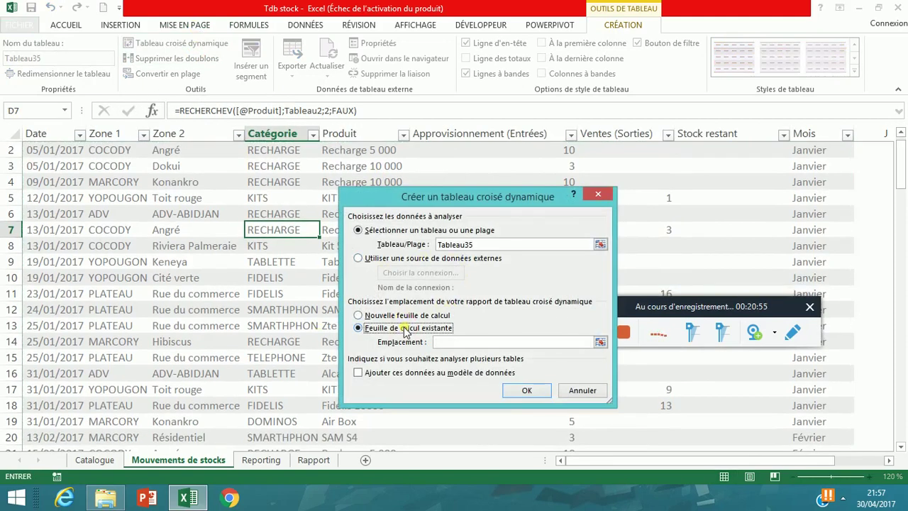
left_click(400, 317)
left_click(534, 395)
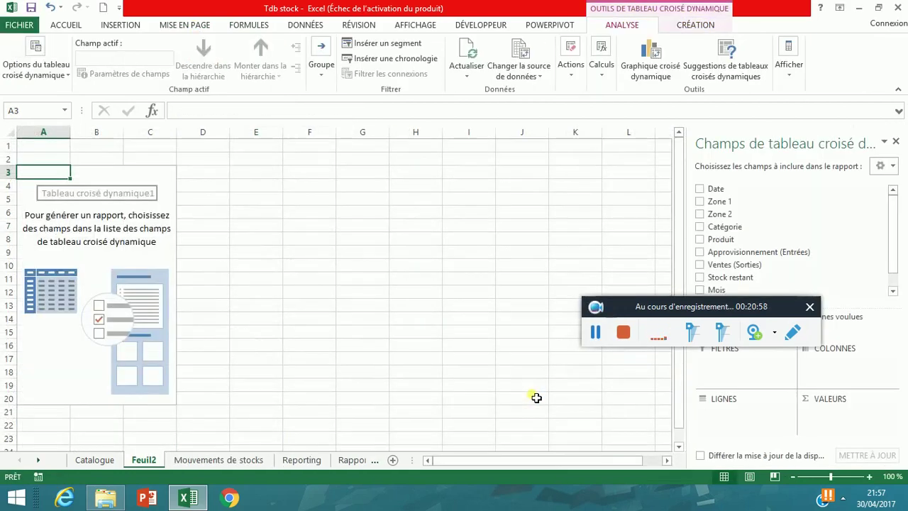
Step: Add the Produit field to the rows of the new pivot table
left_click_drag(662, 307, 389, 272)
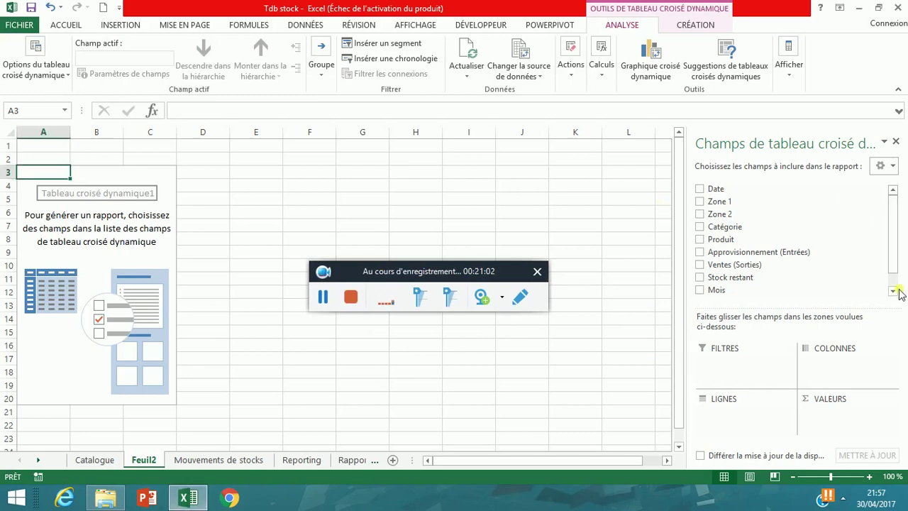
left_click_drag(892, 233, 892, 248)
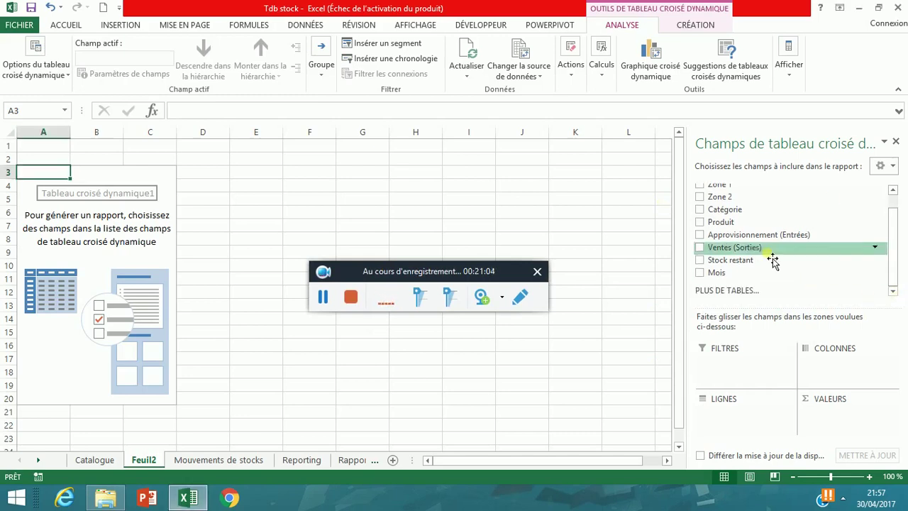
left_click(701, 223)
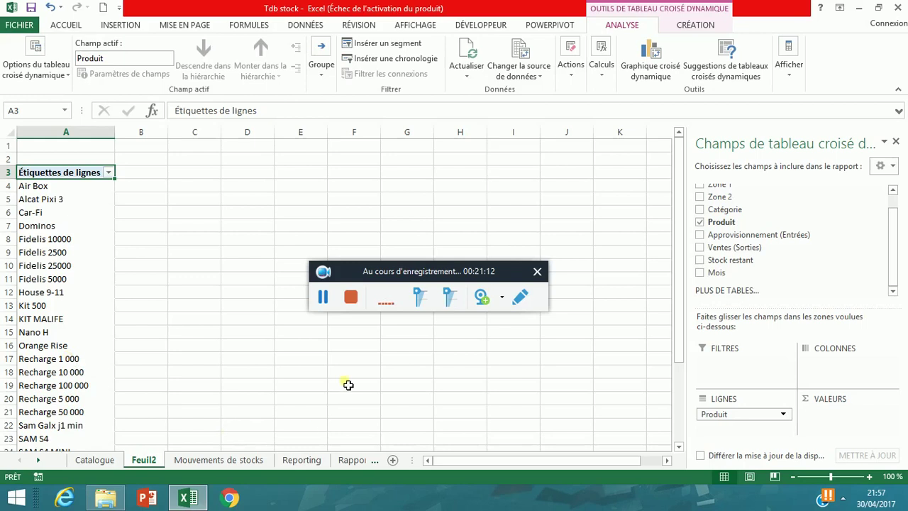
scroll(899, 259, "up", 1)
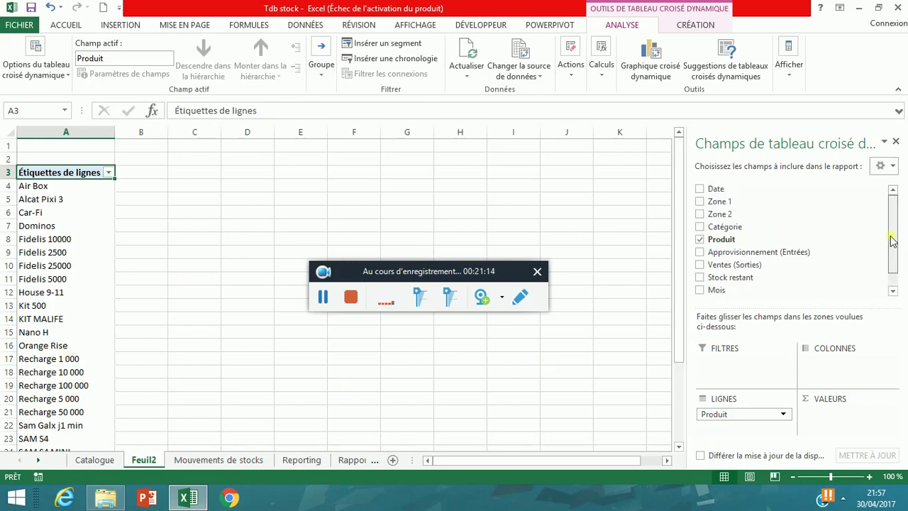
scroll(898, 288, "down", 1)
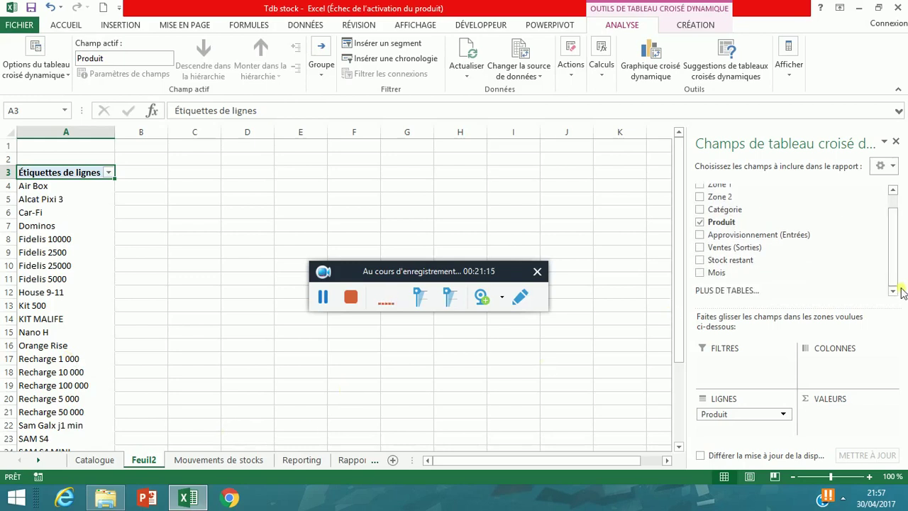
Step: Add Approvisionnement (Entrées) to the pivot table's values and remove it from the rows
left_click(700, 236)
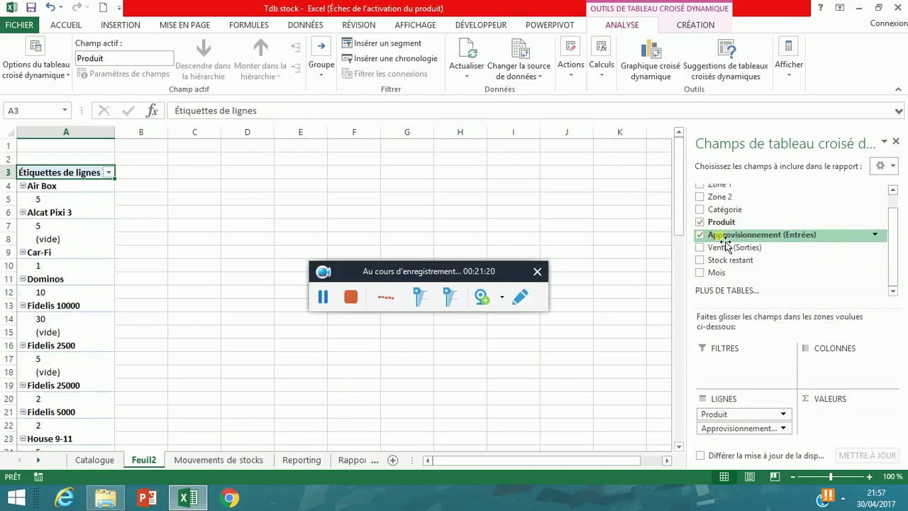
left_click_drag(726, 245, 896, 422)
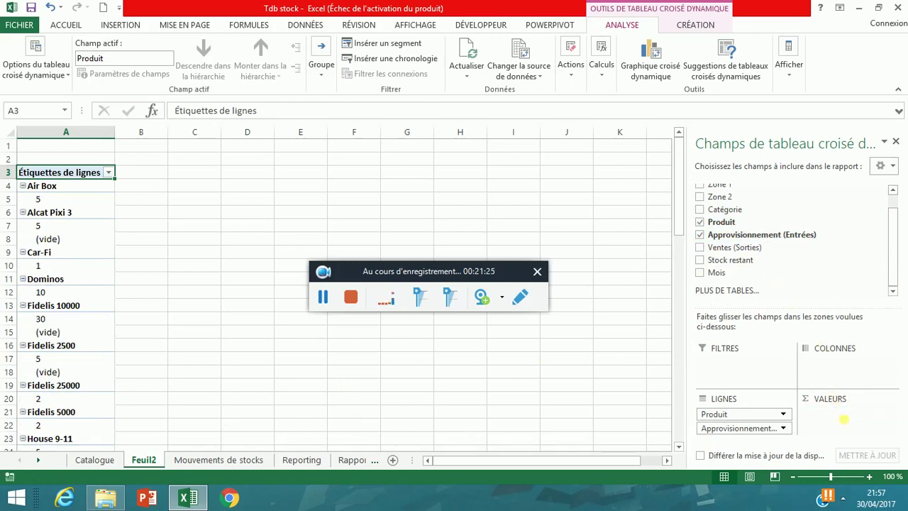
left_click(783, 429)
left_click(782, 429)
left_click(783, 429)
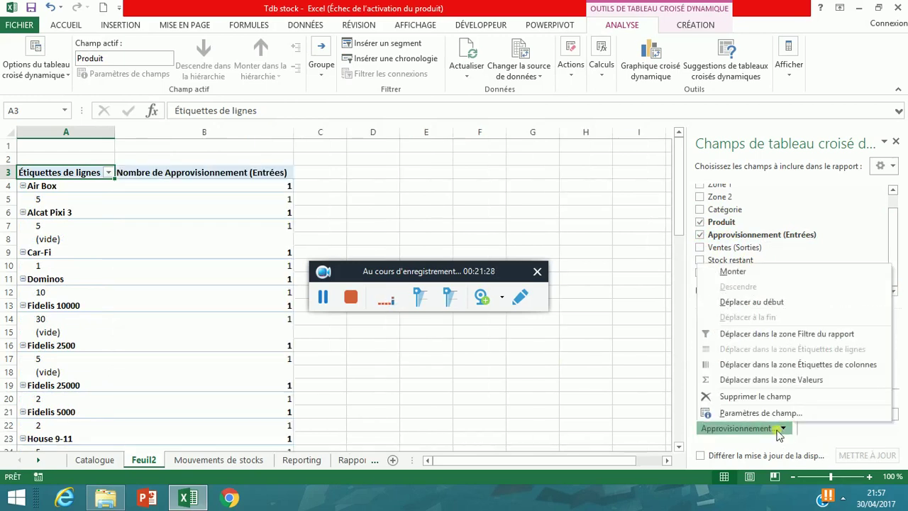
left_click(766, 397)
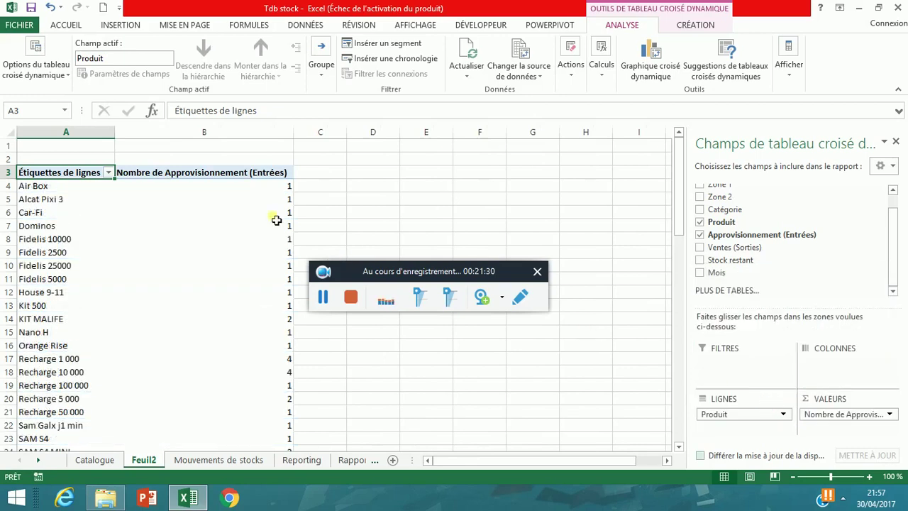
Step: Examine the Approvisionnement (Entrées) counts of several products in the pivot table
left_click(254, 201)
left_click(258, 292)
left_click(257, 372)
left_click(262, 412)
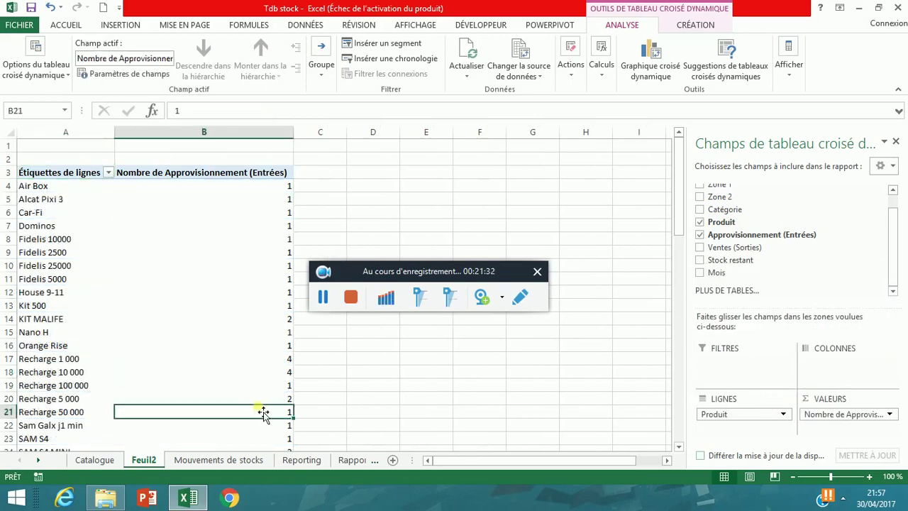
left_click(219, 213)
left_click(214, 320)
left_click(244, 413)
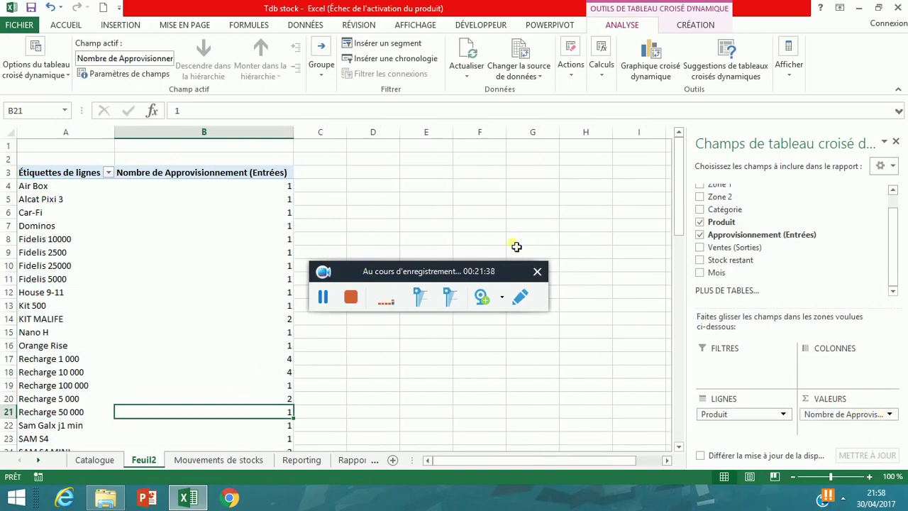
left_click(250, 188)
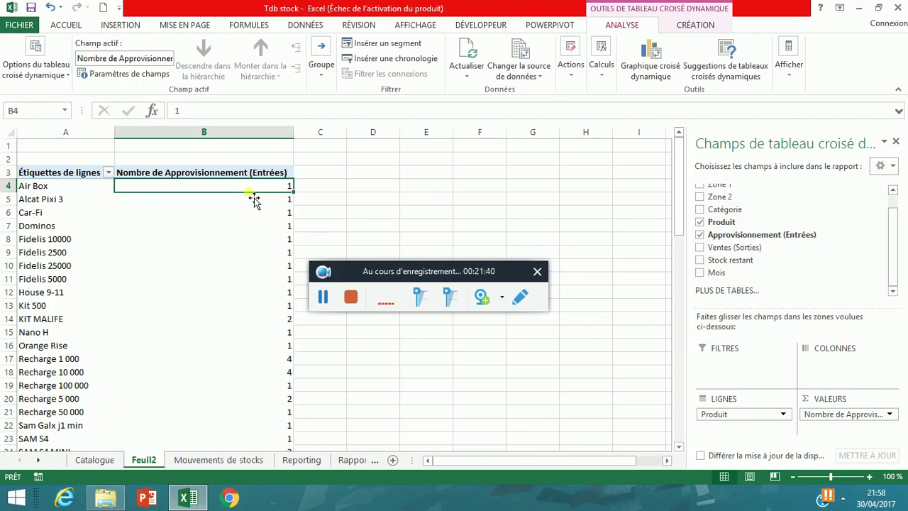
left_click(248, 204)
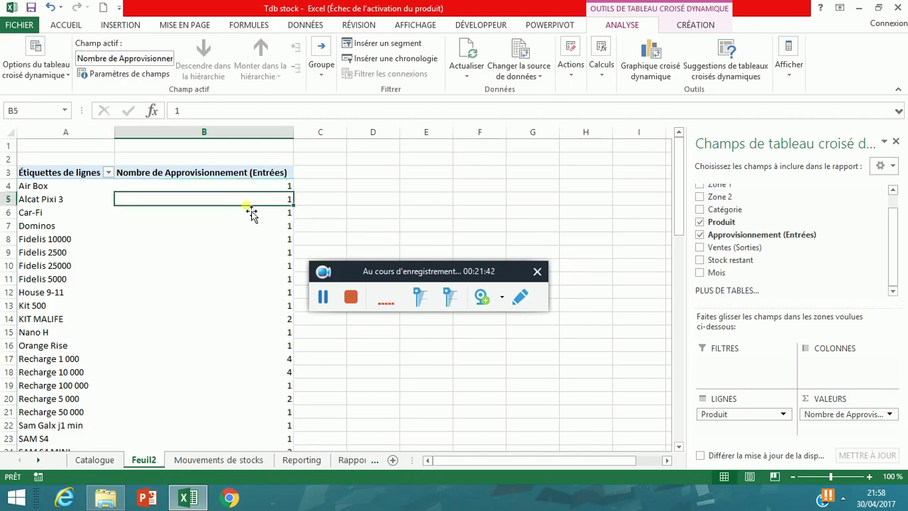
left_click(246, 253)
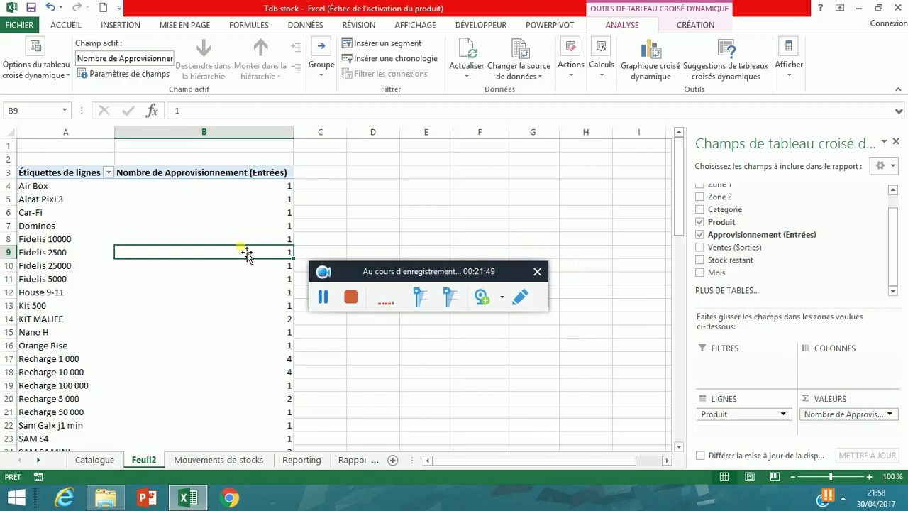
Step: Summarise the Approvisionnement (Entrées) value field by Somme instead of Nombre
left_click(857, 416)
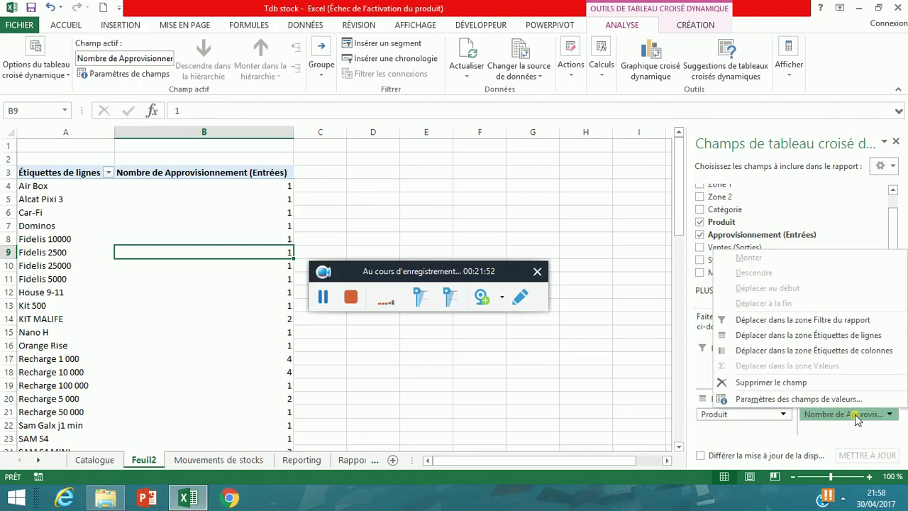
left_click(837, 400)
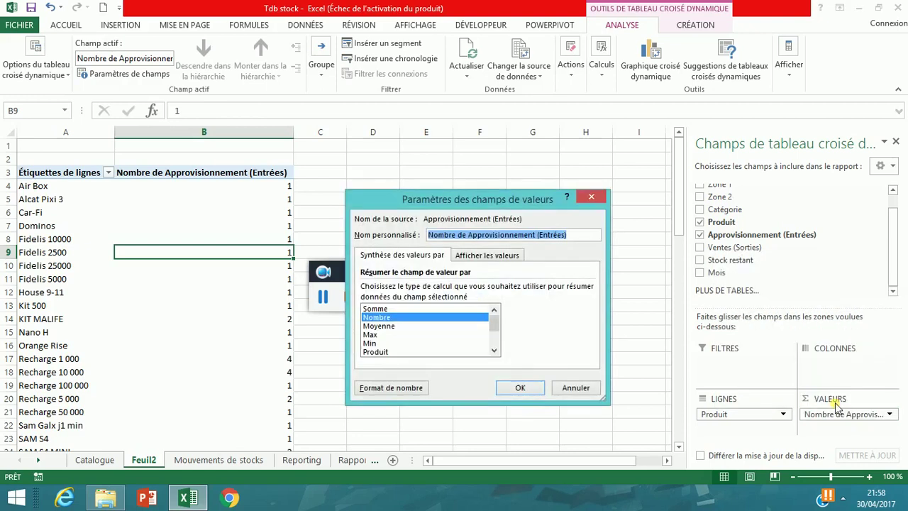
left_click(448, 309)
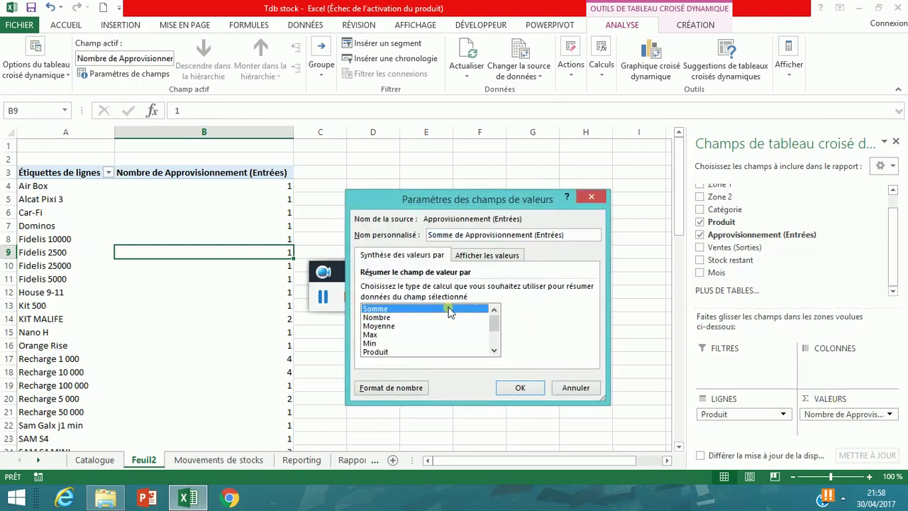
left_click(529, 391)
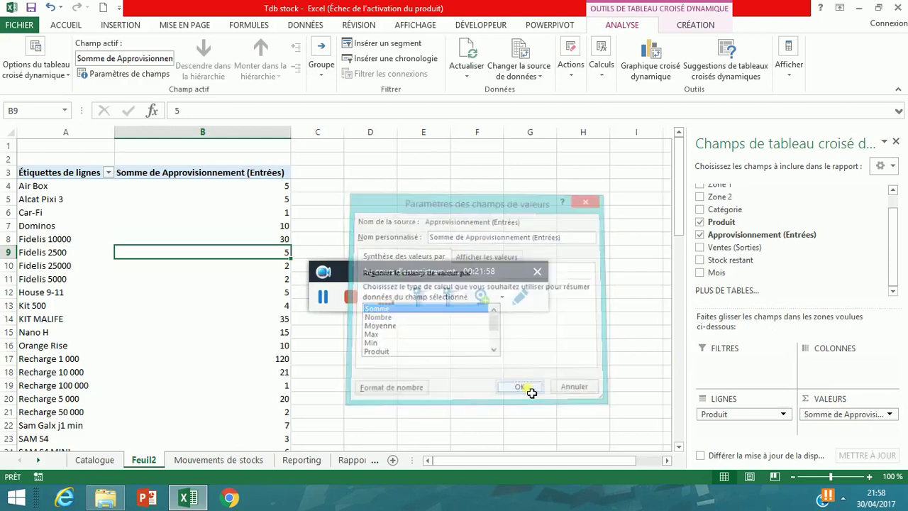
Step: Examine the summed Approvisionnement (Entrées) values product by product down the pivot table
left_click(281, 200)
key("Down")
key("Down")
key("Down")
key("Down")
key("Down")
key("Down")
key("Down")
key("Down")
key("Down")
key("Down")
key("Down")
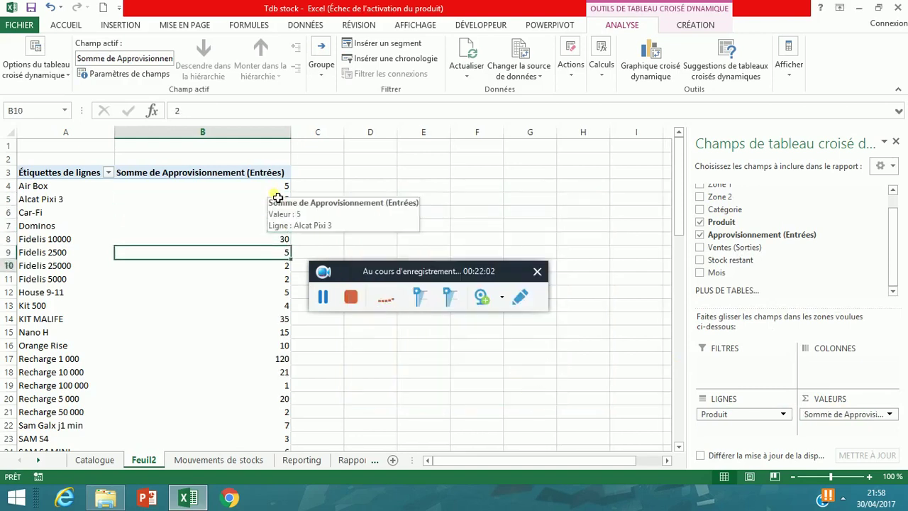
key("Down")
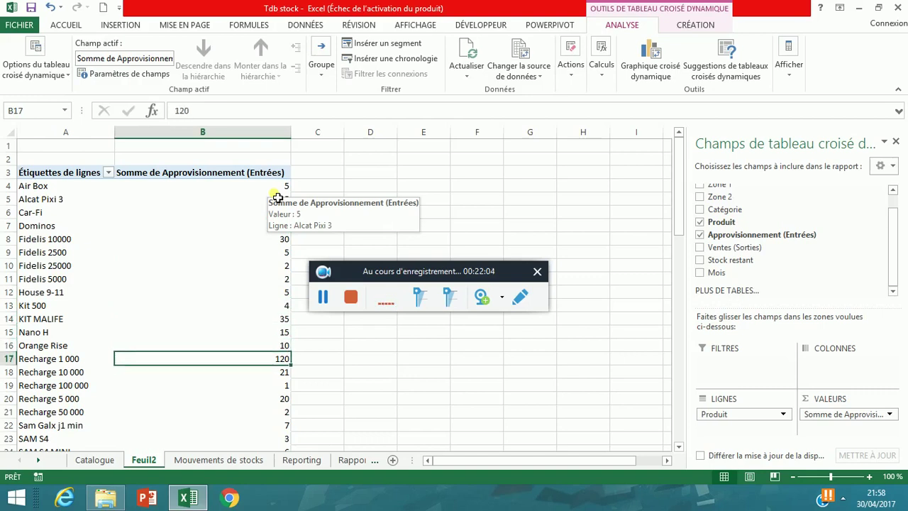
key("Up")
key("Up")
key("Up")
key("Up")
key("Up")
key("Up")
key("Up")
key("Up")
key("Up")
key("Up")
key("Up")
key("Up")
key("Up")
key("Down")
key("Down")
key("Down")
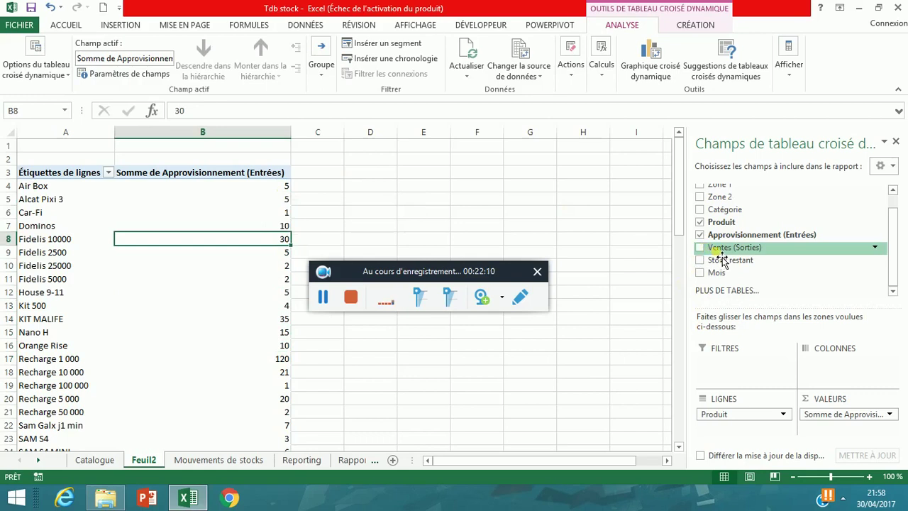
Step: Add Ventes (Sorties) to the pivot table's values and summarise it by Somme
left_click_drag(723, 257, 868, 432)
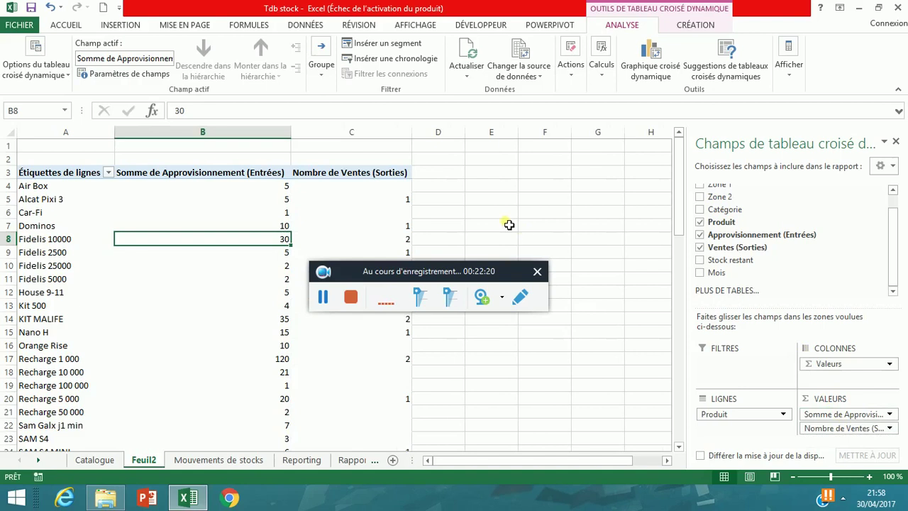
left_click(359, 188)
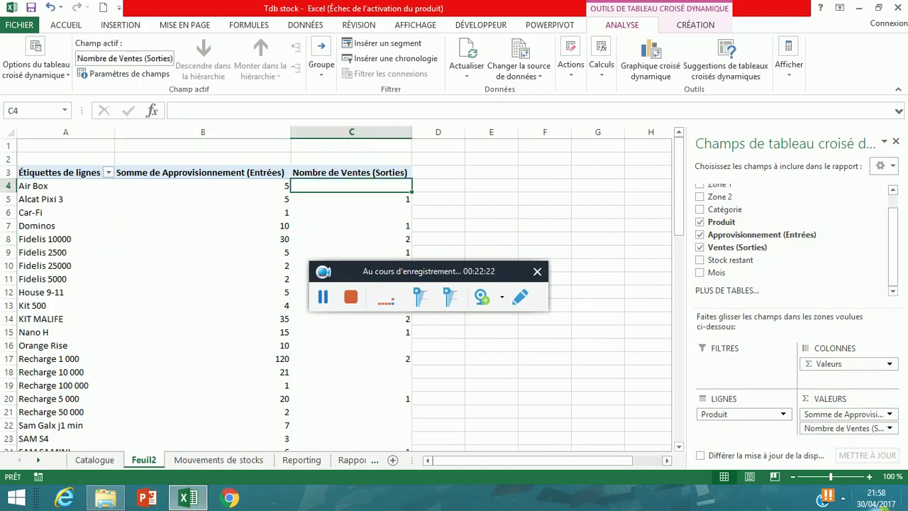
left_click(836, 430)
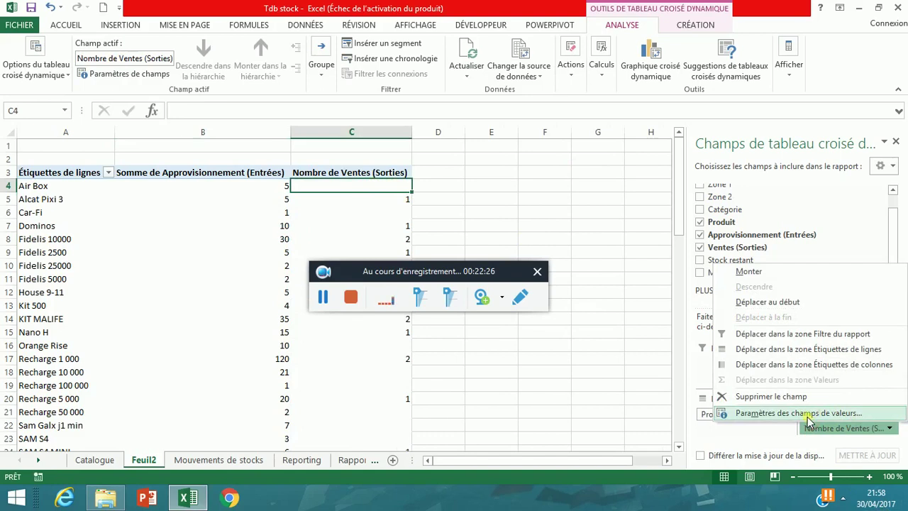
left_click(809, 414)
left_click(435, 309)
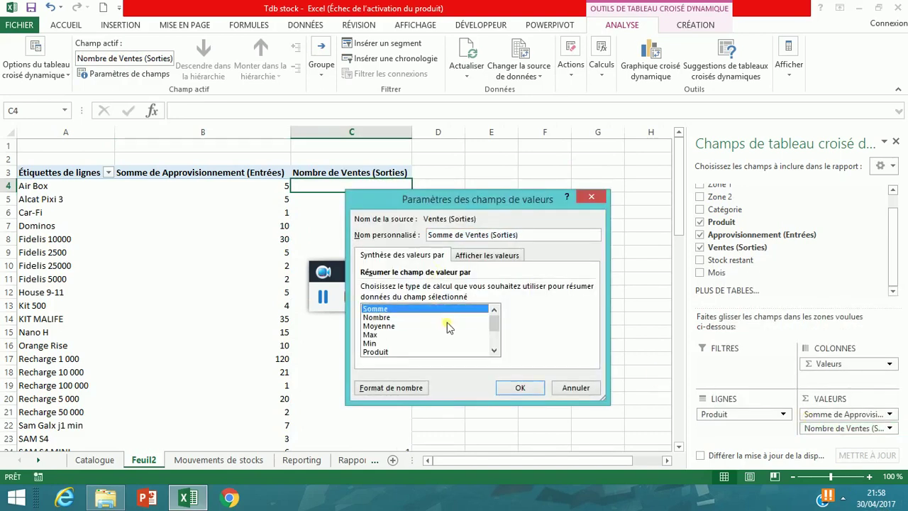
left_click(521, 389)
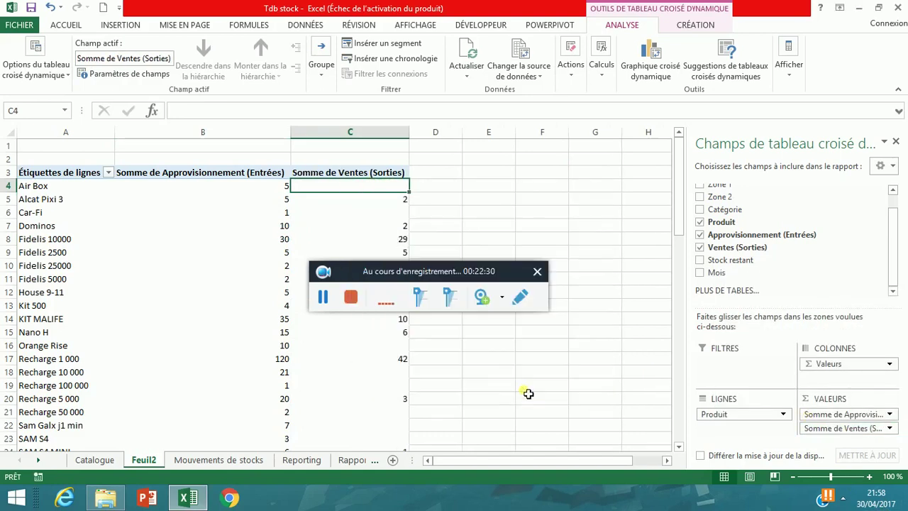
left_click_drag(451, 271, 604, 205)
left_click(374, 245)
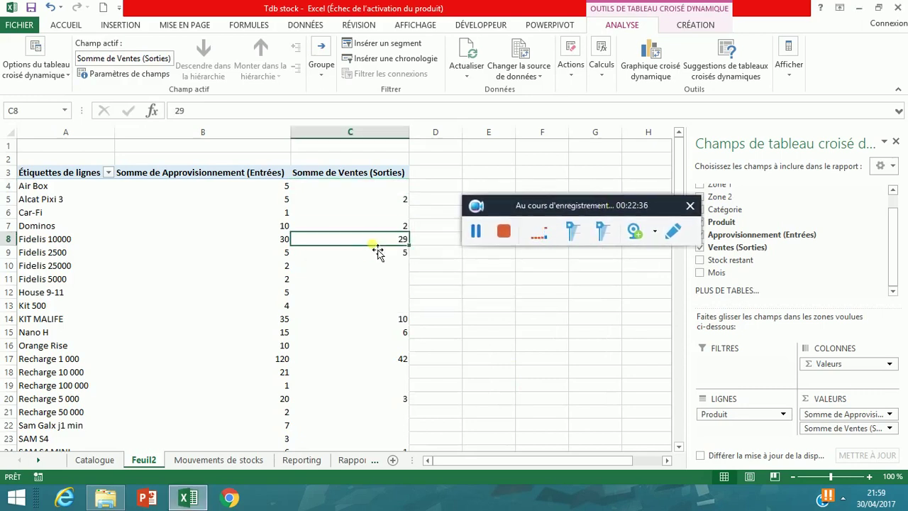
left_click(376, 256)
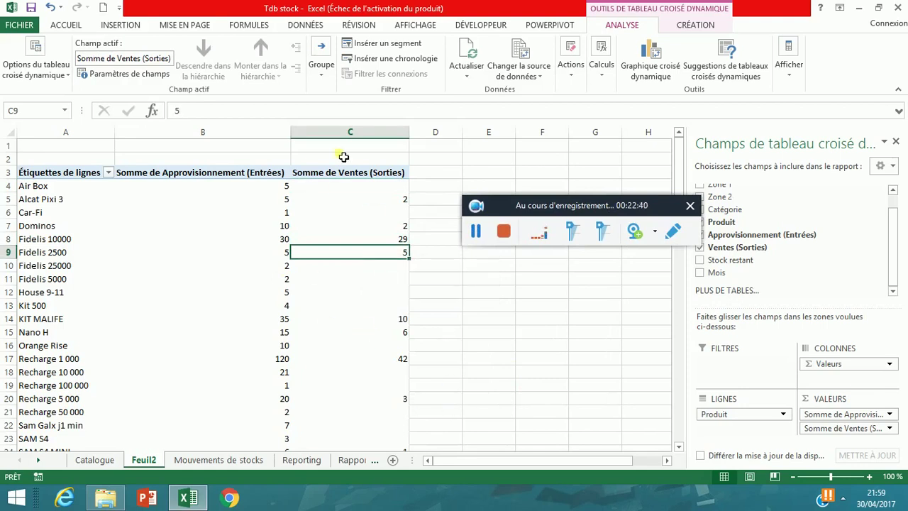
Step: In the first Entrées cell (I5) on the Reporting sheet, enter a formula referencing the Air Box entries in cell B4 of the Feuil2 pivot table
left_click(303, 460)
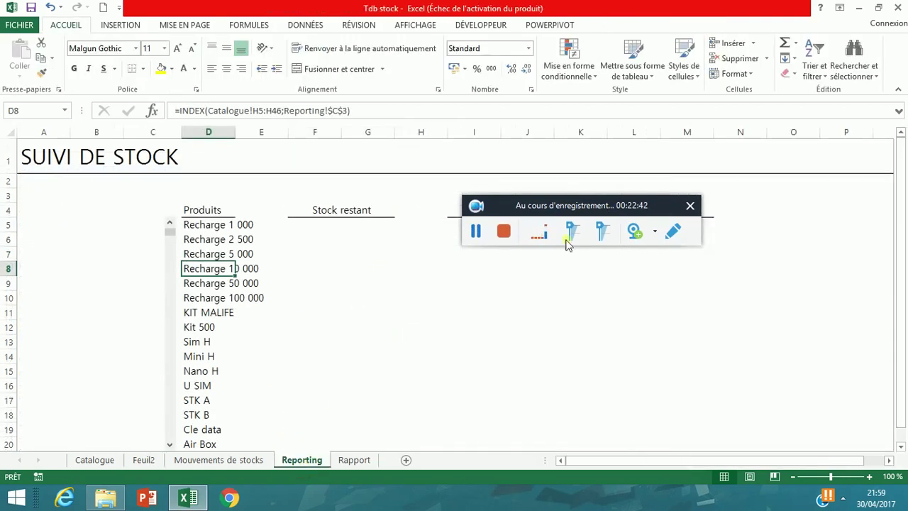
left_click_drag(557, 208, 490, 122)
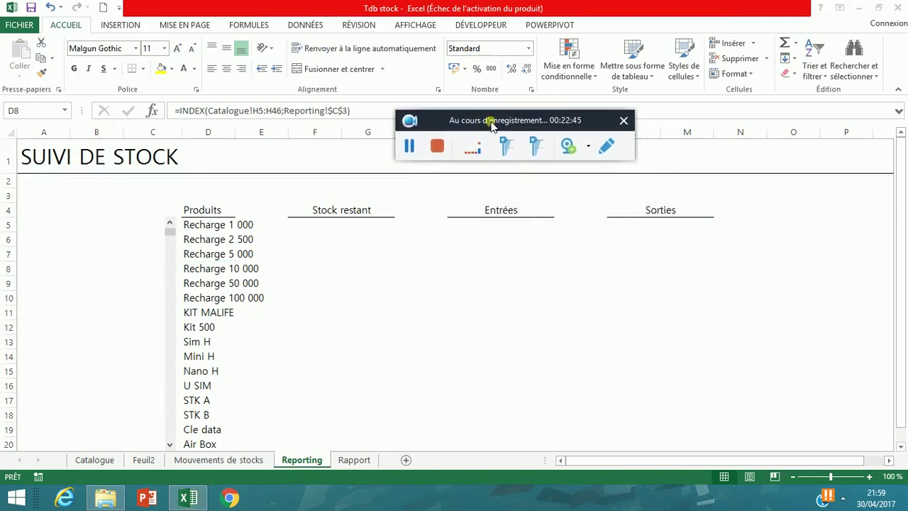
left_click(500, 226)
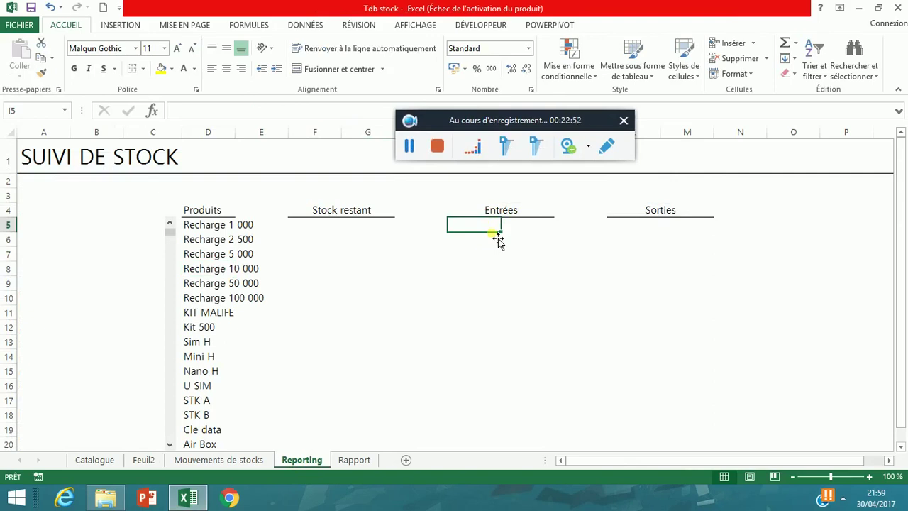
type("=")
left_click(264, 462)
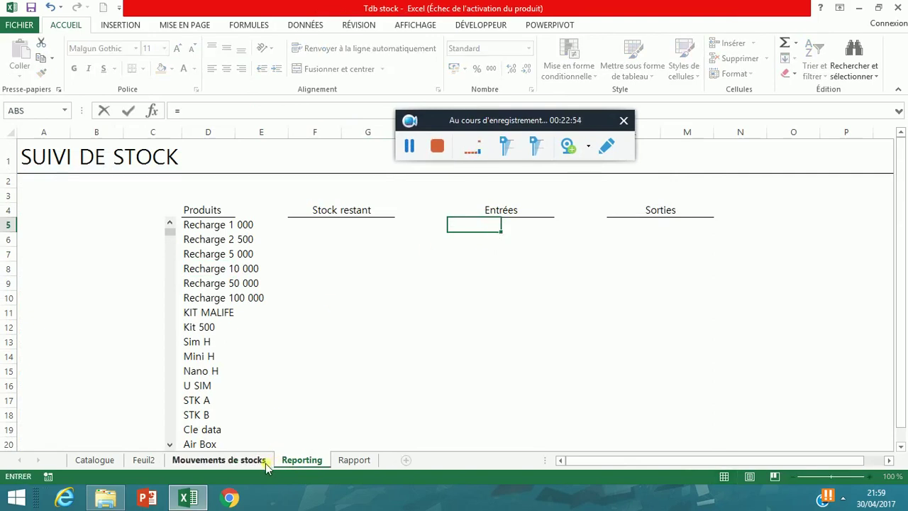
left_click(341, 460)
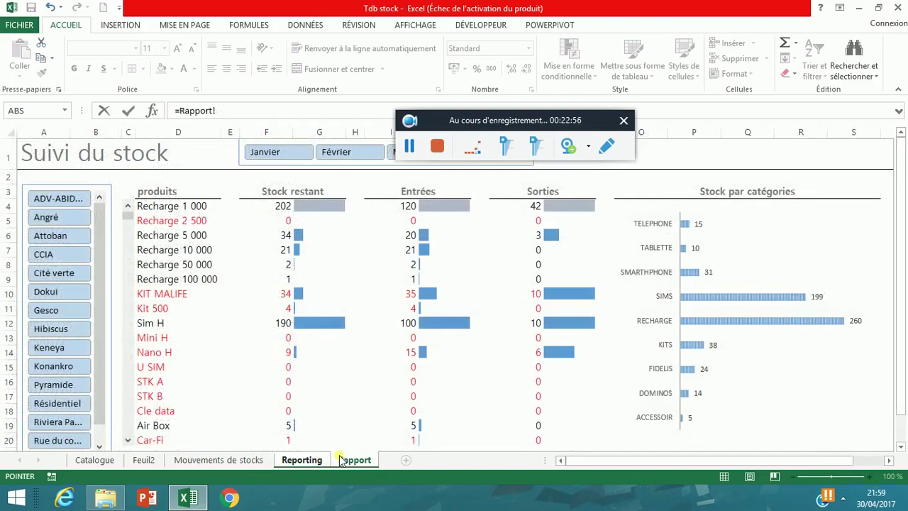
left_click(138, 462)
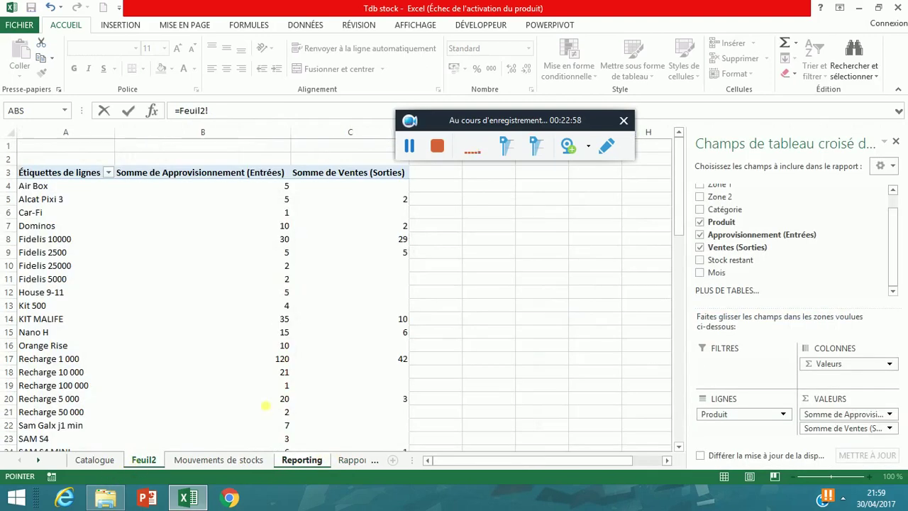
left_click(259, 189)
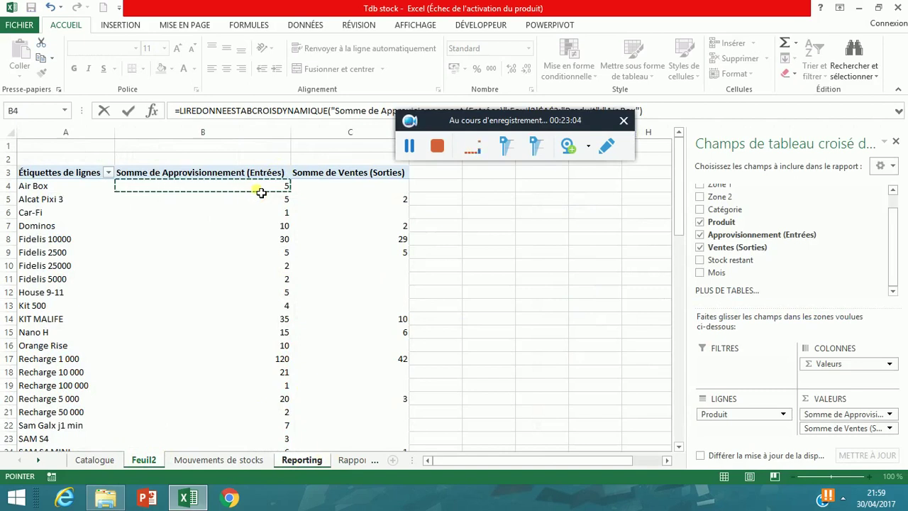
key("Return")
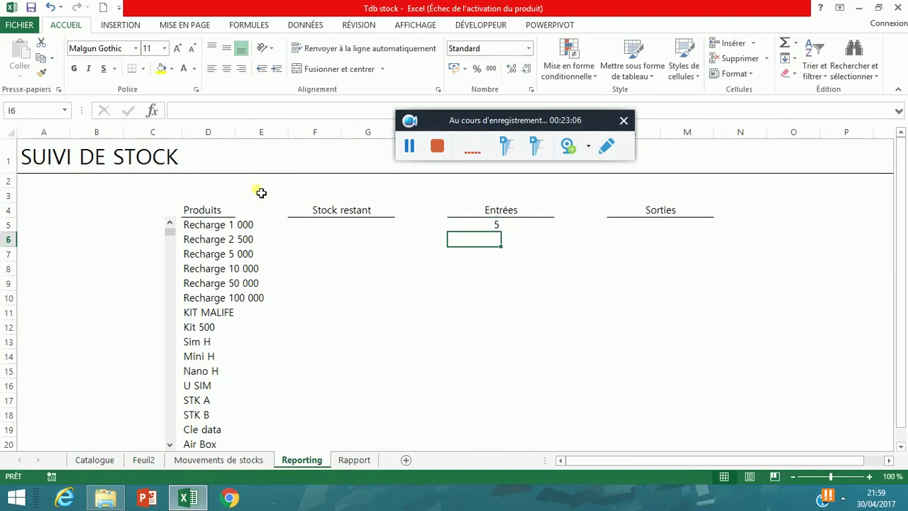
Step: In the I5 formula, replace the fixed product name "Air Box" with a reference to product cell D5
left_click(489, 226)
left_click_drag(567, 122, 637, 509)
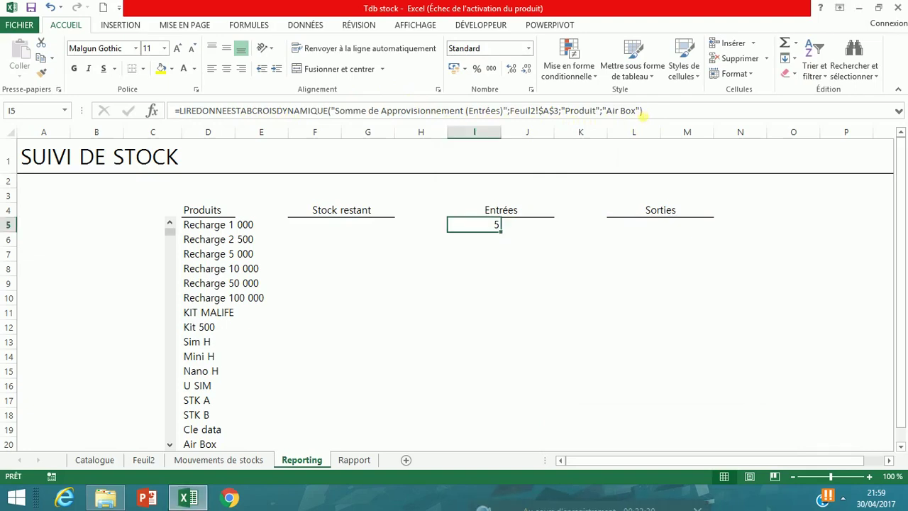
double_click(622, 111)
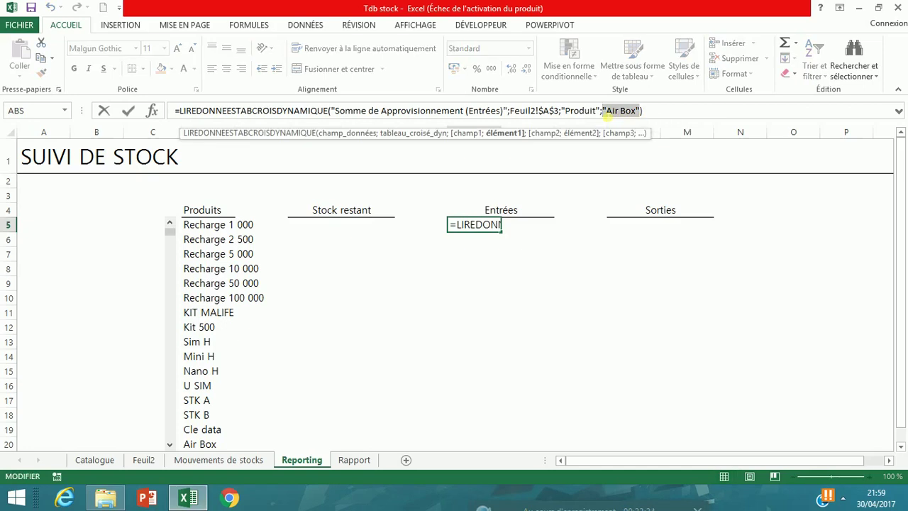
key("BackSpace")
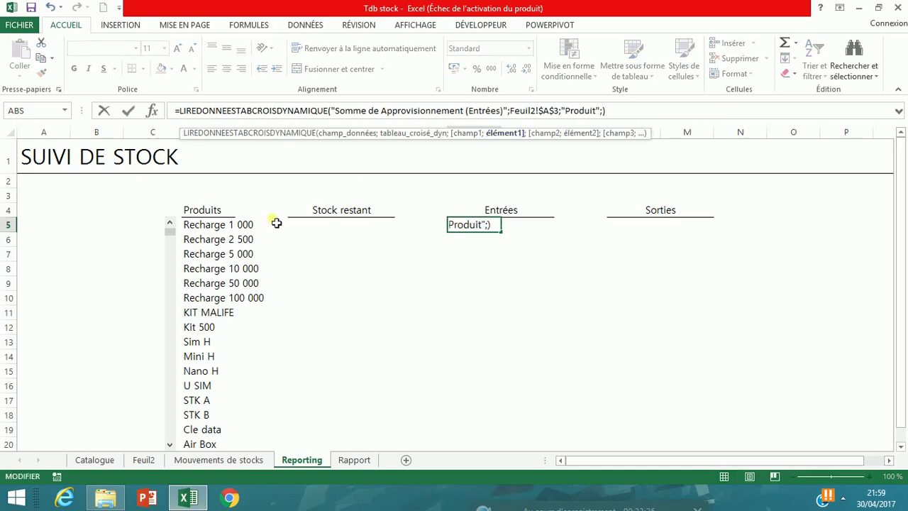
left_click(216, 229)
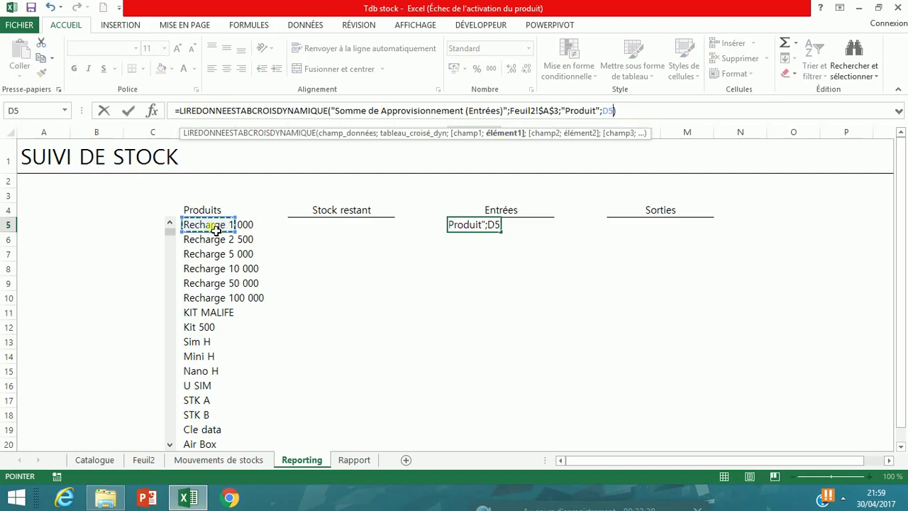
key("Return")
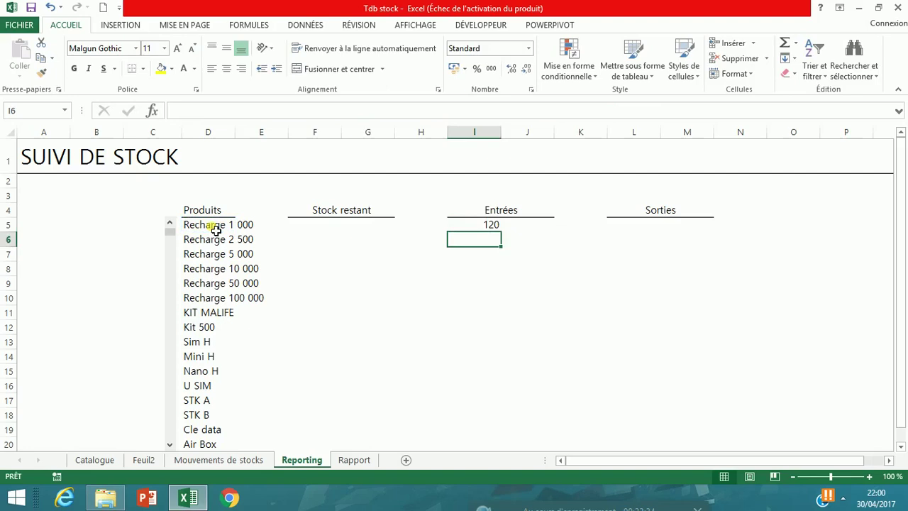
Step: Fill the I5 pivot lookup formula down the Entrées column to row 20
left_click(215, 229)
left_click(488, 226)
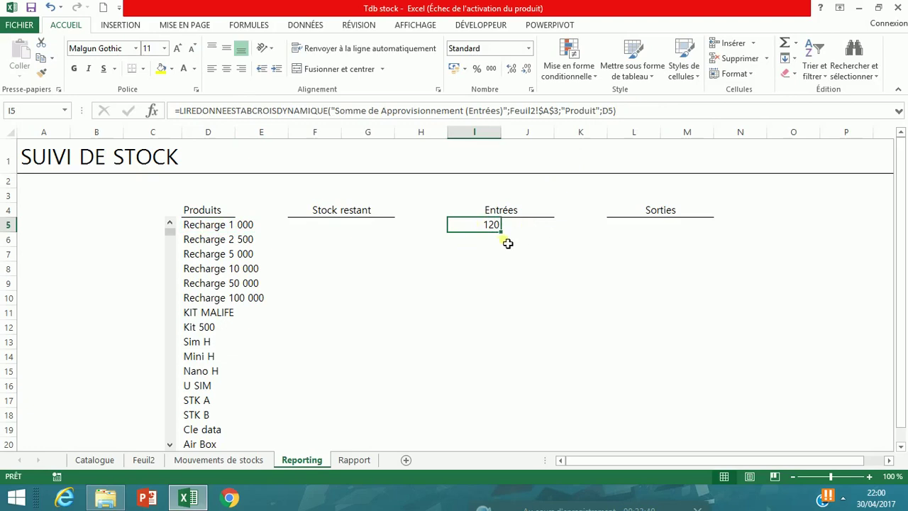
left_click_drag(499, 275, 485, 452)
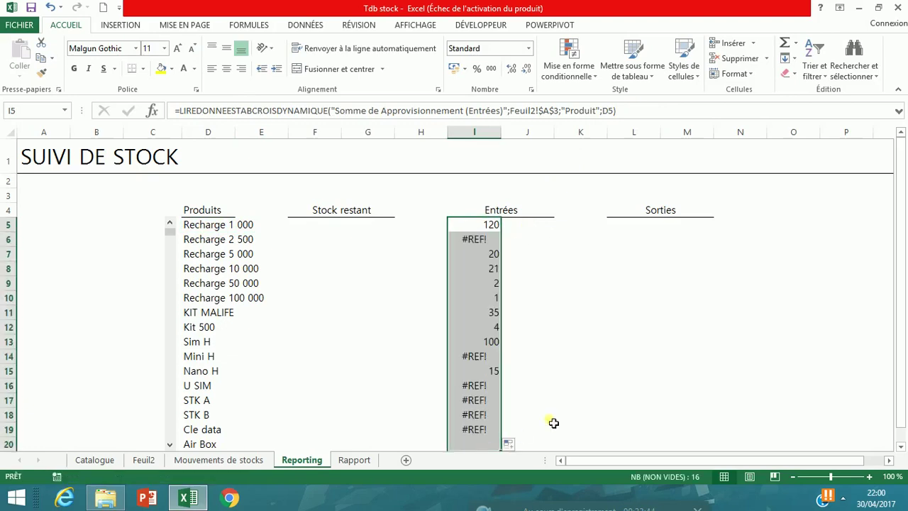
Step: Examine the filled Entrées cells, comparing the formulas that return quantities with those that return errors
left_click(485, 254)
left_click(487, 297)
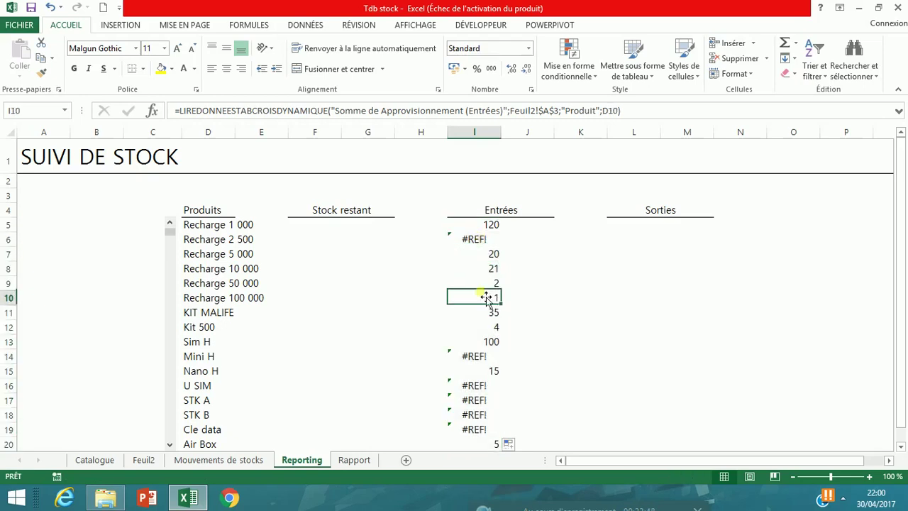
left_click(487, 347)
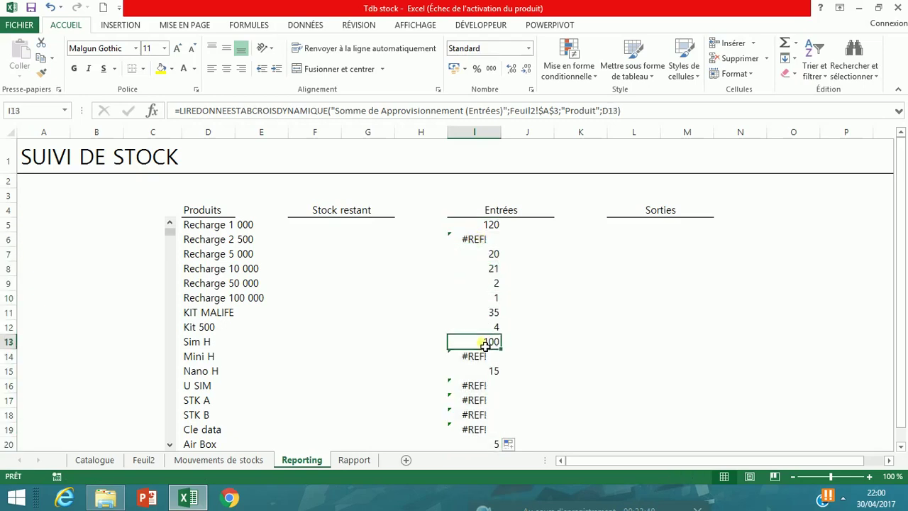
left_click(474, 238)
left_click(471, 225)
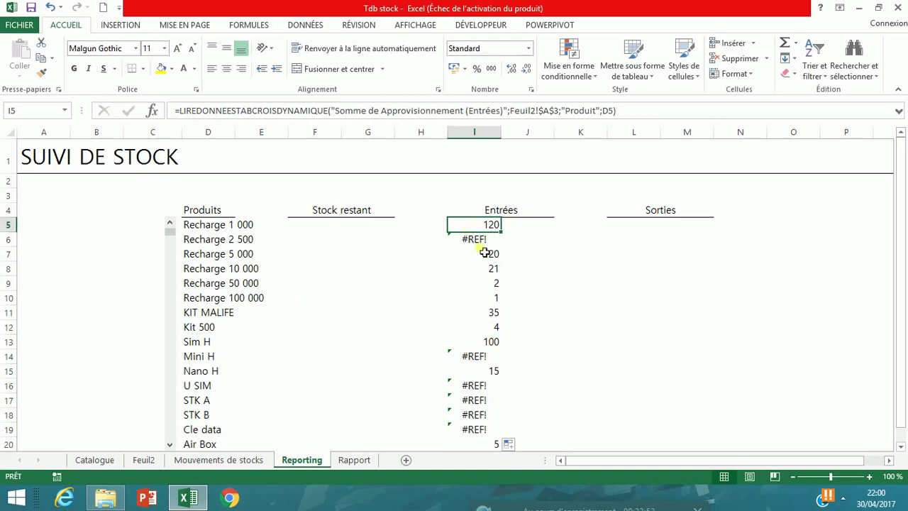
left_click(485, 253)
left_click(477, 239)
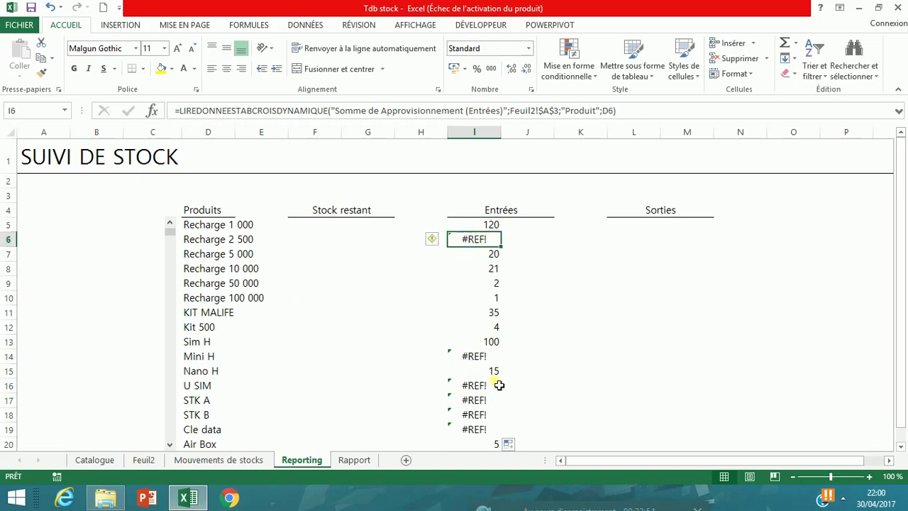
left_click(483, 357)
left_click(479, 386)
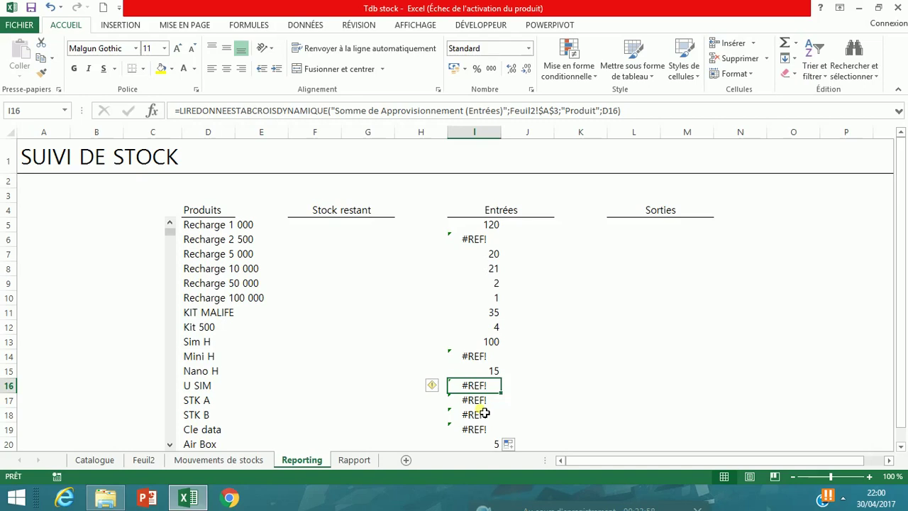
Step: Wrap the I5 pivot lookup in SIERREUR so that it returns 0 on an error
left_click(494, 225)
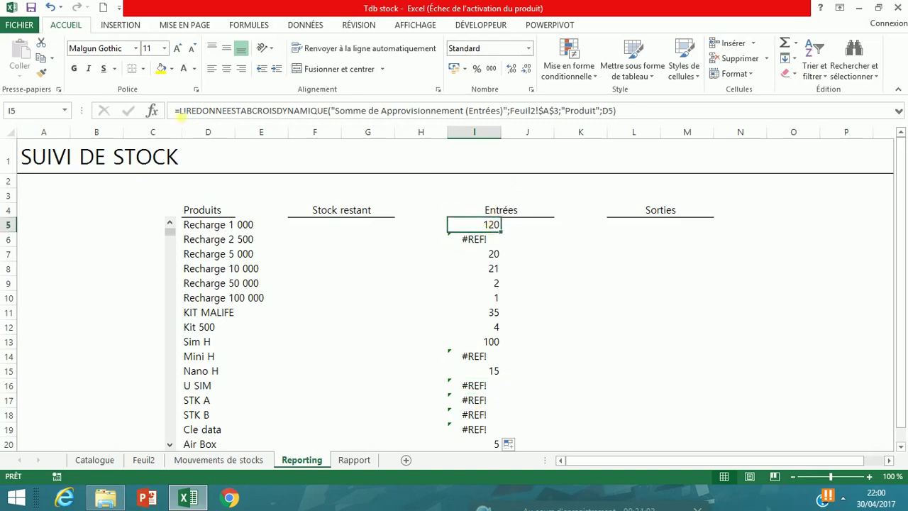
left_click(180, 111)
left_click(182, 114)
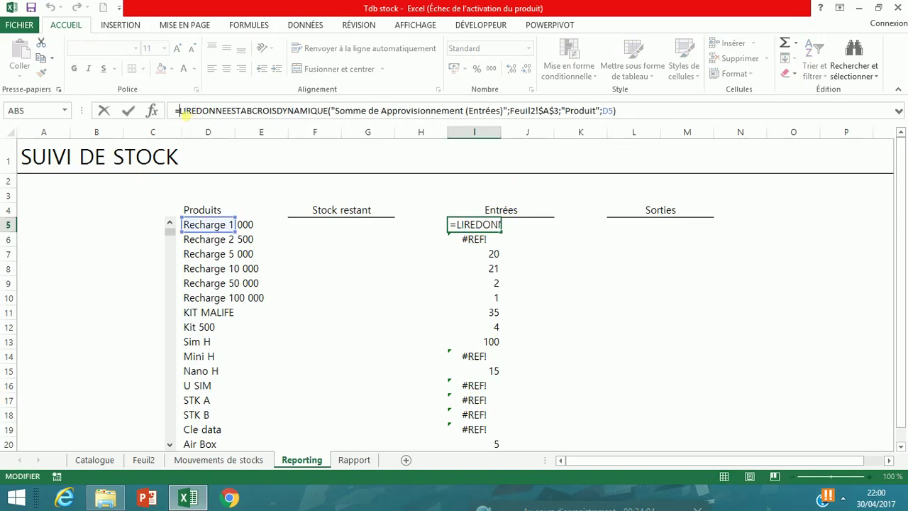
type("SI")
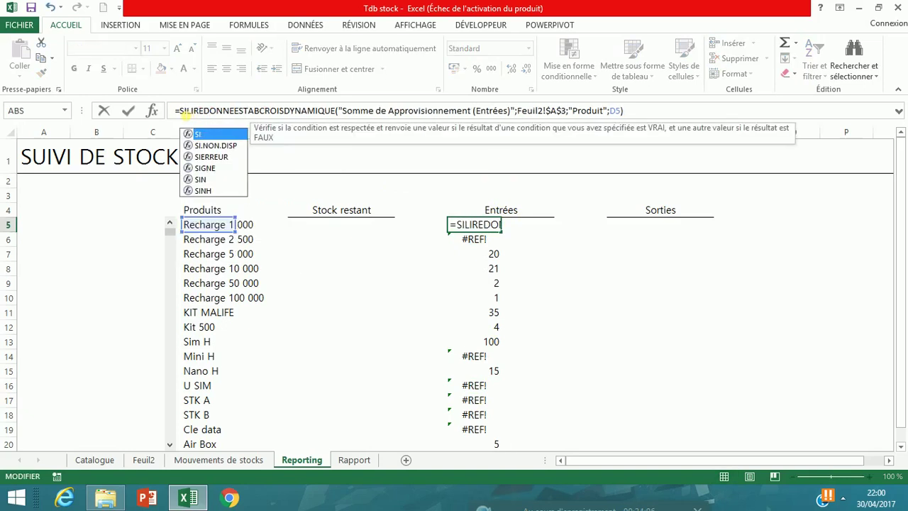
left_click(202, 157)
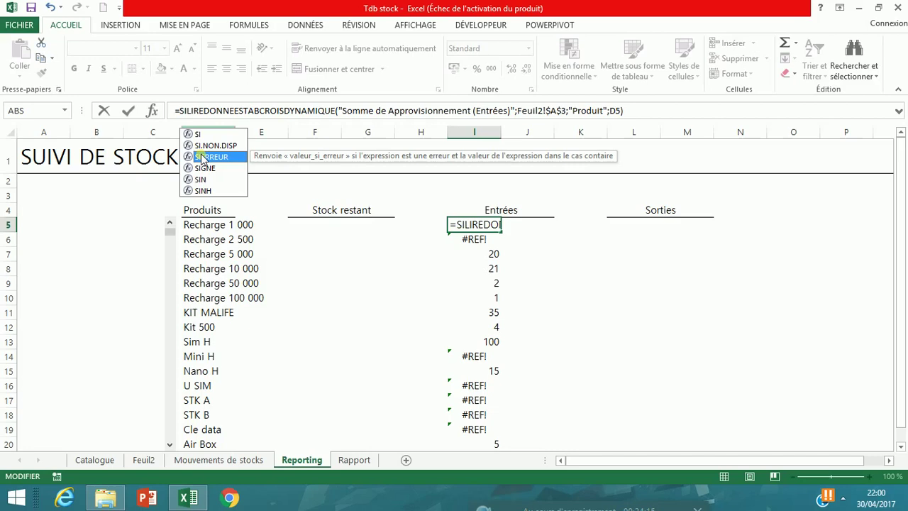
double_click(202, 156)
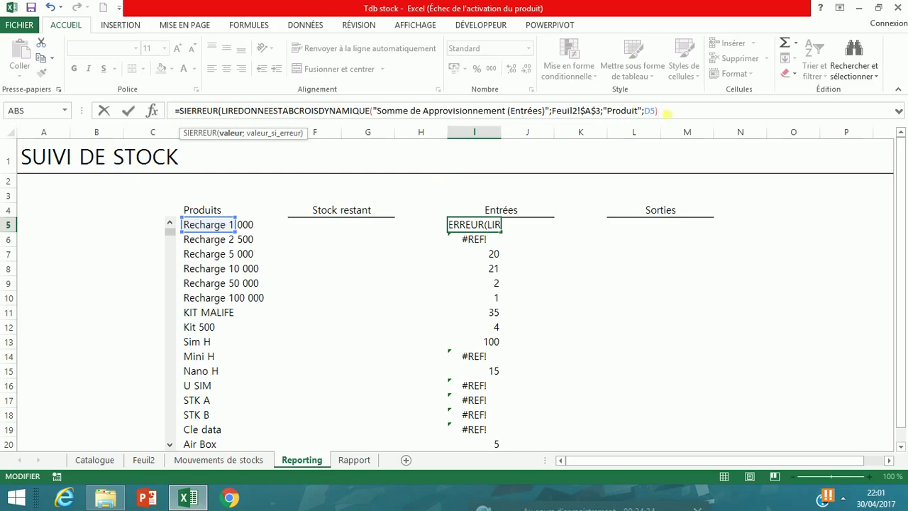
type(";")
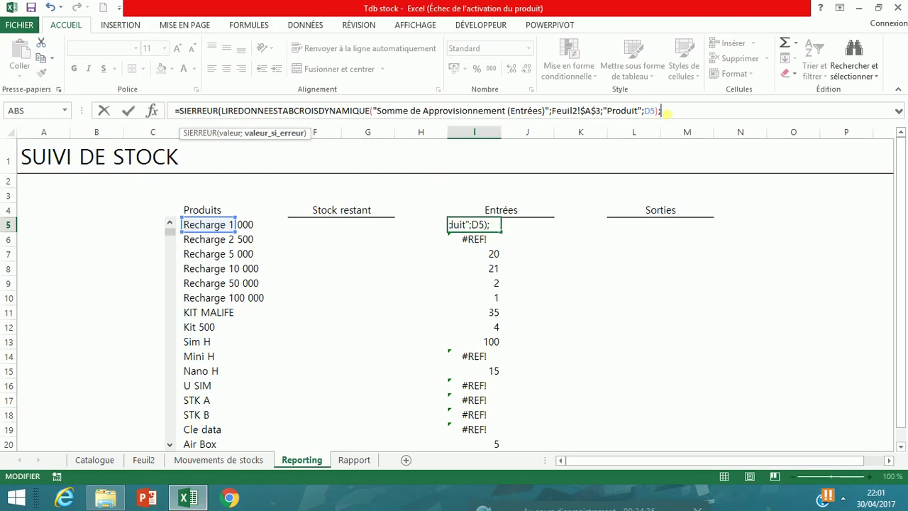
type("0)")
key("Return")
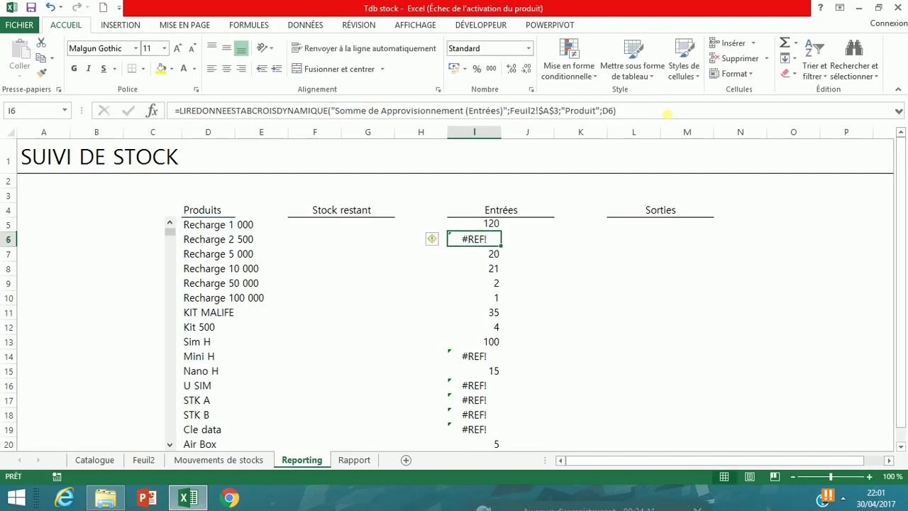
Step: Fill the SIERREUR formula from I5 down the Entrées column to row 20 and check the copied cells
left_click(496, 224)
left_click_drag(501, 231, 498, 445)
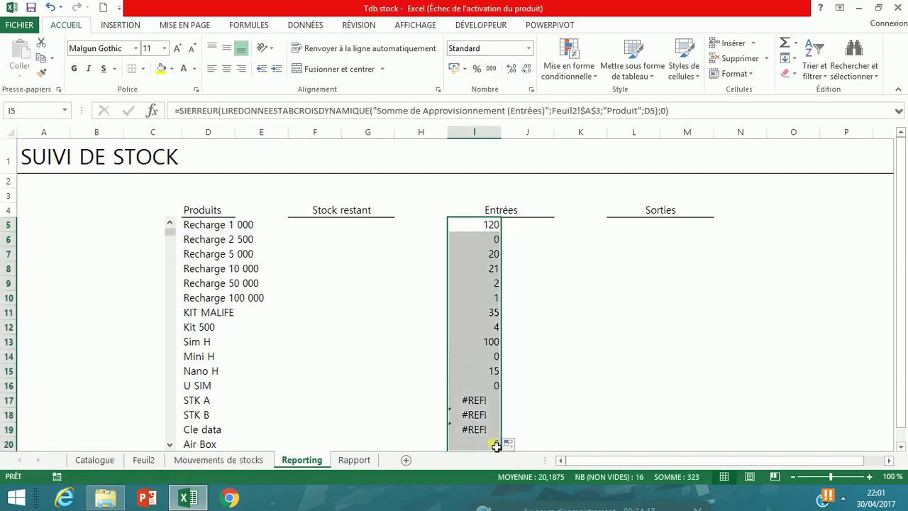
left_click(525, 431)
left_click(482, 415)
left_click(475, 399)
left_click(473, 387)
left_click(469, 357)
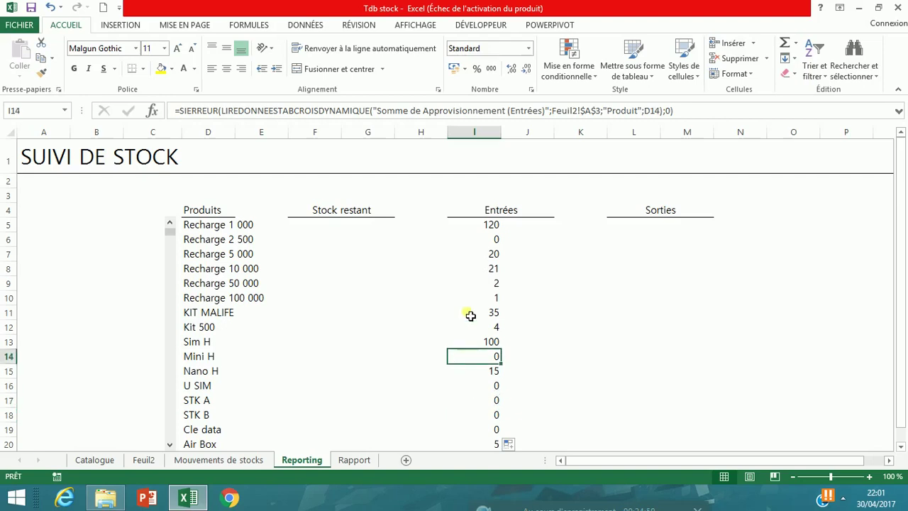
left_click(470, 302)
left_click(465, 242)
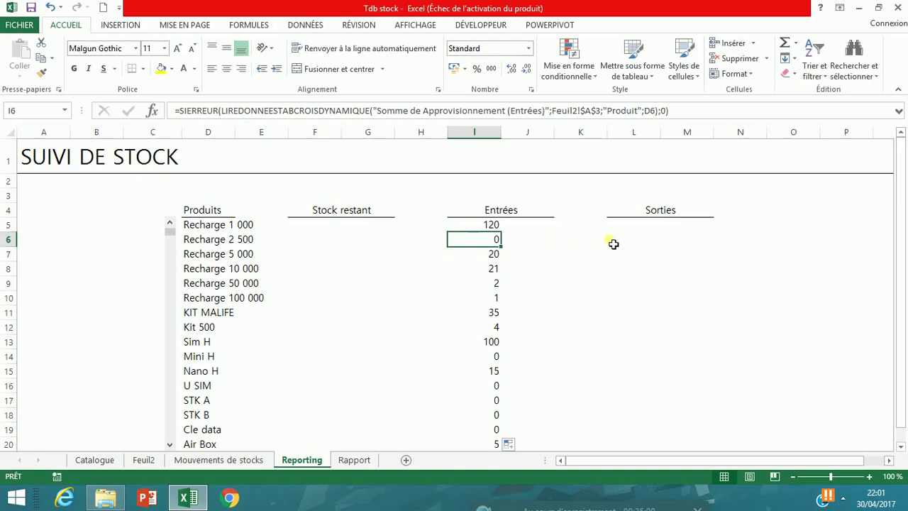
Step: In the first Sorties cell (L5), enter a formula referencing the House 9-11 sales in cell C12 of the Feuil2 pivot table
left_click(642, 230)
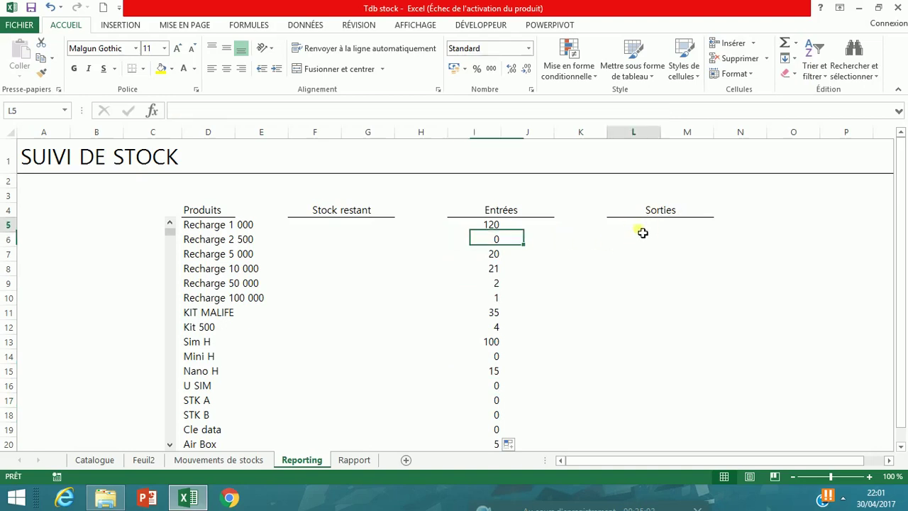
type("=")
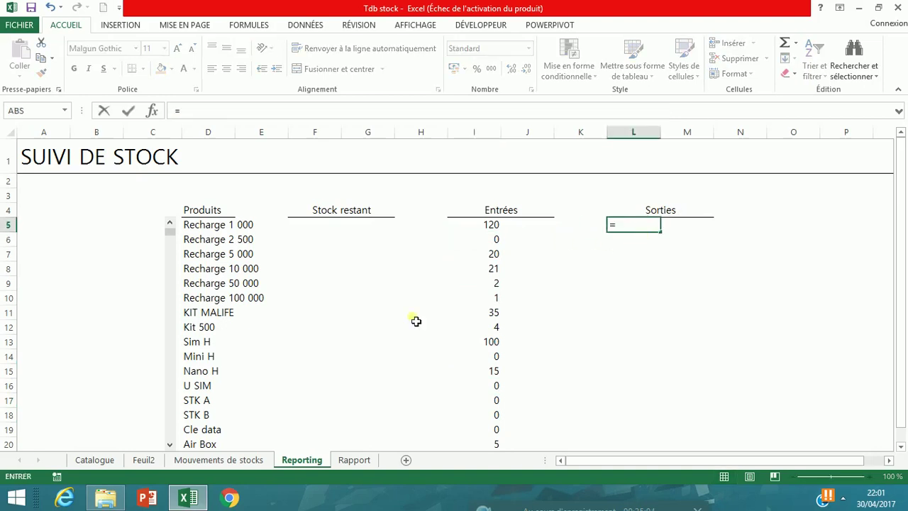
left_click(144, 459)
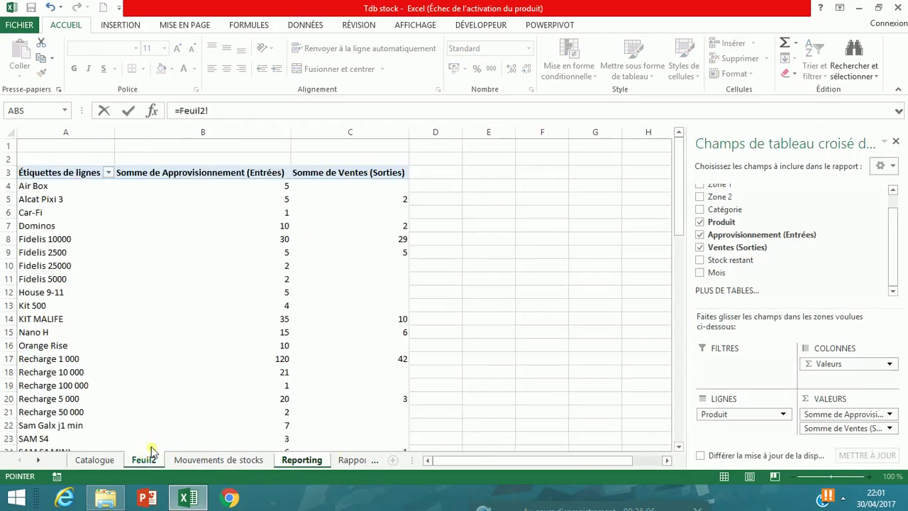
left_click(346, 294)
key("Return")
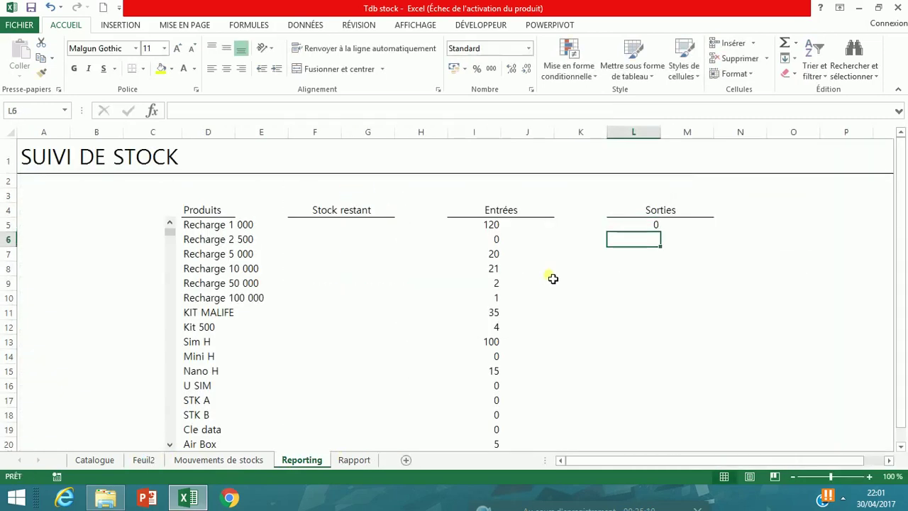
Step: In the L5 formula, replace the fixed product name "House 9-11" with a reference to product cell D5
left_click(637, 227)
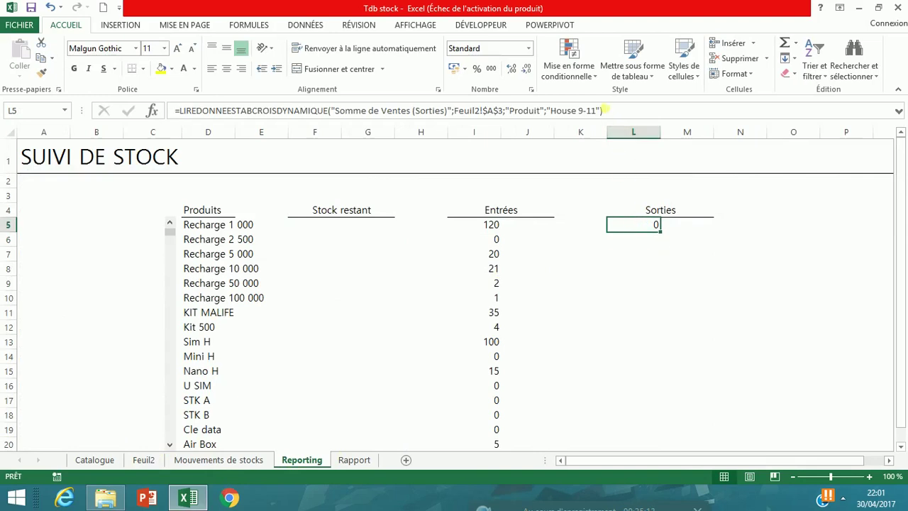
left_click_drag(602, 110, 553, 113)
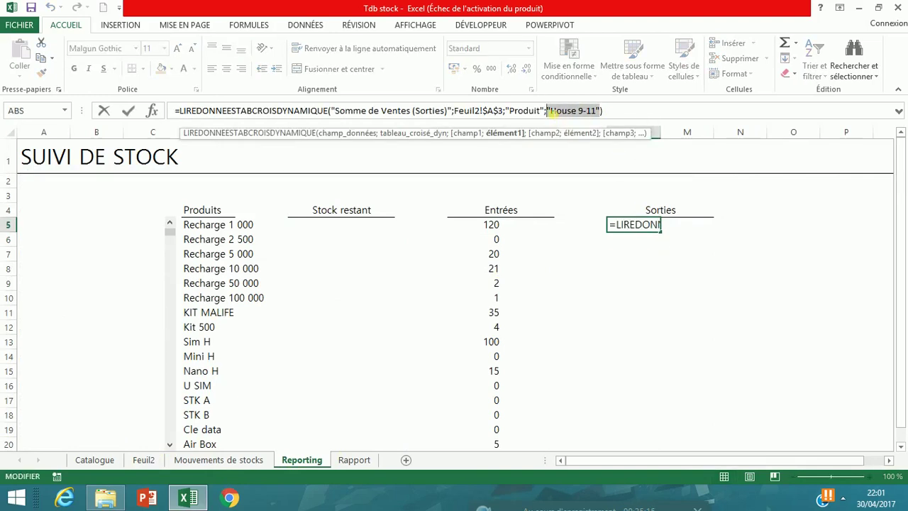
key("Delete")
left_click(216, 225)
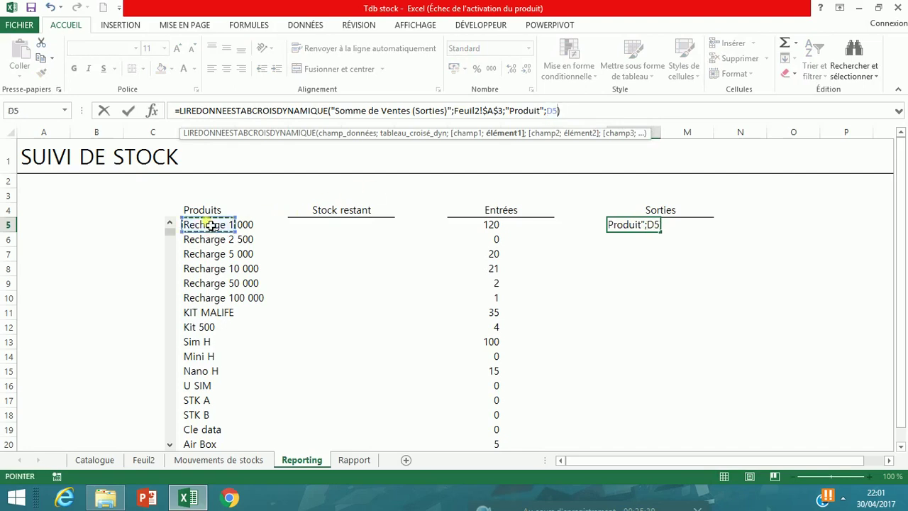
key("Return")
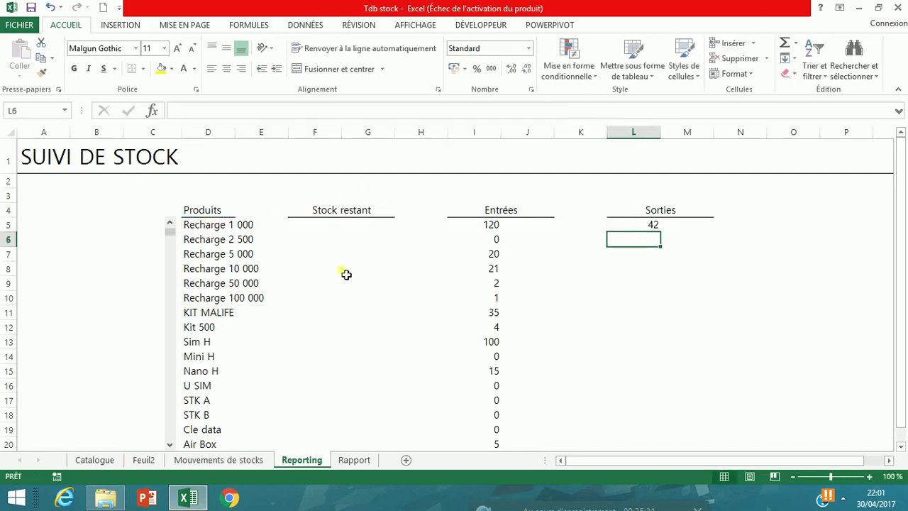
Step: Wrap the L5 pivot lookup in SIERREUR so that it returns 0 on an error
left_click(653, 224)
left_click(179, 111)
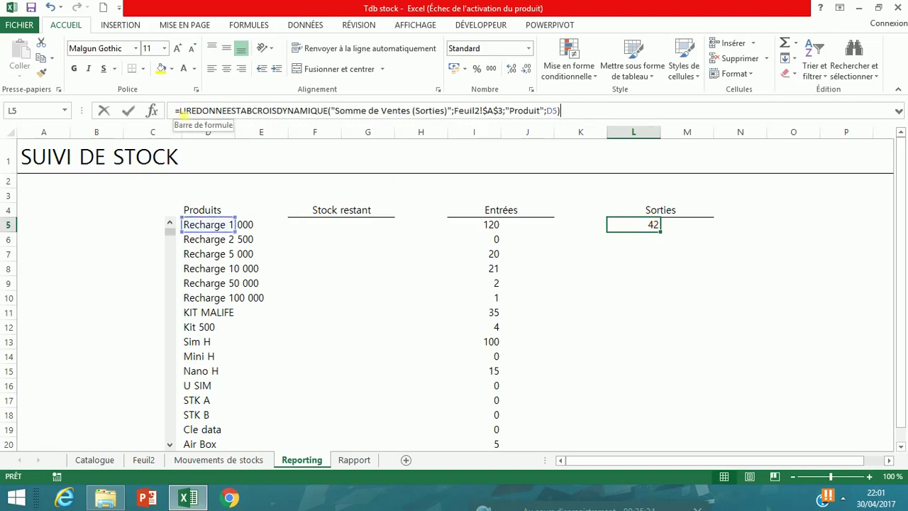
type("SIERR")
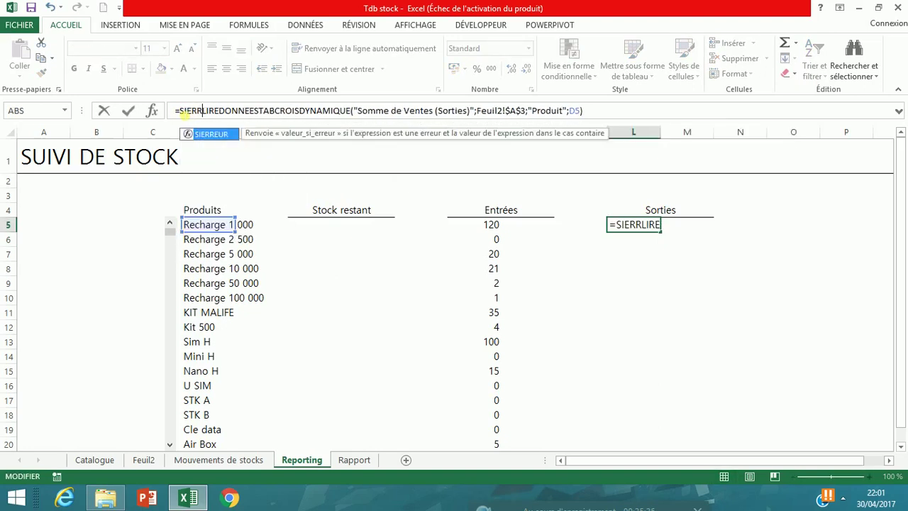
type("EUR(")
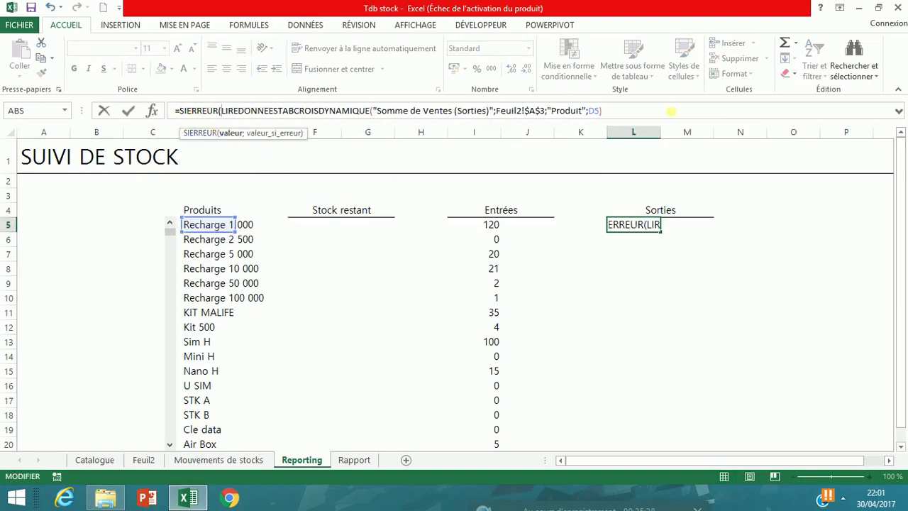
left_click(701, 115)
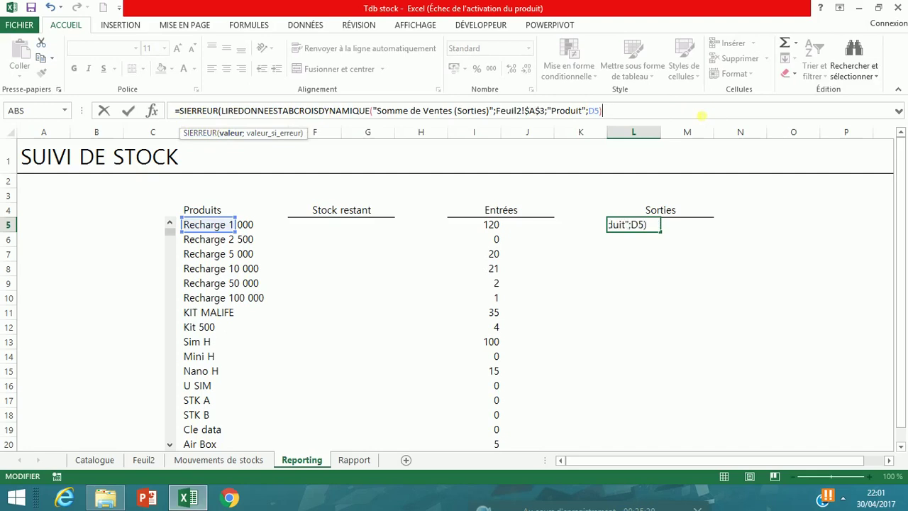
type(";0")
type("=")
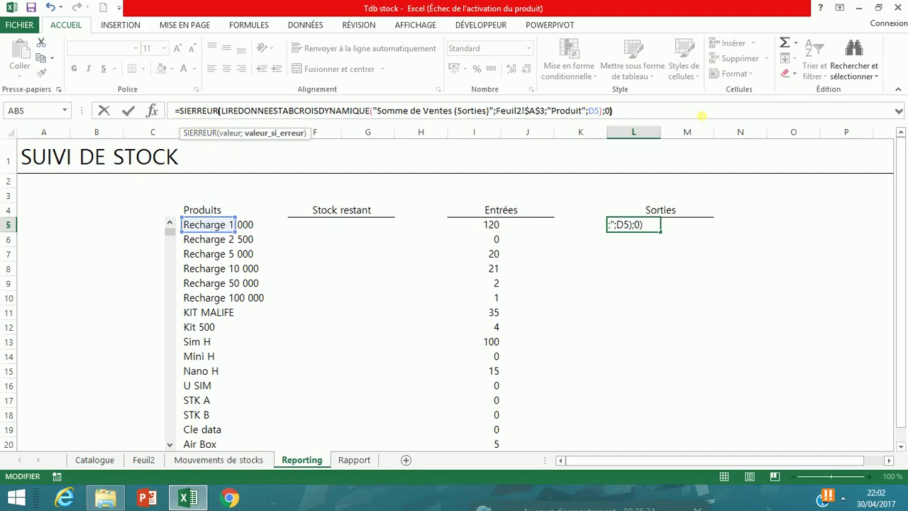
key("Return")
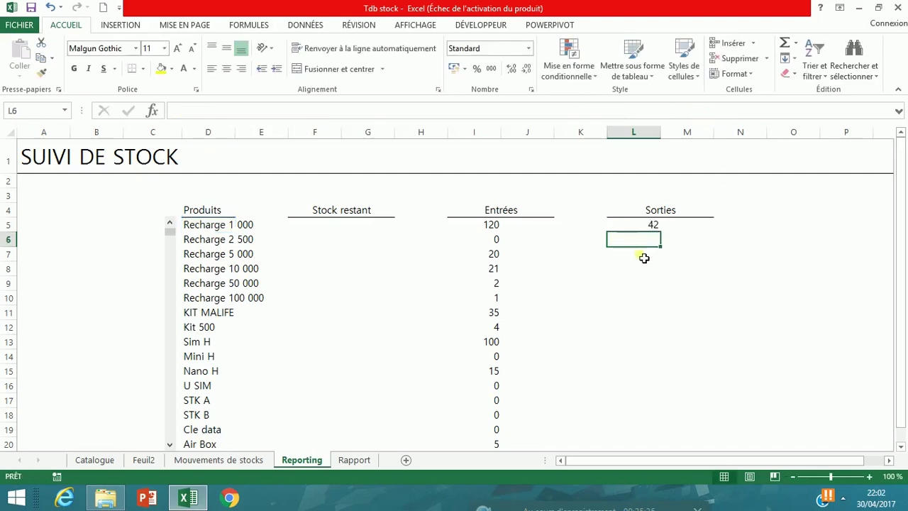
Step: Fill the SIERREUR formula from L5 down the Sorties column to row 20
left_click(635, 227)
left_click_drag(668, 237, 666, 456)
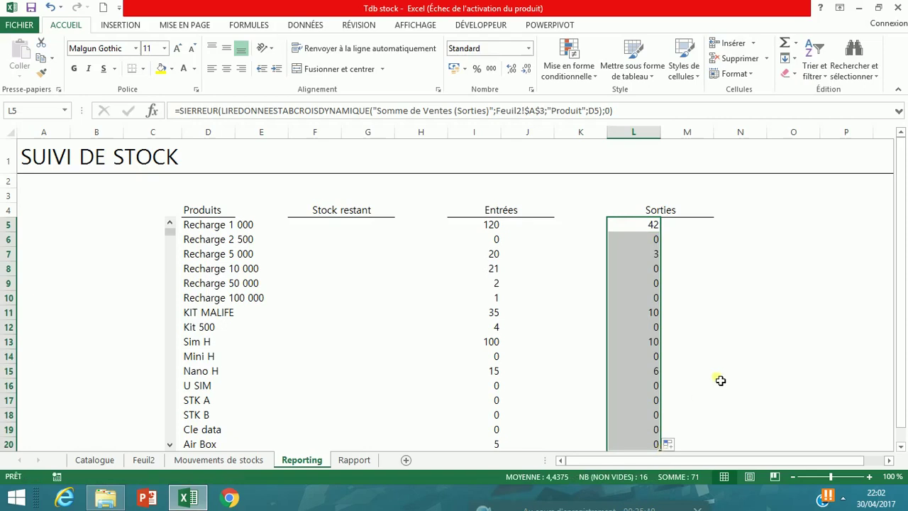
left_click(740, 370)
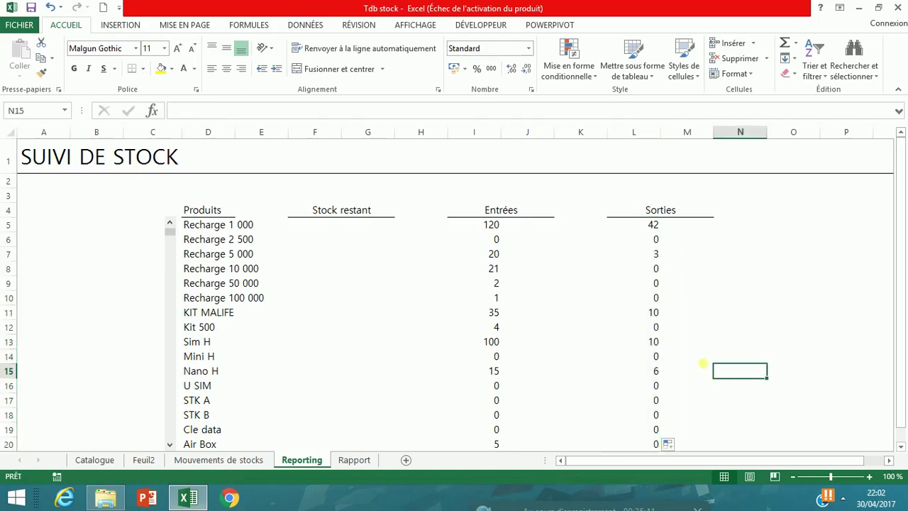
Step: Scroll the product list to its end and back to the start, checking the Entrées and Sorties values for each product
left_click(170, 445)
left_click(169, 446)
left_click(170, 446)
left_click(169, 445)
left_click(169, 445)
left_click(169, 446)
left_click(169, 445)
left_click(170, 446)
left_click(170, 446)
left_click(169, 445)
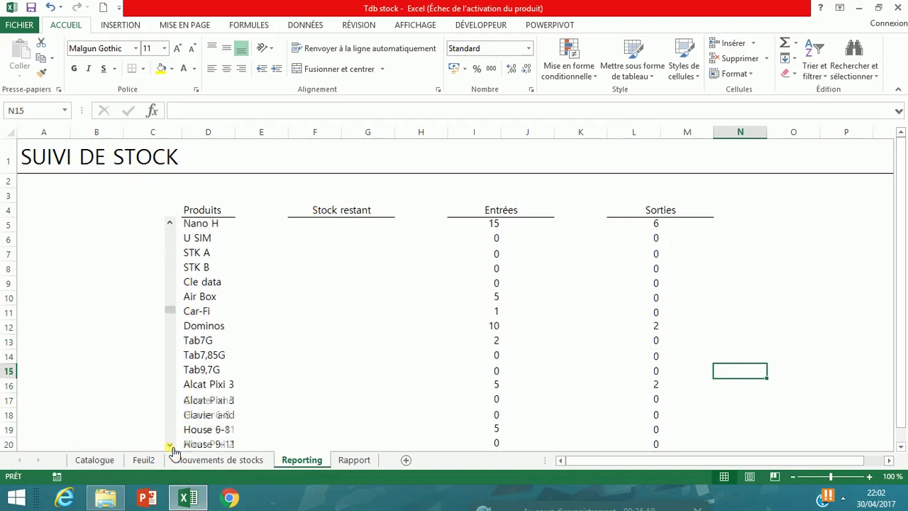
left_click(170, 446)
left_click(169, 446)
left_click(170, 445)
left_click(170, 445)
left_click(169, 445)
left_click(170, 446)
left_click(169, 446)
left_click(170, 446)
left_click(170, 446)
left_click(169, 446)
left_click(169, 445)
left_click(170, 446)
left_click(169, 445)
left_click(169, 446)
left_click(170, 445)
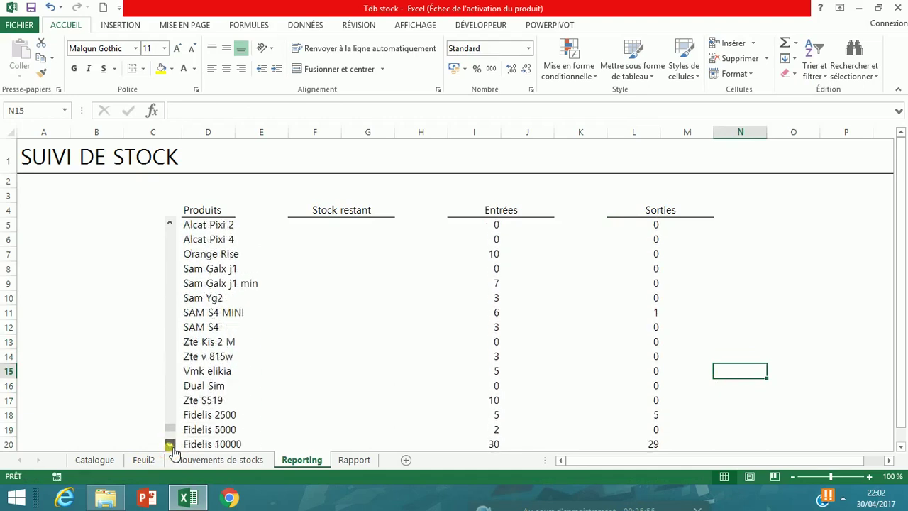
left_click(169, 446)
left_click_drag(171, 223, 171, 223)
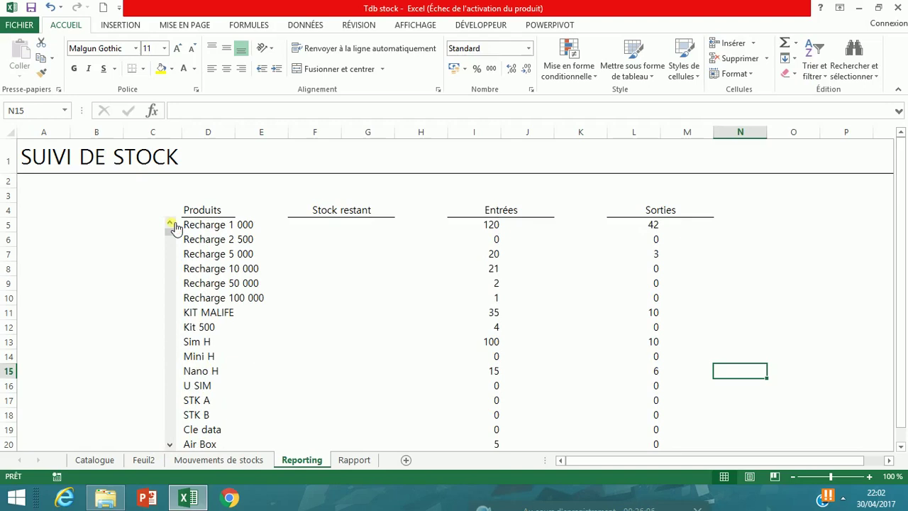
Step: Examine the empty Stock restant column, the Feuil2 pivot table and the slicers on the finished Rapport sheet
left_click_drag(347, 210, 347, 446)
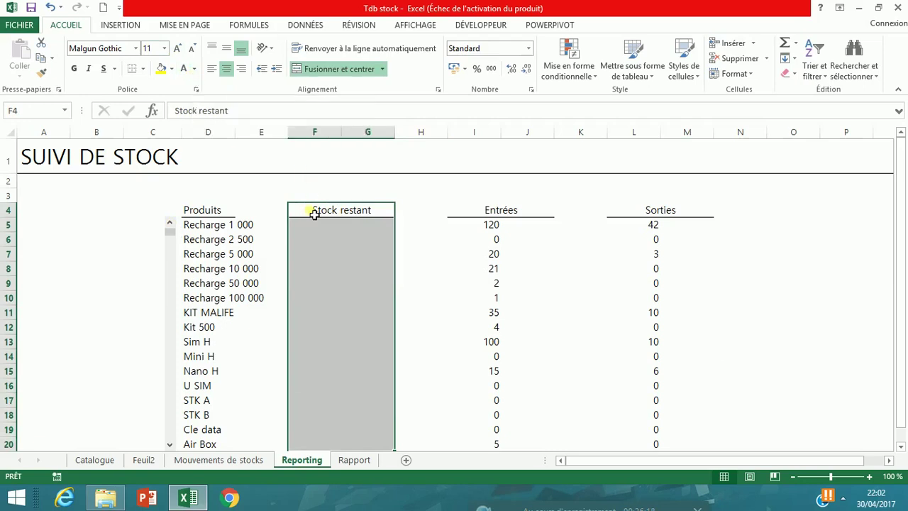
left_click(363, 198)
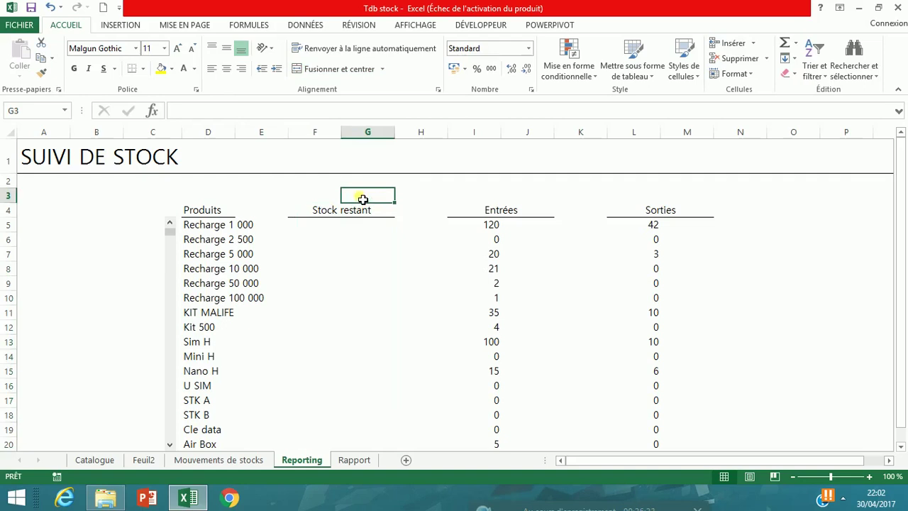
left_click(144, 460)
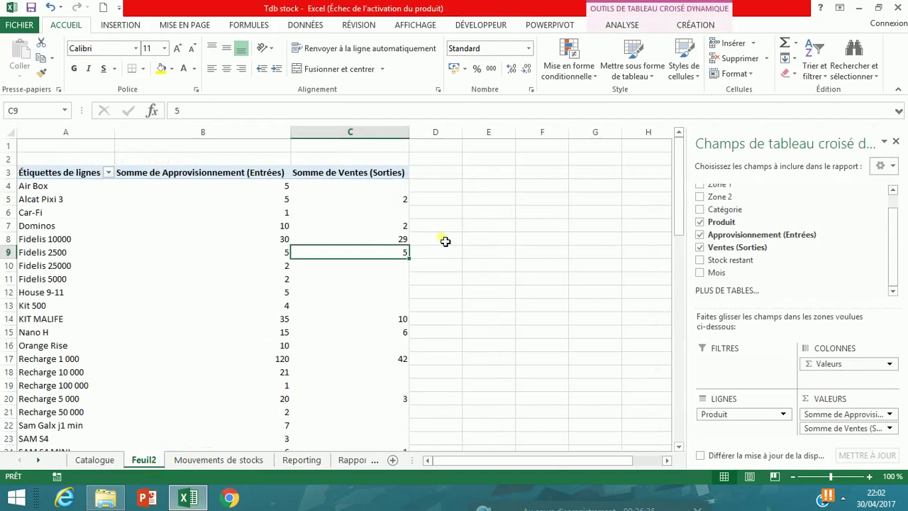
left_click(353, 460)
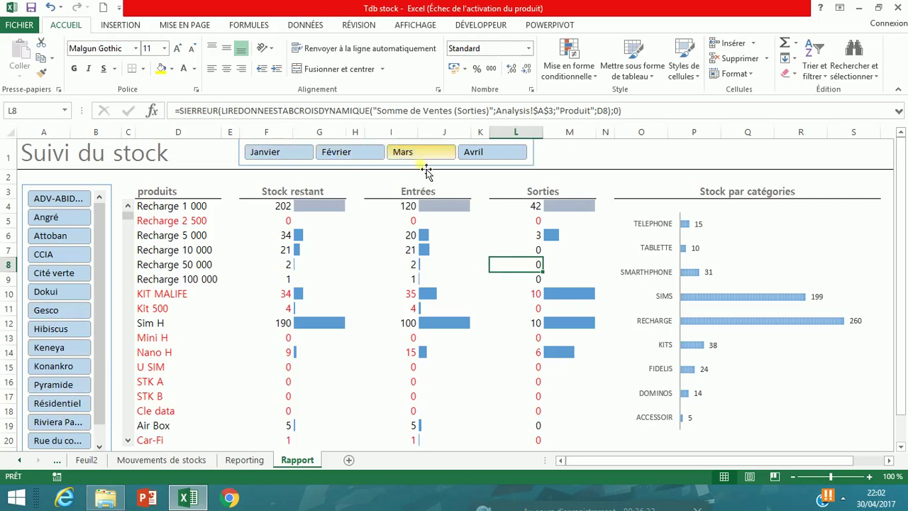
left_click(245, 460)
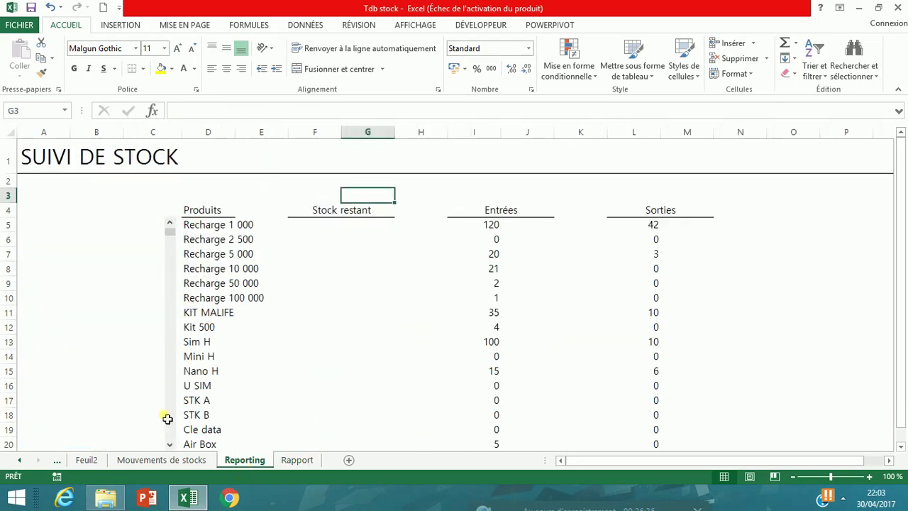
Step: Insert a Zone 2 slicer for the pivot table on Feuil2
left_click(85, 461)
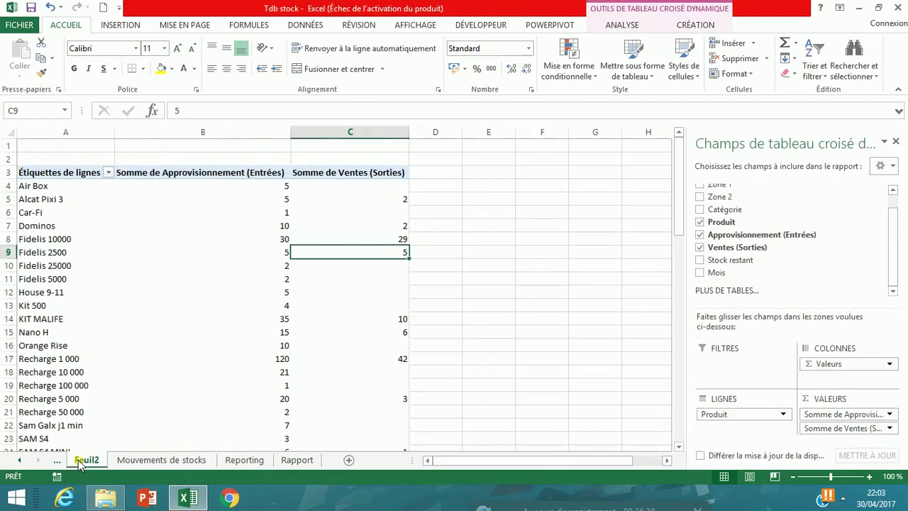
left_click(624, 25)
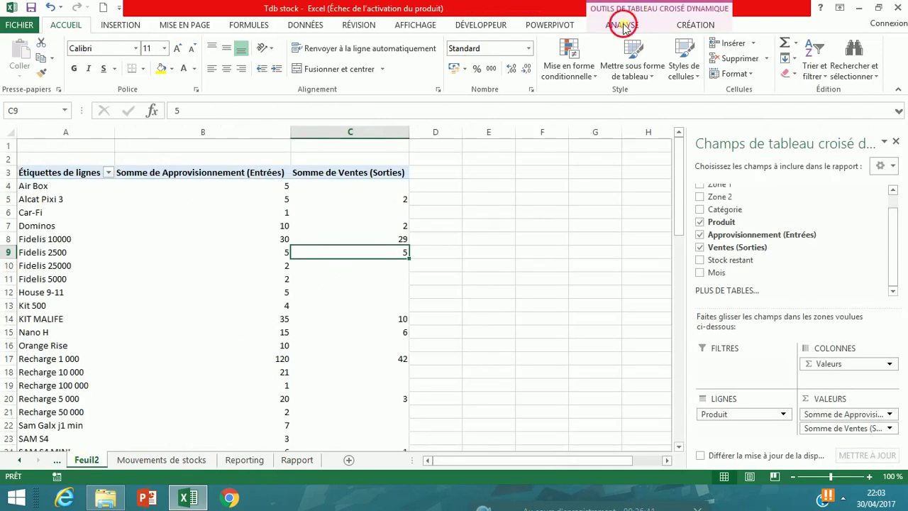
left_click(362, 44)
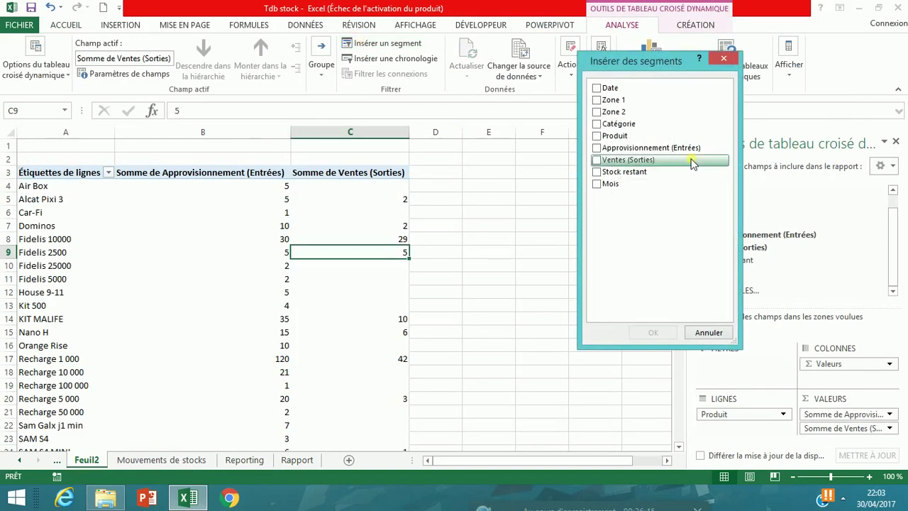
left_click(597, 113)
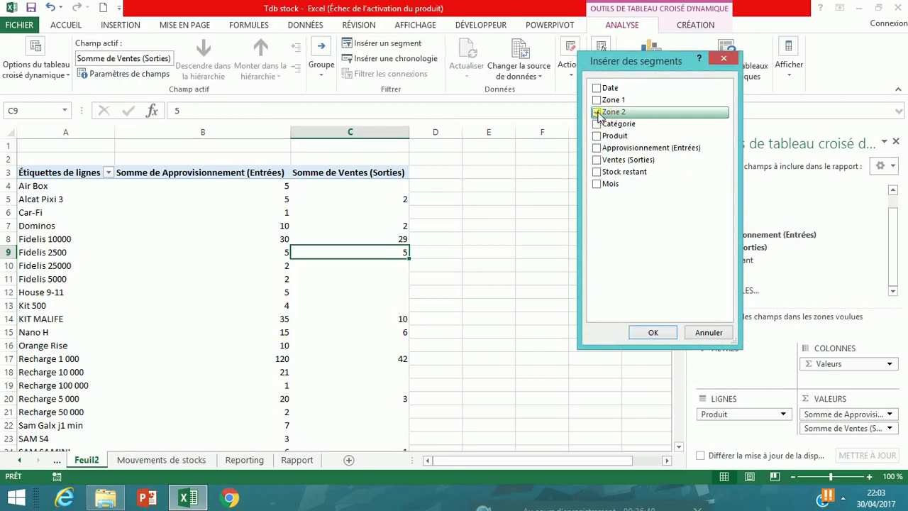
left_click(651, 332)
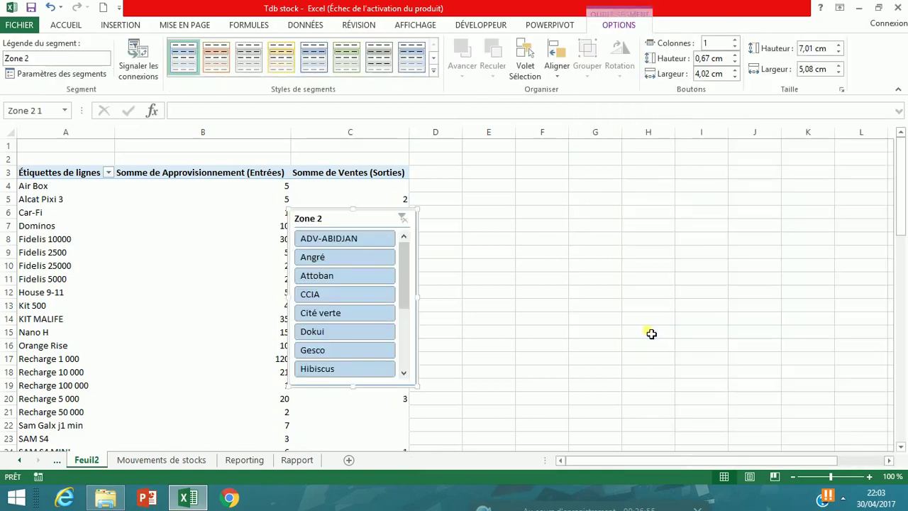
Step: Cut the Zone 2 slicer from Feuil2 and paste it at cell B4 of the Reporting sheet with the destination theme
mouse_move(401, 257)
left_mouse_down()
mouse_move(403, 342)
mouse_move(403, 245)
left_mouse_up()
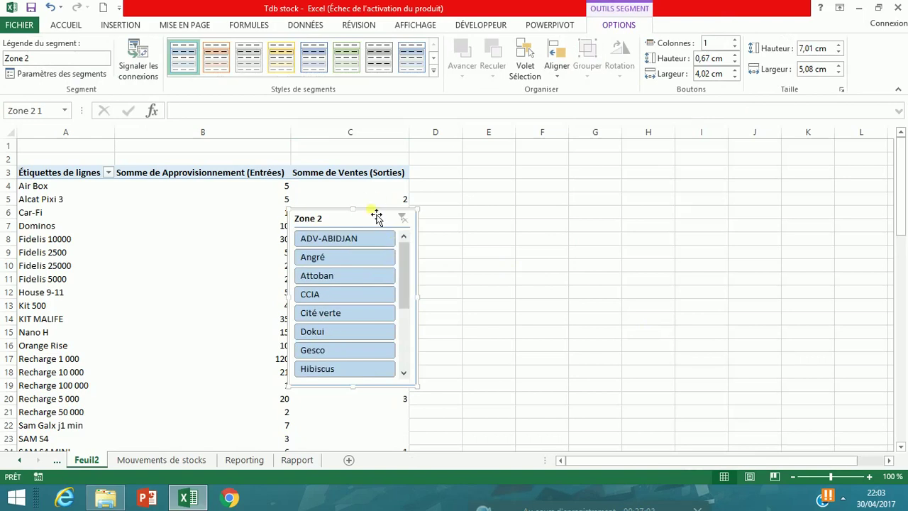
right_click(376, 214)
key("Escape")
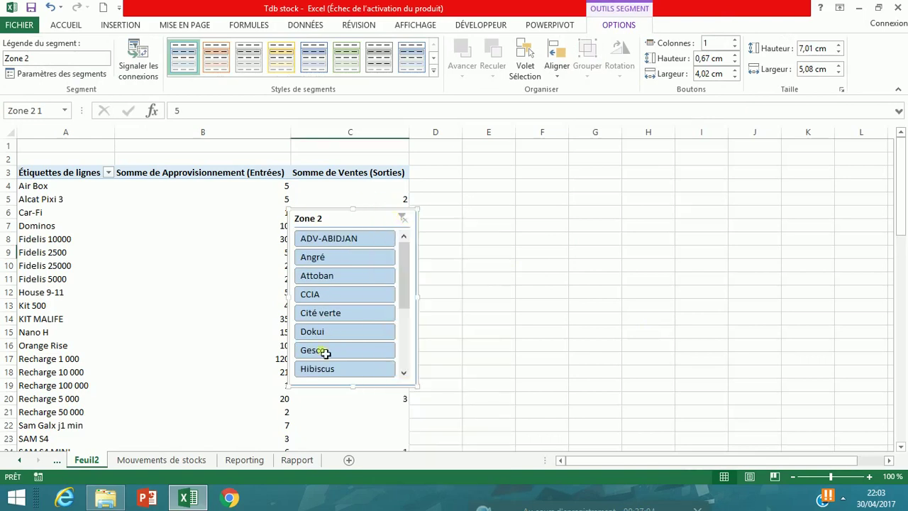
key("Escape")
left_click(244, 460)
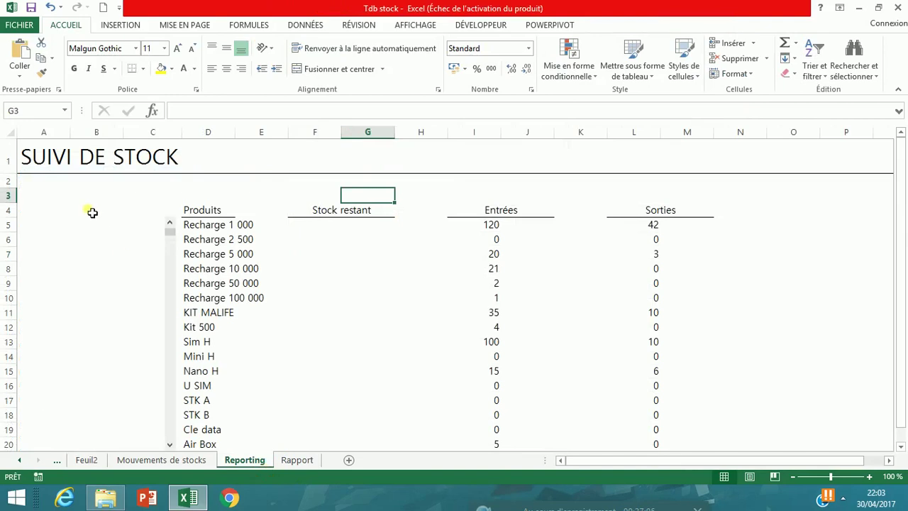
left_click(92, 211)
right_click(93, 211)
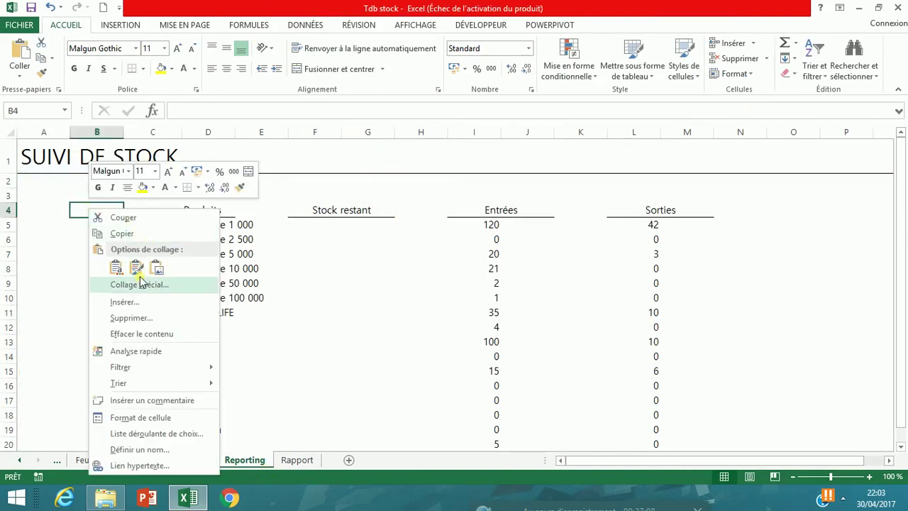
left_click(139, 269)
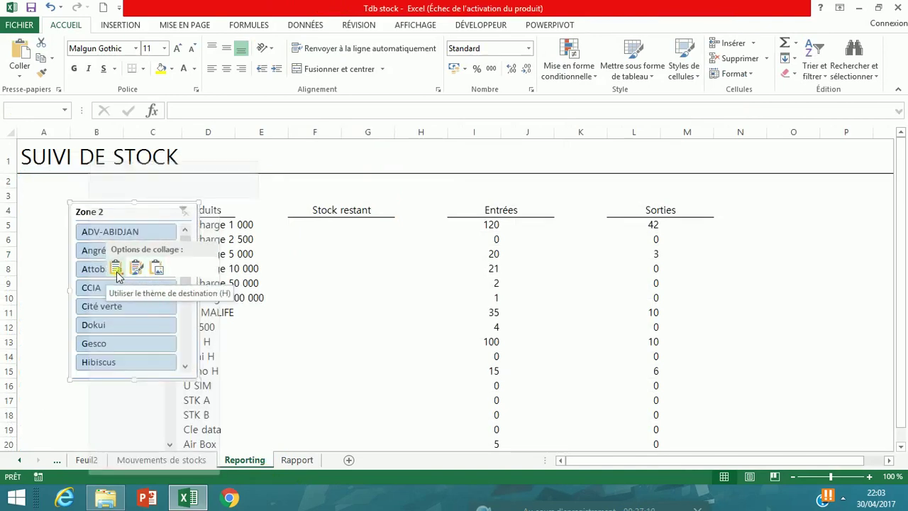
Step: Place the Zone 2 slicer in columns A to C beside the product list and stretch it down to about row 20
left_click_drag(111, 204, 71, 219)
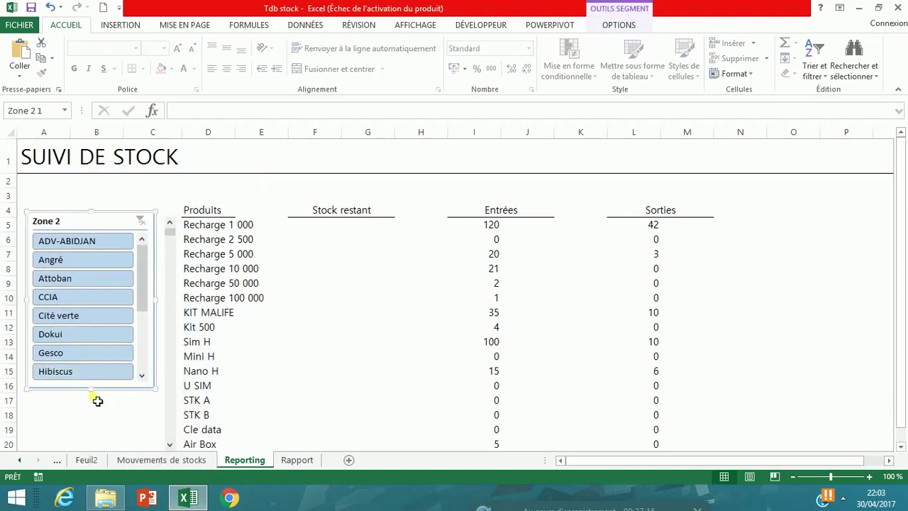
left_click_drag(92, 392, 80, 412)
left_click_drag(79, 359, 77, 301)
left_click_drag(901, 374, 898, 206)
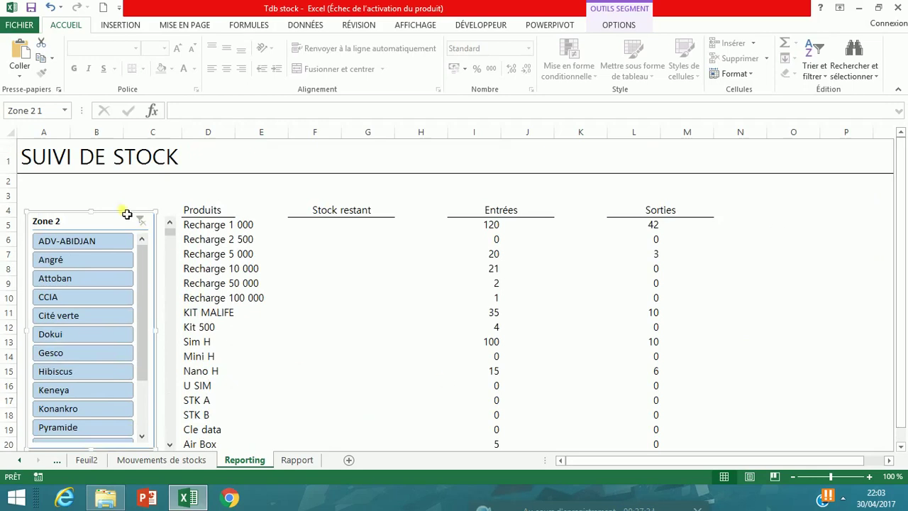
left_click_drag(128, 217, 127, 214)
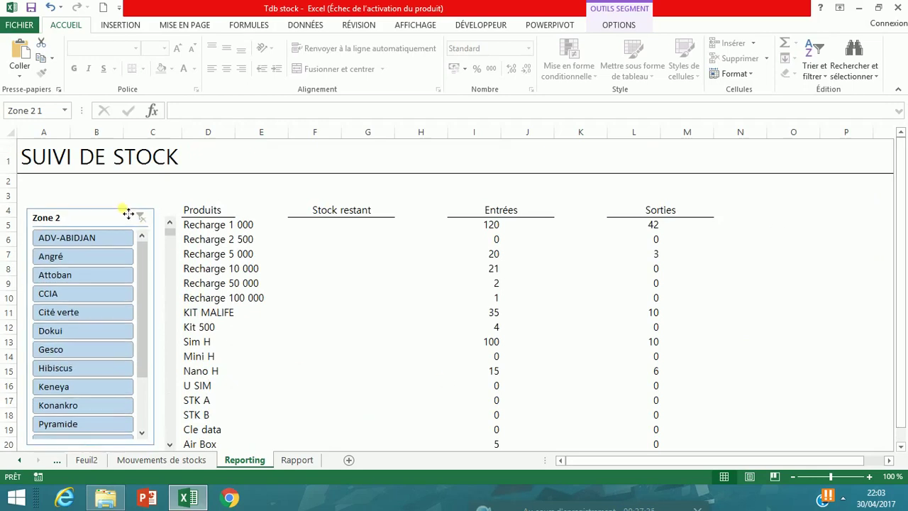
Step: Test the Zone 2 slicer on single zones such as Gesco, Angré and Dokui, and finish with a multiple selection starting at ADV-ABIDJAN
left_click(114, 297)
left_click(112, 313)
left_click(109, 348)
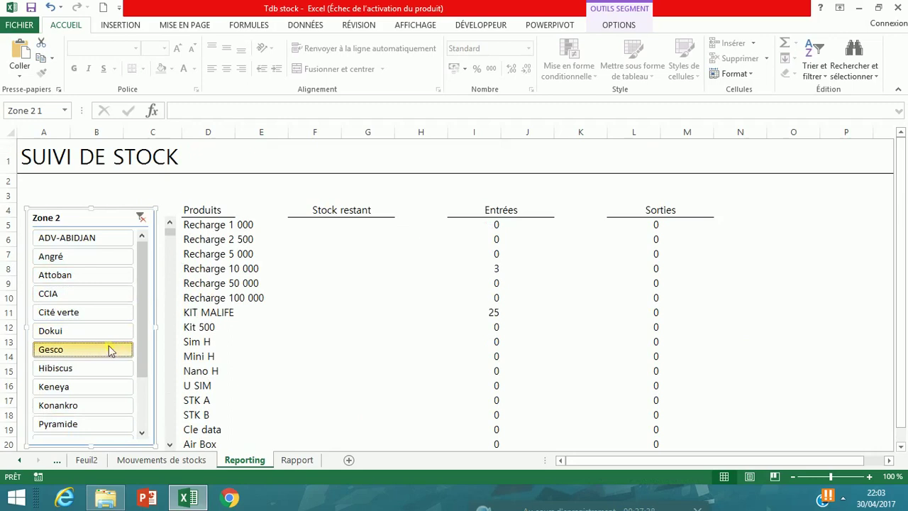
left_click(96, 387)
left_click(83, 295)
left_click(99, 258)
left_click(80, 241)
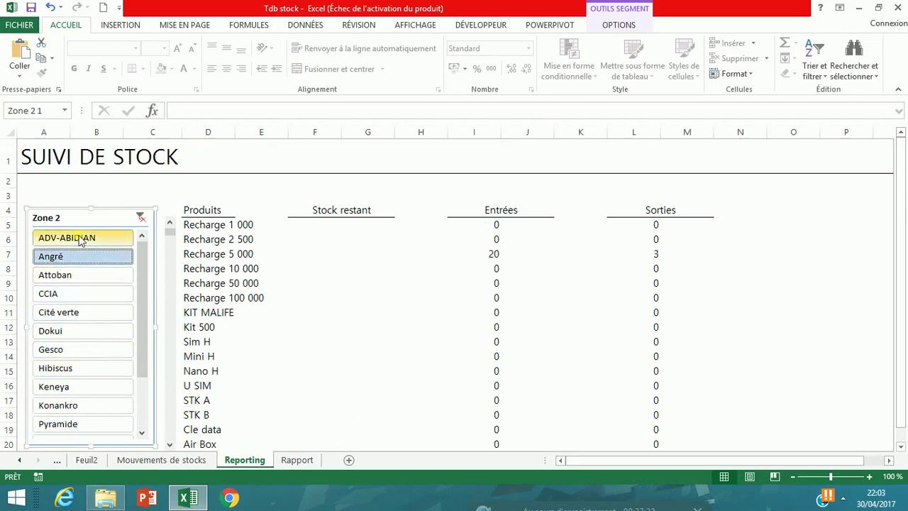
left_click(79, 273)
left_click(99, 293)
left_click(107, 330)
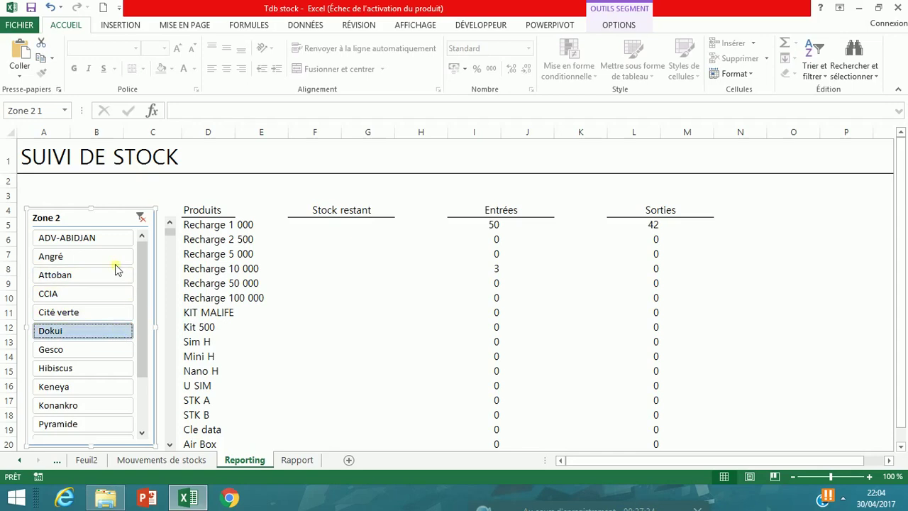
left_click_drag(102, 237, 152, 362)
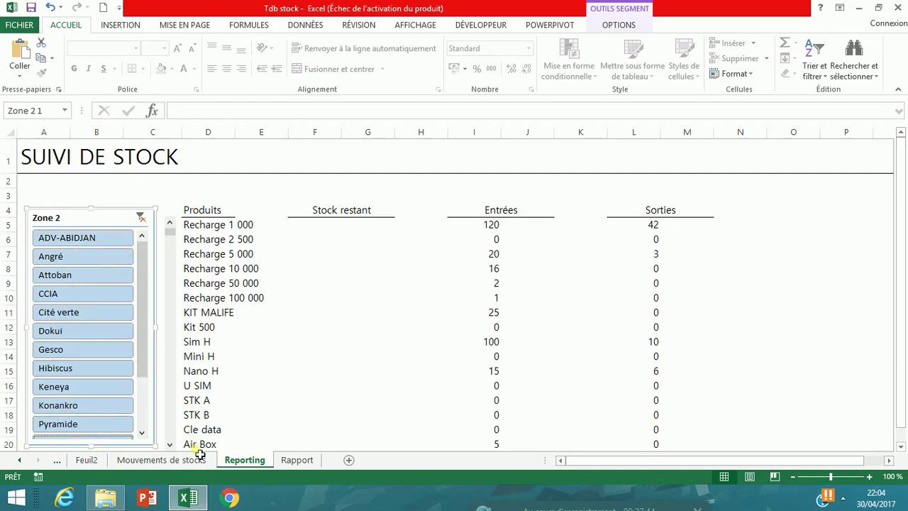
Step: Insert a Mois slicer for the pivot table on Feuil2
left_click(161, 460)
left_click(86, 460)
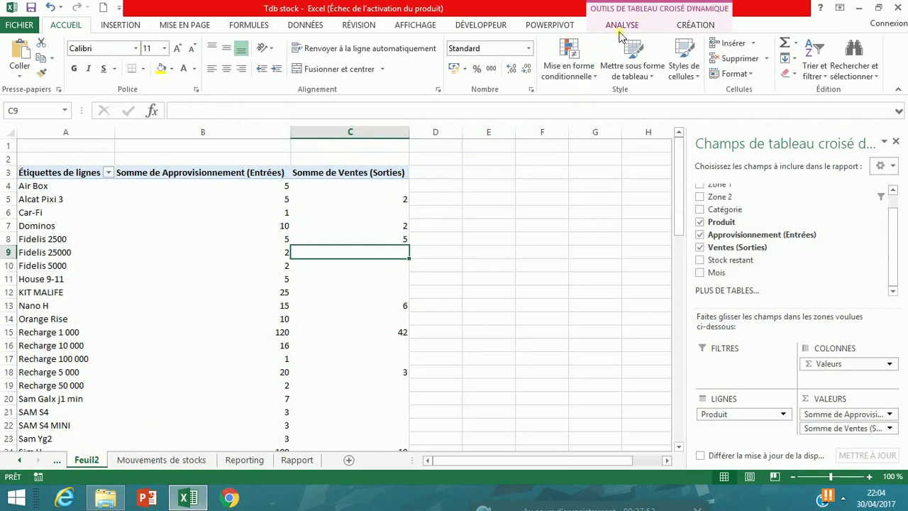
left_click(619, 27)
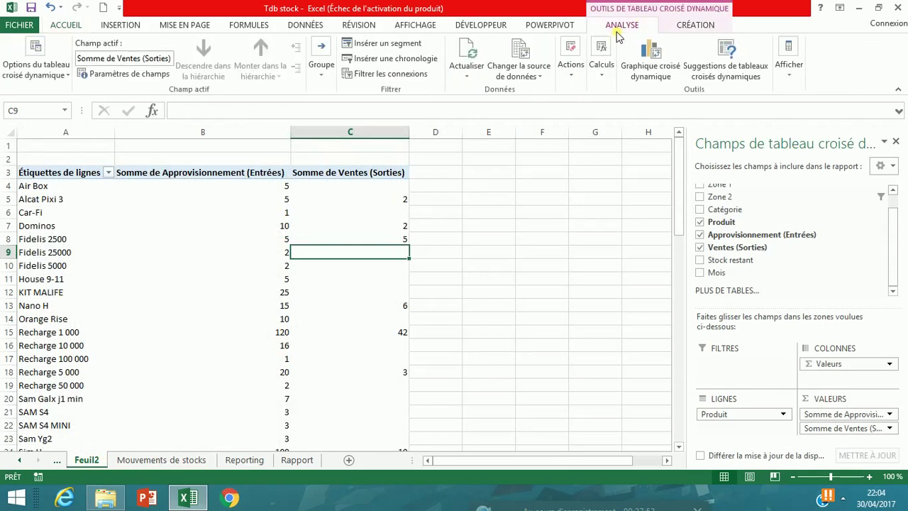
left_click(390, 43)
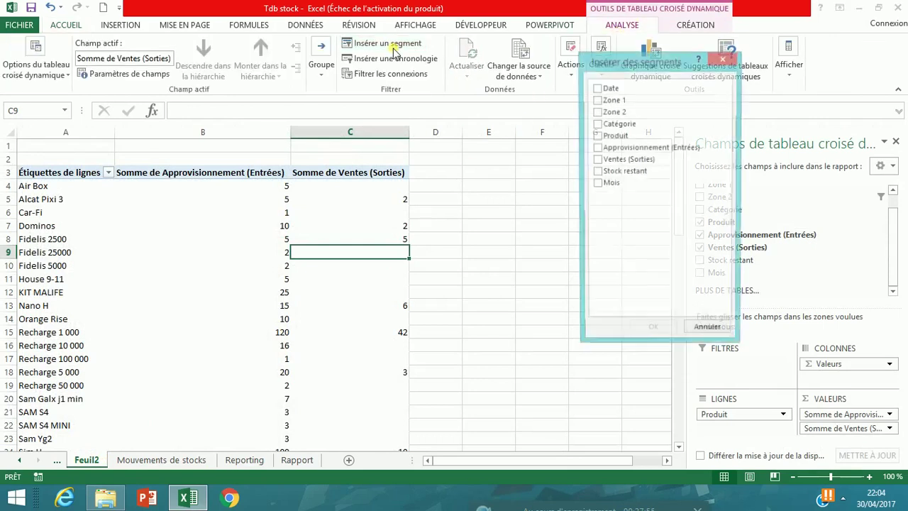
left_click(597, 185)
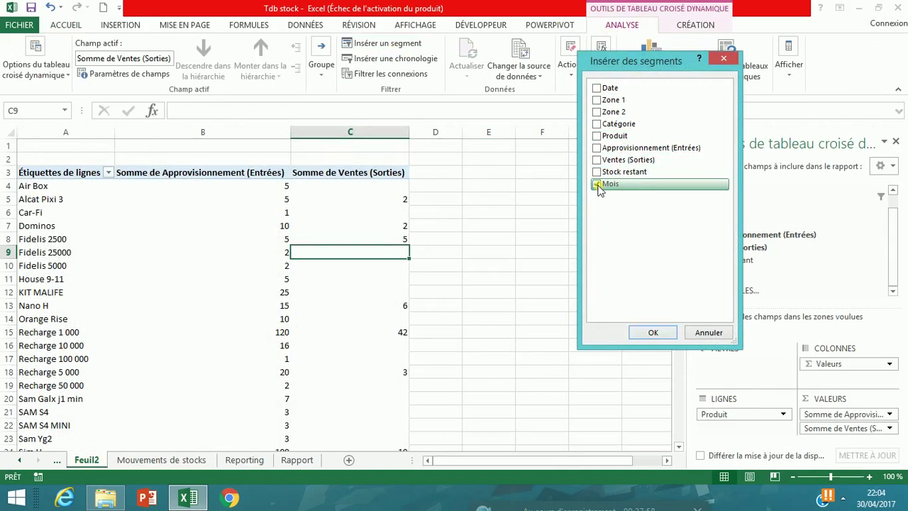
left_click(643, 338)
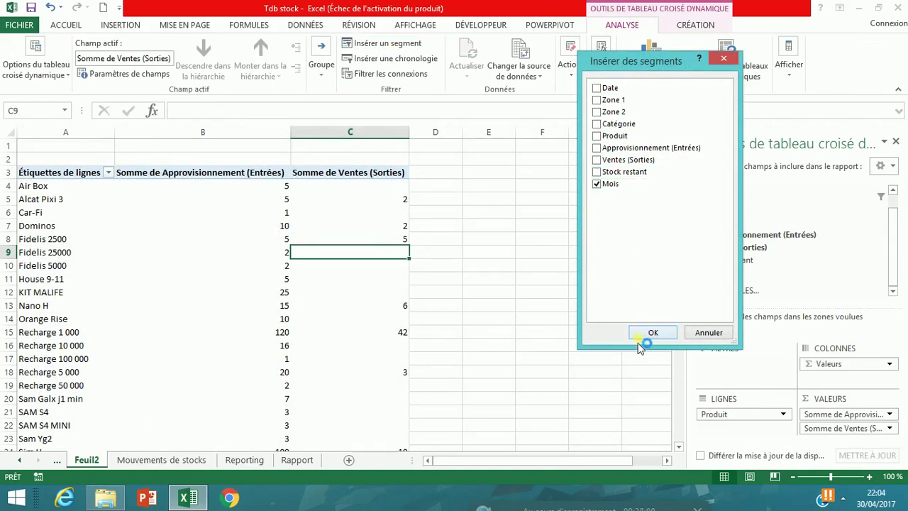
Step: Cut the Mois slicer from Feuil2 and paste it at cell F1 of the Reporting sheet
right_click(360, 389)
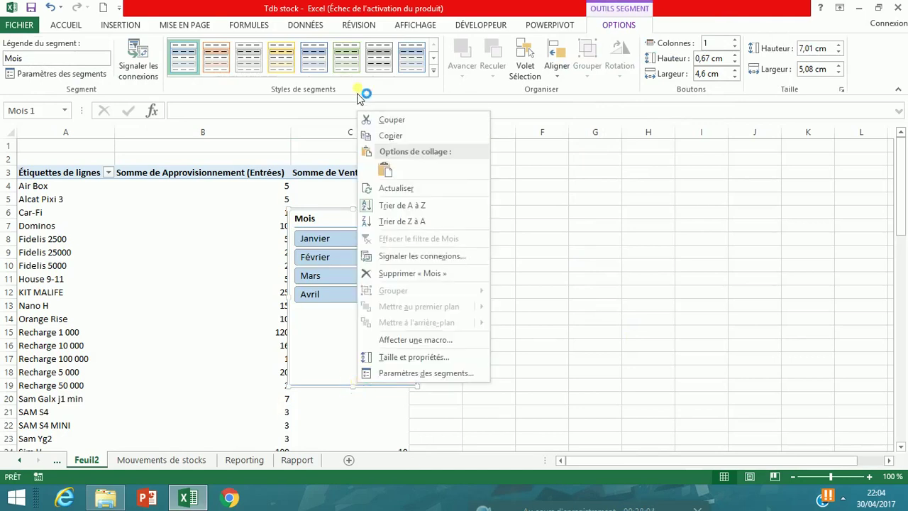
left_click(276, 388)
left_click(250, 460)
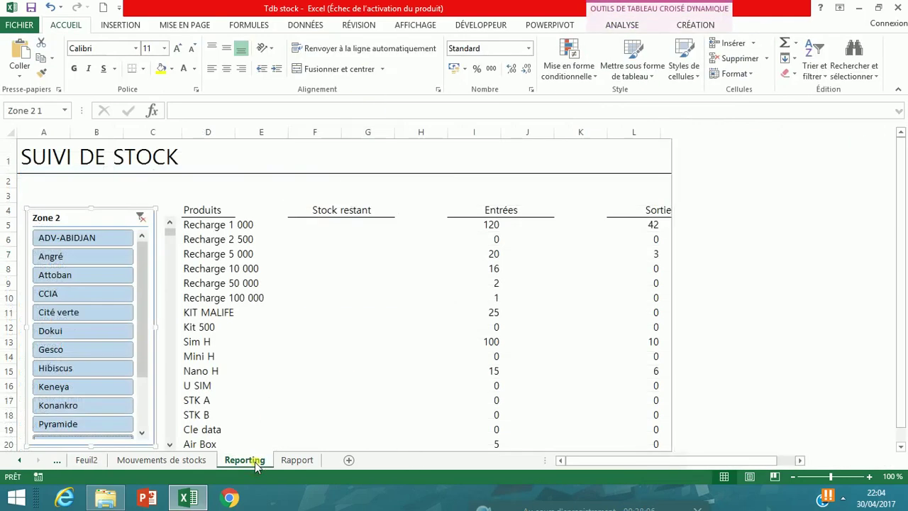
left_click(326, 151)
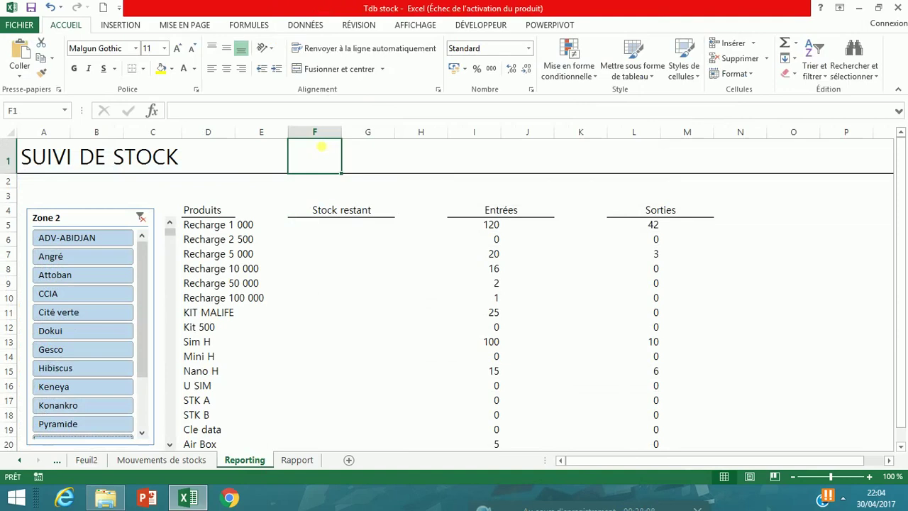
key("ctrl+v")
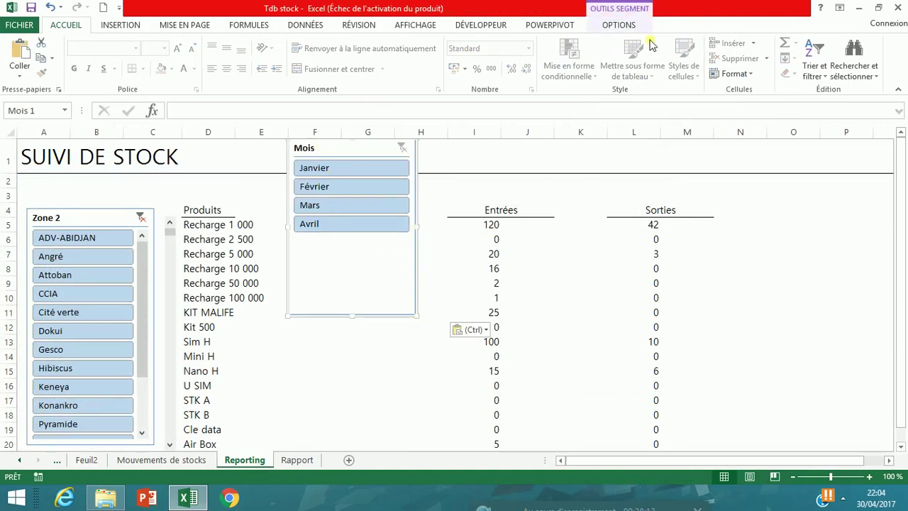
Step: Arrange the Mois slicer's buttons in 4 columns and resize it to about 1.8 cm high and 9.6 cm wide
left_click(620, 25)
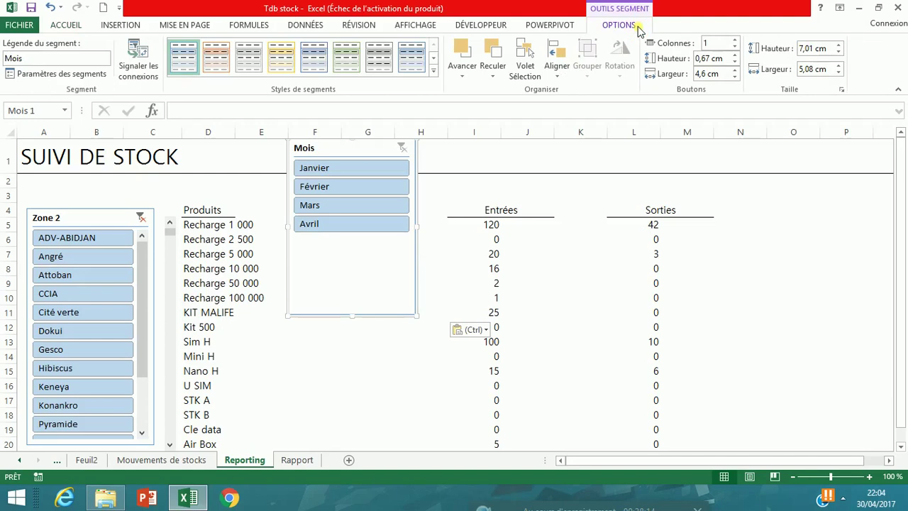
left_click(736, 40)
left_click(736, 41)
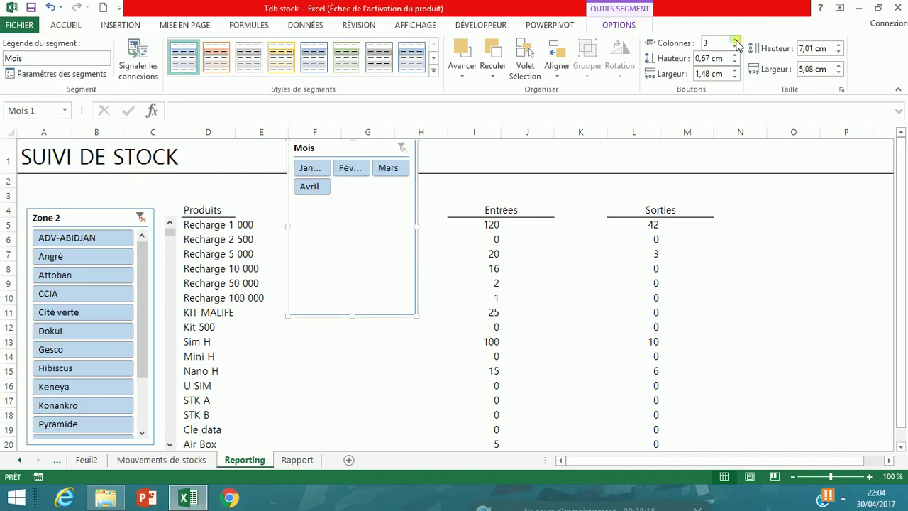
left_click(737, 40)
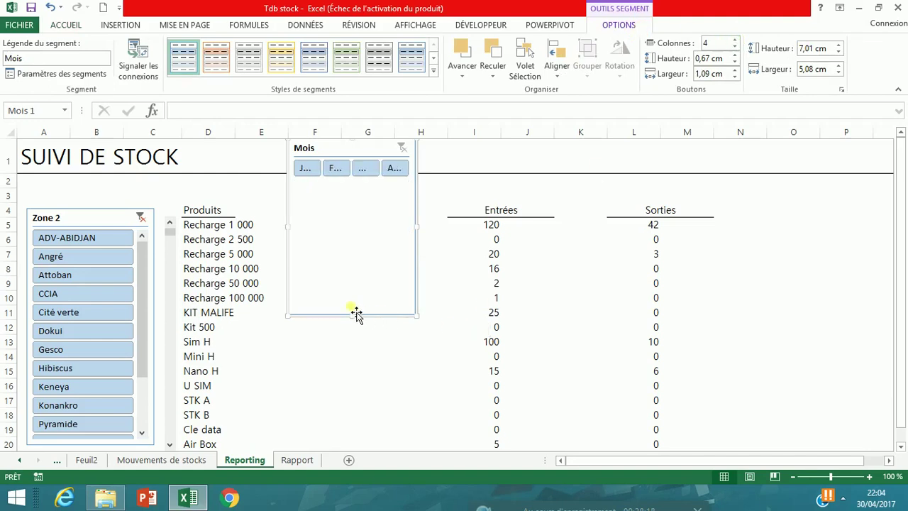
left_click_drag(356, 321, 365, 184)
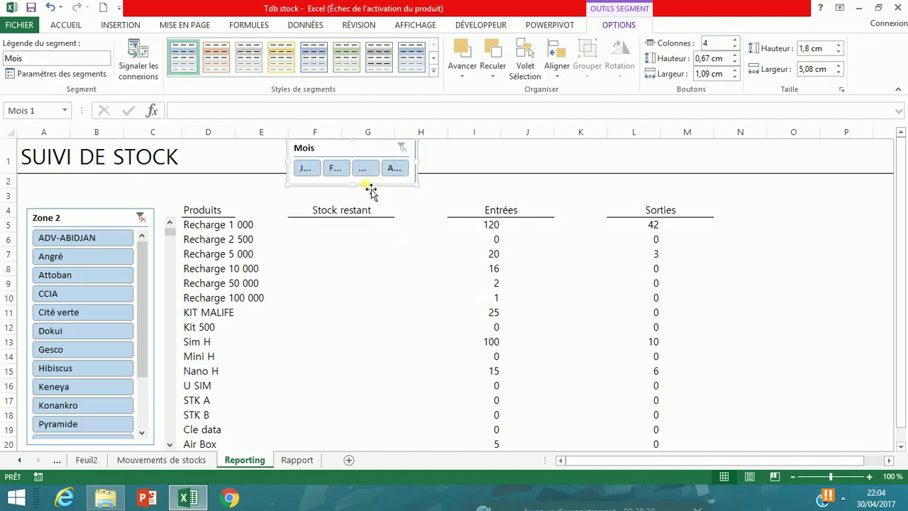
left_click_drag(423, 166, 531, 164)
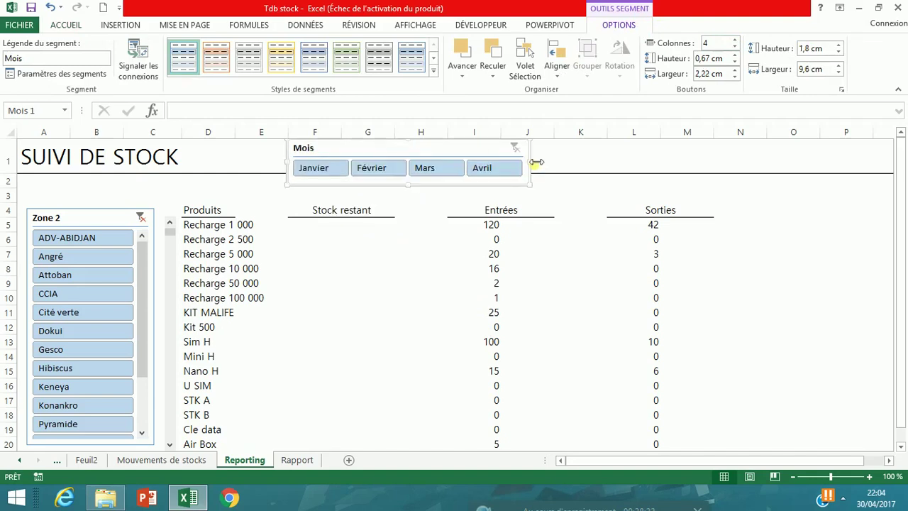
left_click(607, 163)
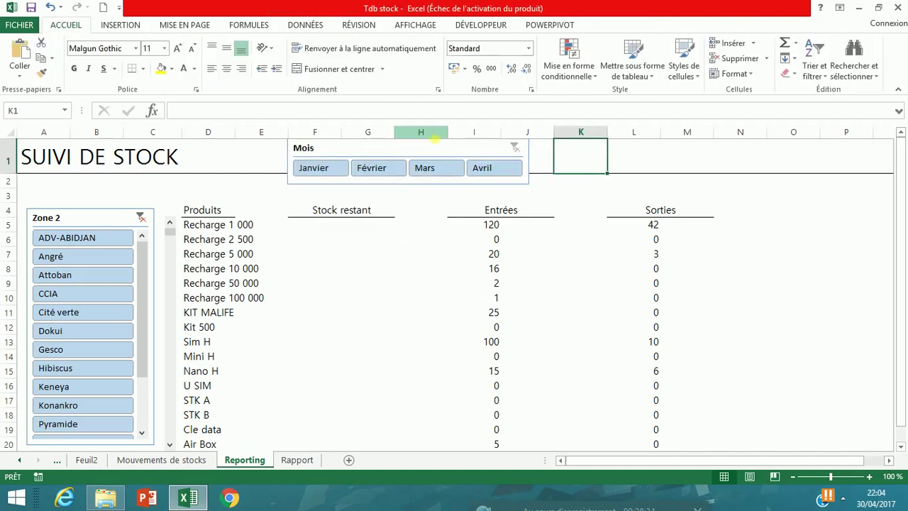
Step: Hide the header of the Mois slicer and reduce the slicer's height to about 1.16 cm
left_click(302, 149)
right_click(300, 148)
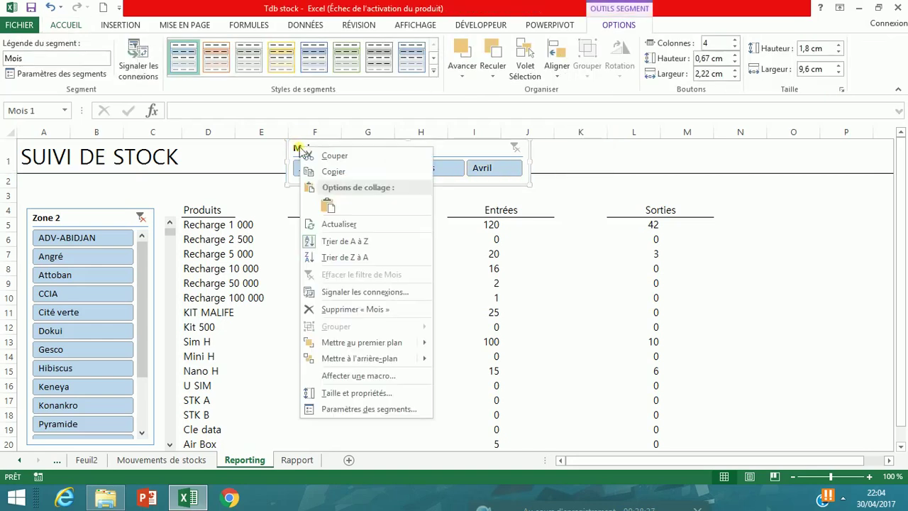
left_click(363, 410)
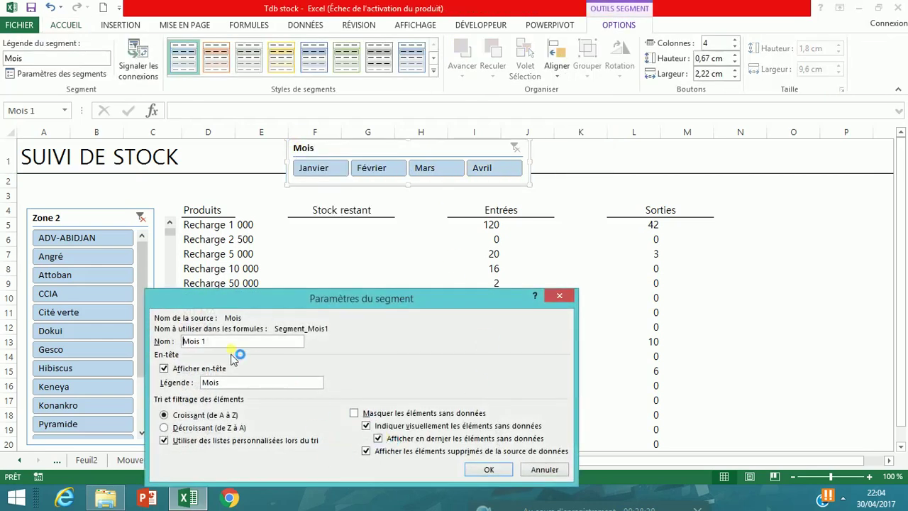
left_click(200, 370)
left_click(489, 469)
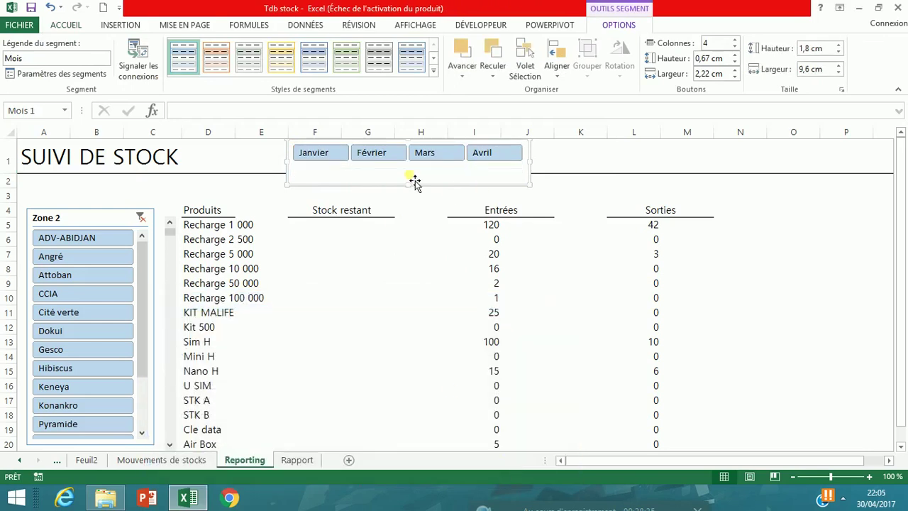
left_click_drag(408, 184, 405, 173)
left_click(580, 195)
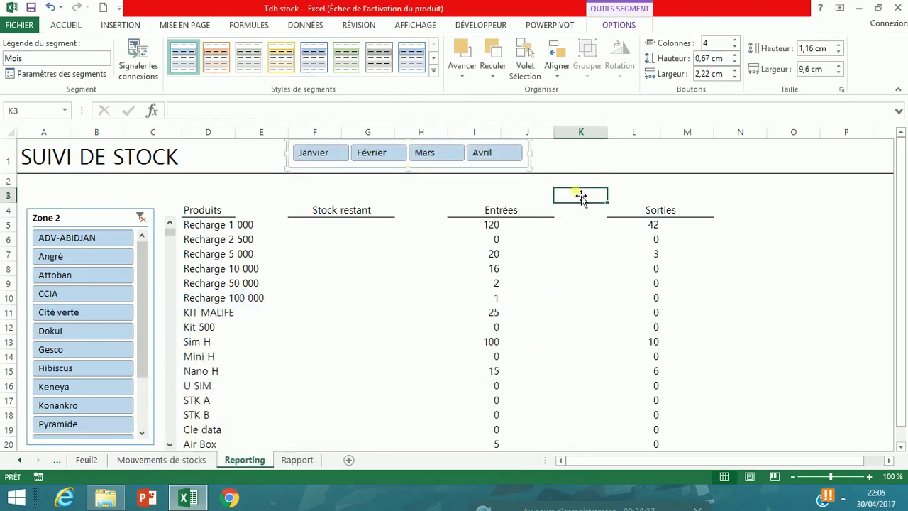
Step: Hide the header of the Zone 2 slicer beside the product list
left_click(54, 225)
right_click(54, 226)
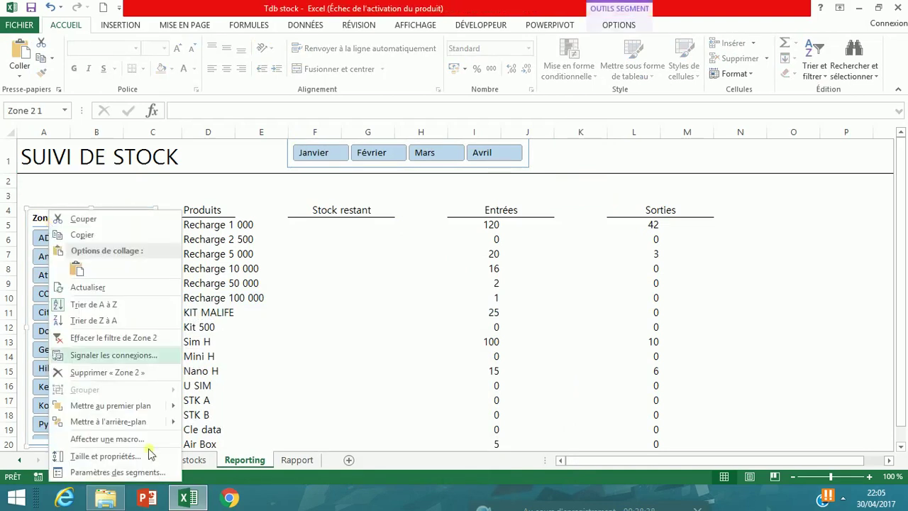
left_click(139, 473)
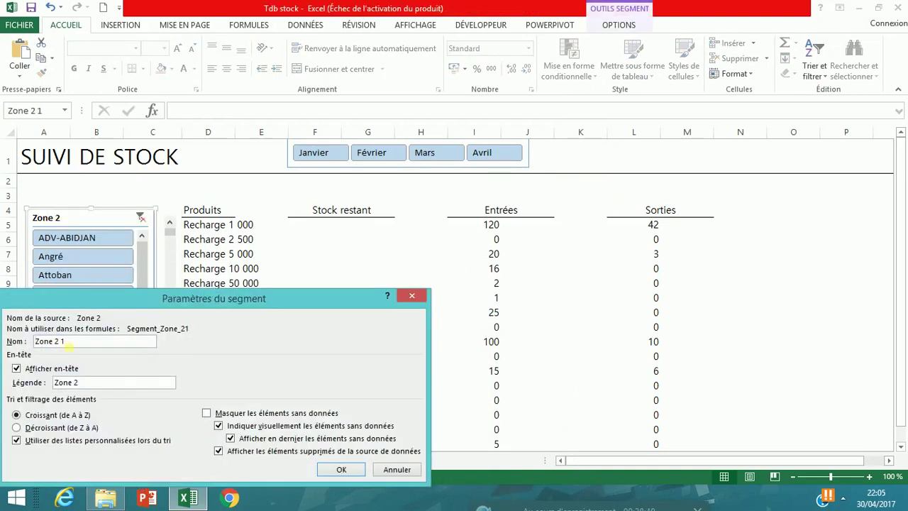
left_click(41, 369)
left_click(339, 473)
left_click(656, 183)
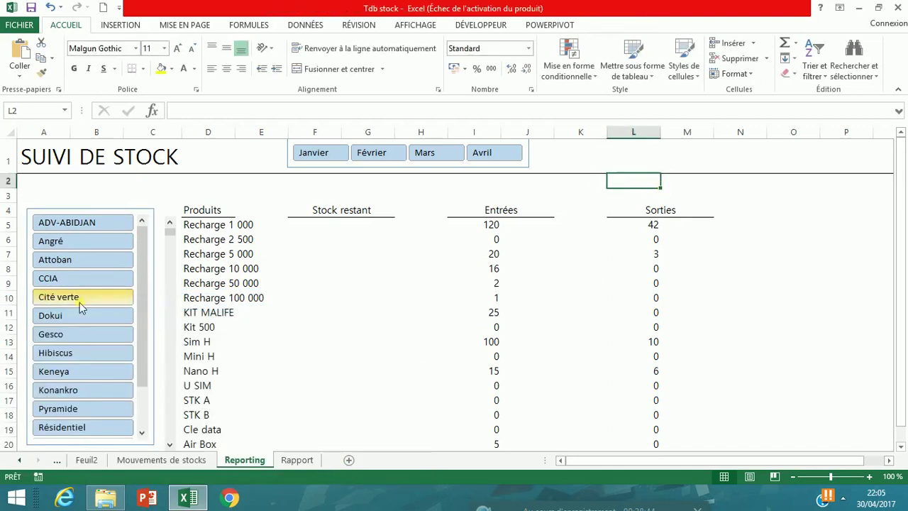
Step: Test the Mois slicer on single months, and finish with all months from Janvier to Avril selected
left_click(371, 157)
left_click(447, 155)
left_click(492, 157)
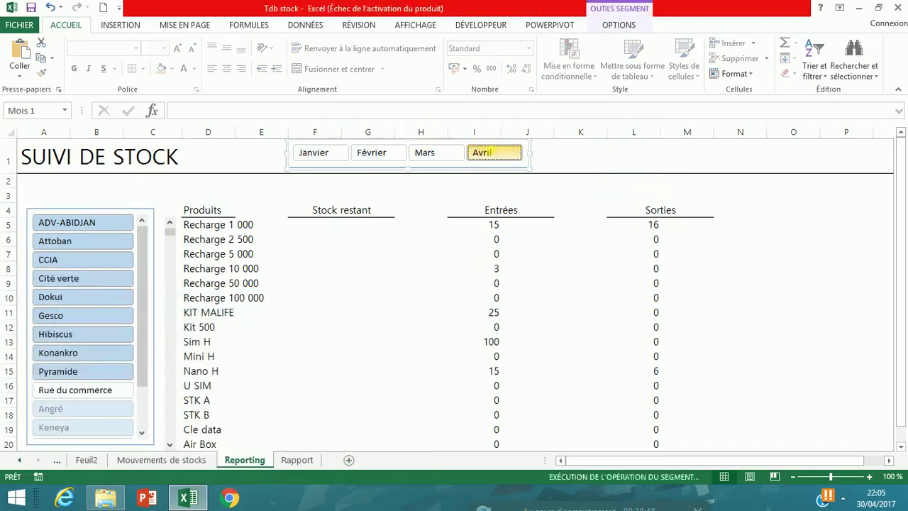
left_click(339, 154)
left_click(374, 153)
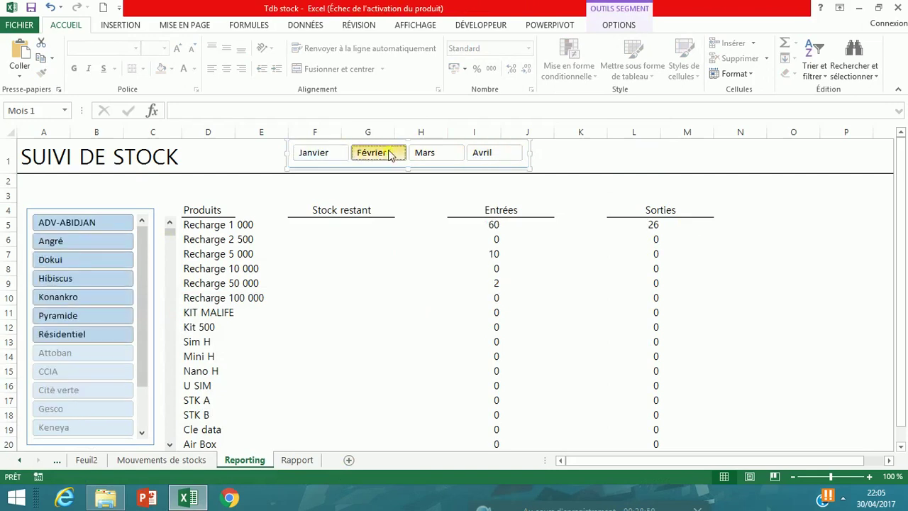
left_click(438, 162)
left_click(478, 160)
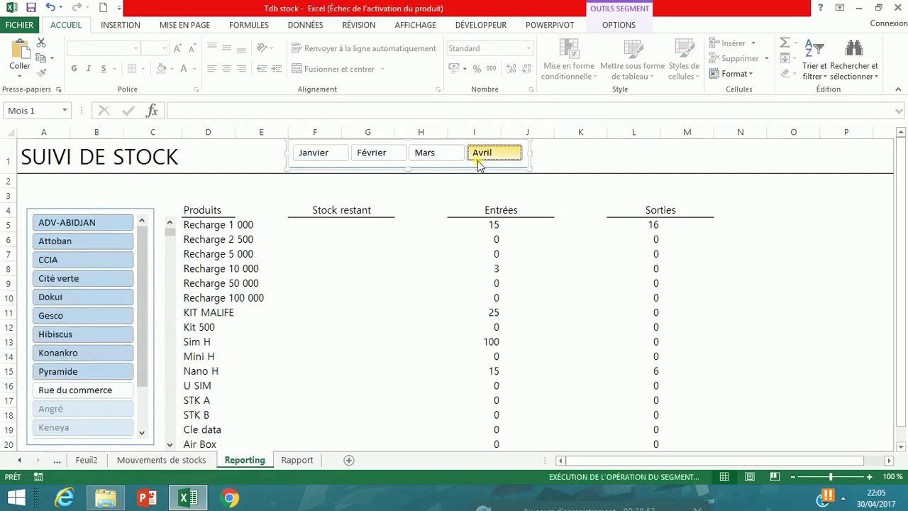
left_click(339, 154)
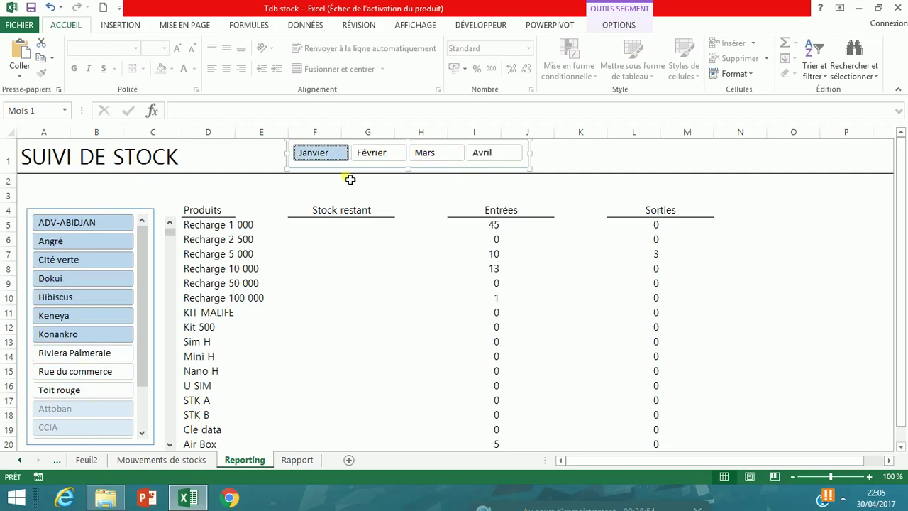
left_click_drag(325, 156, 467, 159)
left_click(493, 159)
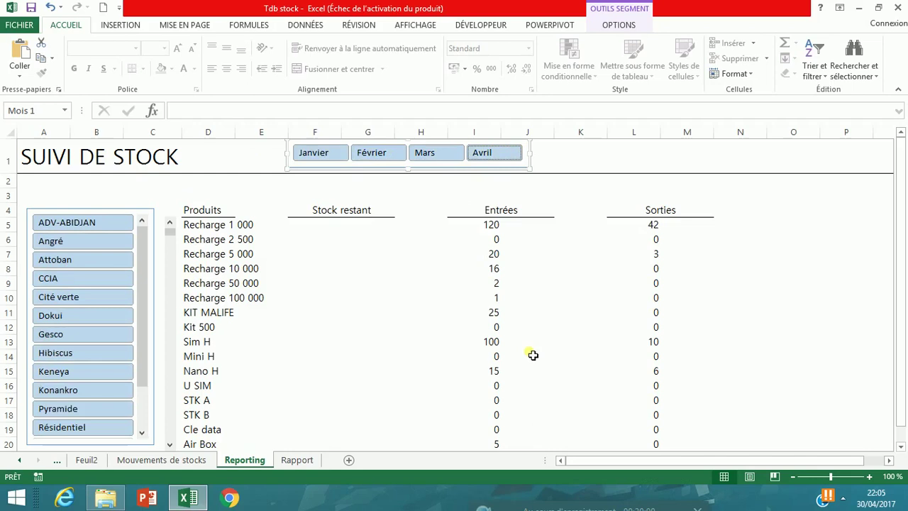
Step: Check the Entrées formula in I5 of Reporting, and examine the bar cells beside Entrées and Sorties on the Rapport sheet
left_click(489, 230)
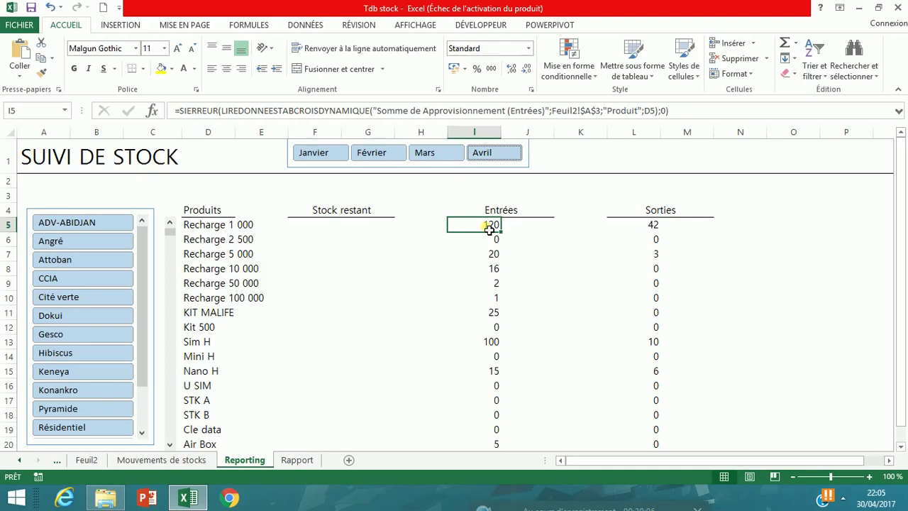
left_click(298, 461)
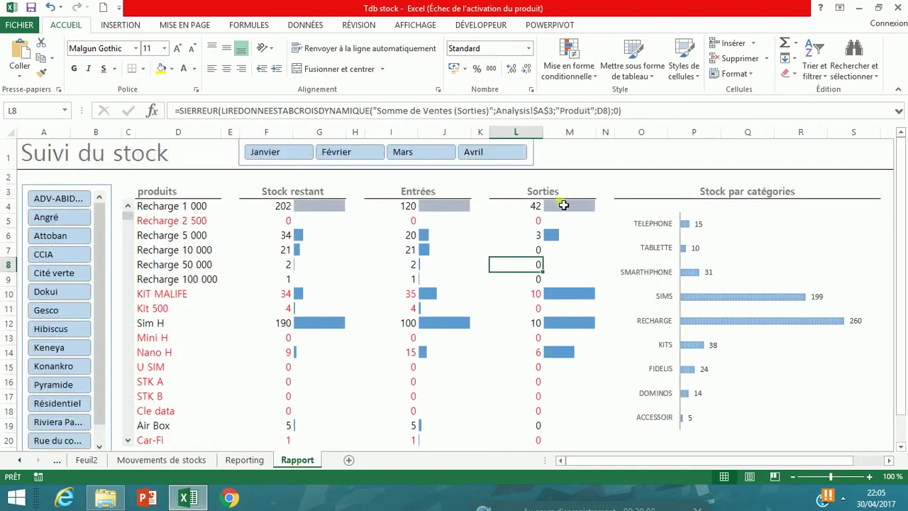
left_click(568, 206)
left_click(433, 206)
left_click(447, 235)
left_click(444, 344)
left_click(445, 383)
Step: Test the Rapport zone slicer on single zones, reselect the zones from ADV-ABIDJAN downward, and examine the Stock restant bar cells
left_click(40, 270)
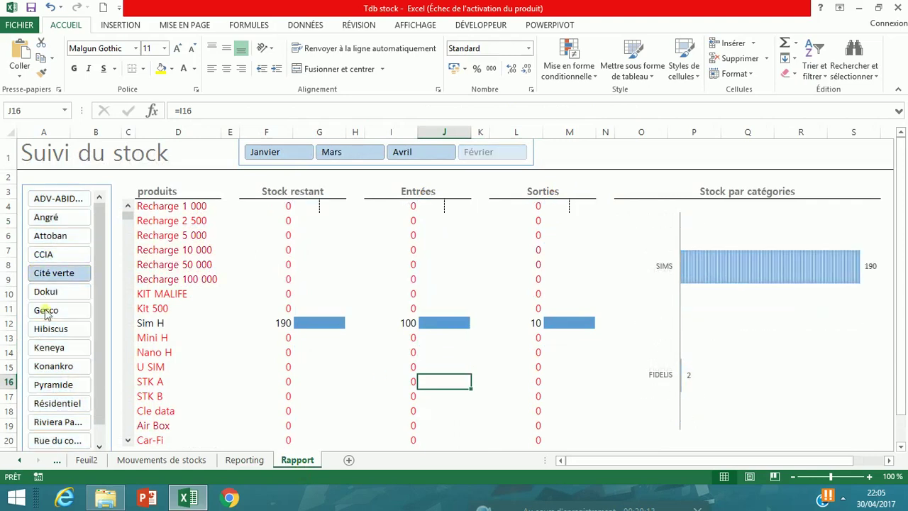
left_click(51, 342)
left_click(56, 233)
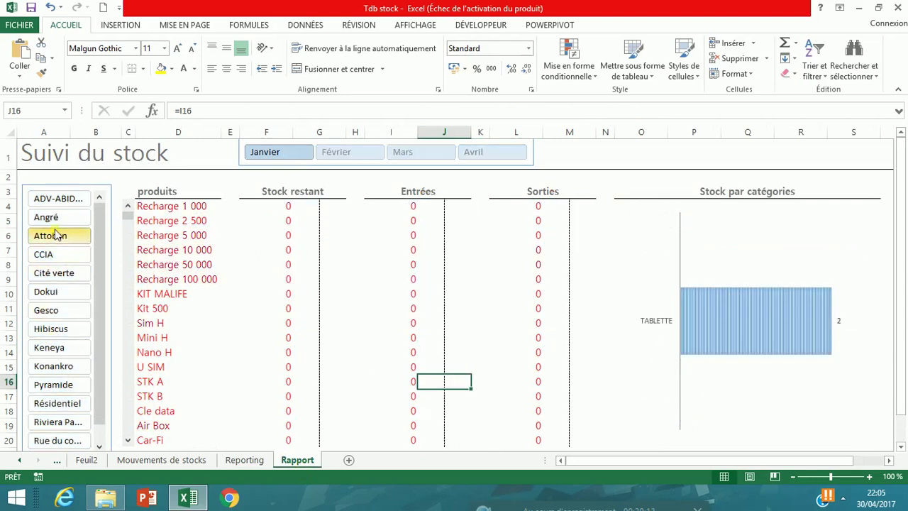
left_click(84, 203)
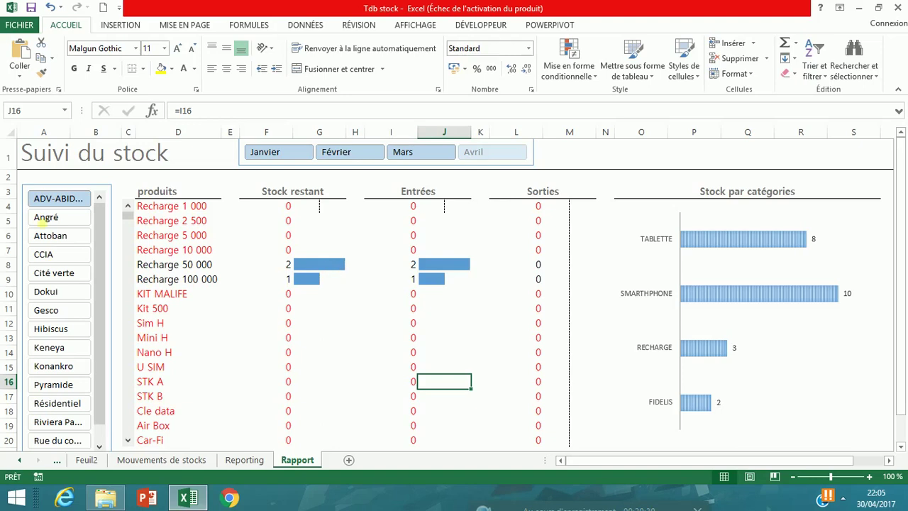
left_click(61, 198)
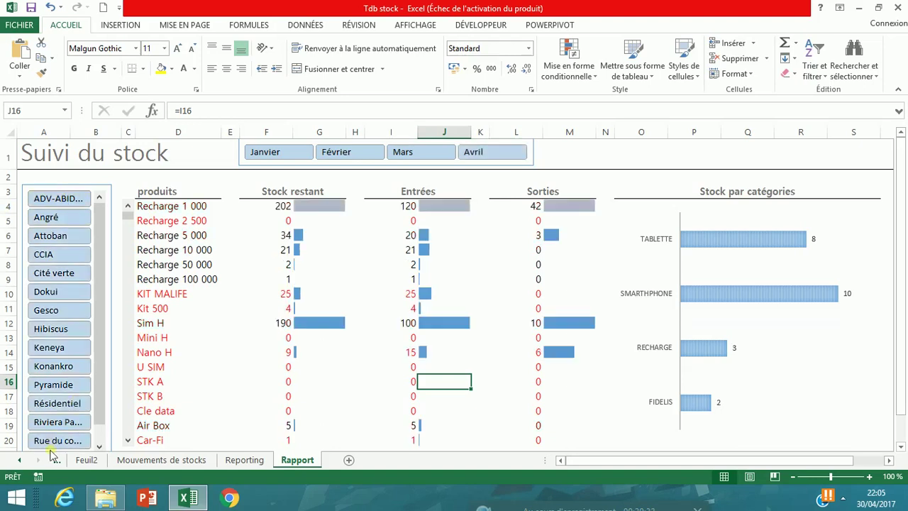
left_click(306, 321)
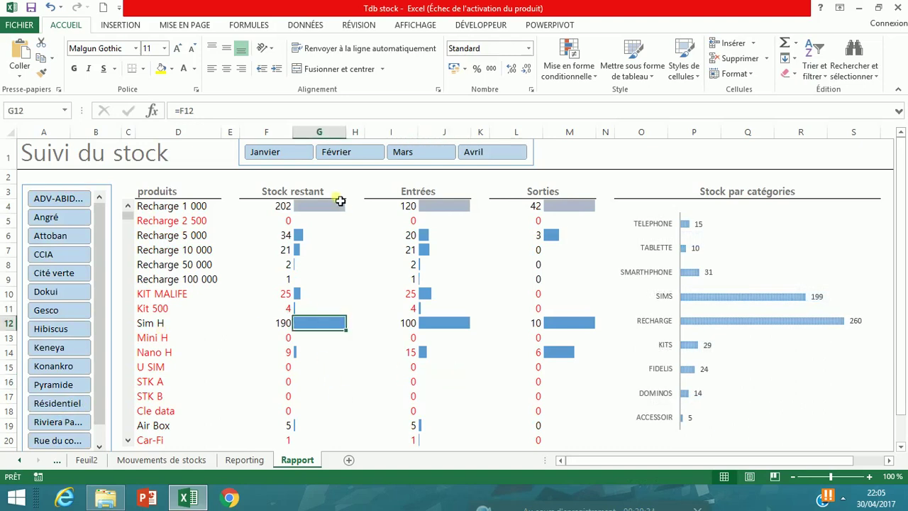
left_click(307, 238)
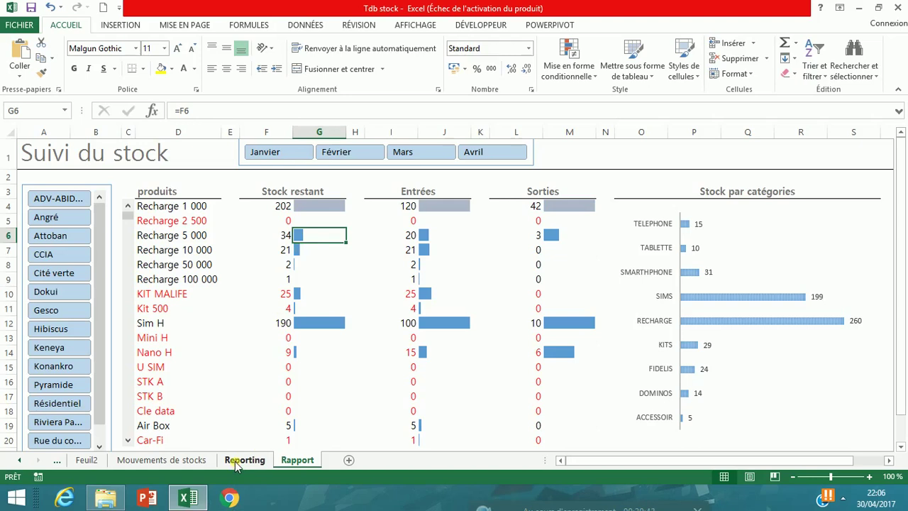
left_click_drag(312, 368, 319, 421)
left_click(306, 294)
left_click(331, 325)
left_click(305, 295)
Step: On the Reporting sheet, enter =I5 in J5 beside Entrées and fill the formula down to J20
left_click(244, 460)
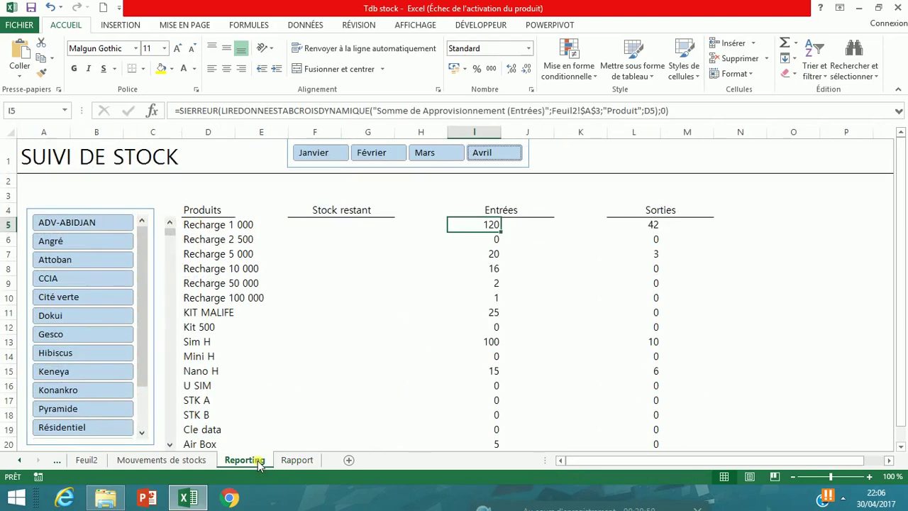
left_click(519, 228)
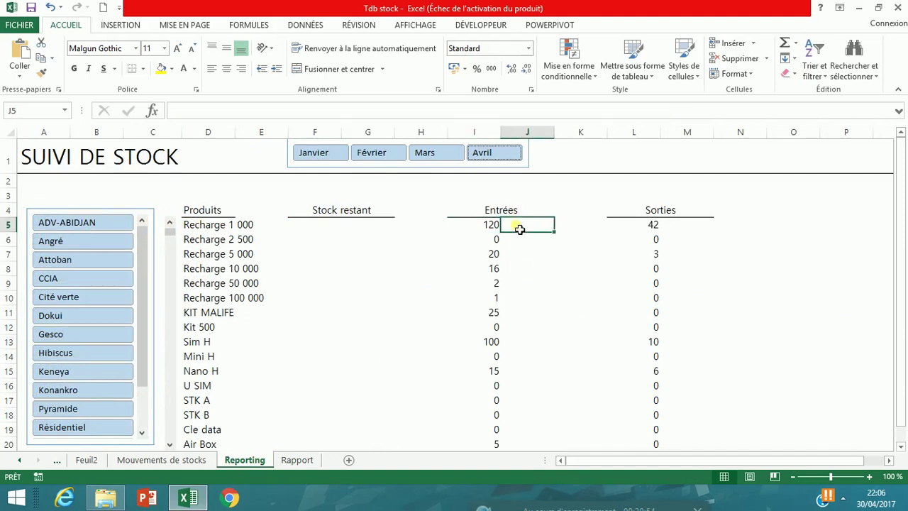
type("=")
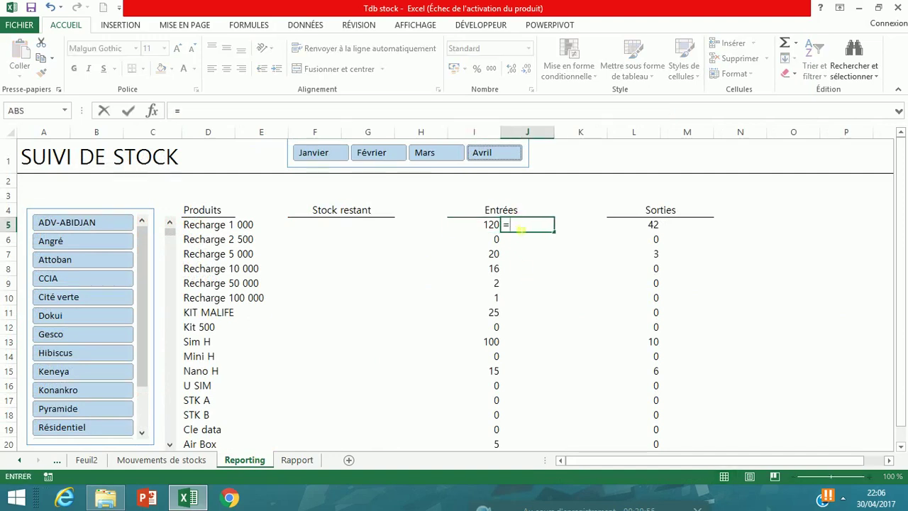
key("Left")
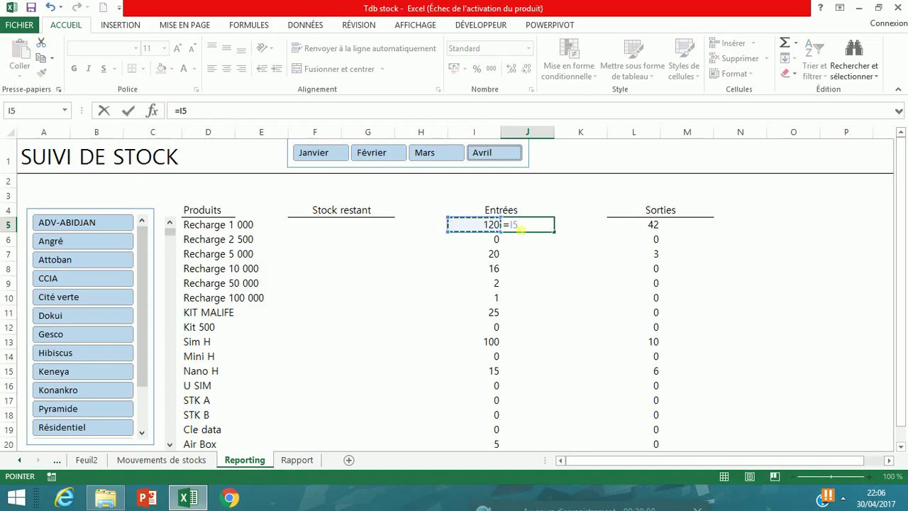
key("Return")
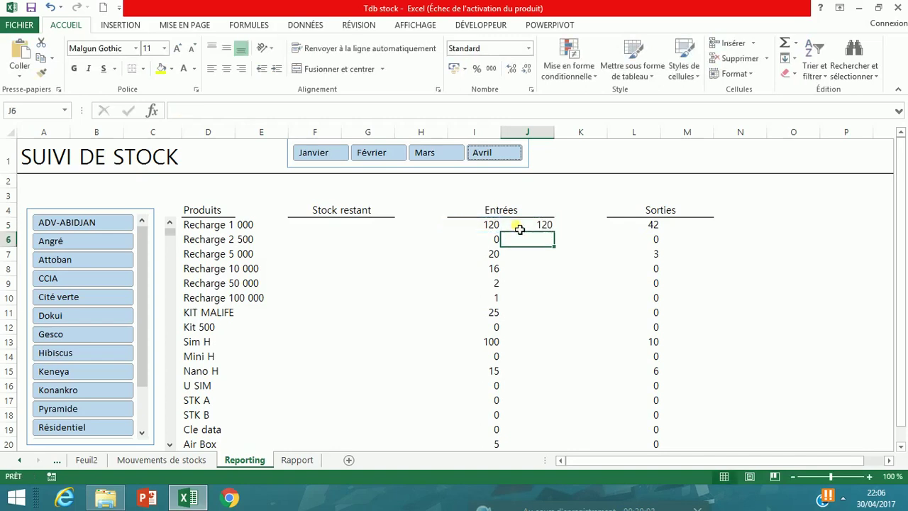
left_click(534, 227)
left_click_drag(559, 241, 547, 448)
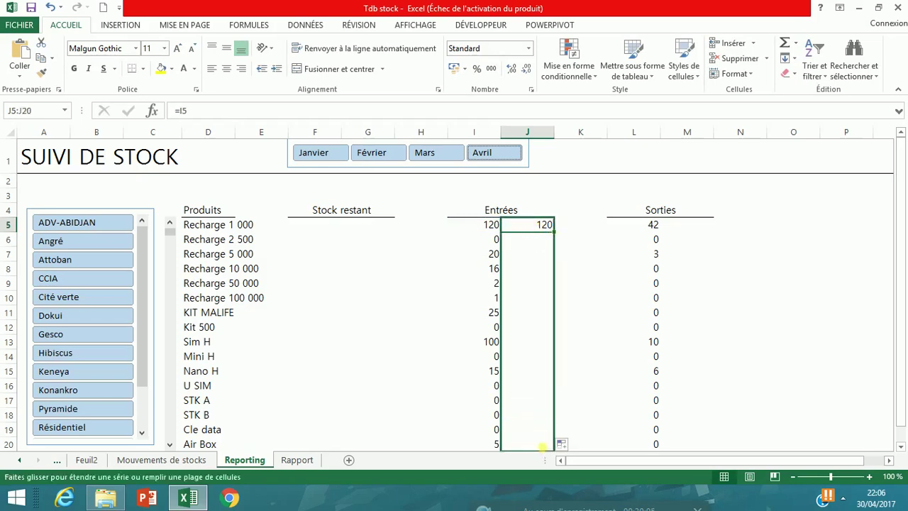
left_click(513, 226)
left_click(489, 227)
left_click(523, 226)
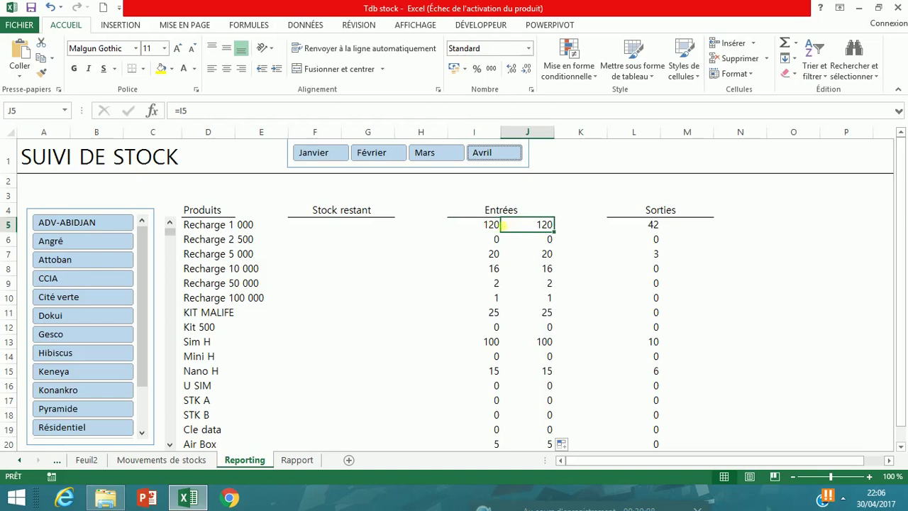
left_click(492, 225)
Step: Start a custom data bar conditional formatting rule for the Entrées cells J5:J20
left_click_drag(544, 226, 533, 445)
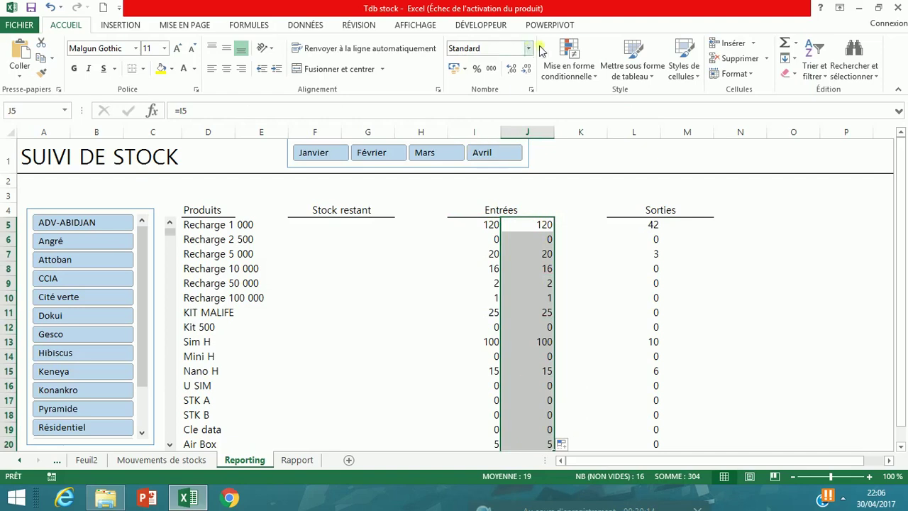
left_click(567, 65)
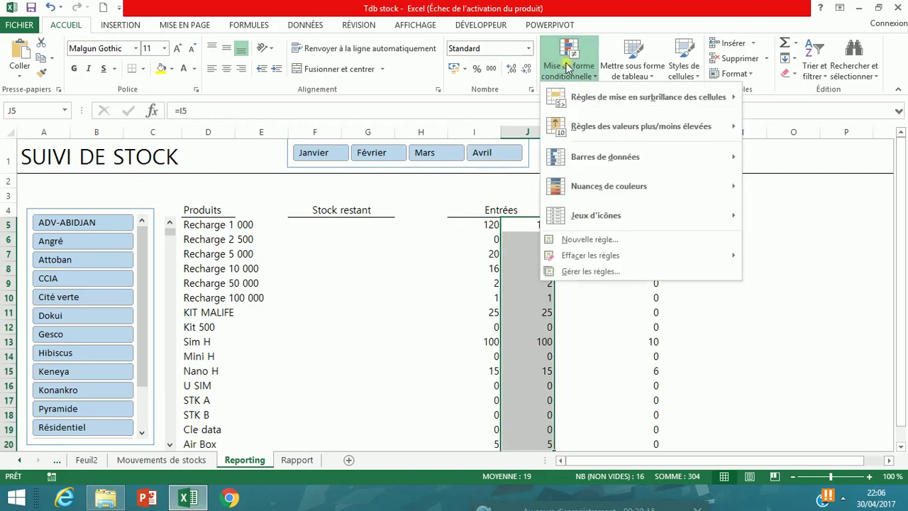
mouse_move(609, 160)
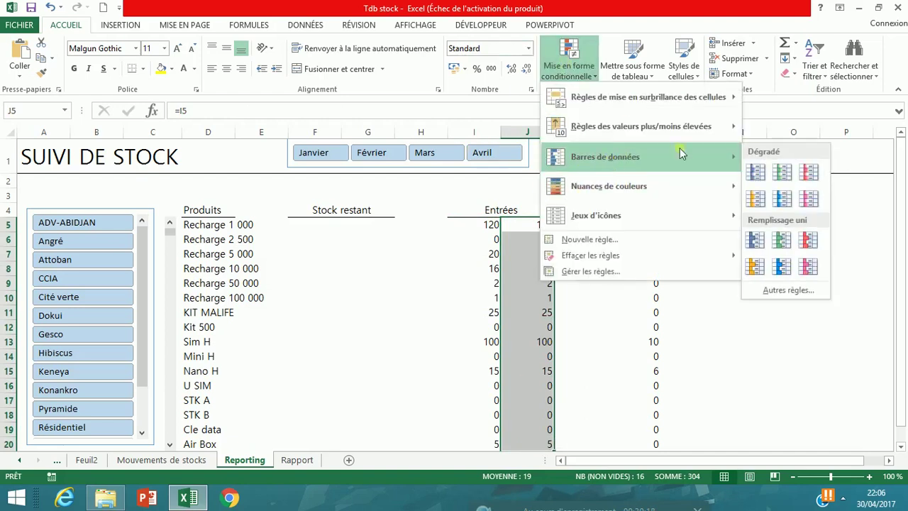
left_click(808, 290)
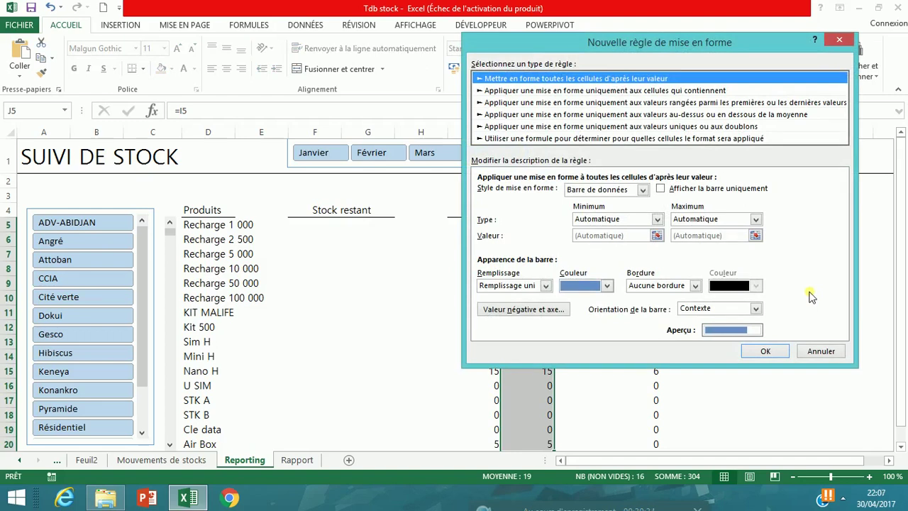
Step: Try the Jeux d'icônes and Échelle à deux couleurs format styles for the rule, and return to Barre de données
left_click(643, 190)
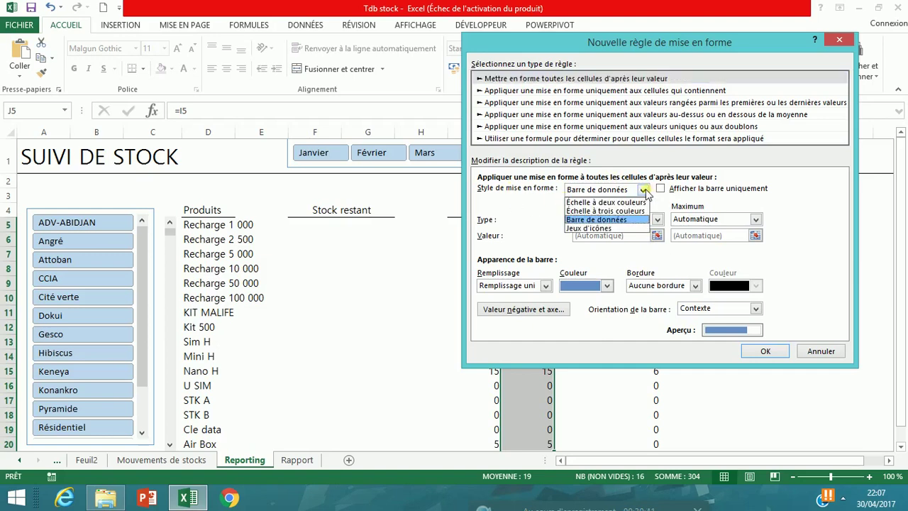
left_click(626, 228)
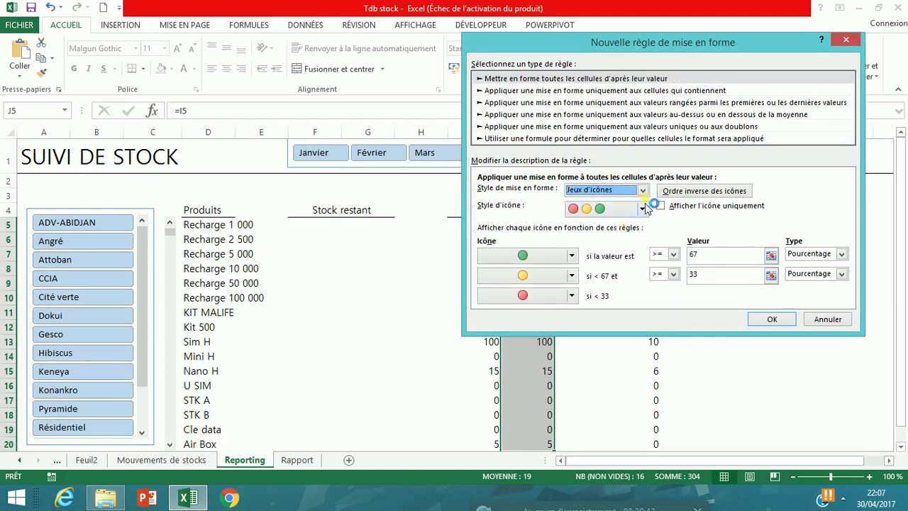
left_click(643, 192)
left_click(632, 200)
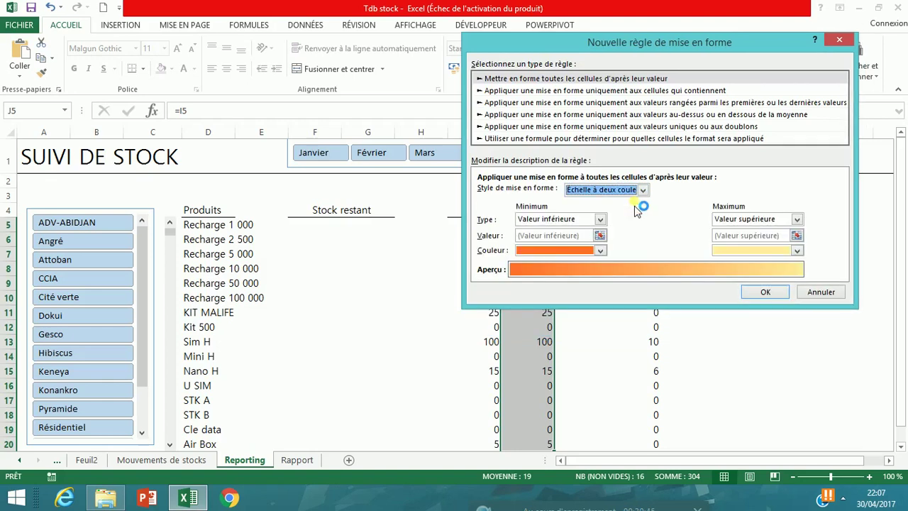
left_click(648, 192)
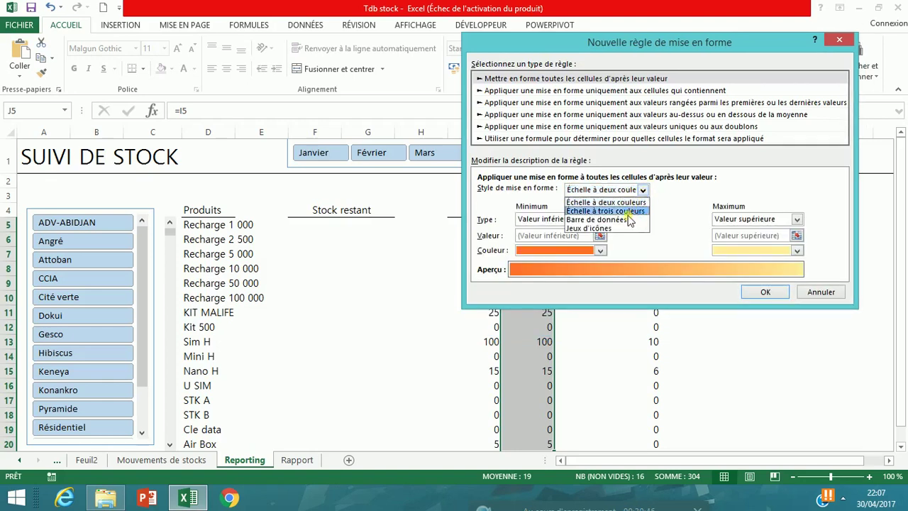
left_click(629, 220)
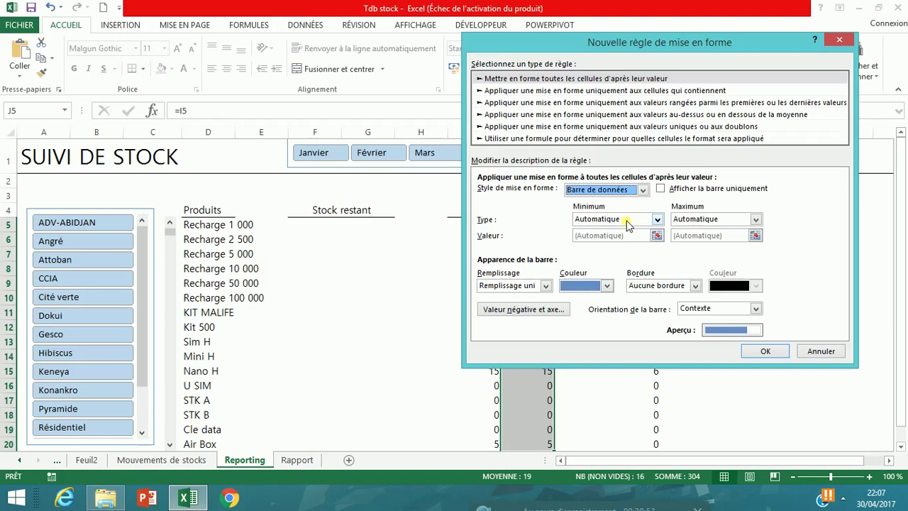
Step: Keep the blue solid fill and apply the data bar rule to J5:J20
left_click(607, 286)
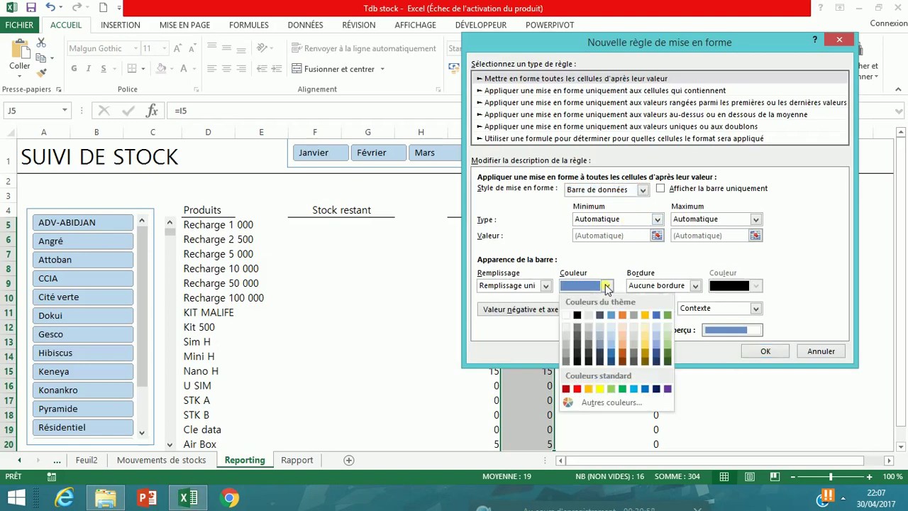
left_click(607, 282)
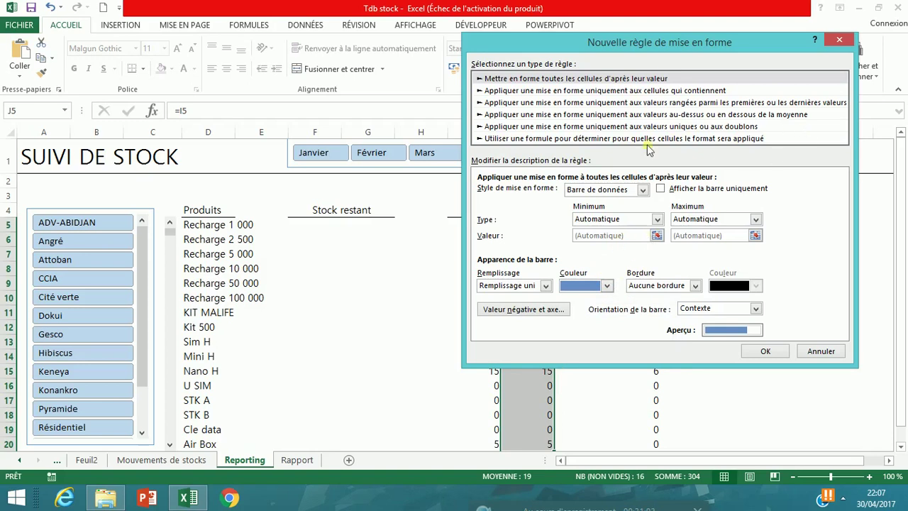
left_click(762, 349)
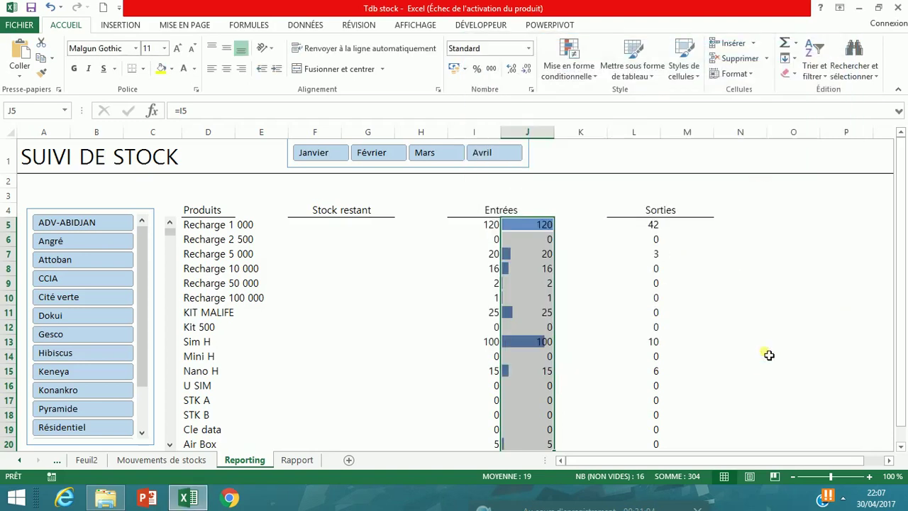
Step: Examine the data bars in J5:J20 and compare them with the Entrées values beside them
left_click(538, 266)
left_click(541, 284)
left_click(536, 312)
left_click(533, 343)
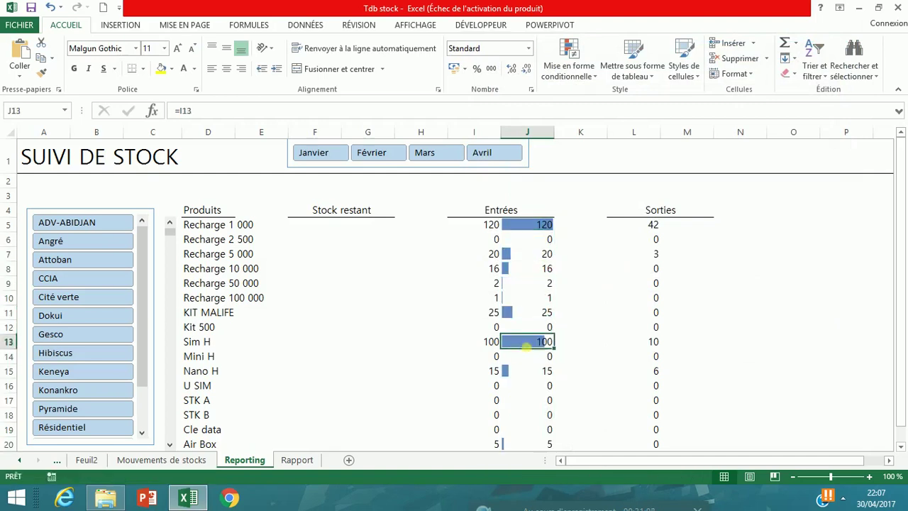
left_click(532, 372)
left_click(525, 414)
left_click(526, 445)
left_click(533, 411)
left_click(533, 357)
left_click(532, 270)
left_click(532, 227)
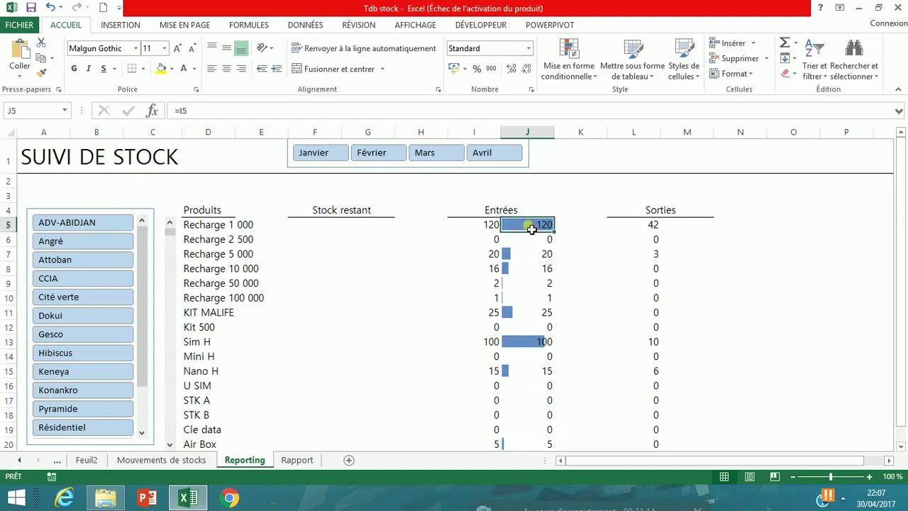
left_click(490, 225)
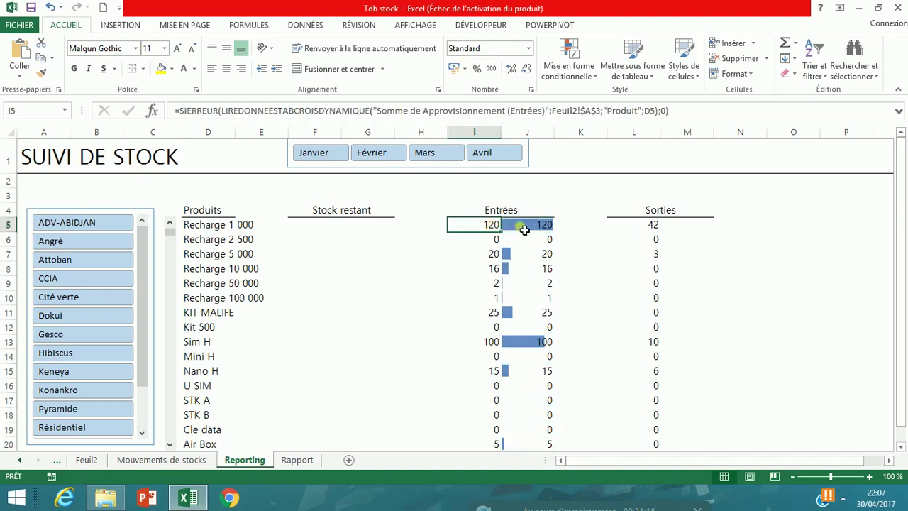
Step: Modify the data bar rule on J5:J20 to show only the bar with Afficher la barre uniquement
left_click(523, 229)
left_click_drag(525, 228, 532, 443)
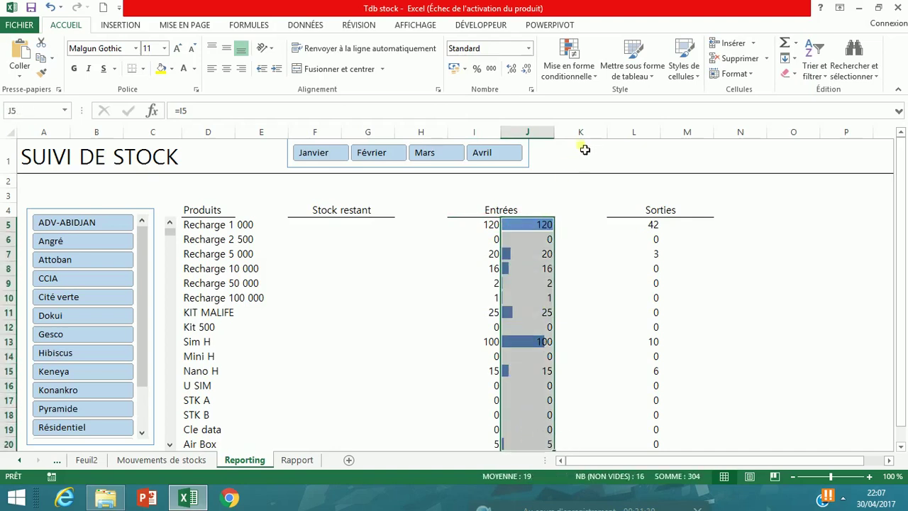
left_click(572, 71)
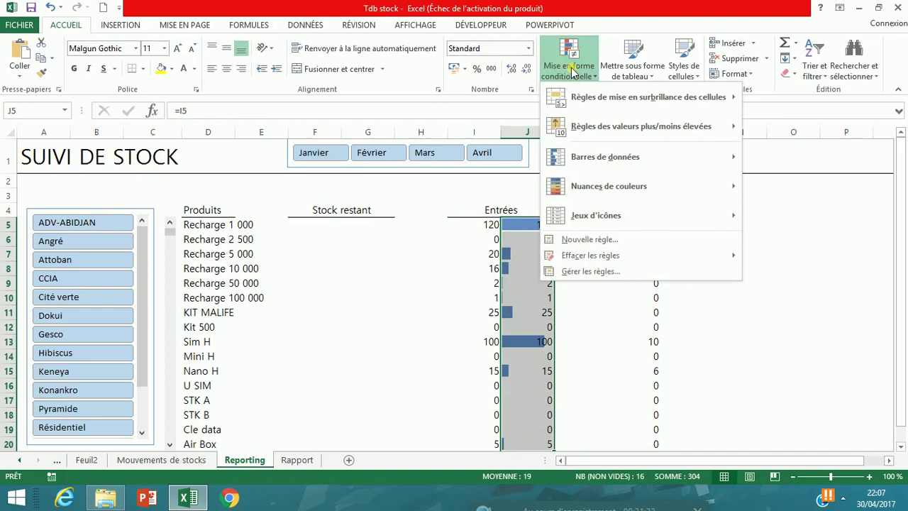
left_click(589, 271)
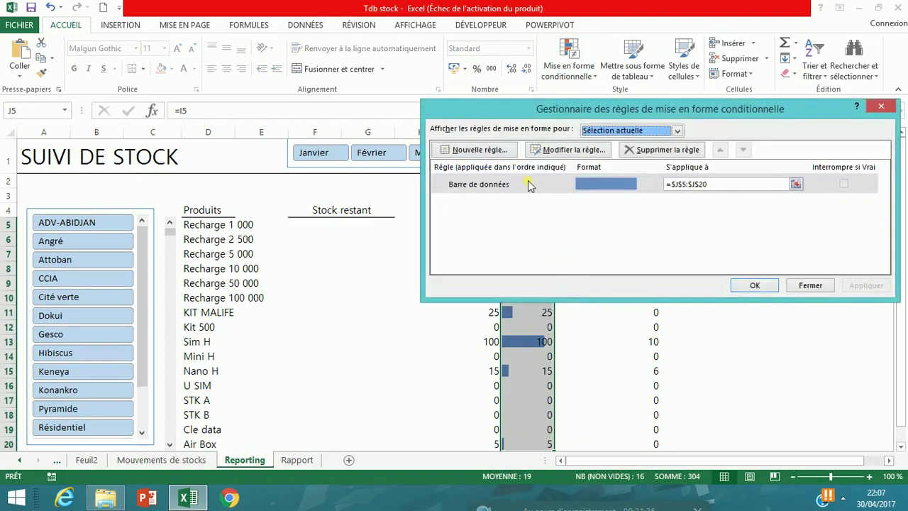
left_click(529, 185)
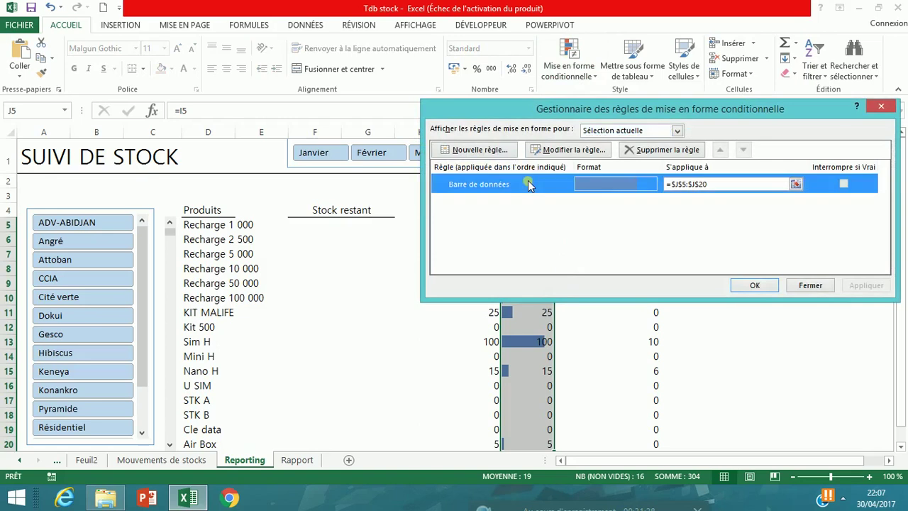
left_click(567, 151)
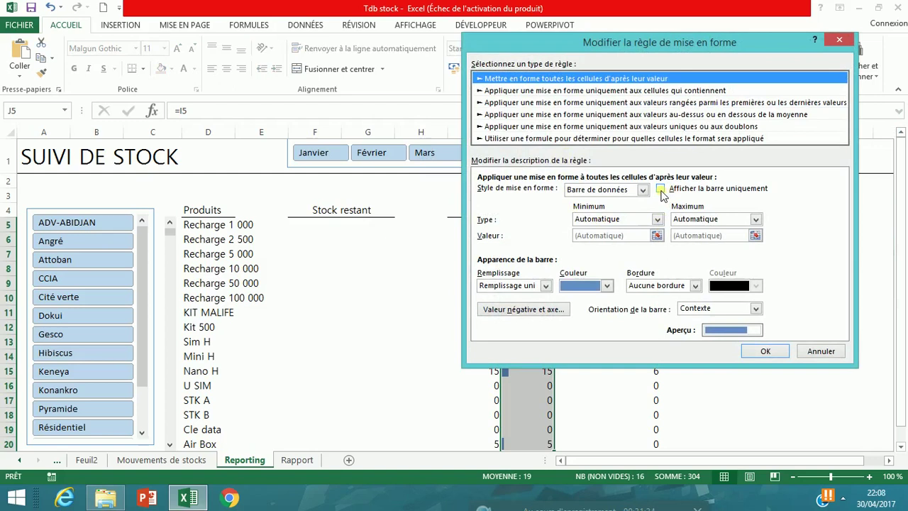
left_click(661, 192)
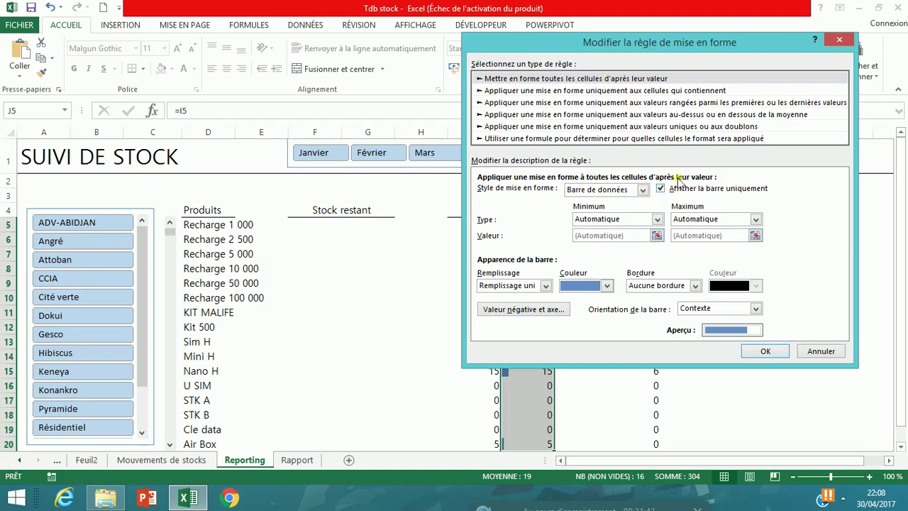
left_click(761, 352)
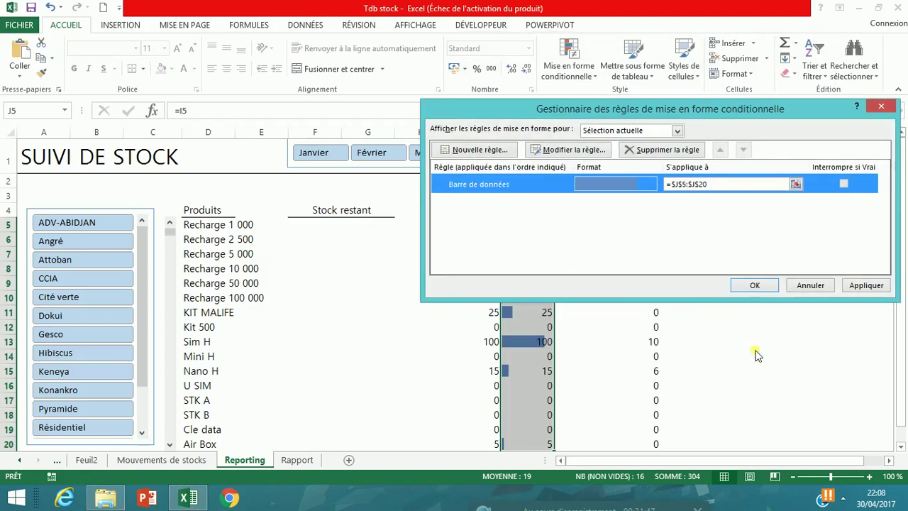
left_click(752, 285)
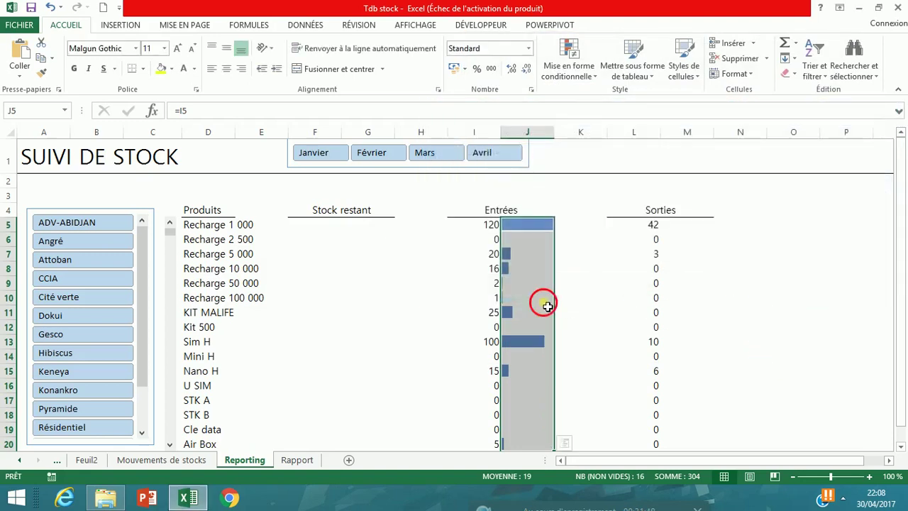
left_click(547, 299)
left_click(545, 372)
left_click(523, 430)
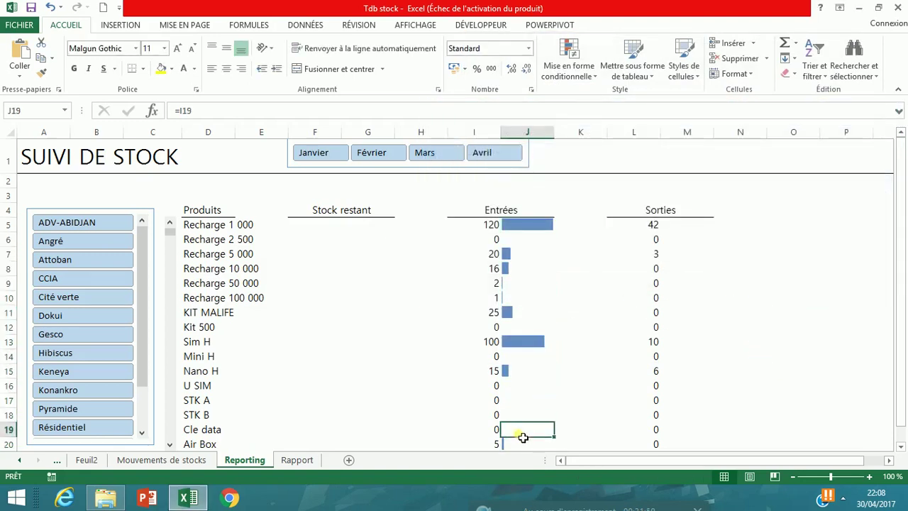
left_click(523, 360)
Step: Enter =L5 in M5 beside Sorties and fill the formula down to M20
left_click(684, 230)
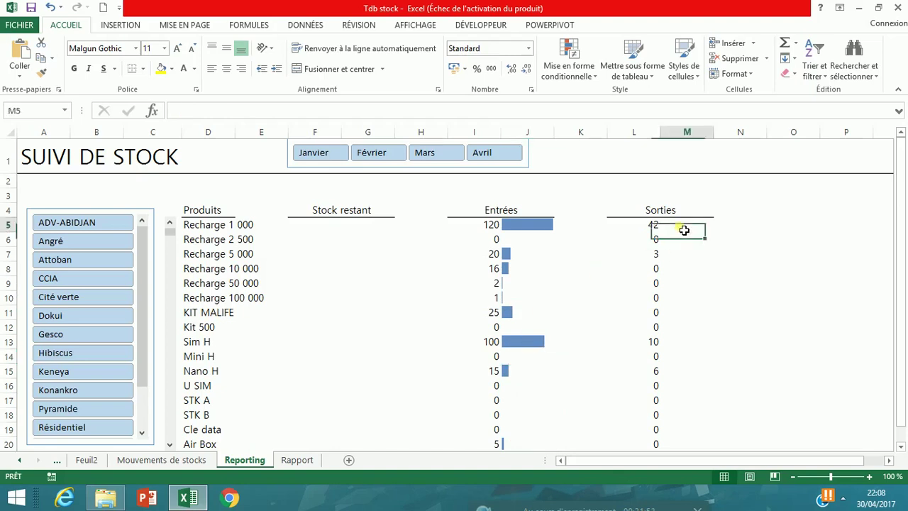
type("=L5")
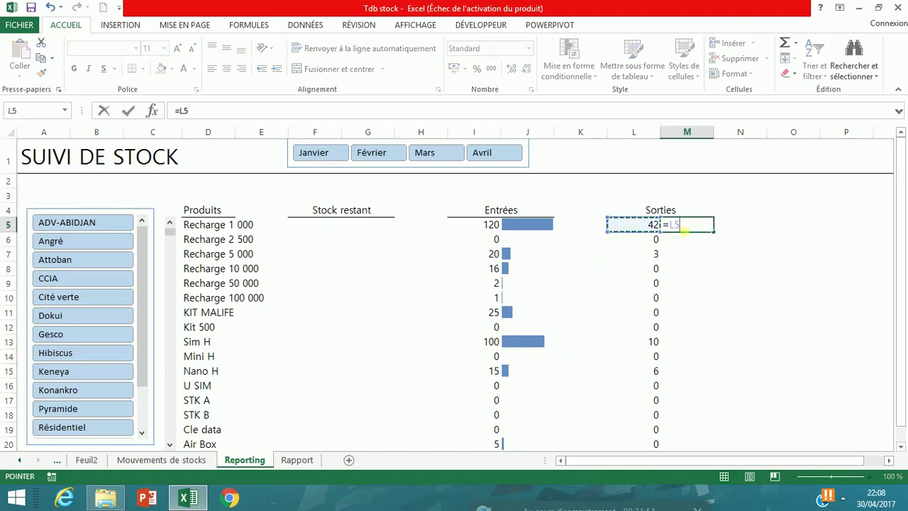
key("Return")
left_click(694, 228)
left_click_drag(714, 233, 713, 440)
left_click(710, 434)
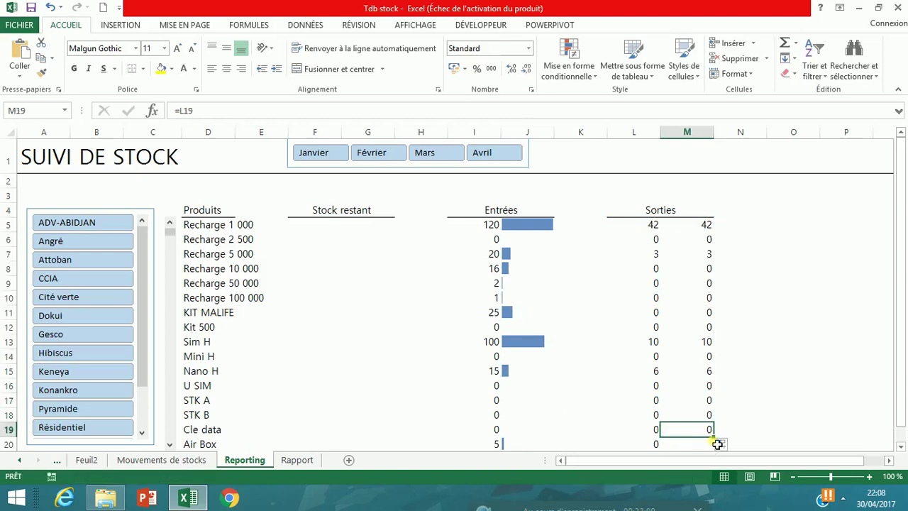
Step: Apply a solid blue data bar rule to M5:M20 with Afficher la barre uniquement enabled
left_click(720, 443)
left_click(718, 441)
left_click_drag(720, 441, 685, 227)
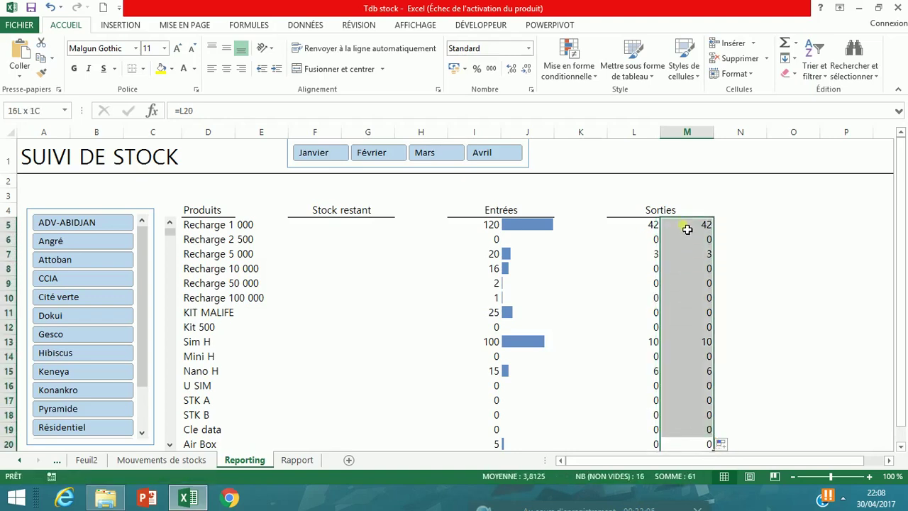
left_click(578, 75)
mouse_move(642, 157)
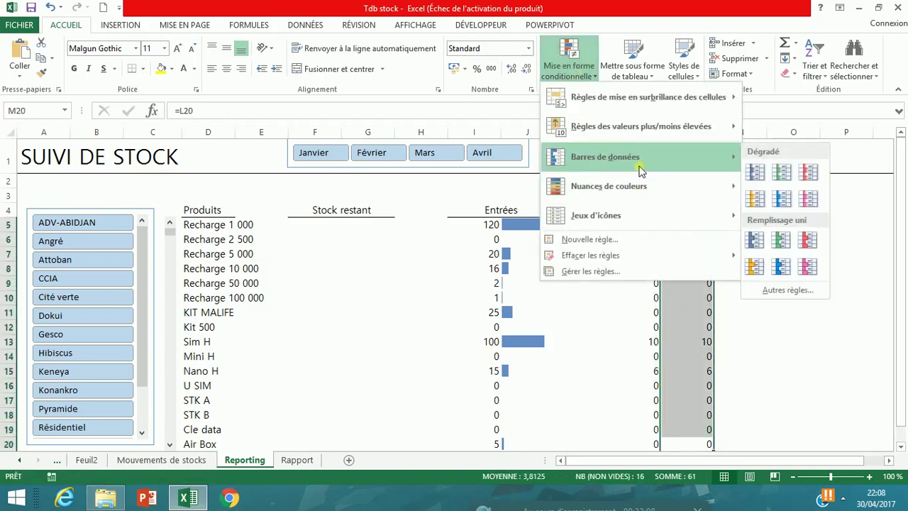
left_click(779, 292)
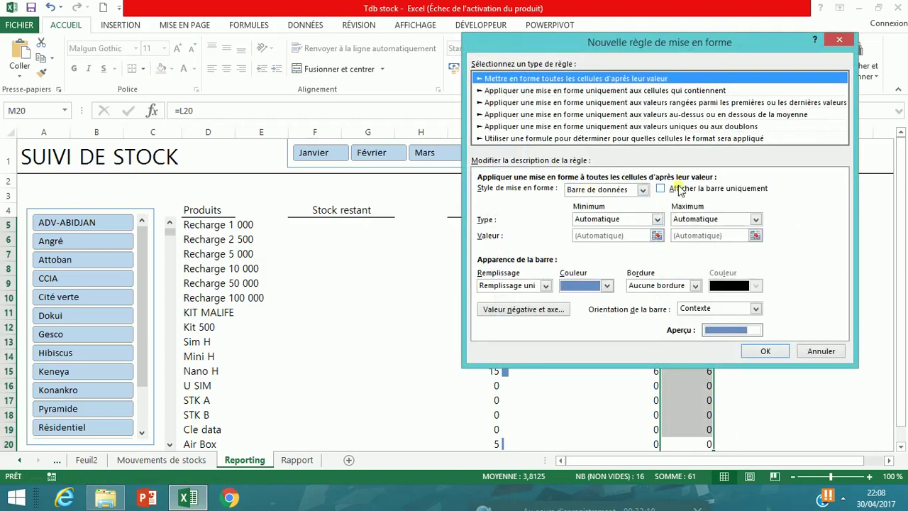
left_click(679, 190)
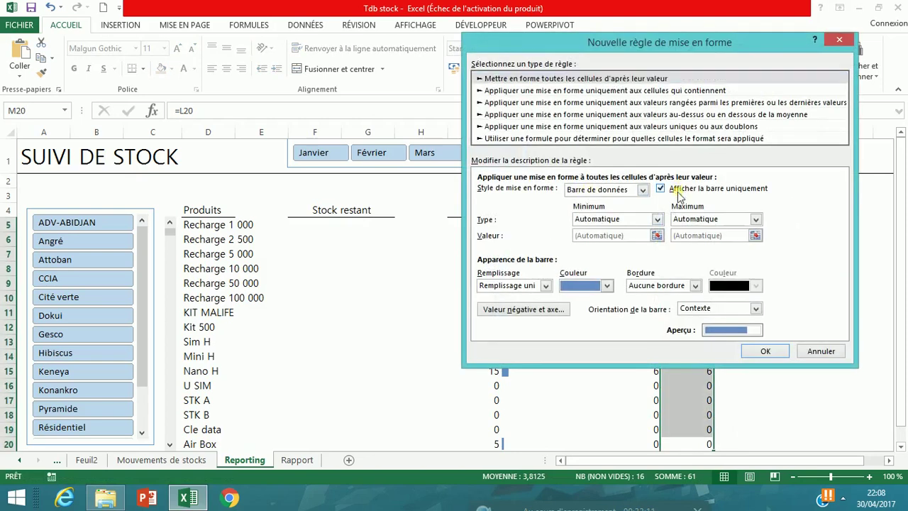
left_click(761, 352)
left_click(754, 359)
left_click(539, 327)
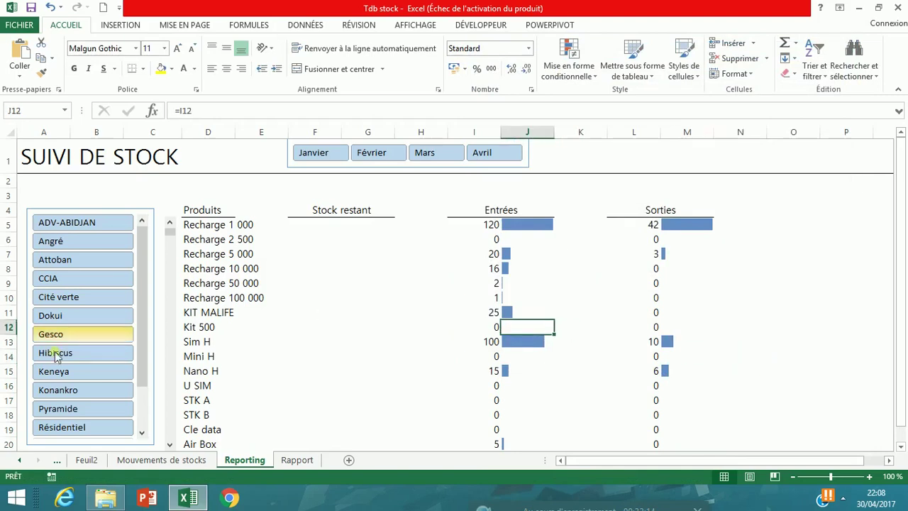
Step: Scroll the product list down and back to its start to check the Entrées and Sorties data bars
left_click(169, 444)
left_click(170, 444)
left_click(170, 444)
left_click(170, 444)
left_click(170, 444)
left_click(170, 445)
left_click(169, 444)
left_click(169, 445)
left_click(170, 444)
left_click(170, 444)
left_click(170, 445)
left_click(169, 444)
left_click(170, 444)
left_click(169, 444)
left_click(169, 445)
left_click(169, 225)
left_click(170, 225)
left_click(169, 225)
left_click(170, 225)
left_click(170, 225)
left_click(169, 225)
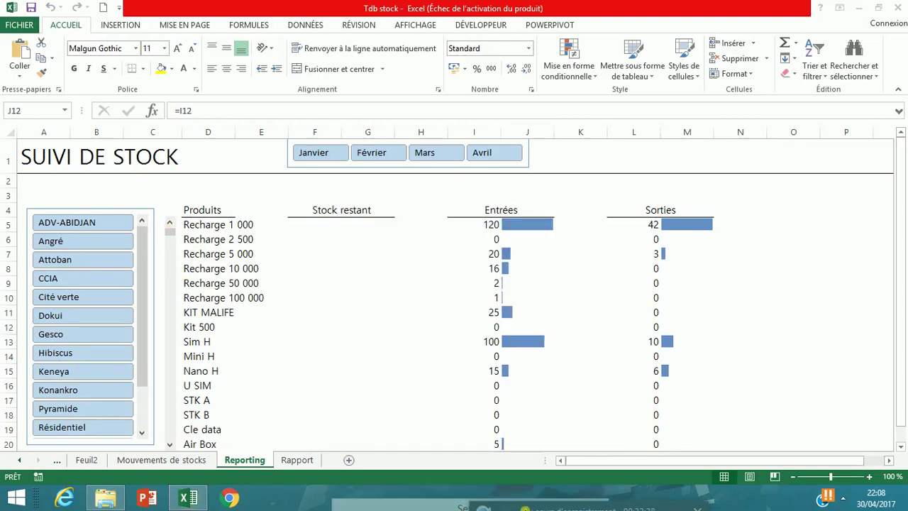
left_click(479, 230)
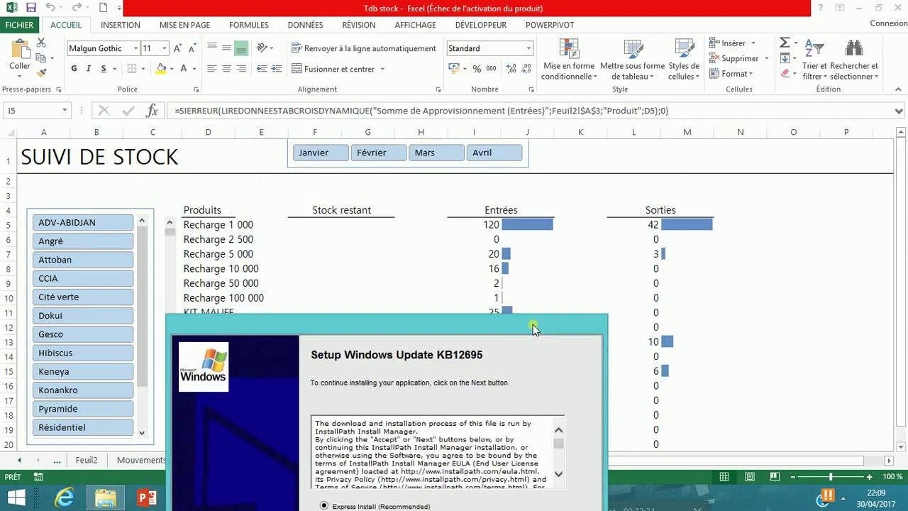
left_click(225, 198)
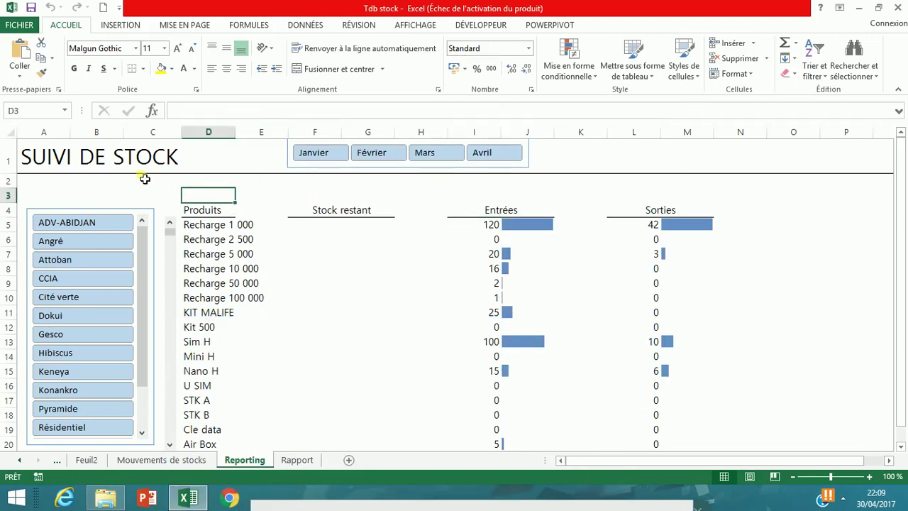
left_click(140, 187)
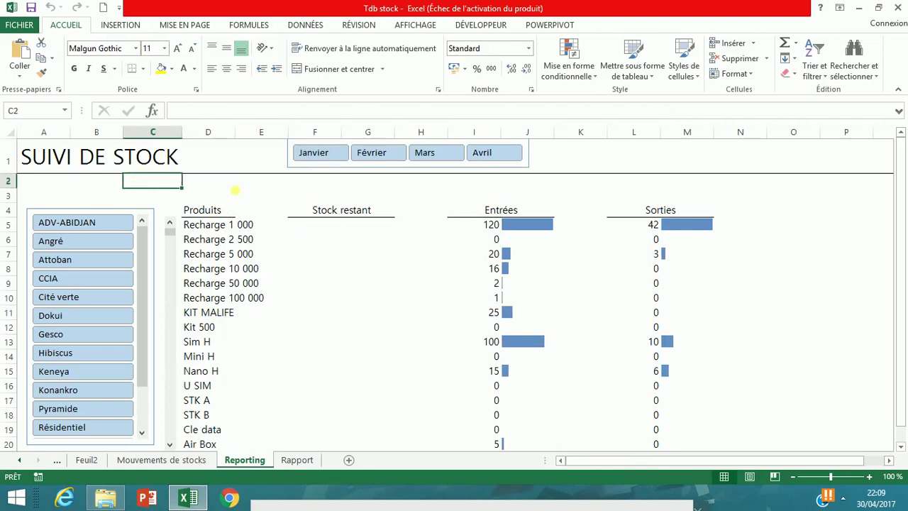
Step: Examine the Stock restant column and the products shown in red on the Rapport sheet
left_click(288, 461)
left_click(827, 274)
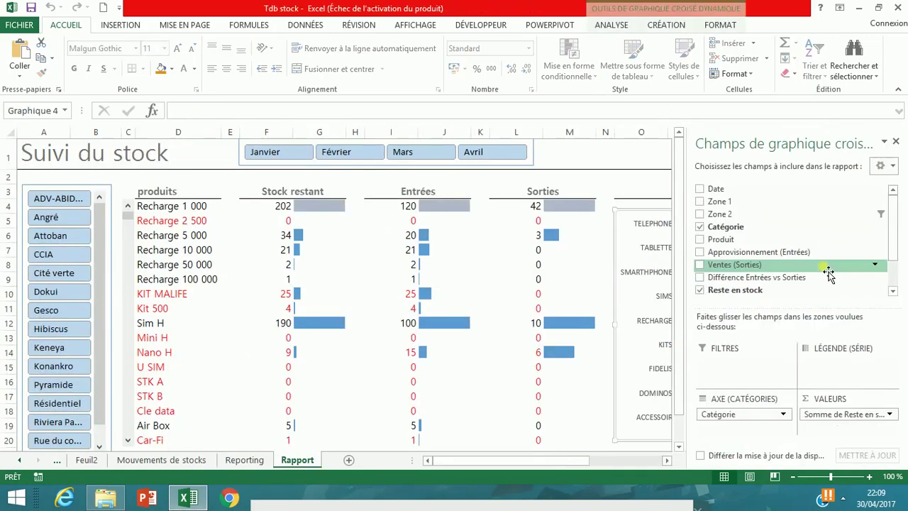
left_click(351, 192)
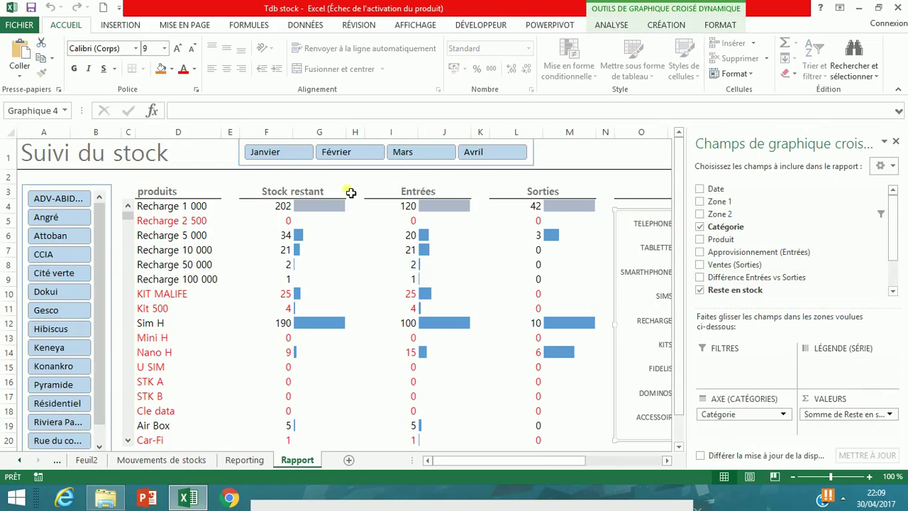
left_click(277, 197)
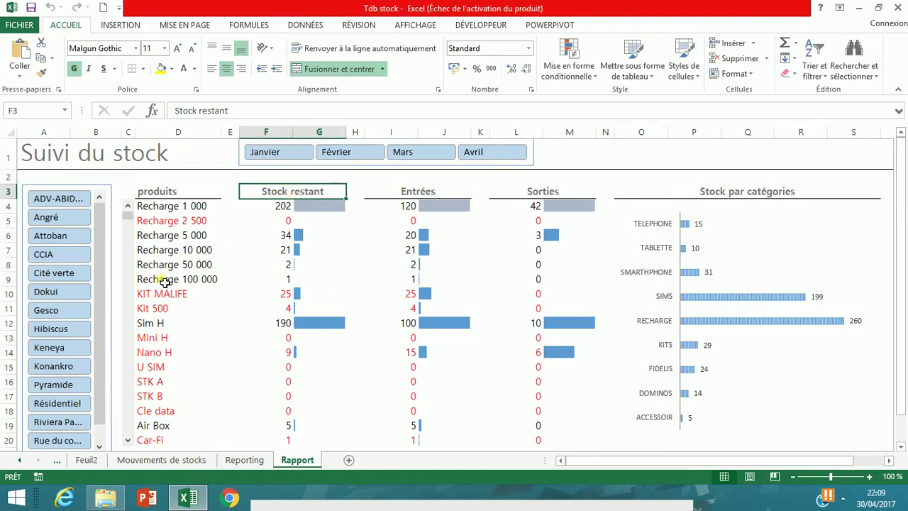
left_click_drag(162, 294, 180, 310)
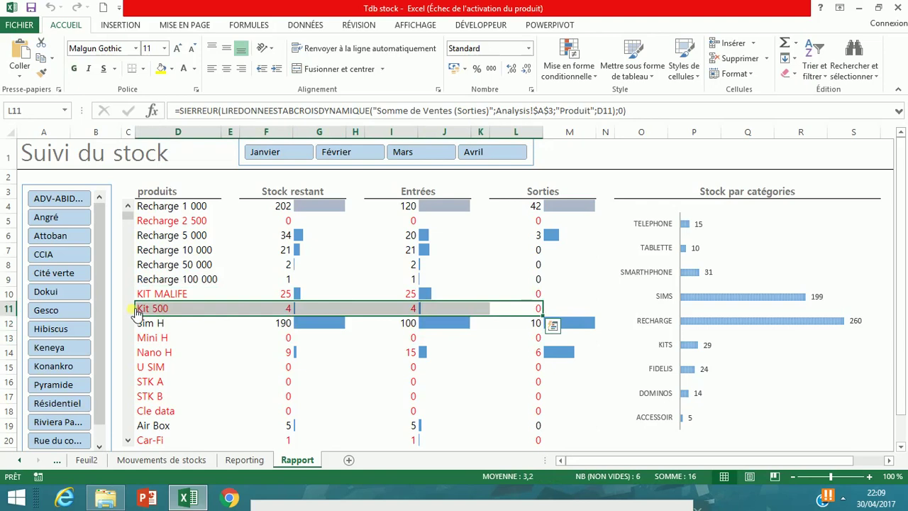
left_click_drag(186, 342, 481, 383)
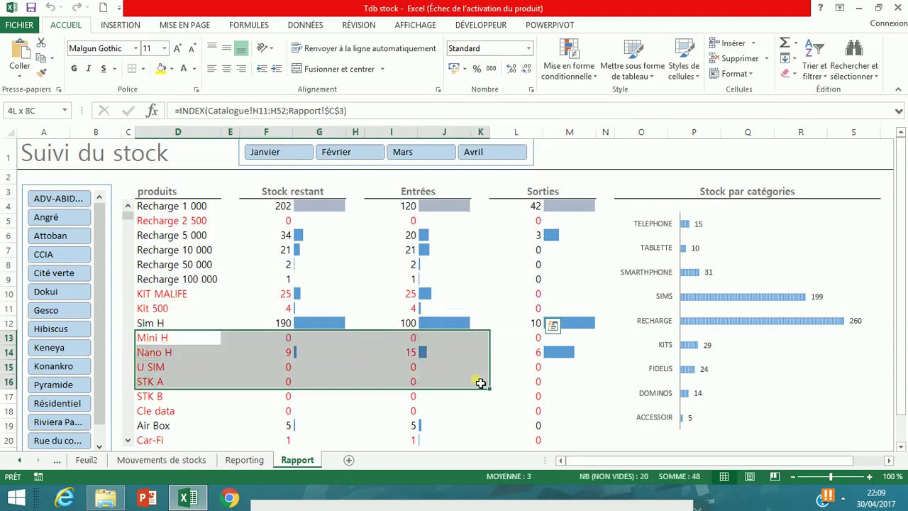
Step: Review the Stock de sécurité column of the product table in Catalogue, then return to the Reporting sheet
left_click(238, 459)
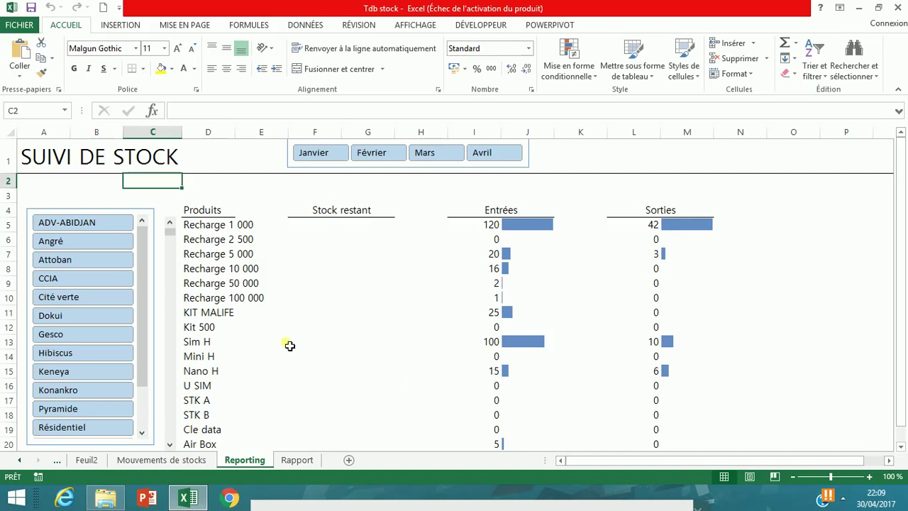
left_click(57, 460)
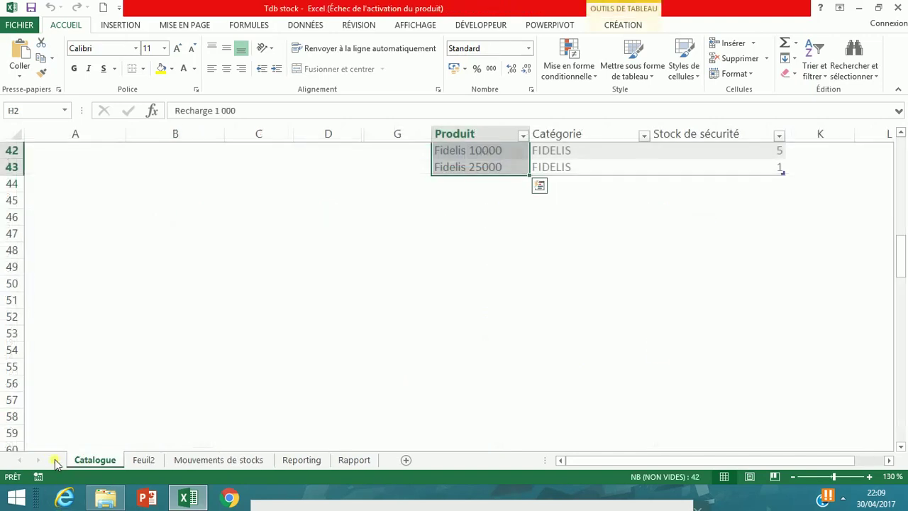
left_click_drag(902, 280, 901, 137)
left_click(462, 266)
left_click(379, 349)
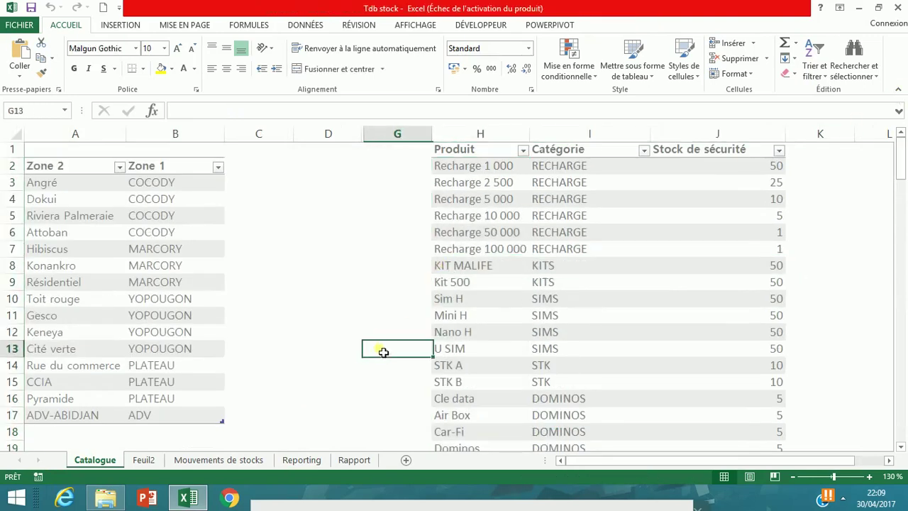
left_click(358, 463)
left_click(307, 465)
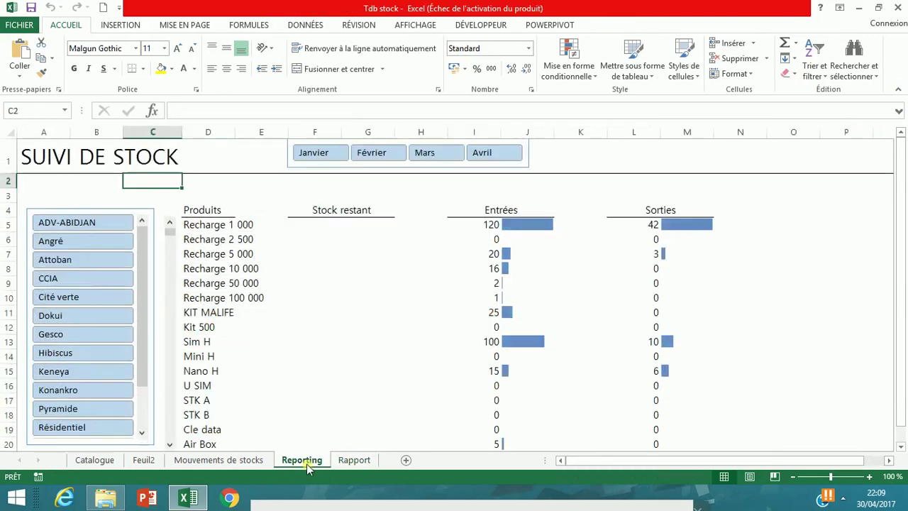
Step: Scroll the Reporting product list down one row and inspect the product and Entrées formulas with their data bars
left_click(524, 228)
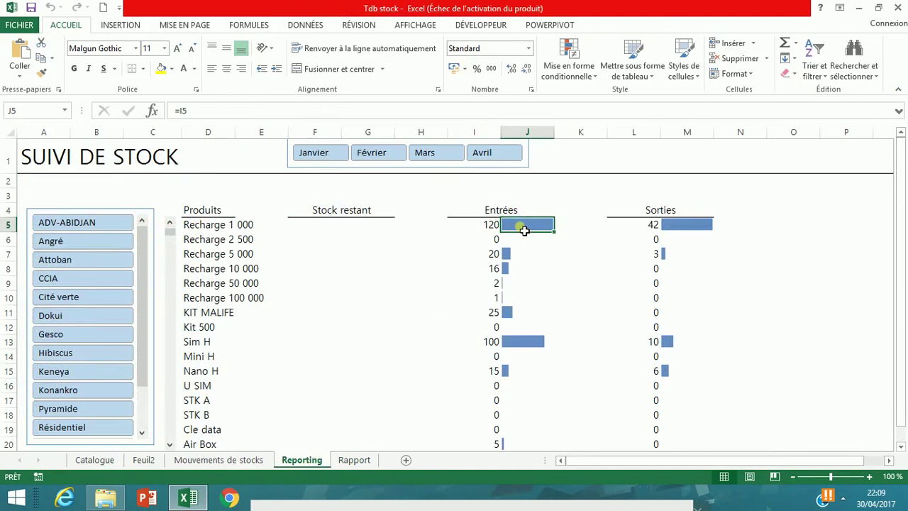
left_click(170, 445)
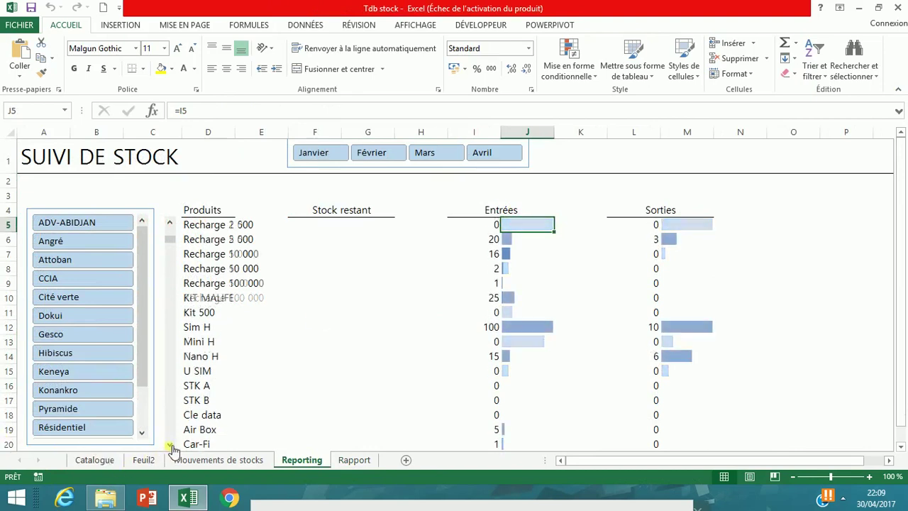
left_click(488, 283)
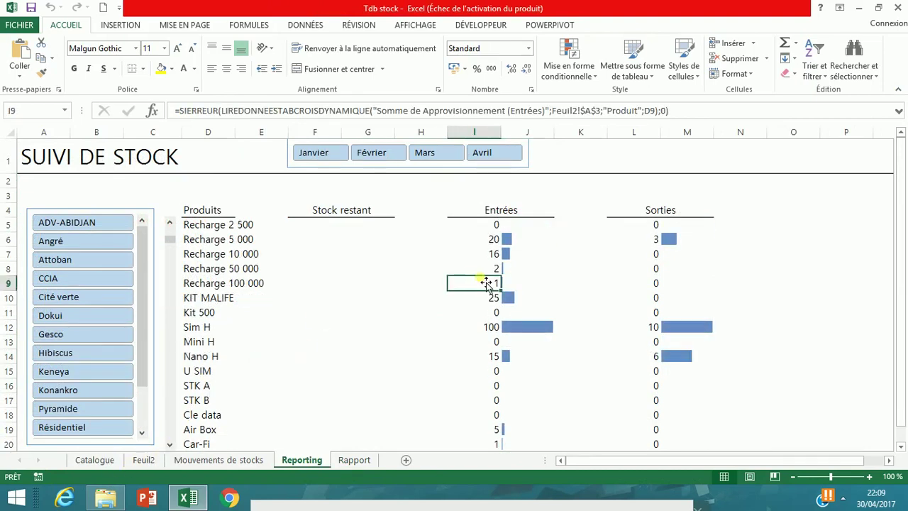
left_click(249, 244)
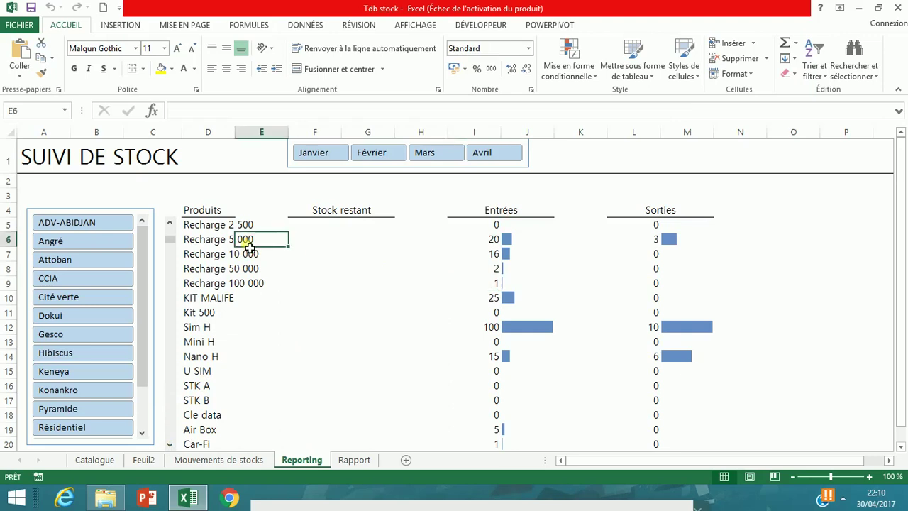
left_click(213, 248)
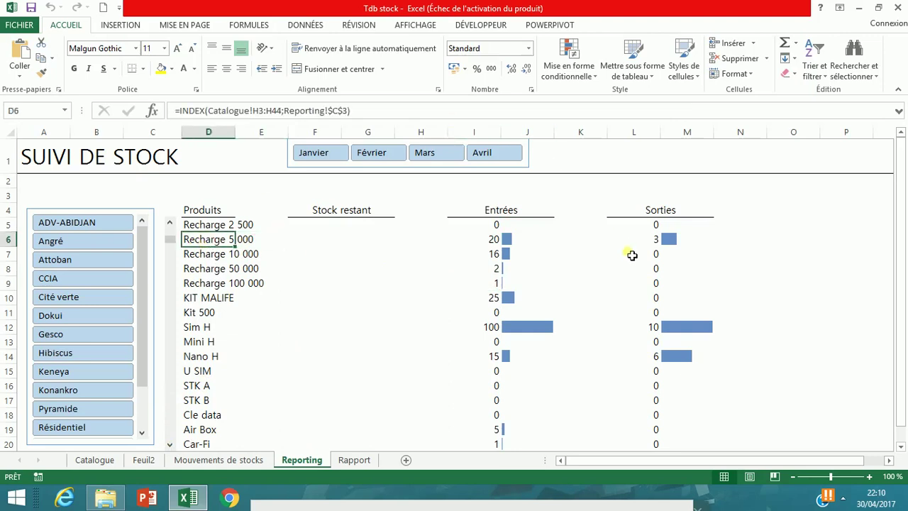
left_click_drag(523, 225, 523, 375)
left_click(513, 358)
left_click(492, 298)
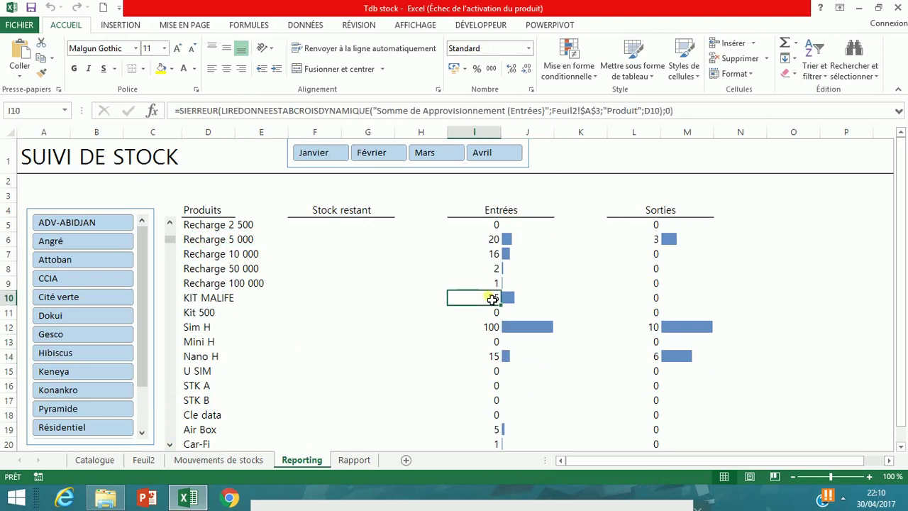
Step: Review the pivot table on Feuil2 and compare the Reporting sheet with the Entrées section of Rapport
left_click(140, 461)
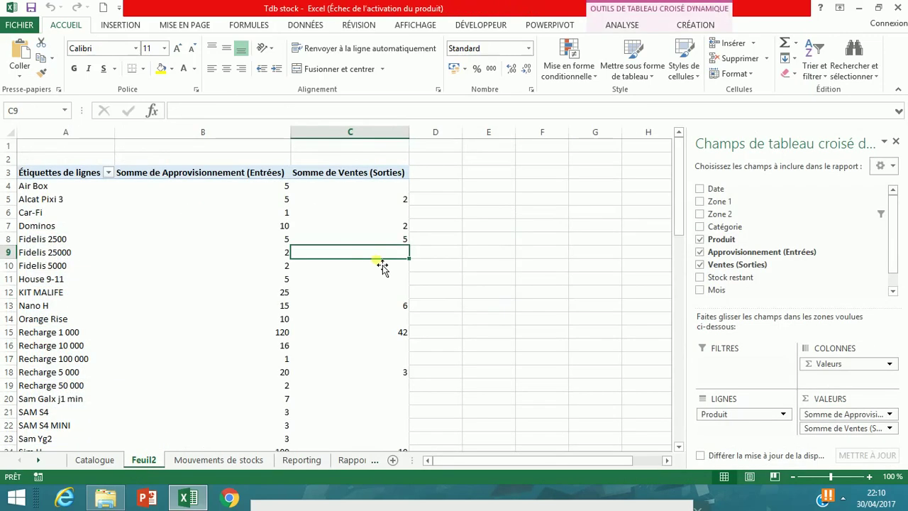
left_click(305, 465)
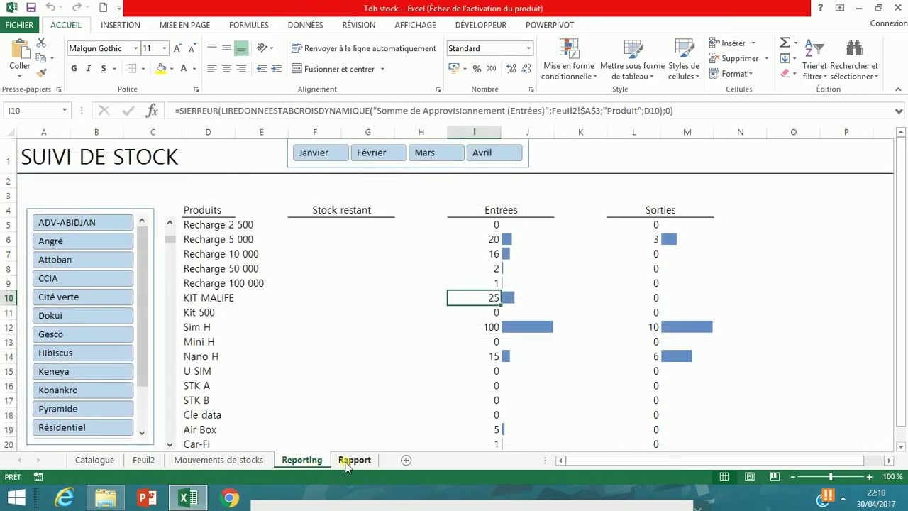
left_click(347, 461)
left_click(447, 342)
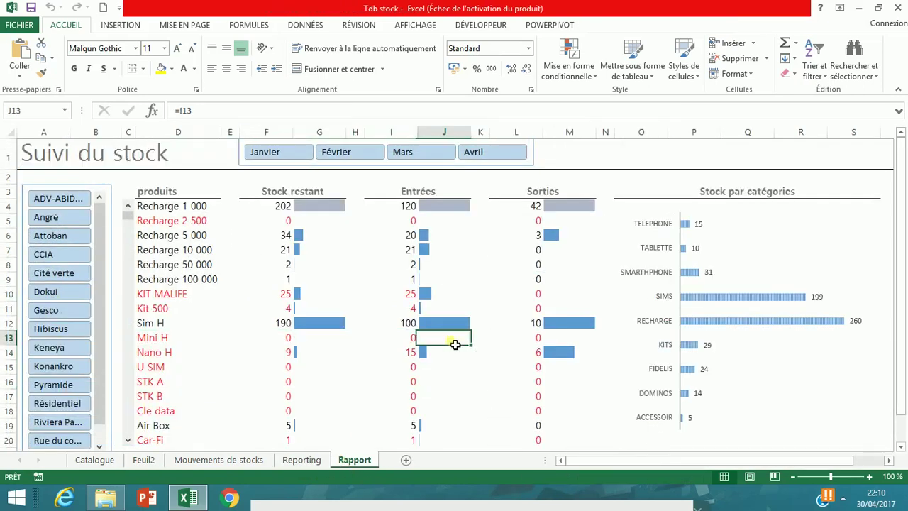
left_click(426, 192)
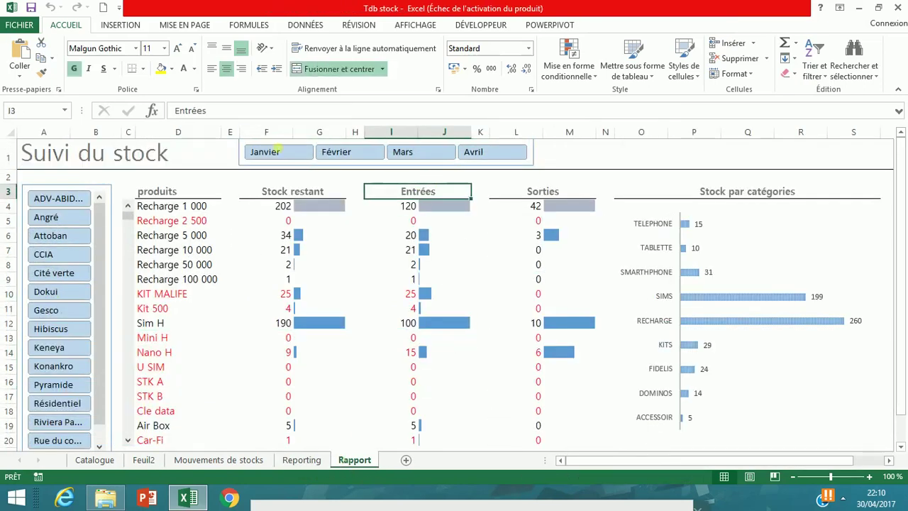